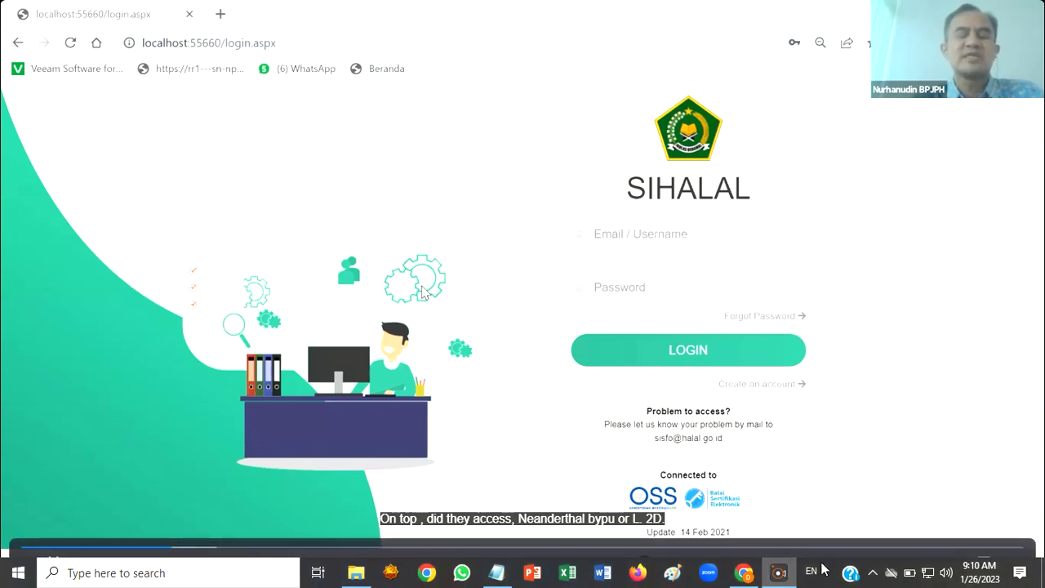
Open the Register form from the 'Create an account' link on the login page
{"action": "mouse_move", "coordinate": [782, 576]}
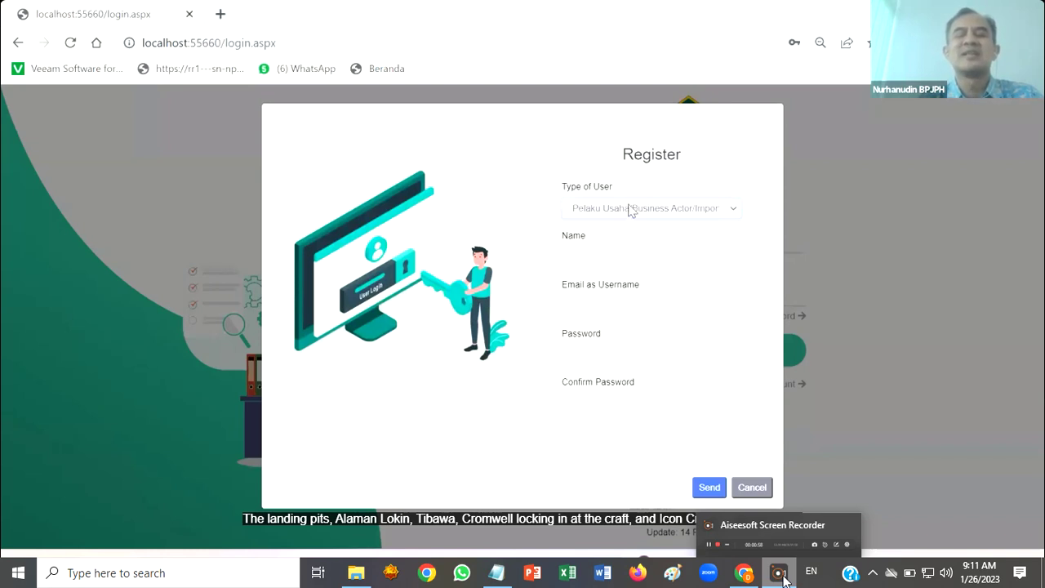
Set Type of User to Pelaku Usaha/Business Actor/Importer and copy the second owner's NIB from the notes
{"action": "left_click", "coordinate": [630, 209]}
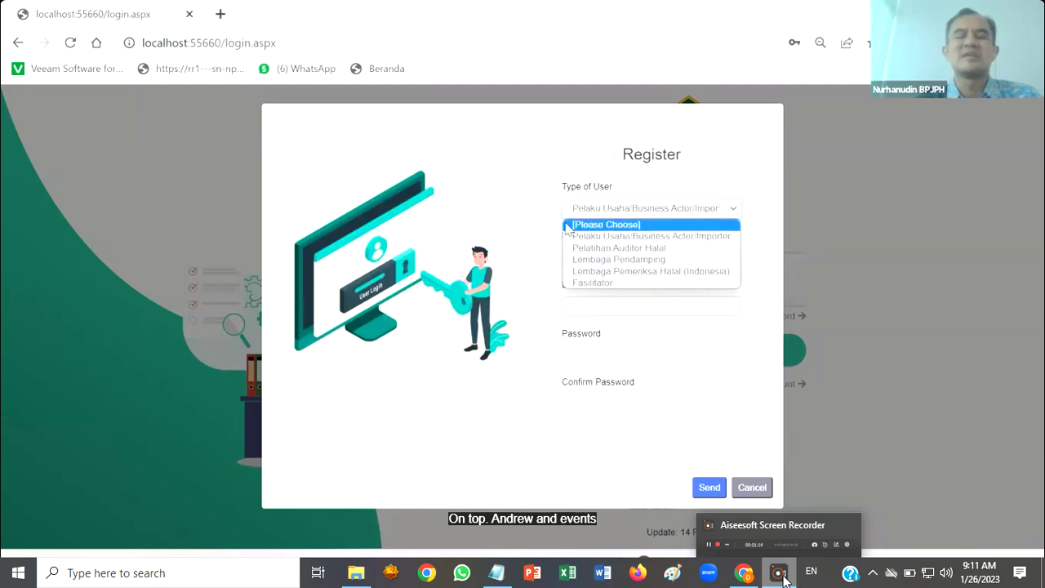
{"action": "left_click", "coordinate": [617, 237]}
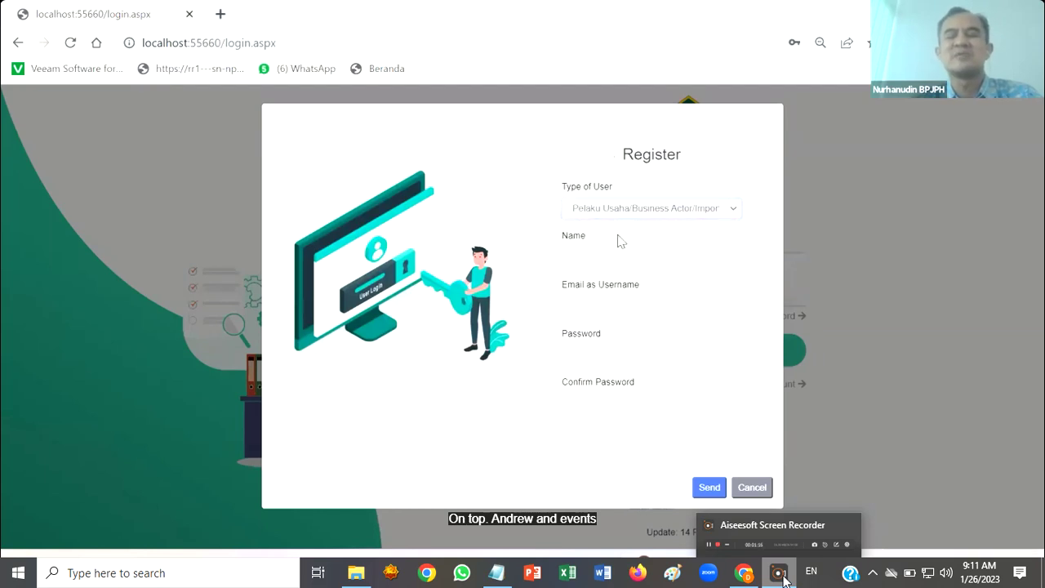
{"action": "key", "text": "alt+Tab"}
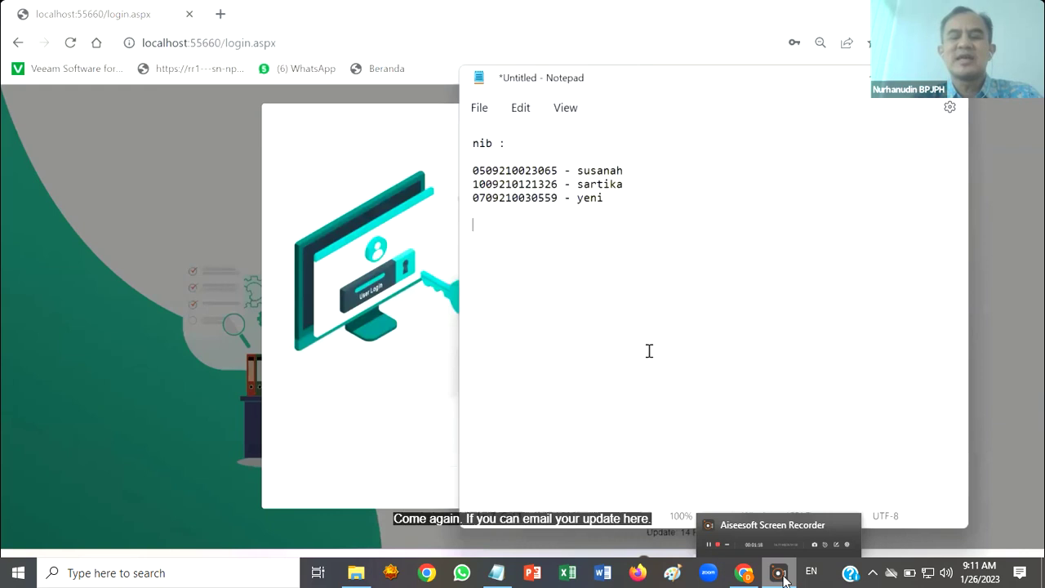
{"action": "double_click", "coordinate": [533, 186]}
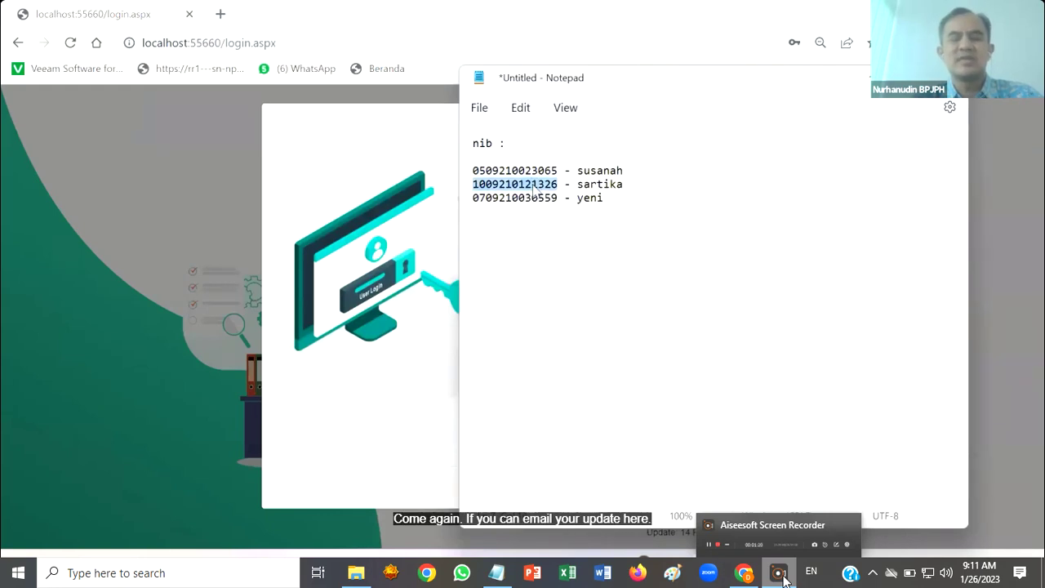
{"action": "key", "text": "alt+Tab"}
Enter the account holder's name and e-mail address in the Register form
{"action": "left_click", "coordinate": [582, 261]}
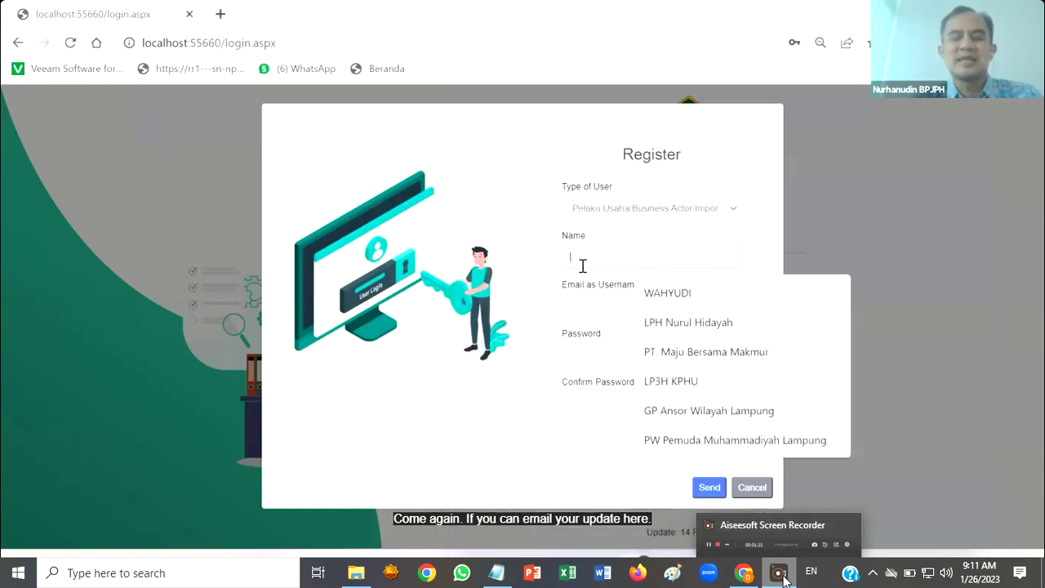
{"action": "type", "text": "SARTIKA"}
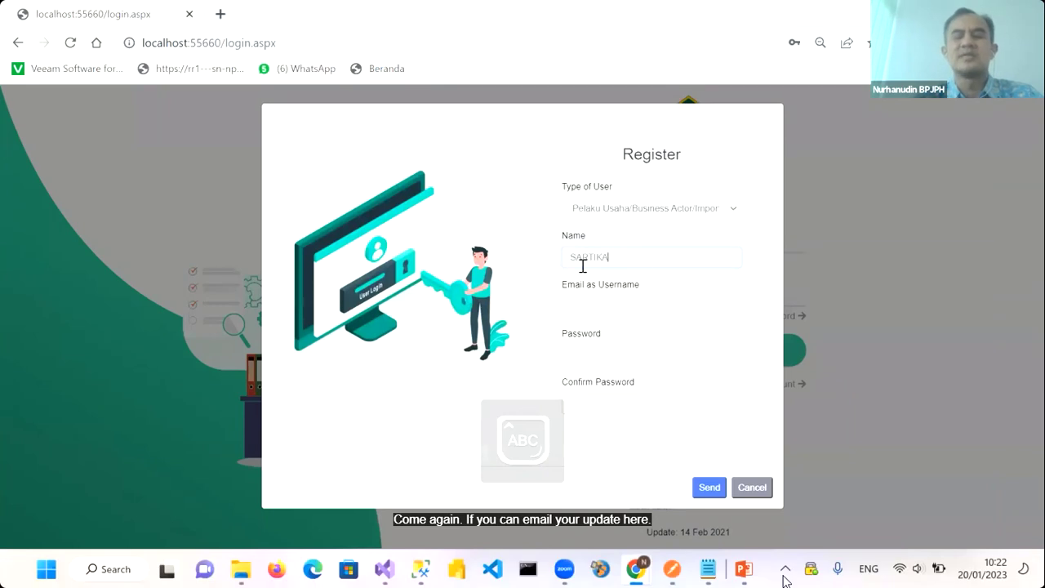
{"action": "left_click", "coordinate": [577, 311]}
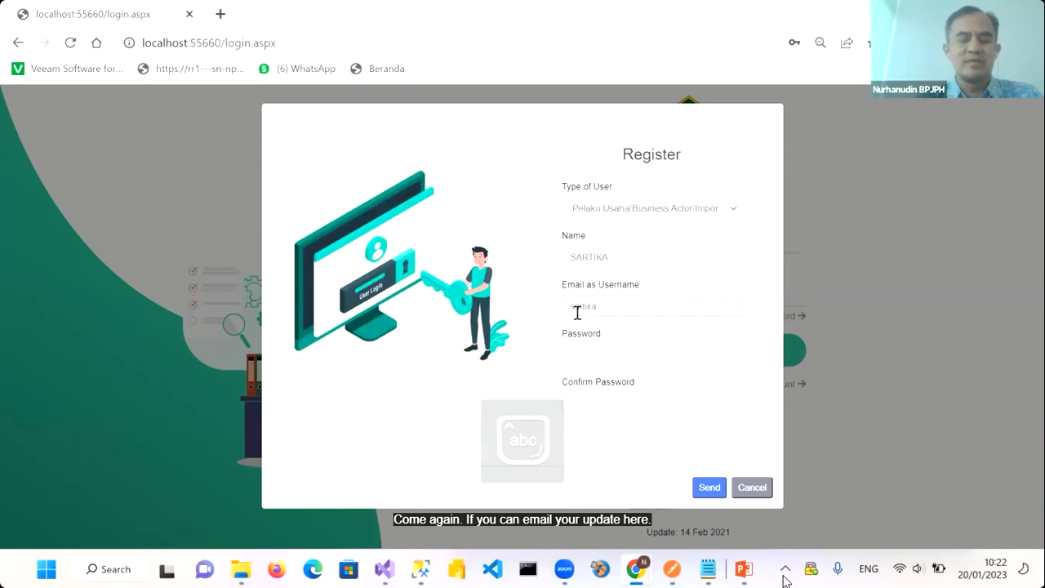
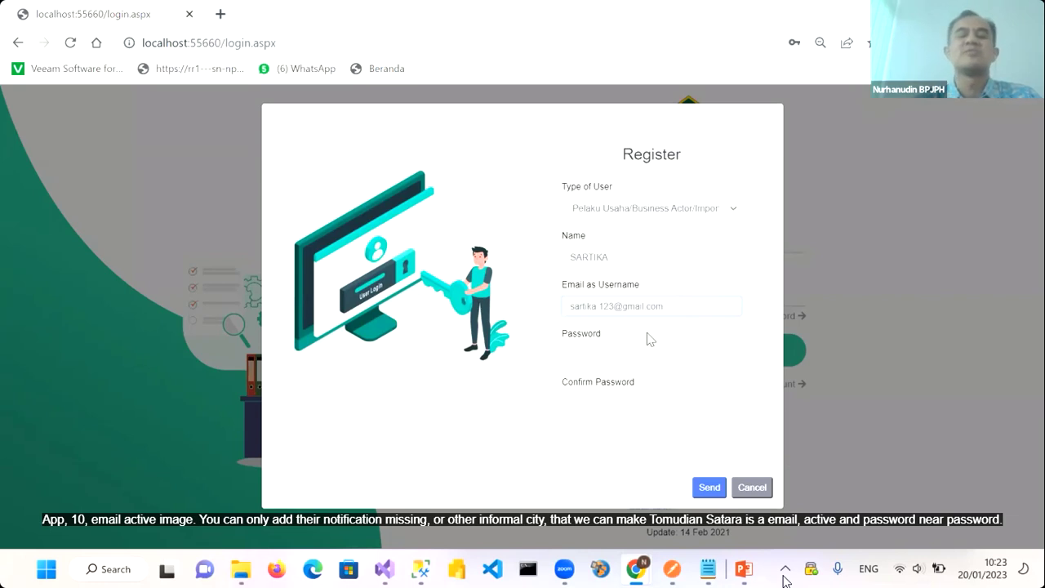
Enter the password, confirm it in Confirm Password, and send the registration
{"action": "left_click", "coordinate": [583, 354]}
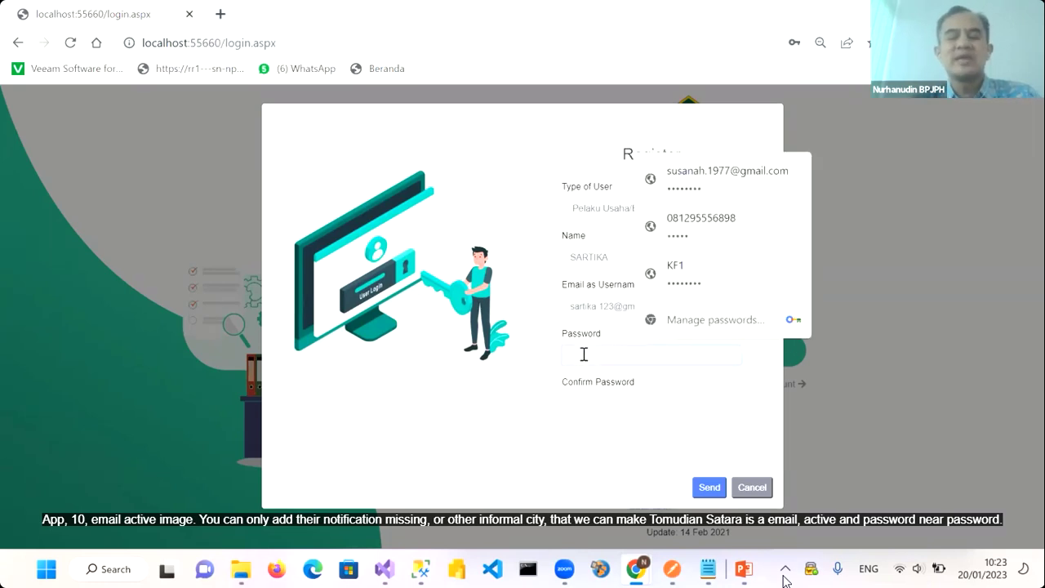
{"action": "left_click", "coordinate": [572, 307]}
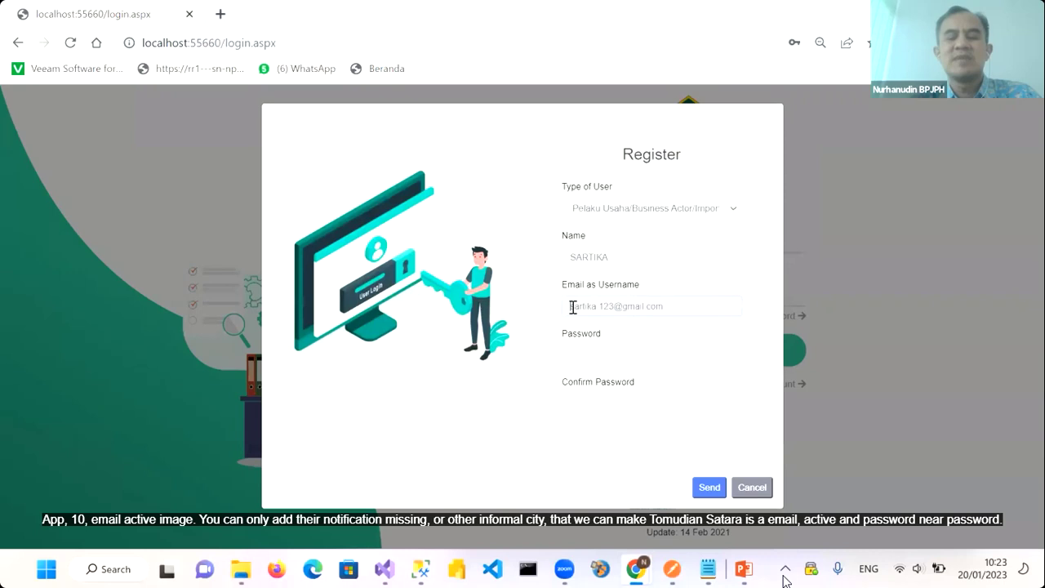
{"action": "left_click", "coordinate": [588, 355]}
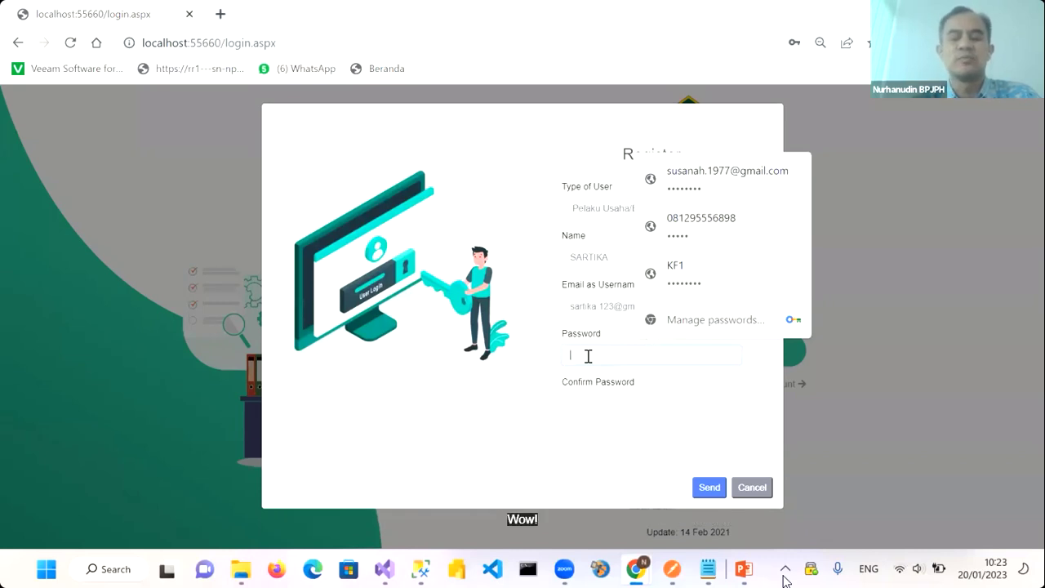
{"action": "type", "text": "••••"}
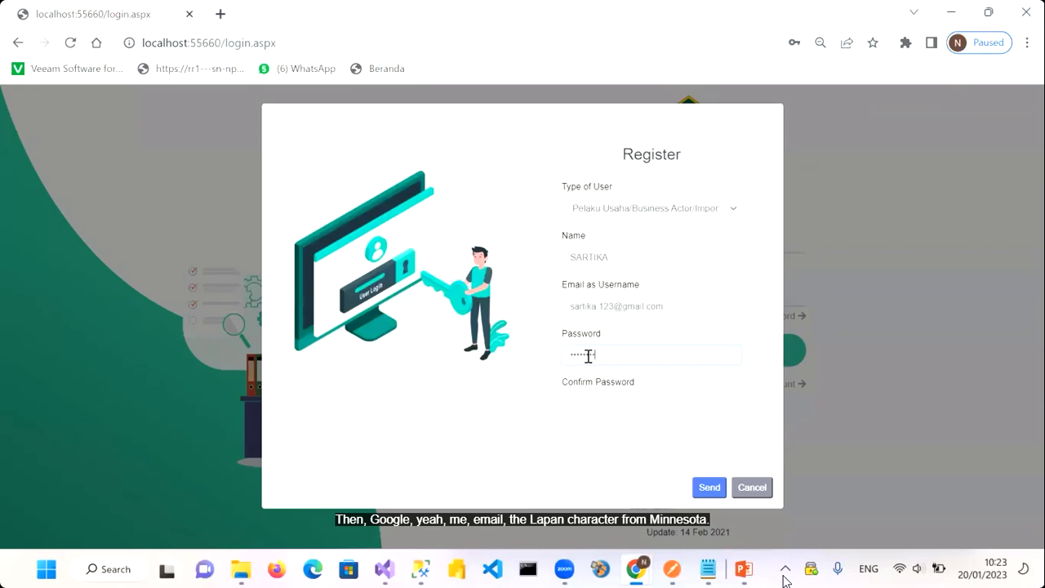
{"action": "left_click", "coordinate": [573, 403]}
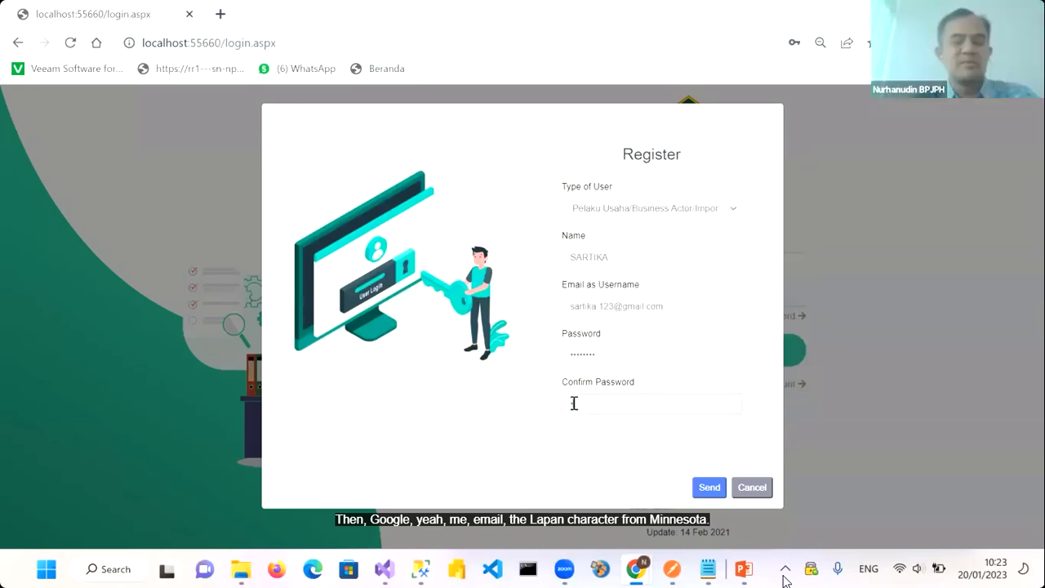
{"action": "type", "text": "••••••••"}
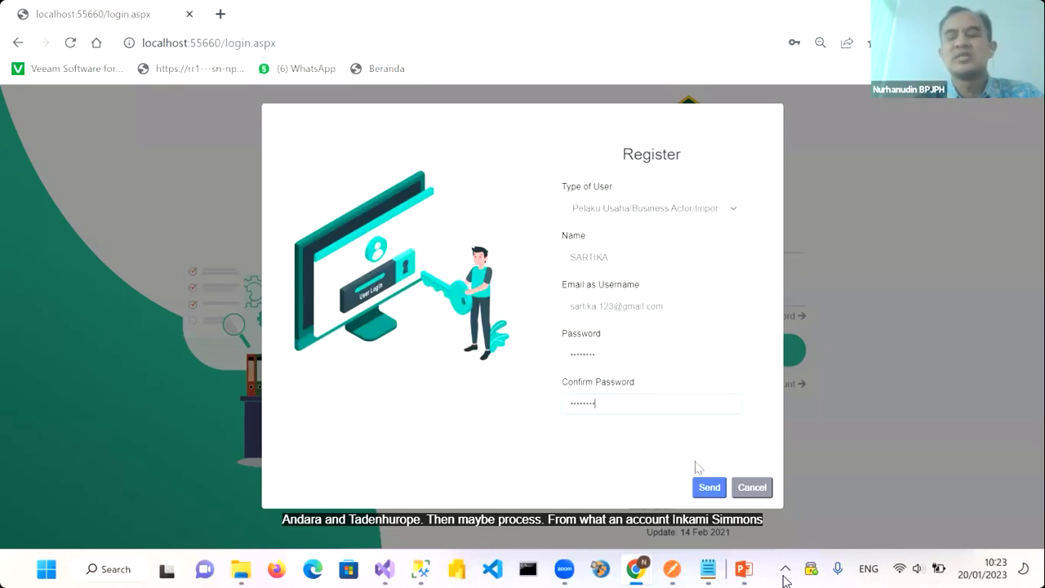
{"action": "left_click", "coordinate": [704, 491]}
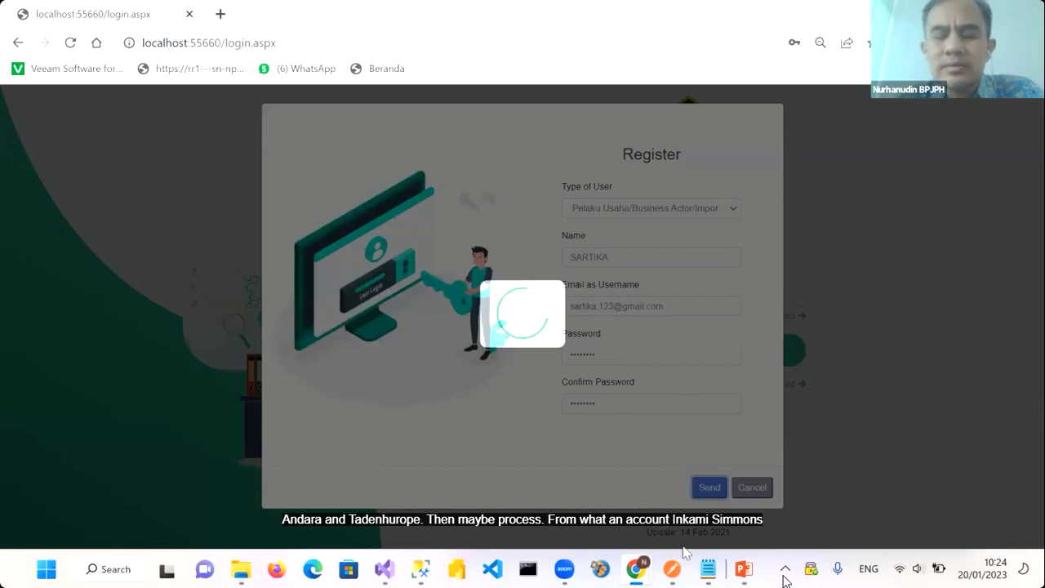
{"action": "left_click", "coordinate": [707, 569]}
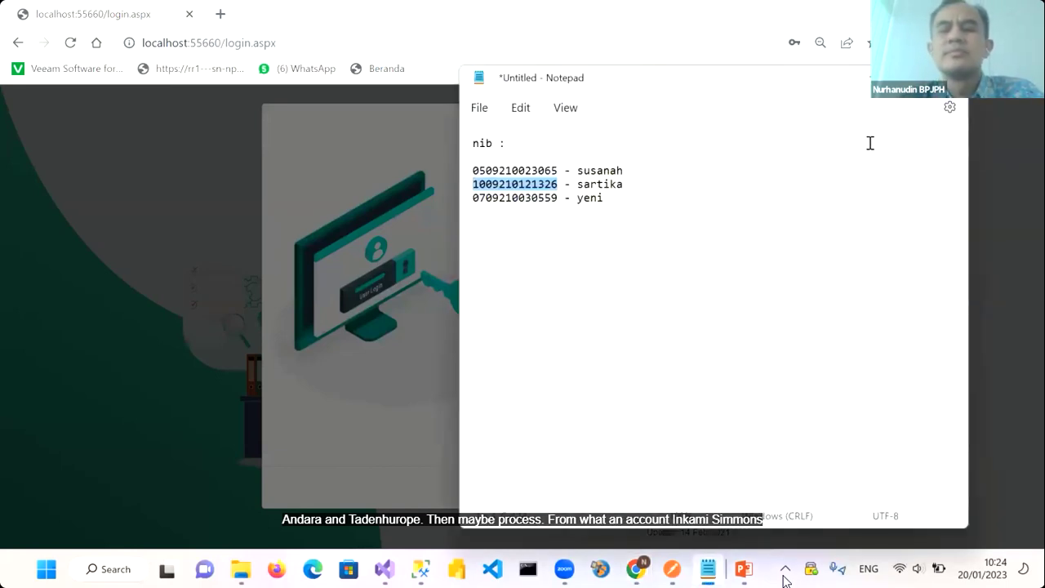
Dismiss the save-password prompt, return to the login page and log in with the new account's e-mail and password
{"action": "left_click", "coordinate": [874, 78]}
{"action": "left_click", "coordinate": [784, 286]}
{"action": "left_click", "coordinate": [375, 310]}
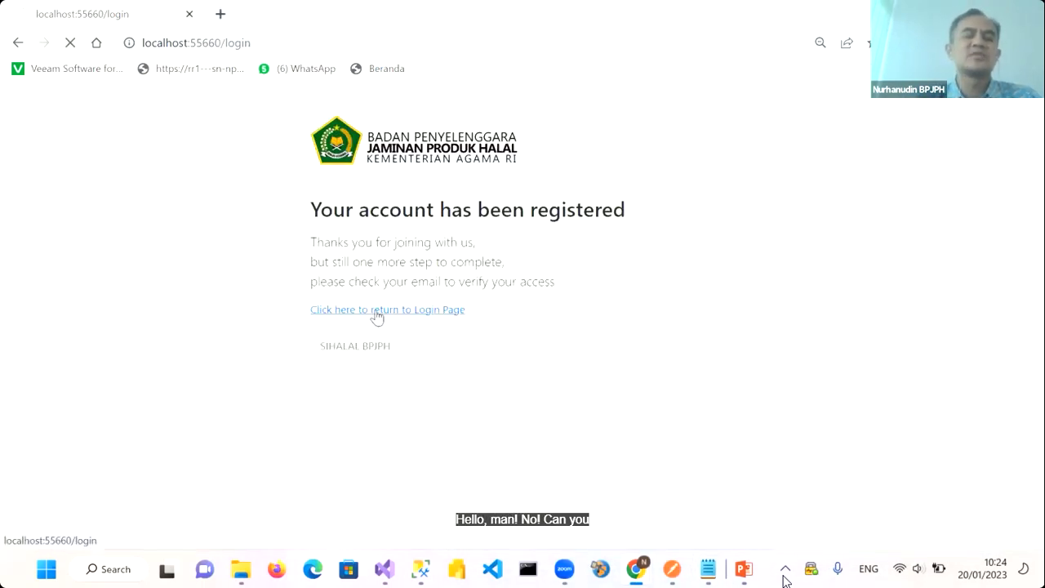
{"action": "left_click", "coordinate": [601, 231]}
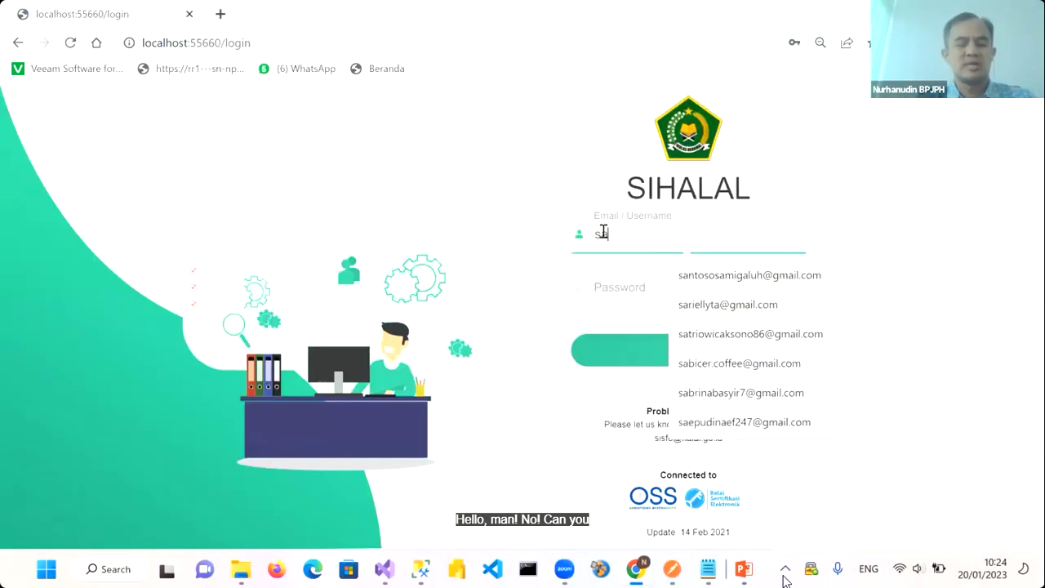
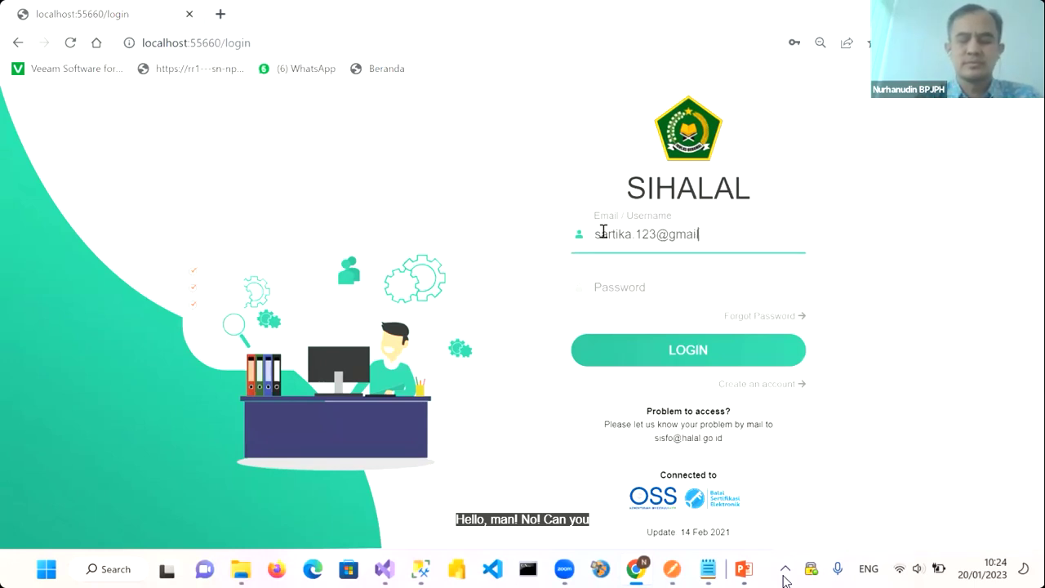
{"action": "left_click", "coordinate": [602, 287]}
{"action": "type", "text": "•••••••"}
{"action": "left_click", "coordinate": [659, 350]}
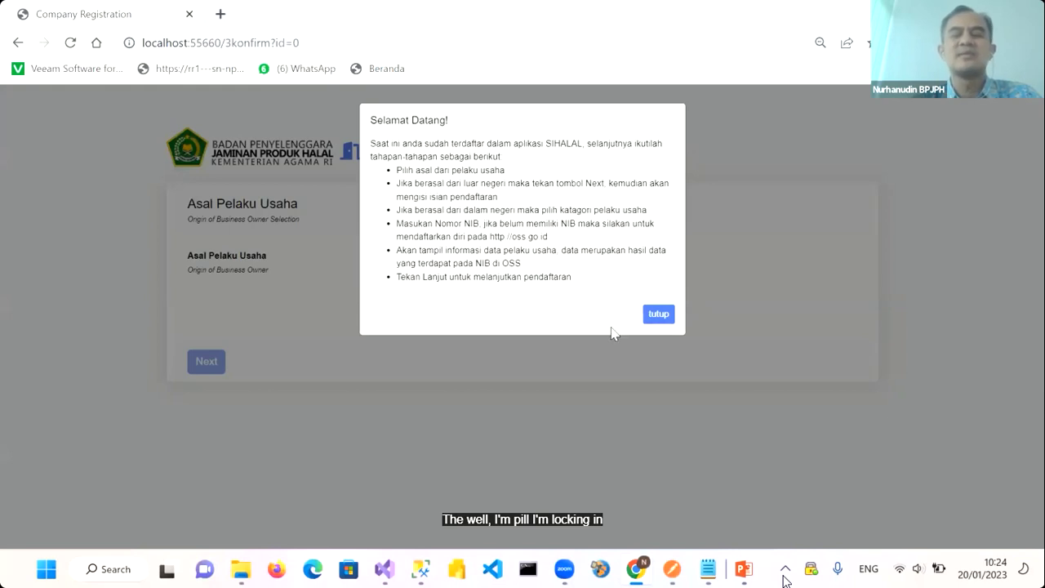
Close the welcome notice, mark the business as domestic and look up the pasted NIB
{"action": "left_click", "coordinate": [659, 315]}
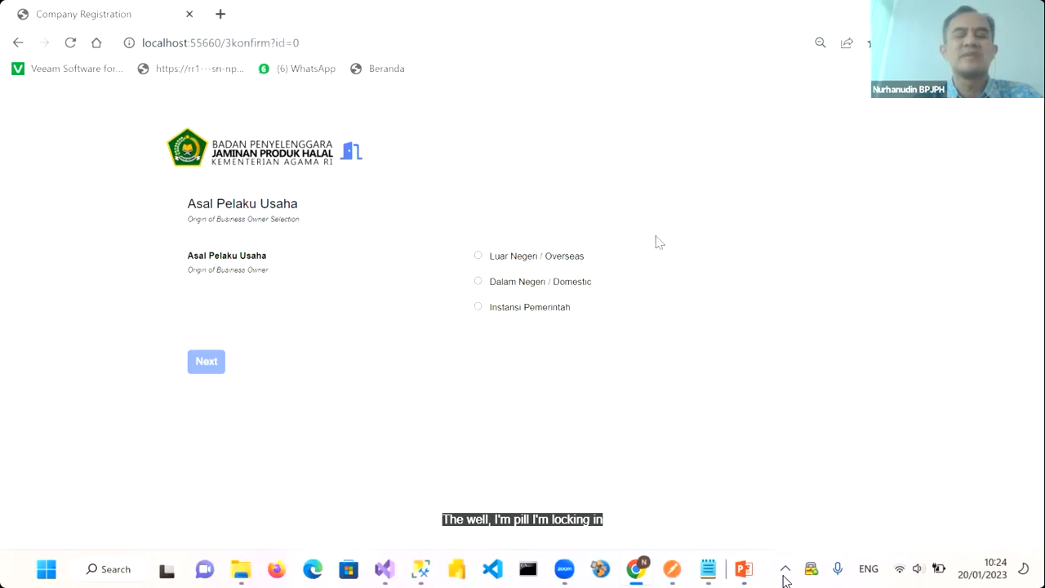
{"action": "left_click", "coordinate": [478, 283]}
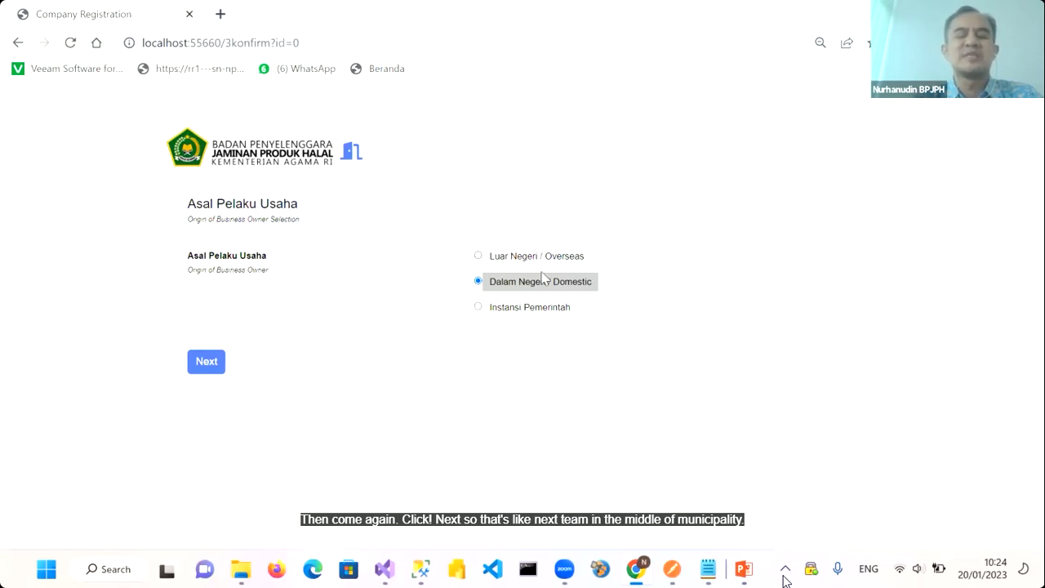
{"action": "left_click", "coordinate": [206, 362]}
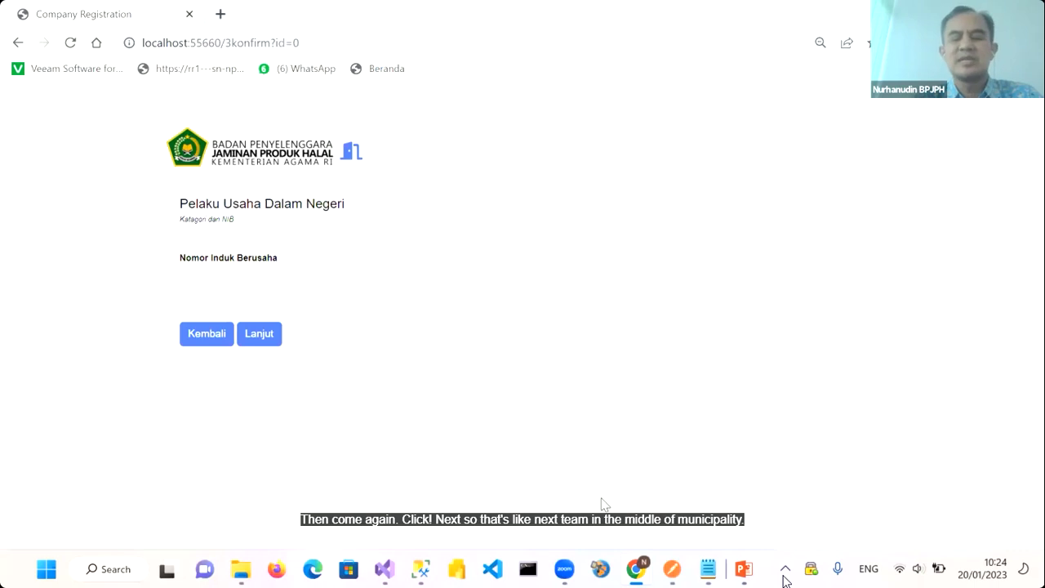
{"action": "key", "text": "ctrl+v"}
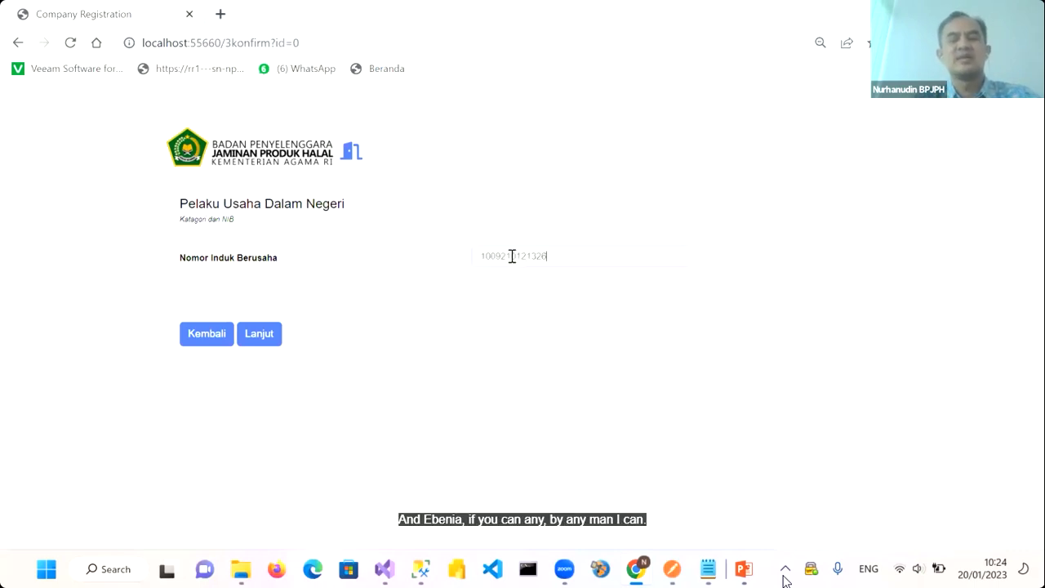
{"action": "left_click", "coordinate": [268, 336]}
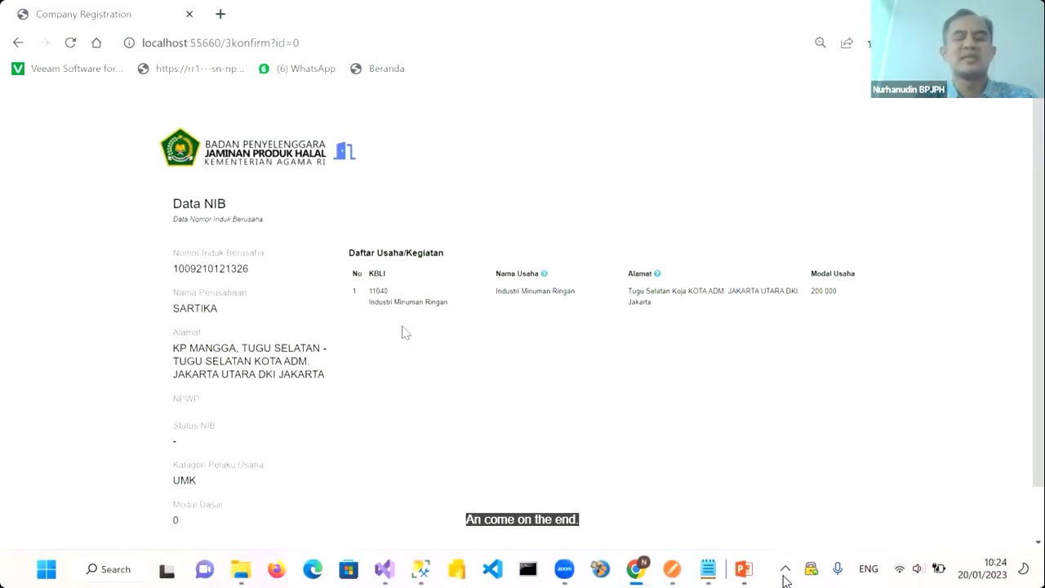
Review the retrieved NIB data and confirm it with Selesai
{"action": "scroll", "coordinate": [428, 369], "scroll_direction": "down", "scroll_amount": 2}
{"action": "scroll", "coordinate": [429, 369], "scroll_direction": "up", "scroll_amount": 2}
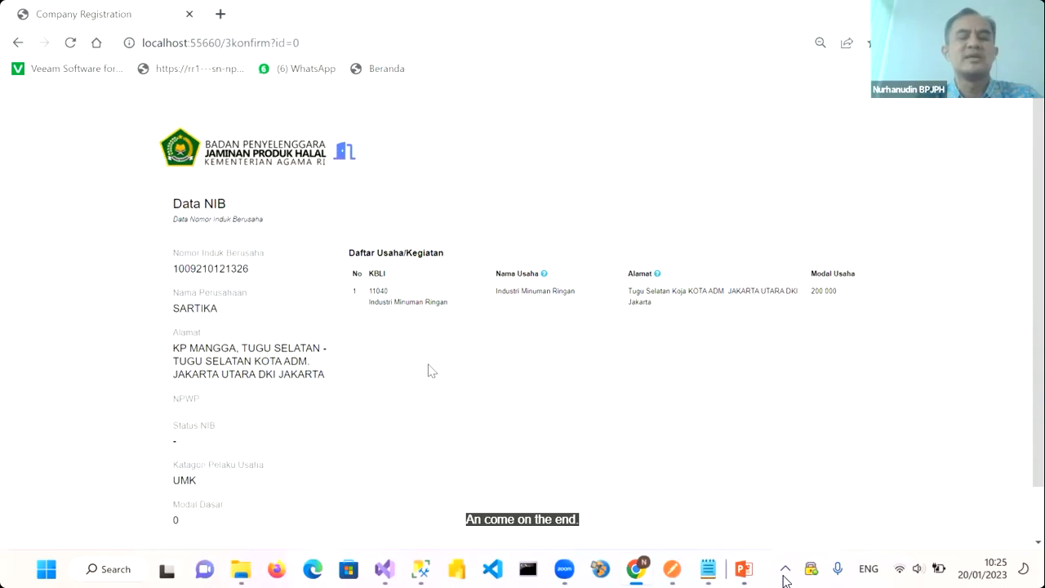
{"action": "scroll", "coordinate": [320, 343], "scroll_direction": "down", "scroll_amount": 2}
{"action": "scroll", "coordinate": [320, 342], "scroll_direction": "up", "scroll_amount": 2}
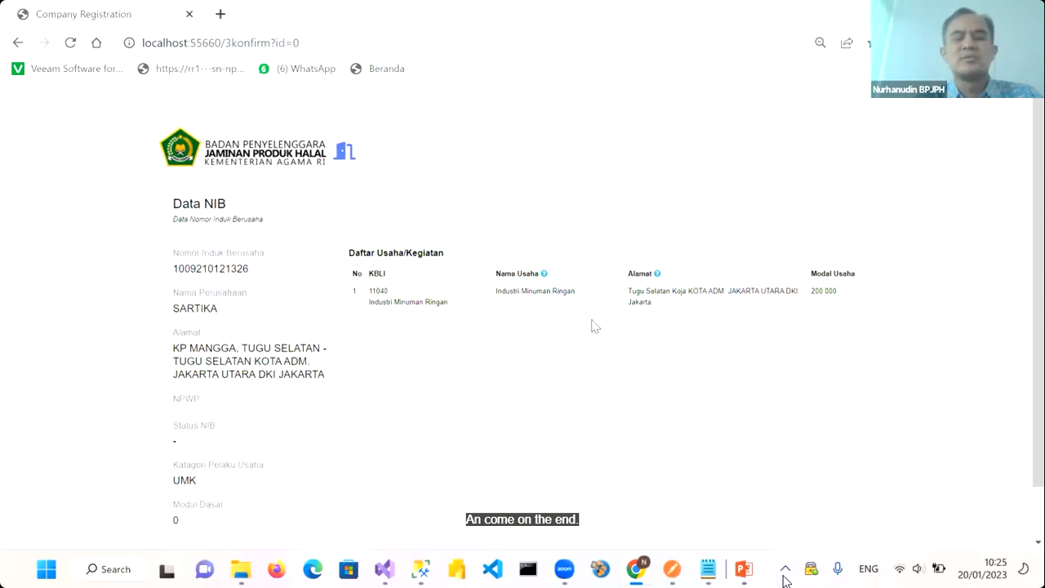
{"action": "scroll", "coordinate": [445, 416], "scroll_direction": "down", "scroll_amount": 1}
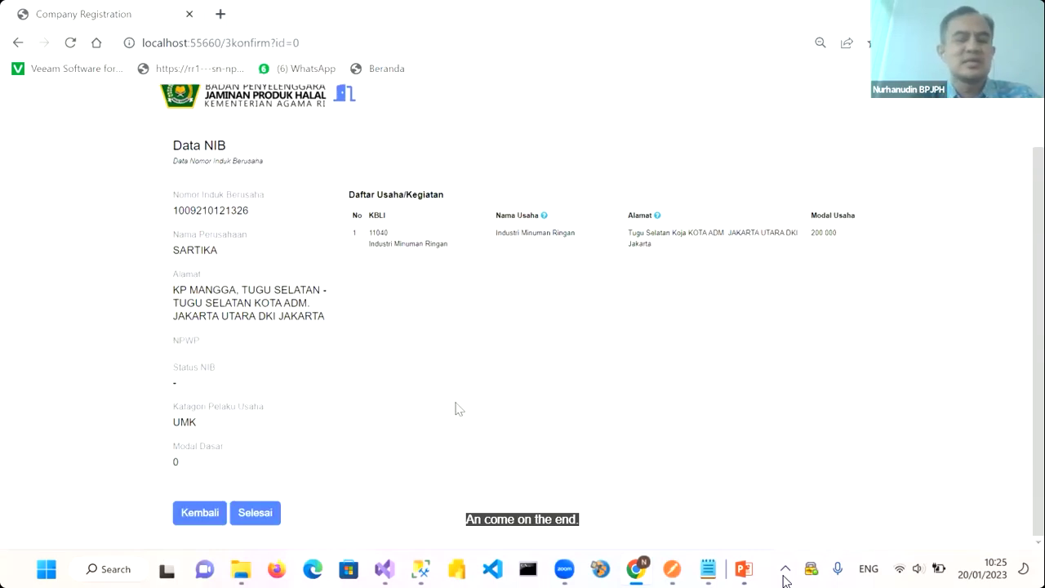
{"action": "left_click", "coordinate": [259, 514]}
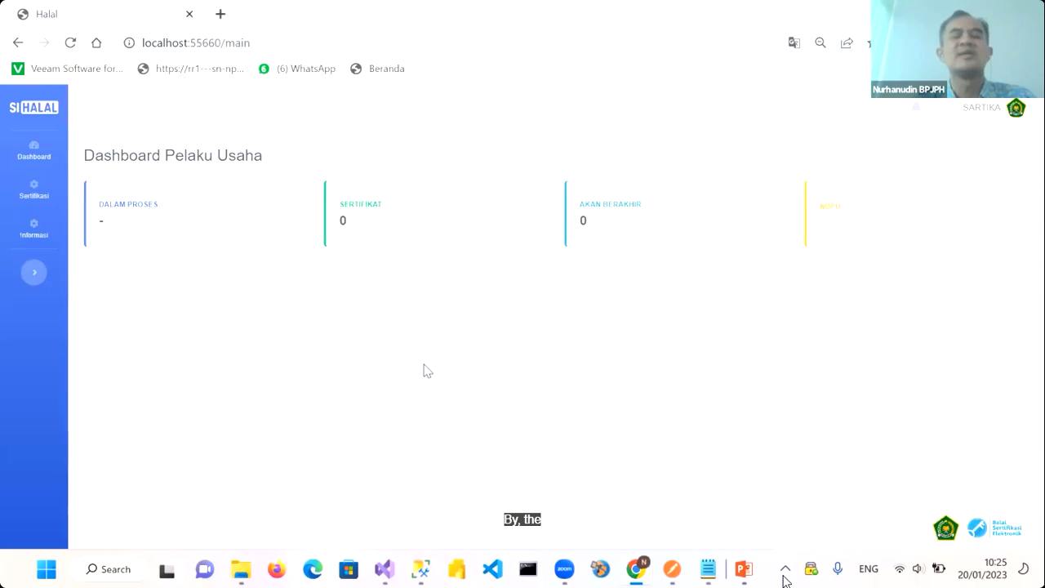
Open Sertifikasi > Pelaku Usaha to view the SARTIKA company profile
{"action": "left_click", "coordinate": [33, 190]}
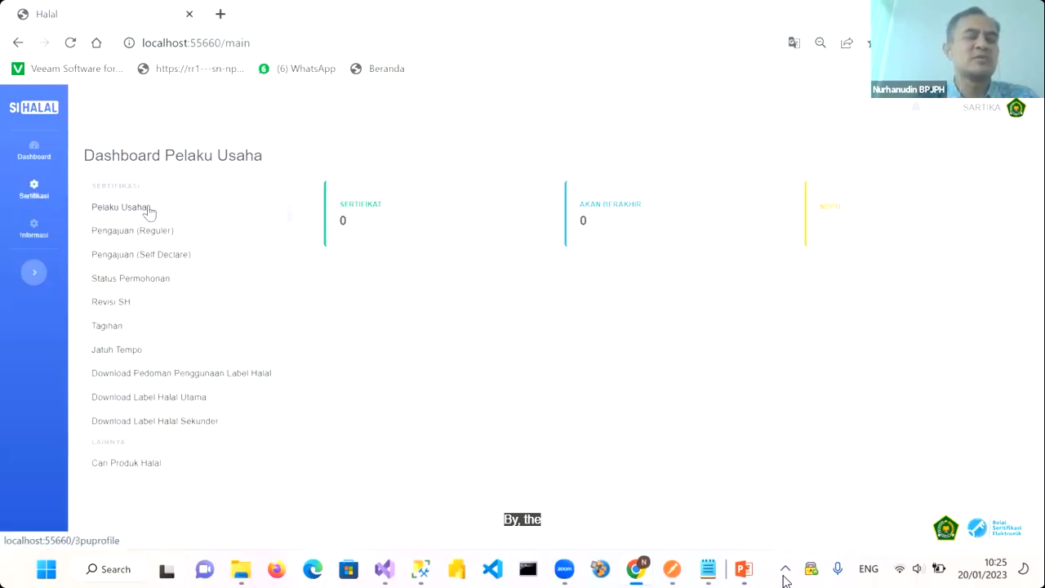
{"action": "left_click", "coordinate": [129, 209]}
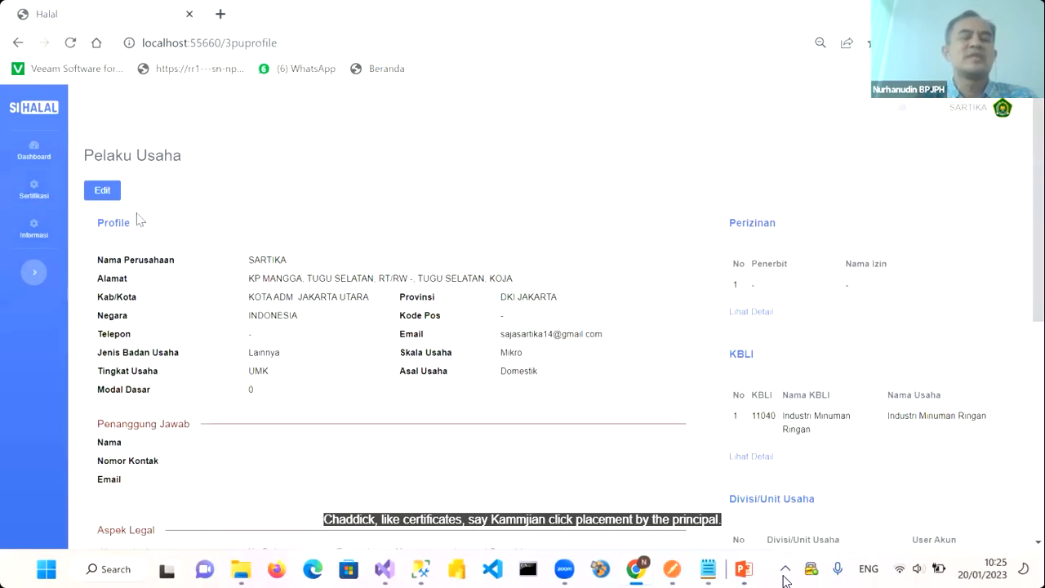
Edit the profile and fill the Penanggung Jawab name, contact number and e-mail
{"action": "left_click", "coordinate": [102, 191]}
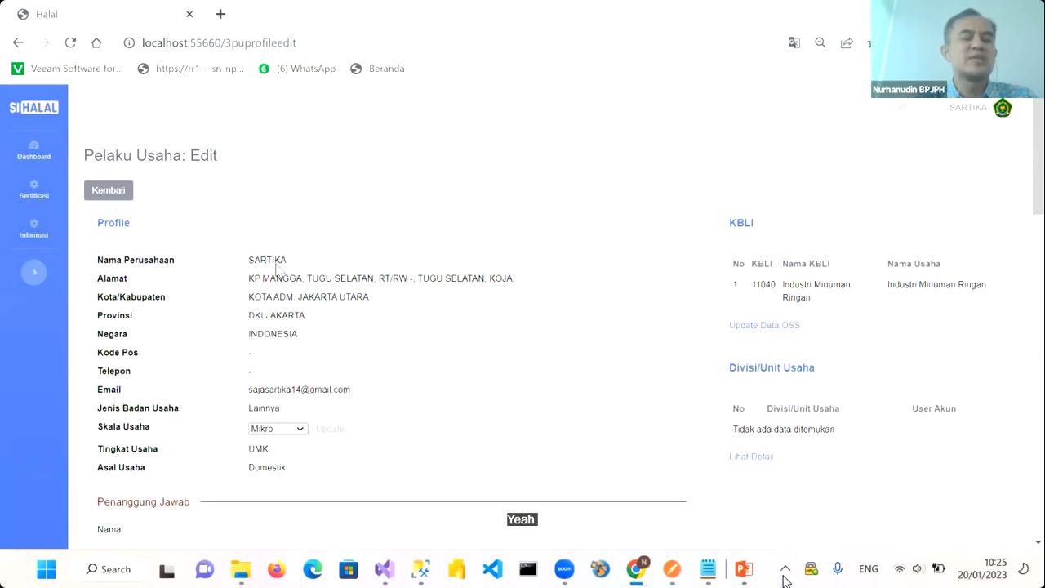
{"action": "scroll", "coordinate": [279, 298], "scroll_direction": "down", "scroll_amount": 2}
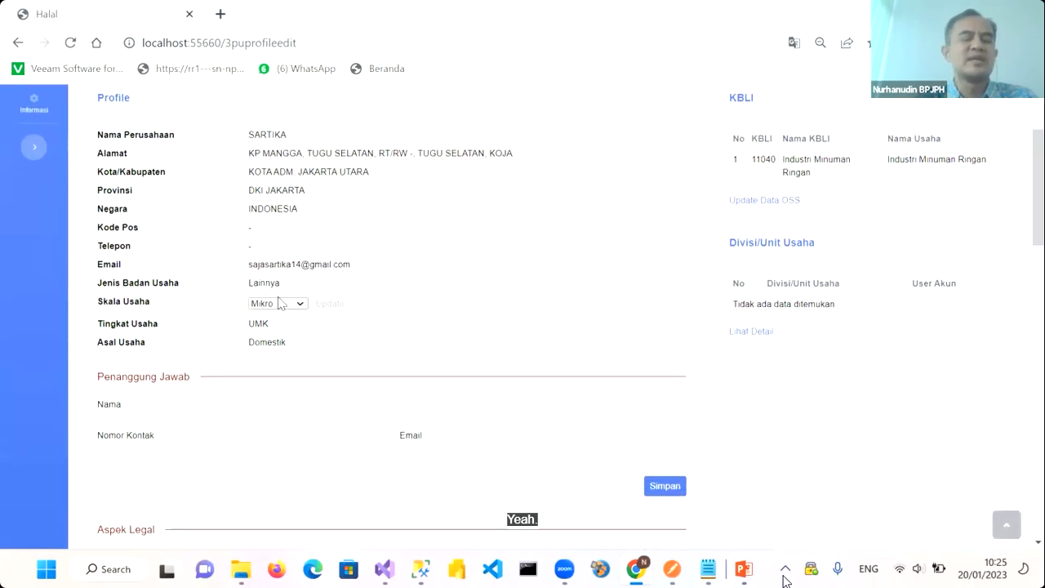
{"action": "scroll", "coordinate": [279, 300], "scroll_direction": "up", "scroll_amount": 1}
{"action": "double_click", "coordinate": [268, 179]}
{"action": "key", "text": "ctrl+c"}
{"action": "left_click", "coordinate": [284, 443]}
{"action": "key", "text": "ctrl+v"}
{"action": "left_click", "coordinate": [275, 471]}
{"action": "type", "text": "0812345678"}
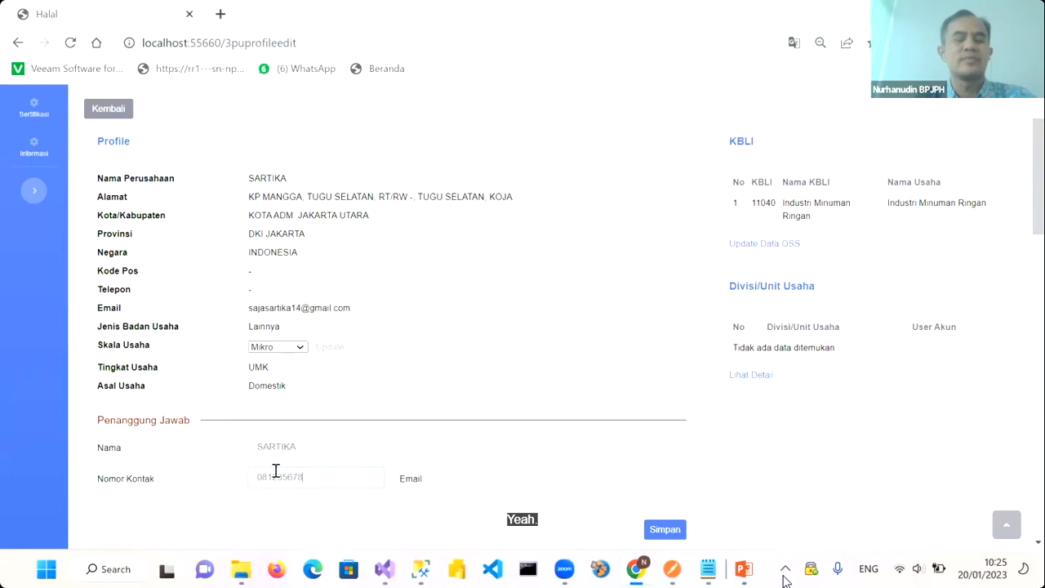
{"action": "key", "text": "Tab"}
{"action": "left_click", "coordinate": [473, 479]}
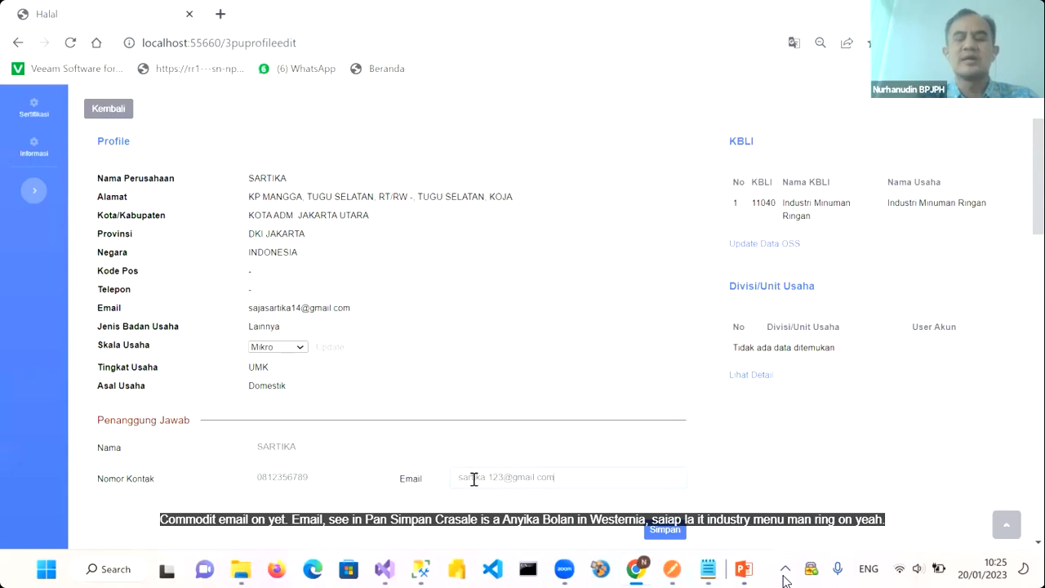
Save the responsible person's details, acknowledge the success alert and review the updated profile
{"action": "scroll", "coordinate": [473, 479], "scroll_direction": "down", "scroll_amount": 2}
{"action": "left_click", "coordinate": [665, 372]}
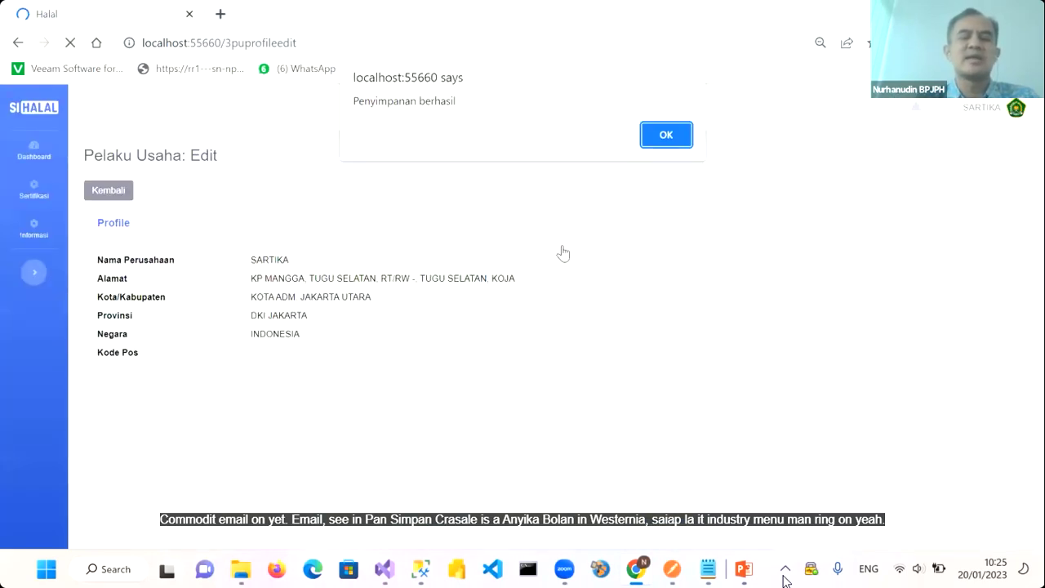
{"action": "left_click", "coordinate": [667, 137]}
{"action": "scroll", "coordinate": [479, 326], "scroll_direction": "down", "scroll_amount": 5}
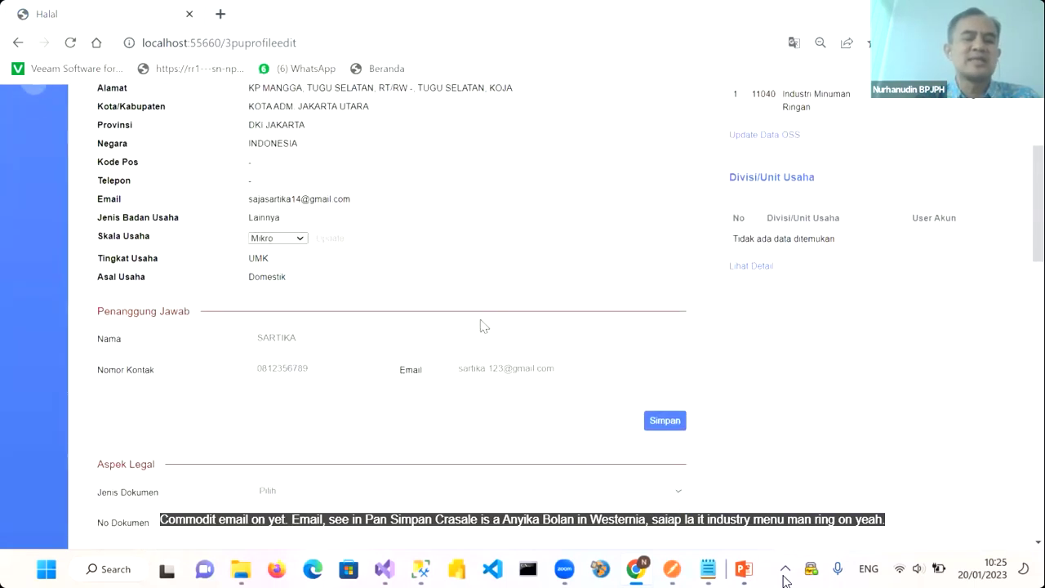
{"action": "scroll", "coordinate": [480, 326], "scroll_direction": "down", "scroll_amount": 2}
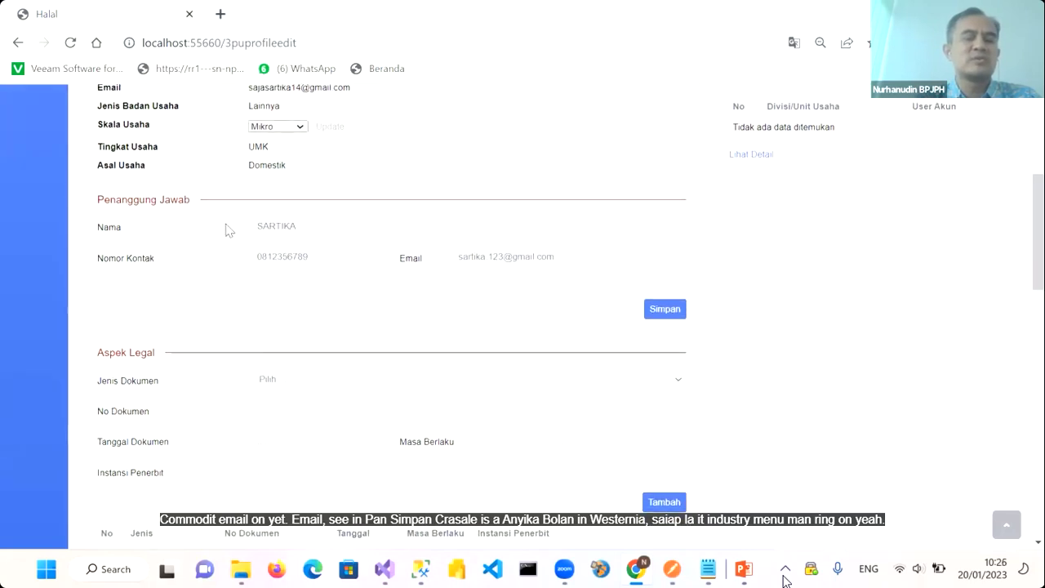
{"action": "scroll", "coordinate": [290, 254], "scroll_direction": "down", "scroll_amount": 4}
{"action": "scroll", "coordinate": [290, 254], "scroll_direction": "down", "scroll_amount": 4}
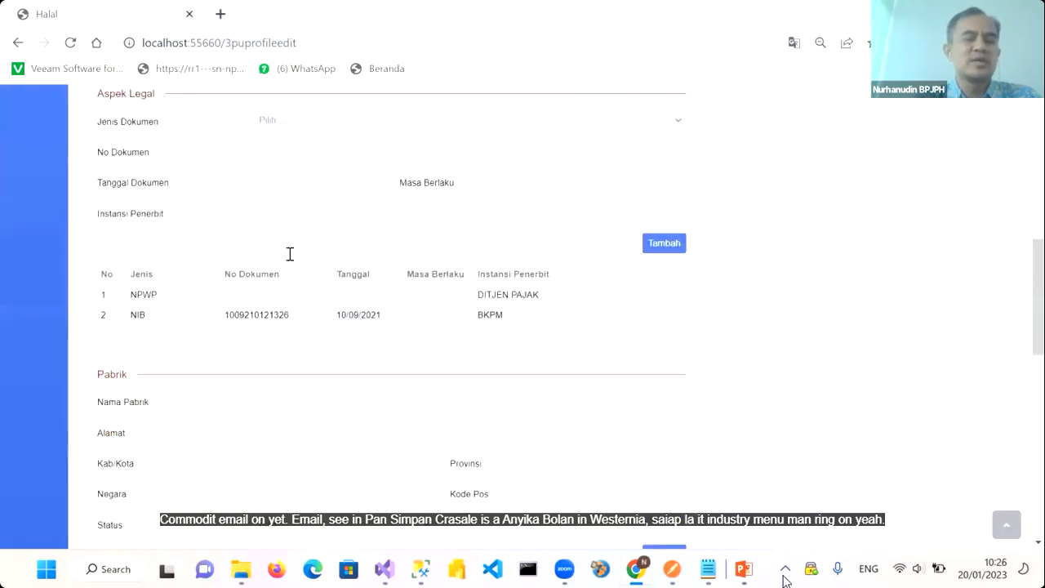
{"action": "scroll", "coordinate": [264, 337], "scroll_direction": "up", "scroll_amount": 10}
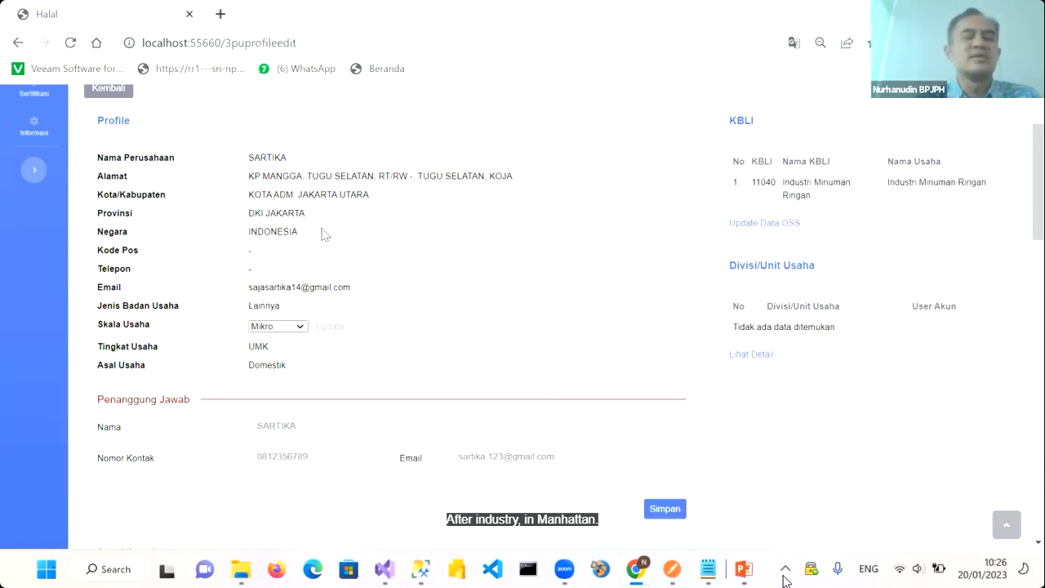
Name the factory SARTIKA JUICE and give it the company's address
{"action": "left_click_drag", "start_coordinate": [248, 175], "coordinate": [522, 175]}
{"action": "scroll", "coordinate": [425, 392], "scroll_direction": "down", "scroll_amount": 3}
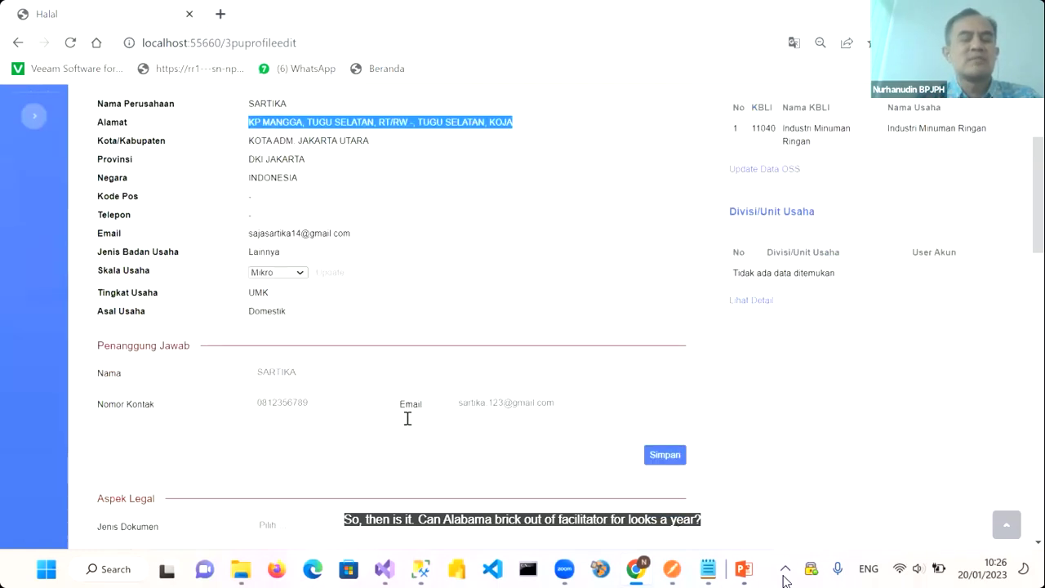
{"action": "scroll", "coordinate": [299, 338], "scroll_direction": "down", "scroll_amount": 1}
{"action": "scroll", "coordinate": [299, 339], "scroll_direction": "down", "scroll_amount": 3}
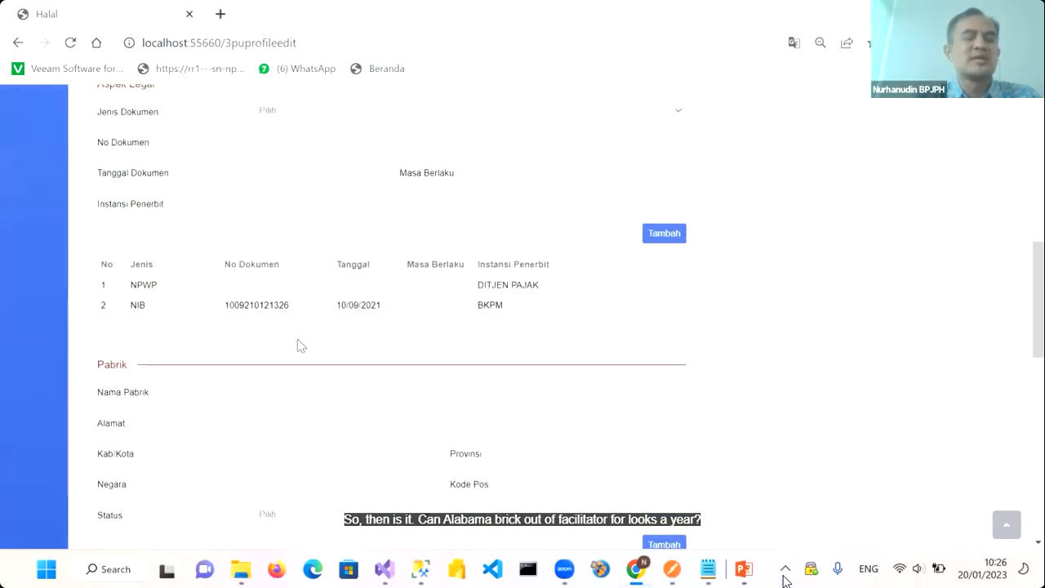
{"action": "left_click", "coordinate": [270, 311]}
{"action": "type", "text": "KP MANGGA, TUGU SELATAN, RT/RW - TUGU SELATAN, KOJA"}
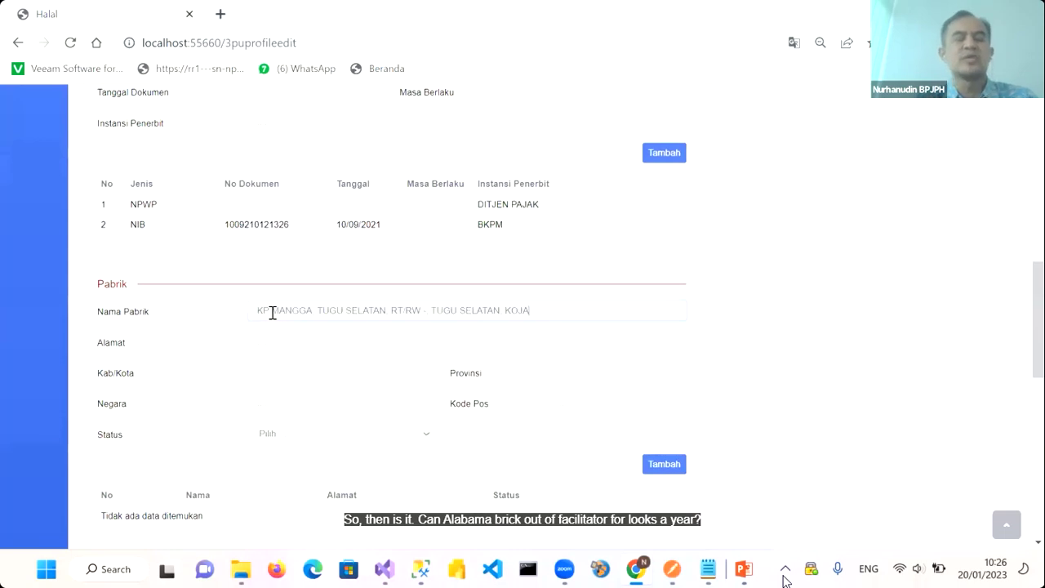
{"action": "left_click_drag", "start_coordinate": [255, 318], "coordinate": [544, 323]}
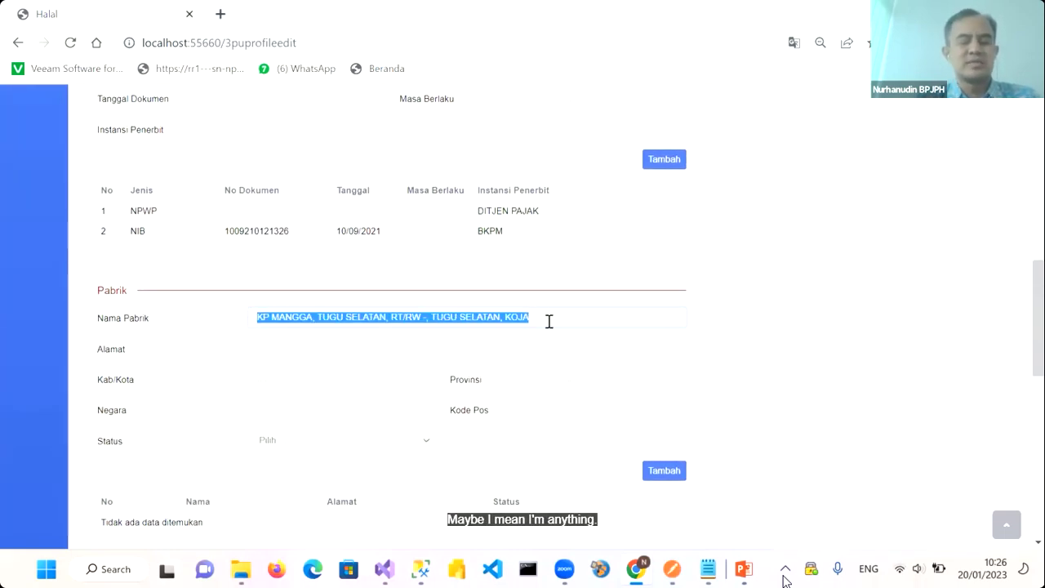
{"action": "type", "text": "SARTIKA JUICE"}
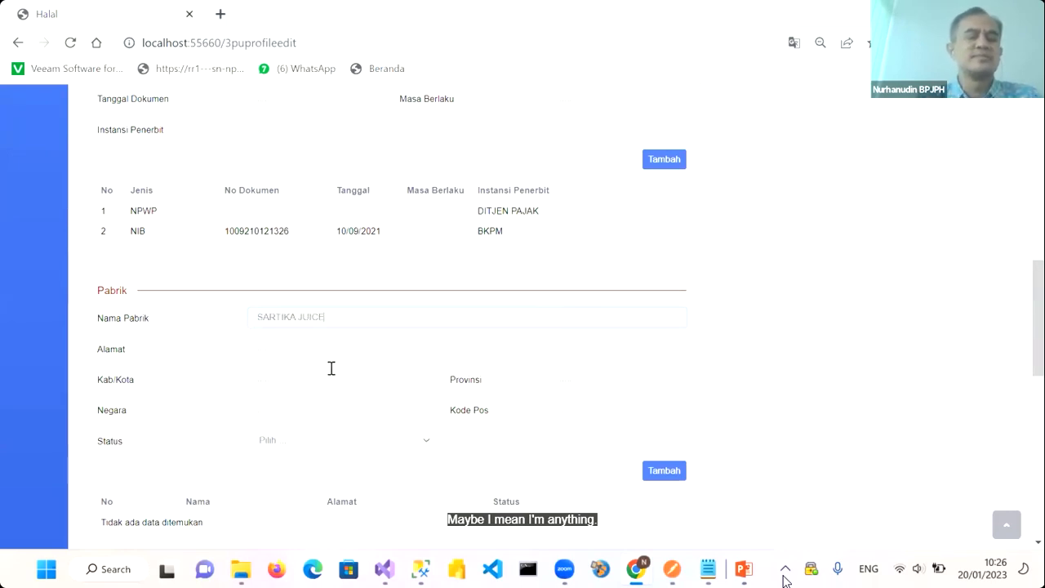
{"action": "left_click", "coordinate": [307, 351]}
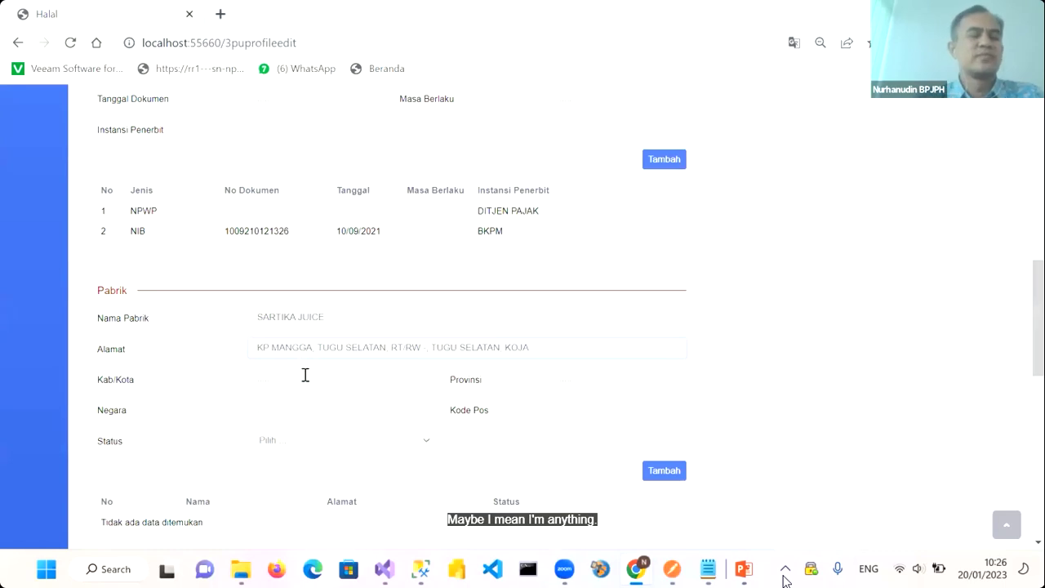
Copy KOTA ADM. JAKARTA UTARA from the profile into the factory's Kab/Kota
{"action": "scroll", "coordinate": [298, 377], "scroll_direction": "up", "scroll_amount": 10}
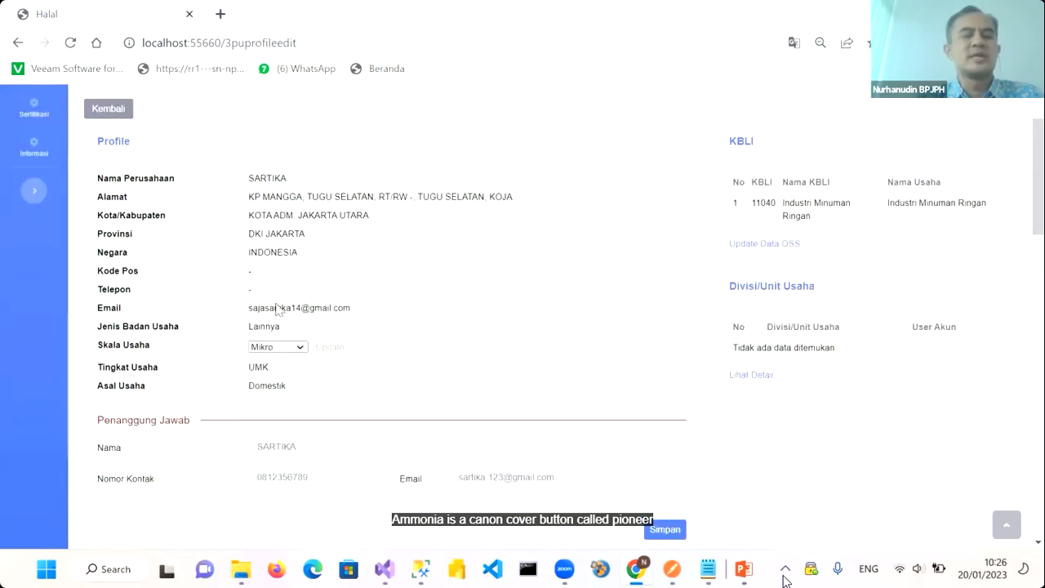
{"action": "left_click_drag", "start_coordinate": [250, 216], "coordinate": [384, 220]}
{"action": "key", "text": "ctrl+c"}
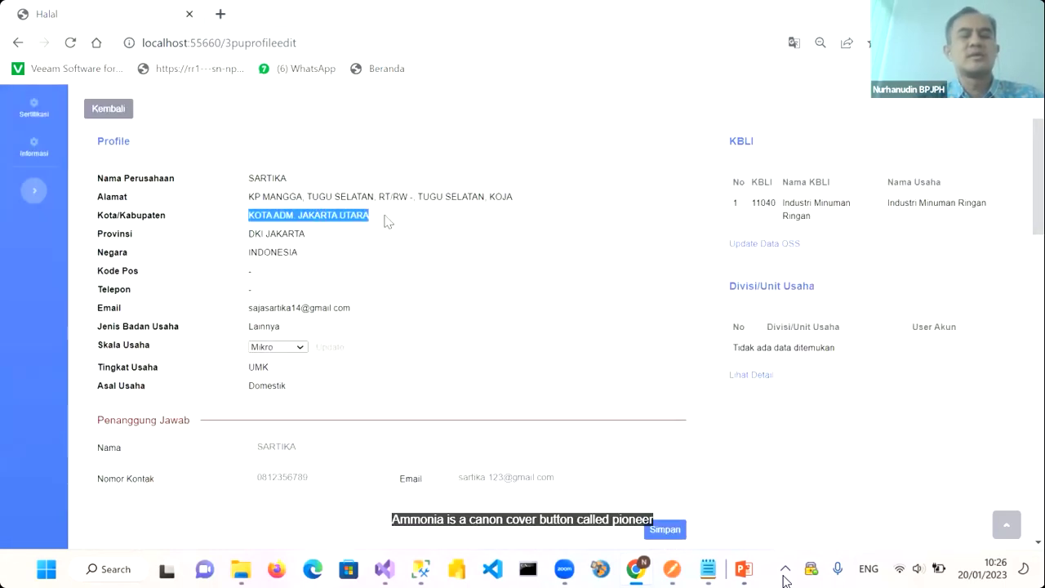
{"action": "scroll", "coordinate": [385, 222], "scroll_direction": "down", "scroll_amount": 6}
{"action": "left_click", "coordinate": [270, 380]}
{"action": "key", "text": "ctrl+v"}
Set the factory's Provinsi to DKI JAKARTA and Negara to INDONESIA
{"action": "scroll", "coordinate": [272, 384], "scroll_direction": "up", "scroll_amount": 5}
{"action": "scroll", "coordinate": [272, 388], "scroll_direction": "up", "scroll_amount": 3}
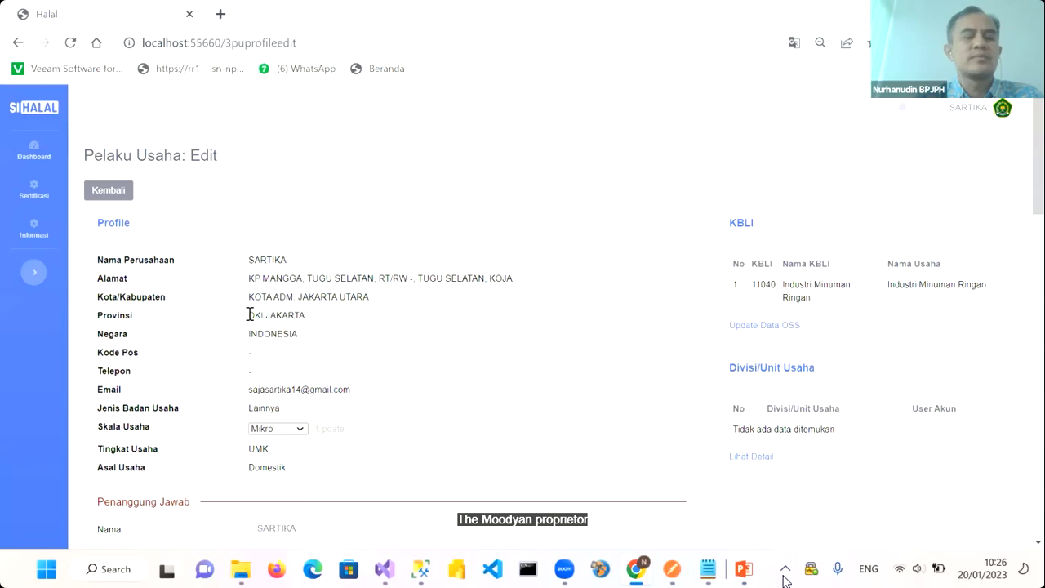
{"action": "left_click_drag", "start_coordinate": [249, 316], "coordinate": [332, 316]}
{"action": "key", "text": "ctrl+c"}
{"action": "scroll", "coordinate": [333, 316], "scroll_direction": "down", "scroll_amount": 10}
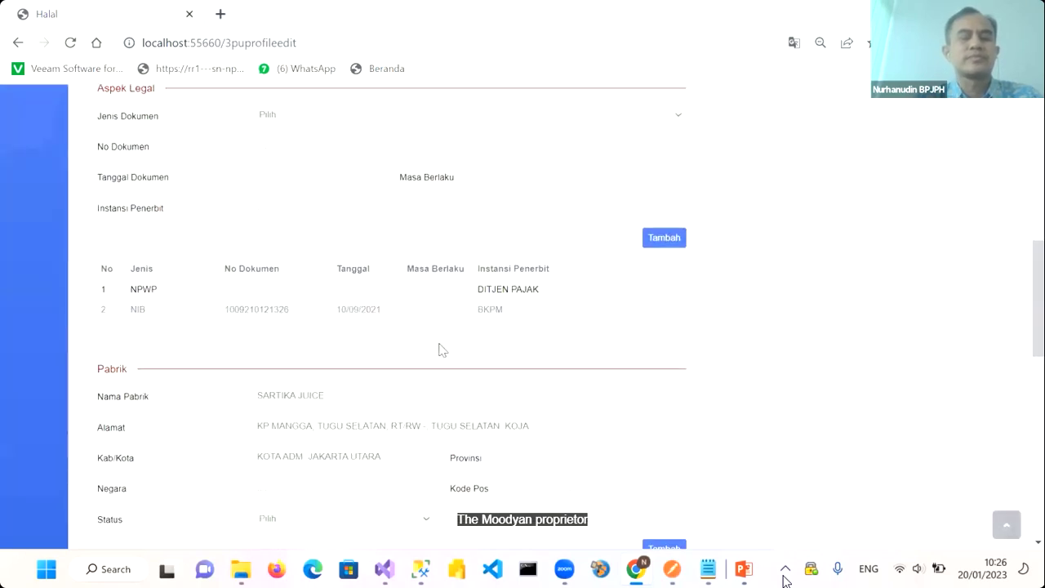
{"action": "scroll", "coordinate": [457, 344], "scroll_direction": "down", "scroll_amount": 2}
{"action": "left_click", "coordinate": [569, 323]}
{"action": "key", "text": "ctrl+v"}
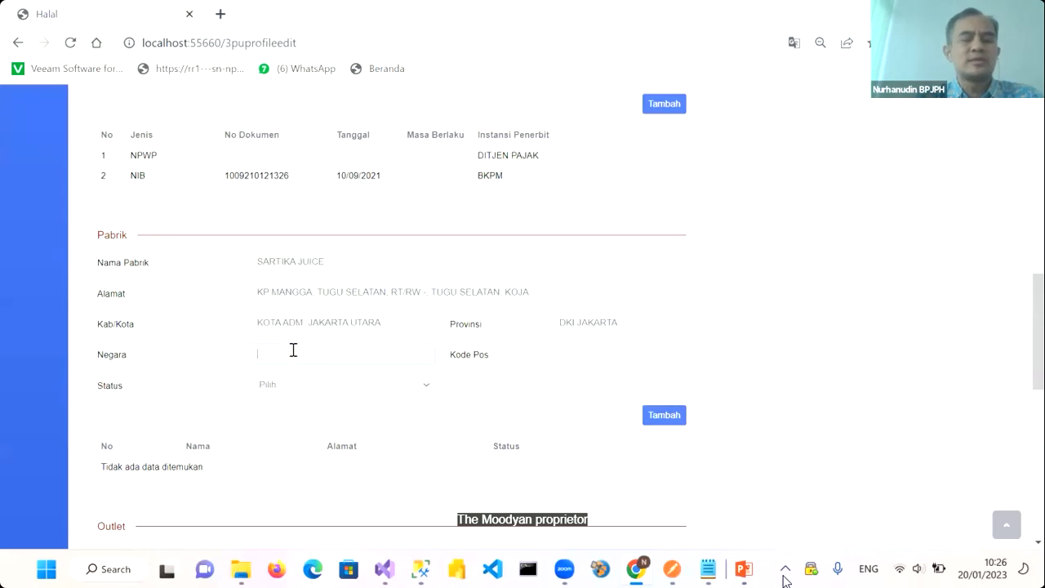
{"action": "left_click", "coordinate": [293, 349]}
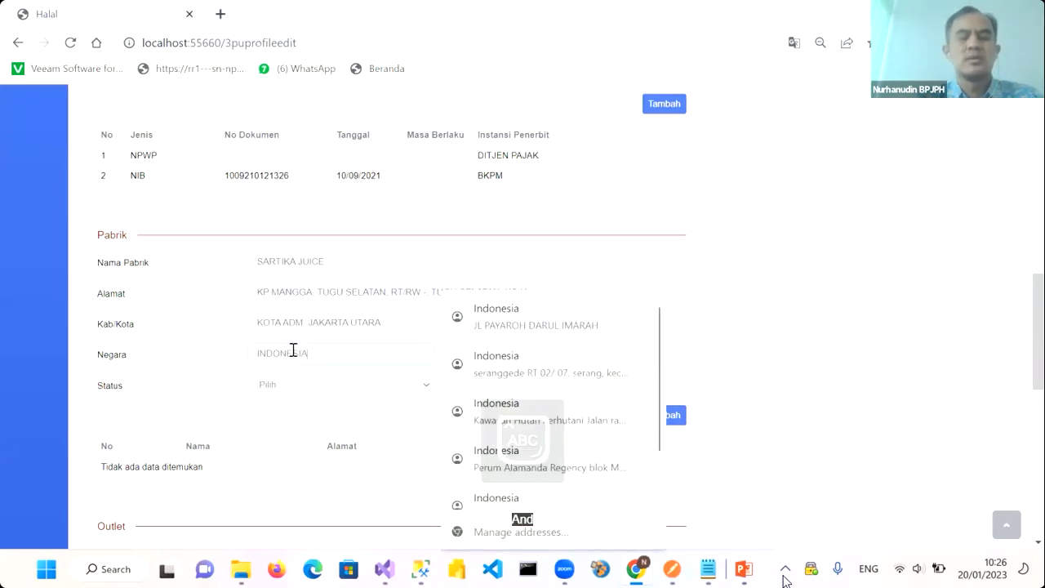
{"action": "left_click", "coordinate": [354, 421]}
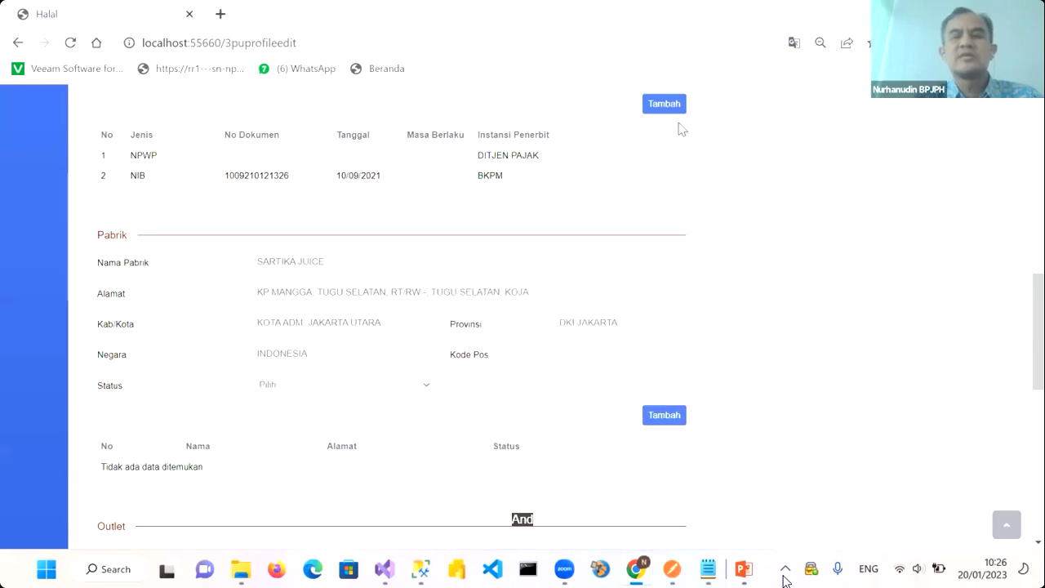
{"action": "scroll", "coordinate": [686, 226], "scroll_direction": "up", "scroll_amount": 10}
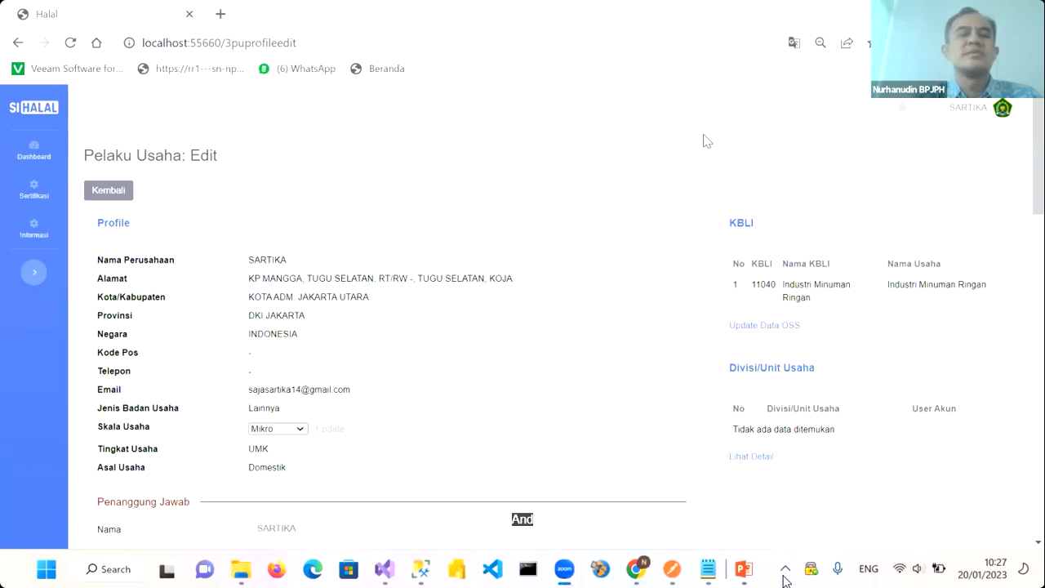
Search Yahoo for 'KODEPOS KOJA JAKATA UTARA' and open the carikodepos.com postal code page
{"action": "left_click", "coordinate": [221, 16]}
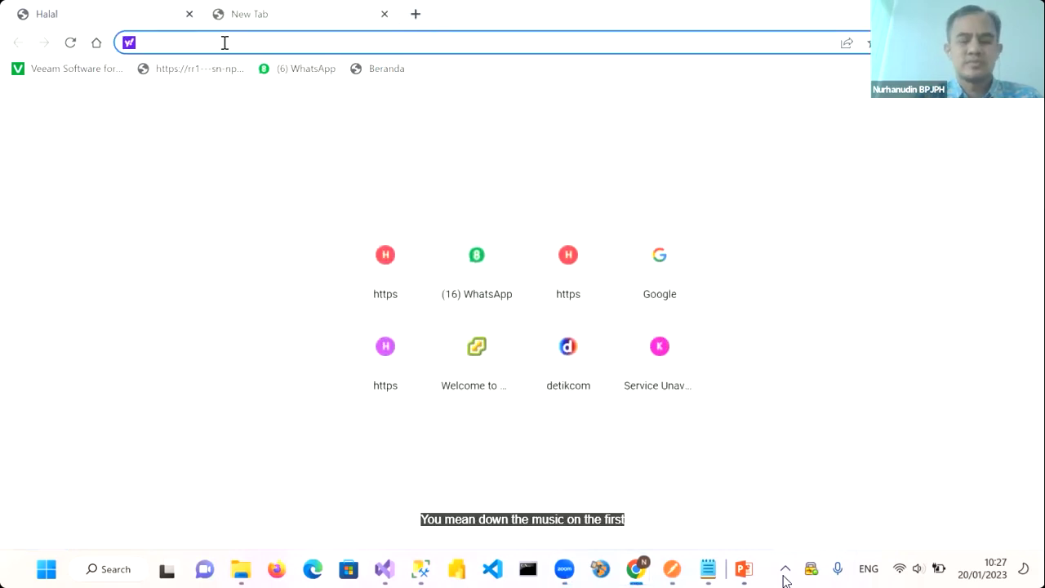
{"action": "type", "text": "KODEPOS "}
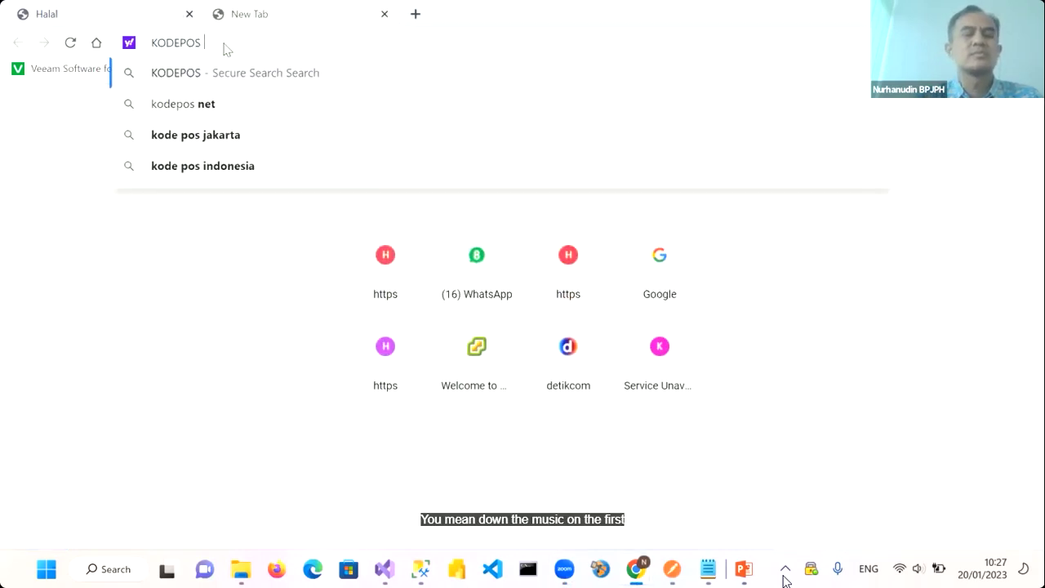
{"action": "type", "text": "KOJA J"}
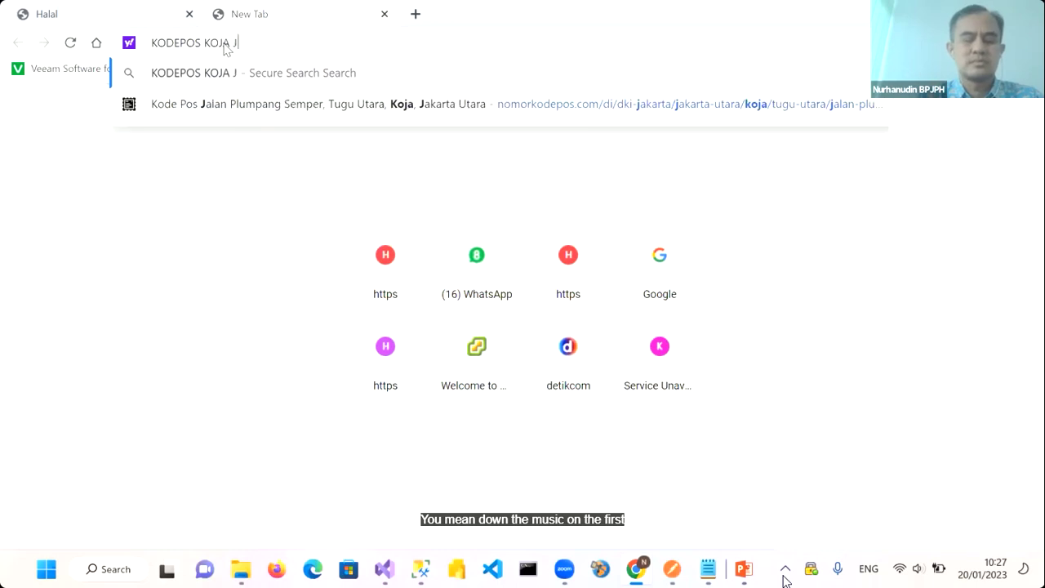
{"action": "type", "text": "AKATA UTARA"}
{"action": "key", "text": "Return"}
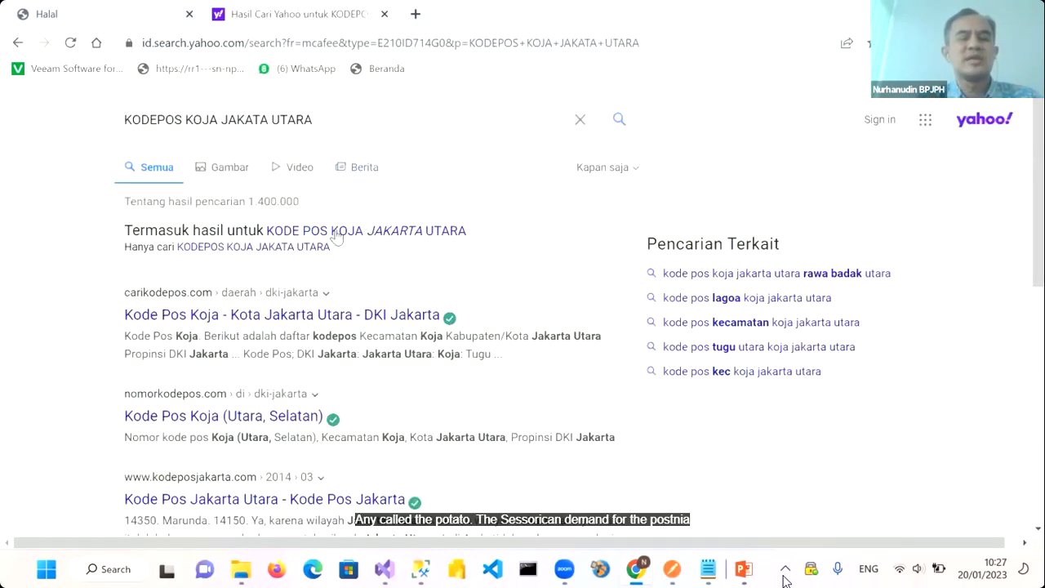
{"action": "left_click", "coordinate": [324, 323]}
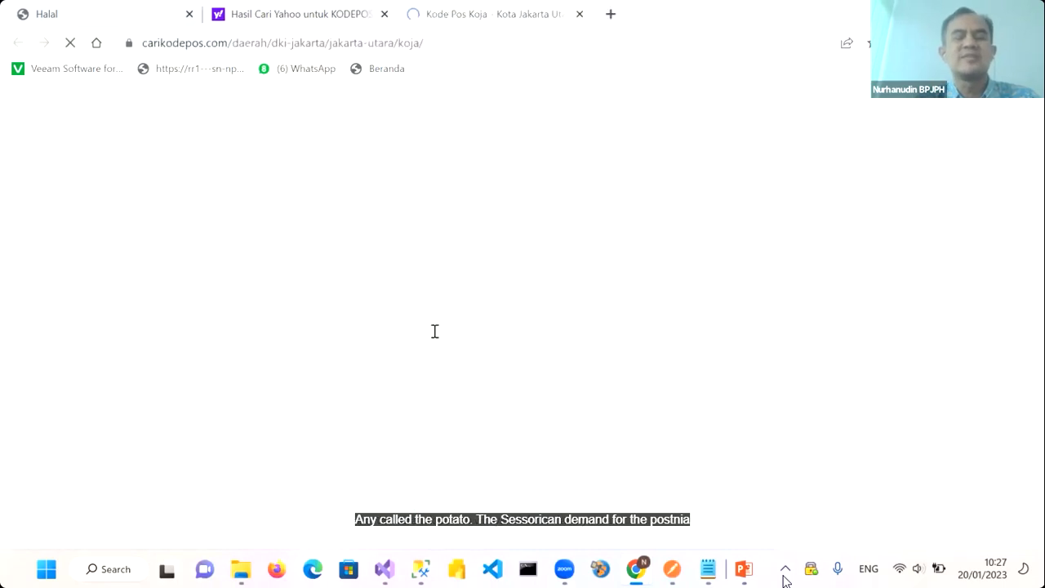
{"action": "scroll", "coordinate": [437, 343], "scroll_direction": "down", "scroll_amount": 1}
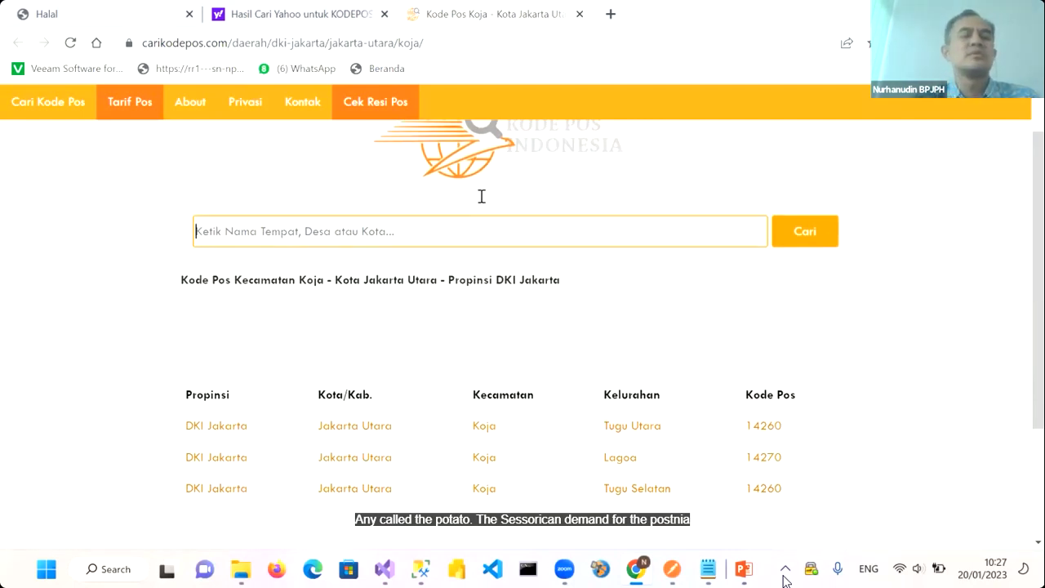
Enter Kode Pos 14260 for the factory in the SIHALAL form
{"action": "key", "text": "ctrl+1"}
{"action": "scroll", "coordinate": [429, 367], "scroll_direction": "down", "scroll_amount": 15}
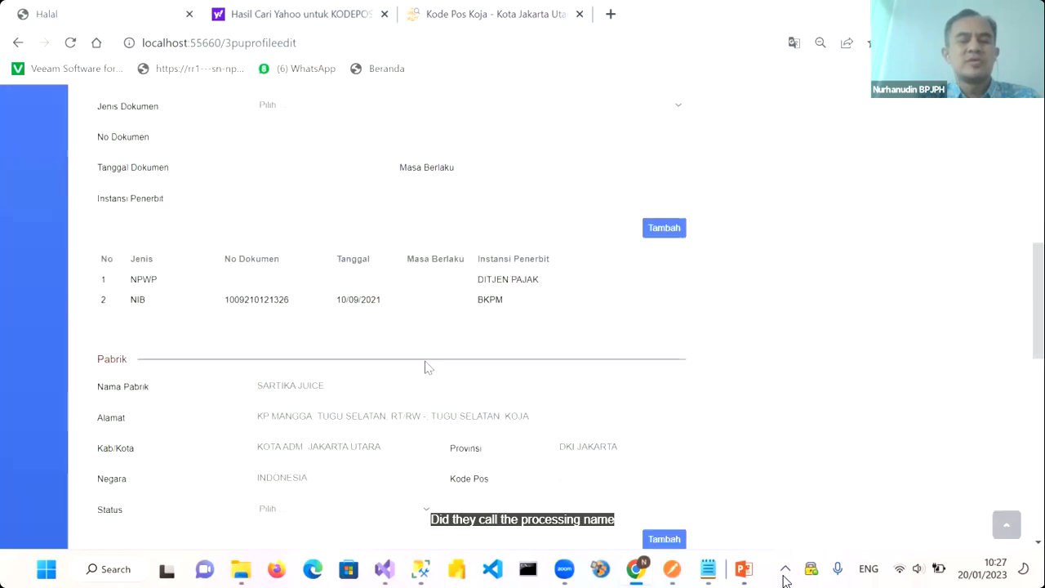
{"action": "left_click", "coordinate": [571, 303]}
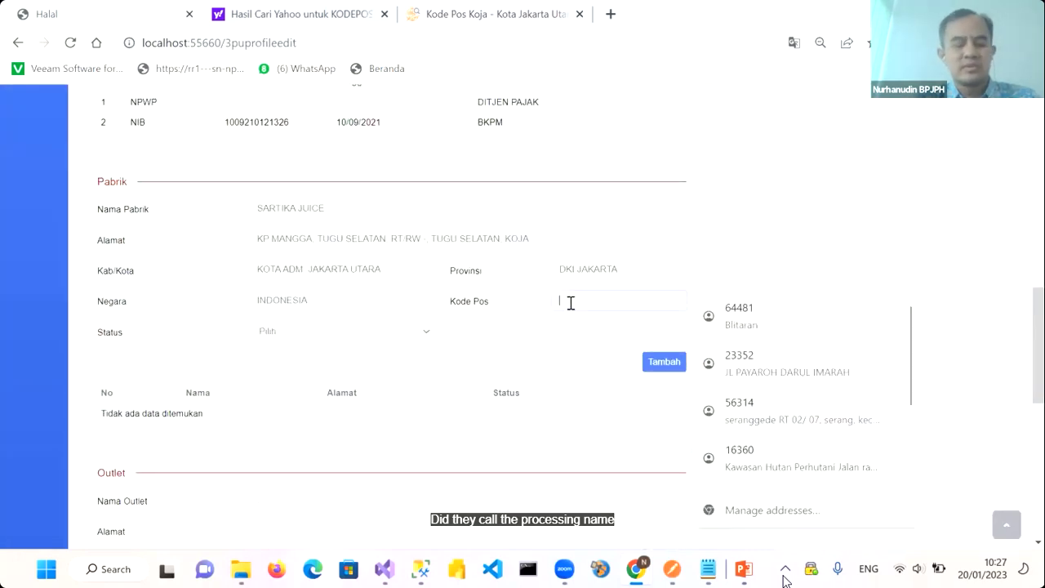
{"action": "left_click", "coordinate": [509, 18]}
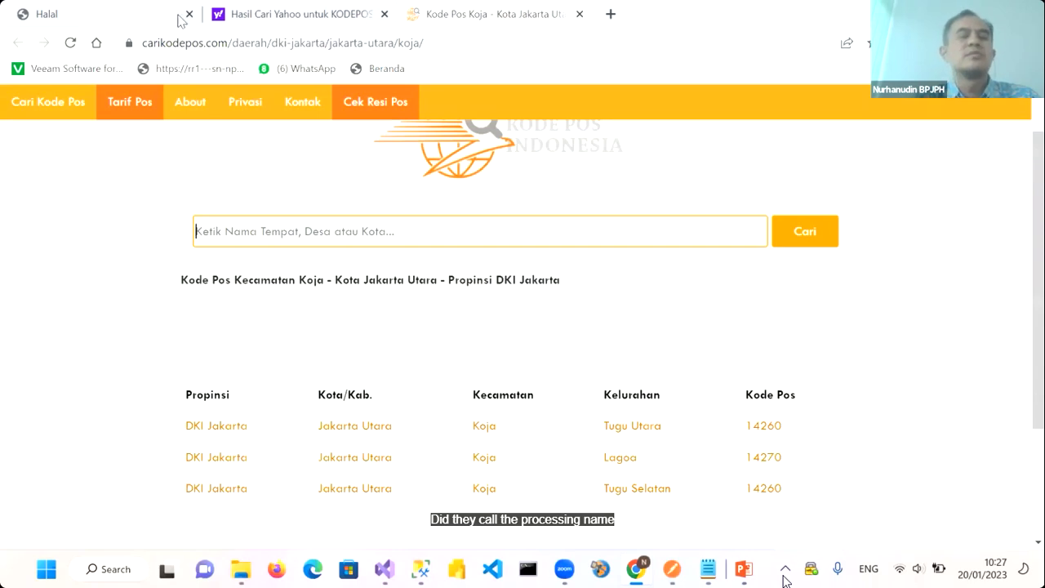
{"action": "left_click", "coordinate": [140, 18]}
{"action": "left_click", "coordinate": [565, 303]}
{"action": "type", "text": "14260"}
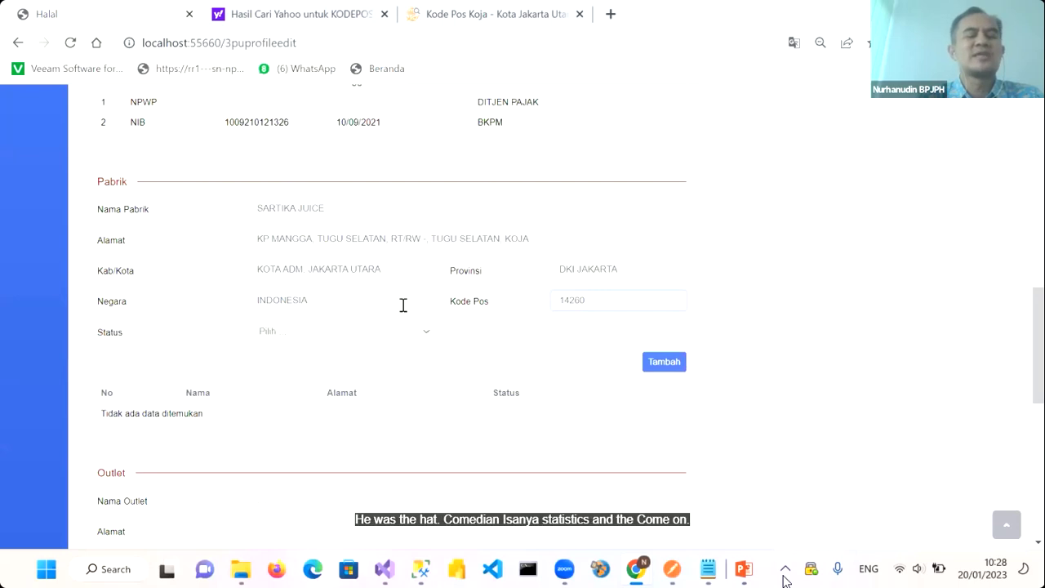
Set the factory Status to Milik Sendiri and add SARTIKA JUICE with Tambah
{"action": "scroll", "coordinate": [357, 302], "scroll_direction": "down", "scroll_amount": 1}
{"action": "left_click", "coordinate": [375, 305]}
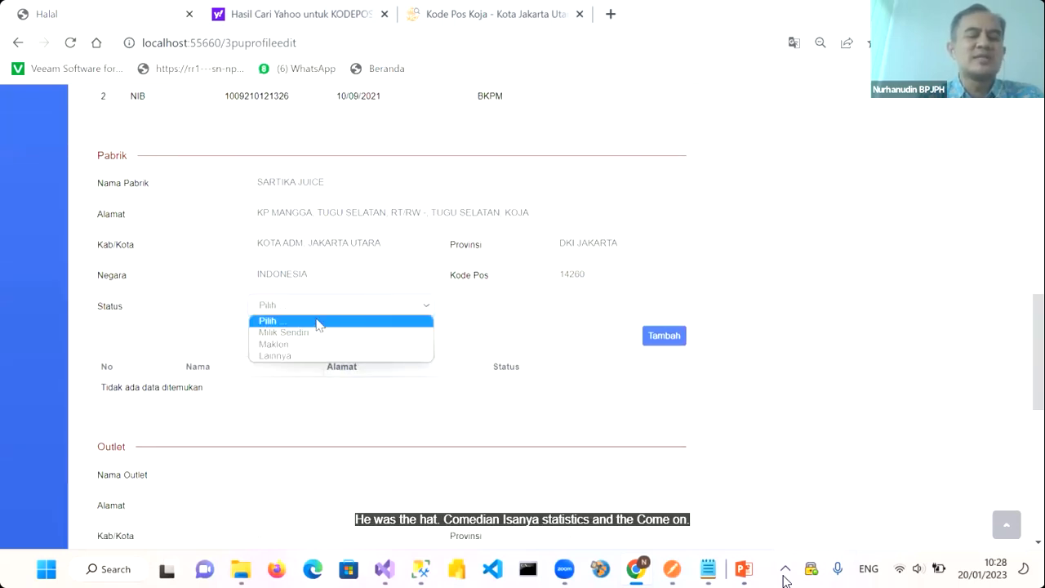
{"action": "left_click", "coordinate": [292, 333]}
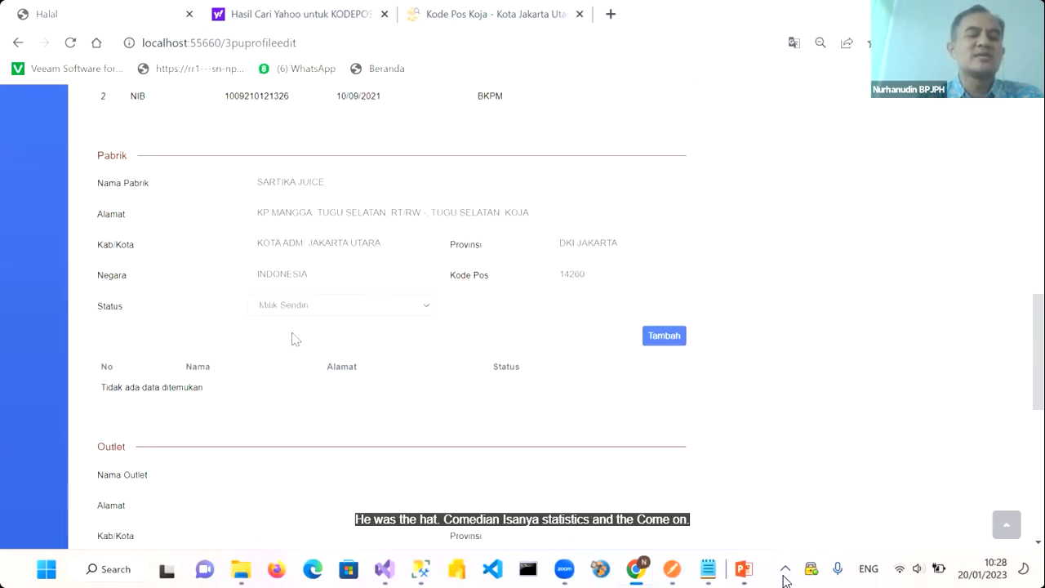
{"action": "left_click", "coordinate": [664, 337]}
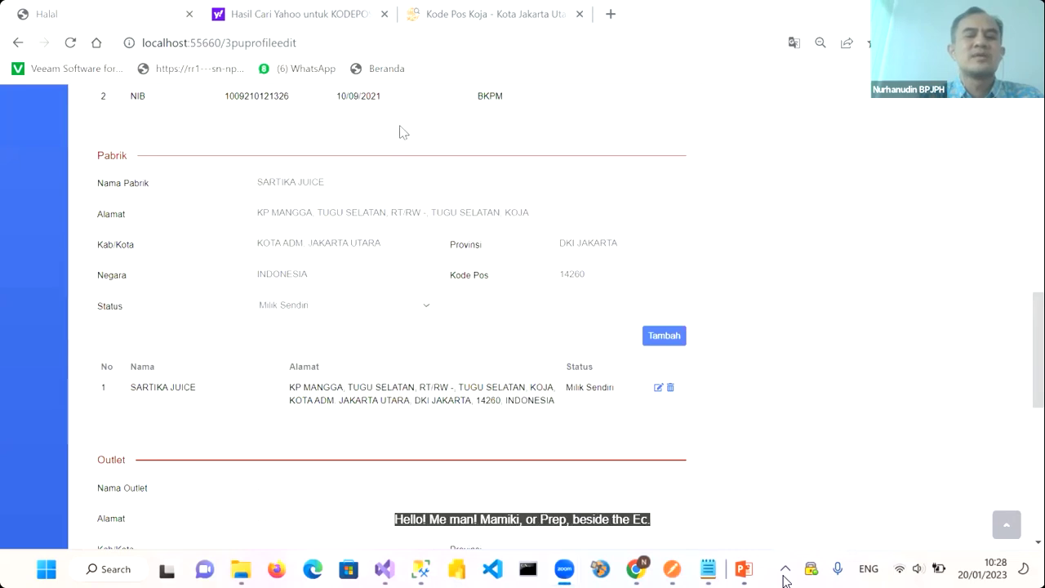
Copy the factory name SARTIKA JUICE and its Koja address into the outlet name and address fields
{"action": "scroll", "coordinate": [338, 356], "scroll_direction": "down", "scroll_amount": 2}
{"action": "scroll", "coordinate": [338, 356], "scroll_direction": "up", "scroll_amount": 2}
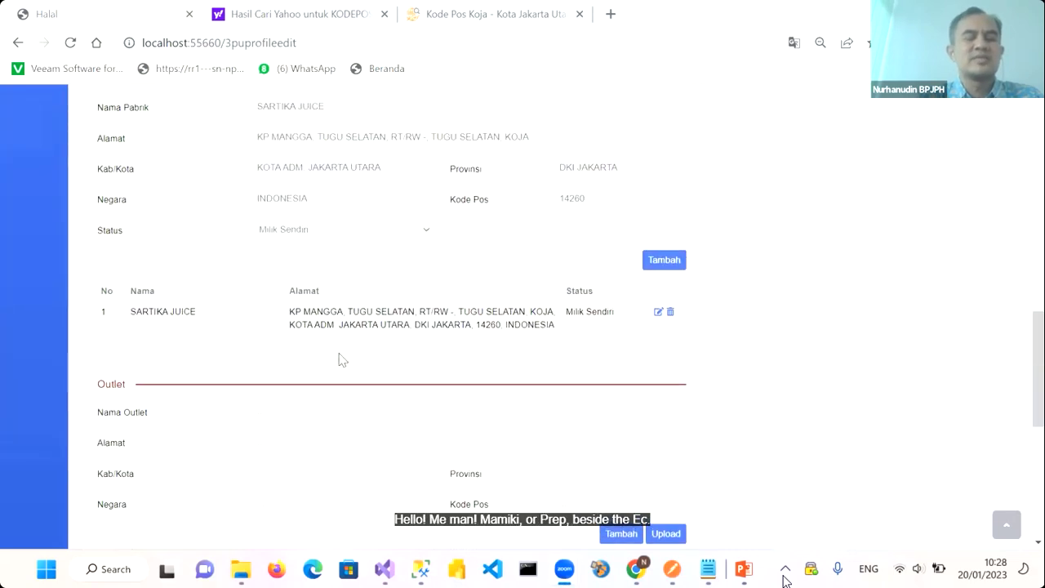
{"action": "scroll", "coordinate": [338, 356], "scroll_direction": "down", "scroll_amount": 1}
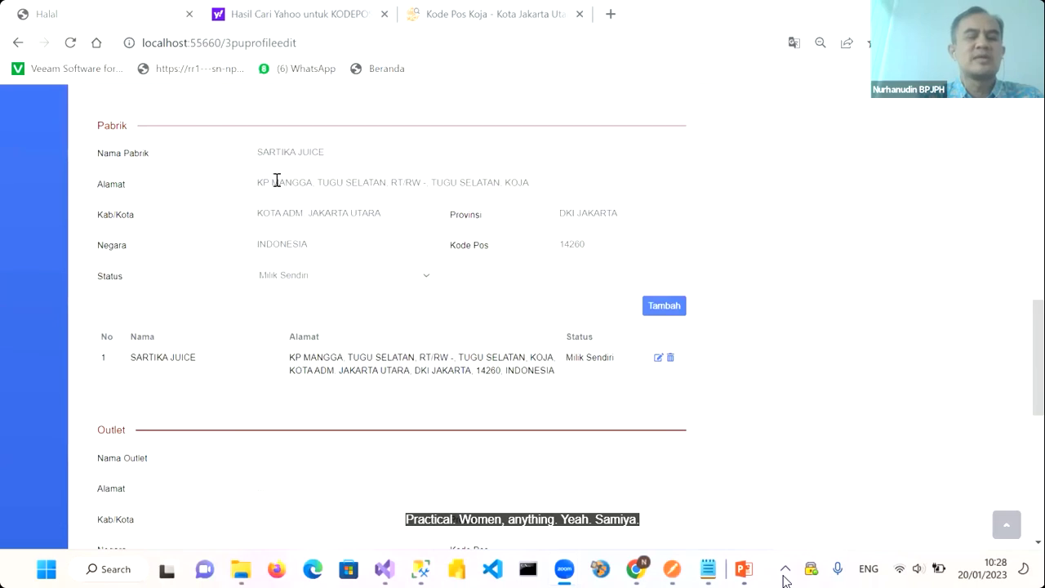
{"action": "left_click_drag", "start_coordinate": [257, 155], "coordinate": [361, 156]}
{"action": "key", "text": "ctrl+c"}
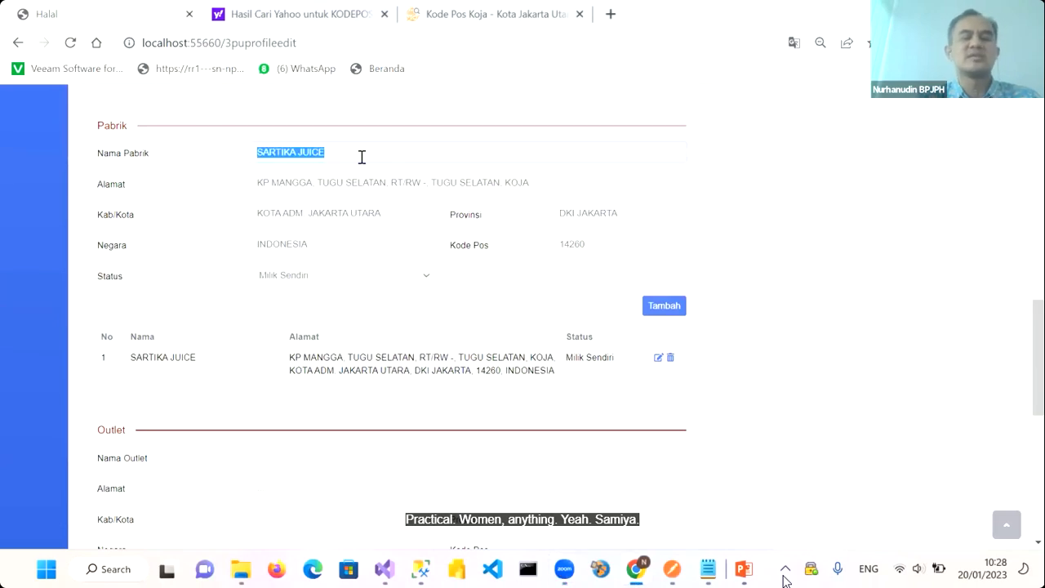
{"action": "scroll", "coordinate": [357, 325], "scroll_direction": "down", "scroll_amount": 1}
{"action": "left_click", "coordinate": [278, 372]}
{"action": "key", "text": "ctrl+v"}
{"action": "scroll", "coordinate": [278, 367], "scroll_direction": "up", "scroll_amount": 1}
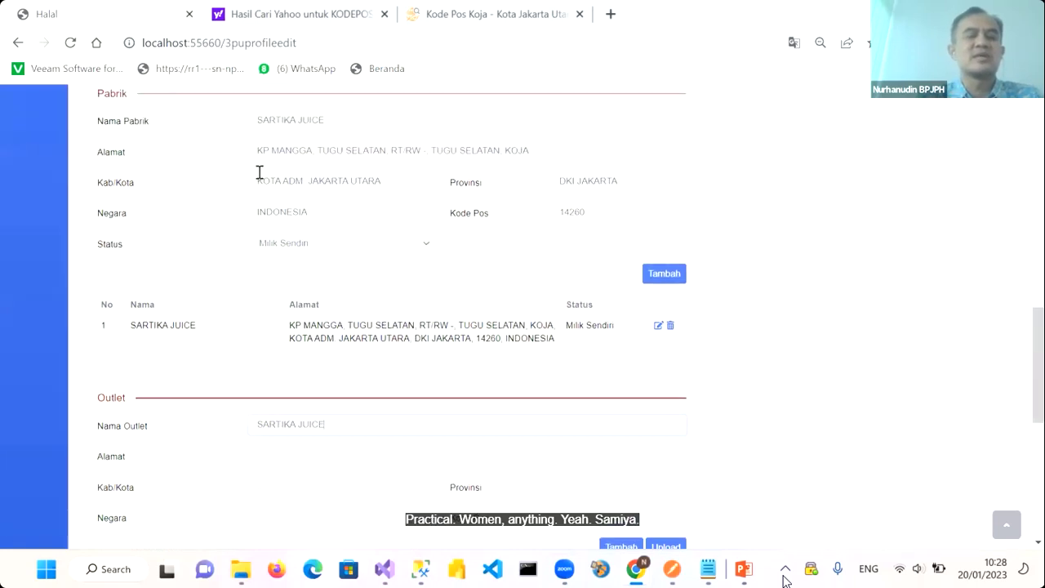
{"action": "left_click_drag", "start_coordinate": [259, 155], "coordinate": [538, 182]}
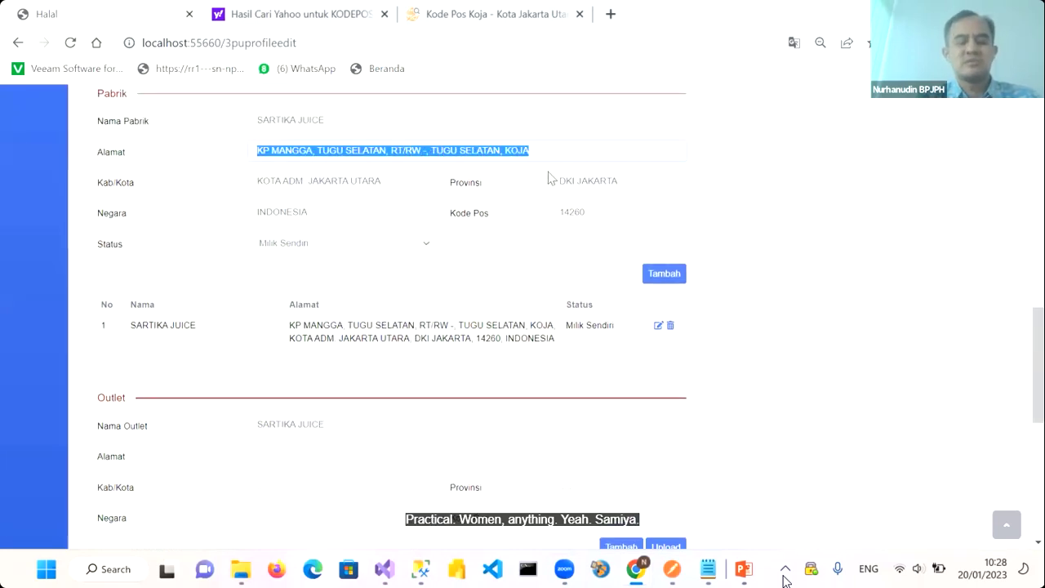
{"action": "scroll", "coordinate": [391, 354], "scroll_direction": "down", "scroll_amount": 1}
{"action": "left_click", "coordinate": [286, 364]}
{"action": "type", "text": "KP MANGGA, TUGU SELATAN, RT/RW -, TUGU SELATAN, KOJA"}
Copy the factory city KOTA ADM. JAKARTA UTARA and province DKI JAKARTA into the outlet fields
{"action": "scroll", "coordinate": [285, 366], "scroll_direction": "up", "scroll_amount": 2}
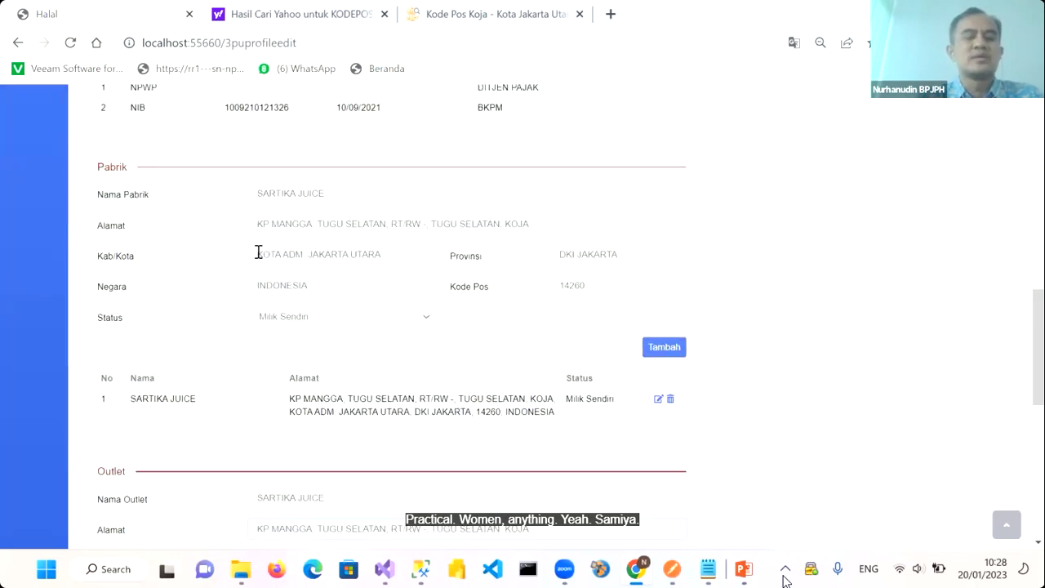
{"action": "left_click_drag", "start_coordinate": [258, 255], "coordinate": [420, 257]}
{"action": "key", "text": "ctrl+c"}
{"action": "scroll", "coordinate": [383, 302], "scroll_direction": "down", "scroll_amount": 2}
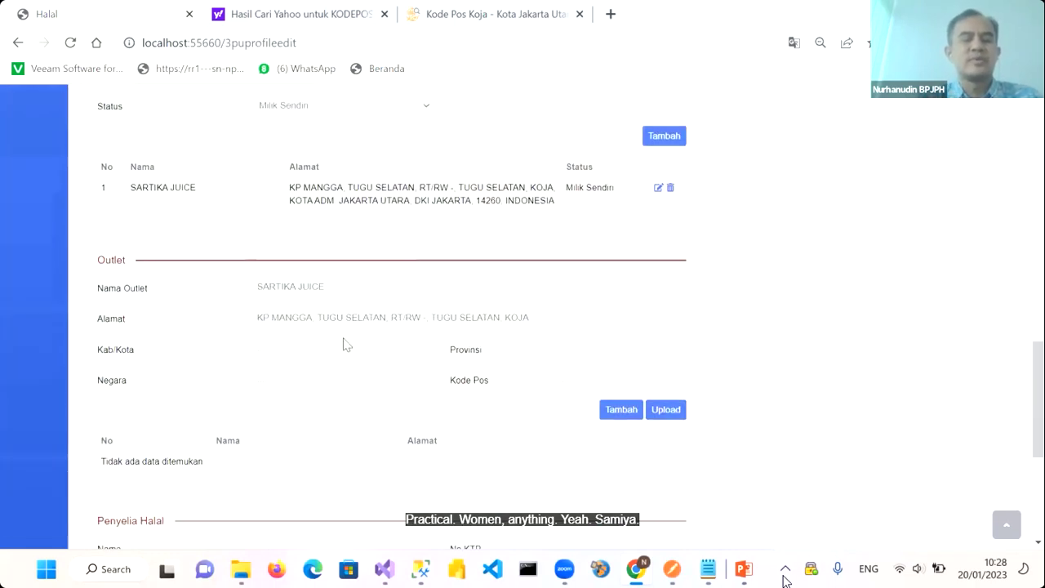
{"action": "left_click", "coordinate": [291, 353]}
{"action": "key", "text": "ctrl+v"}
{"action": "scroll", "coordinate": [292, 352], "scroll_direction": "up", "scroll_amount": 2}
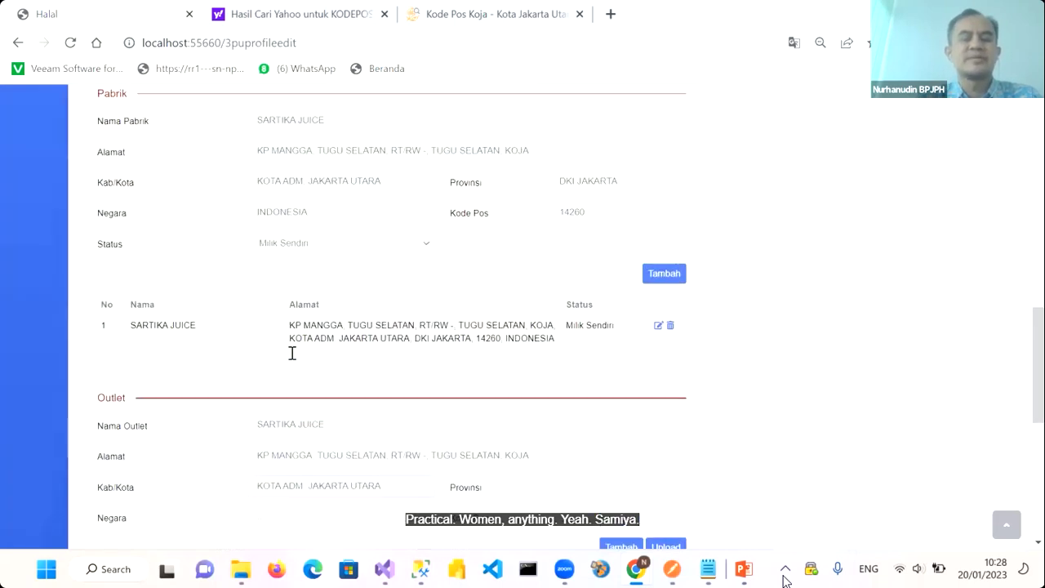
{"action": "left_click_drag", "start_coordinate": [559, 206], "coordinate": [681, 199]}
{"action": "key", "text": "ctrl+c"}
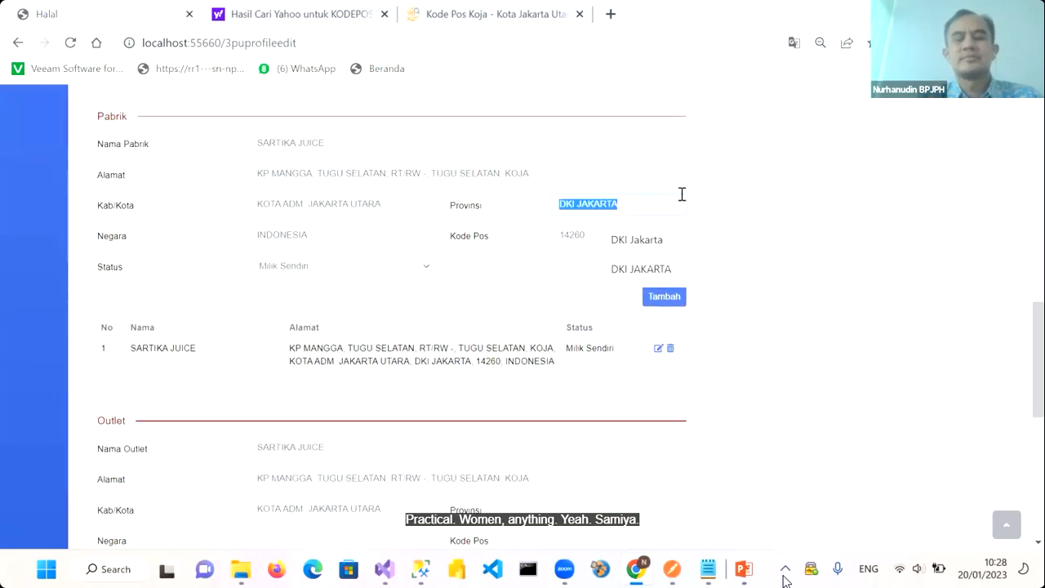
{"action": "left_click", "coordinate": [680, 196]}
{"action": "scroll", "coordinate": [516, 390], "scroll_direction": "down", "scroll_amount": 2}
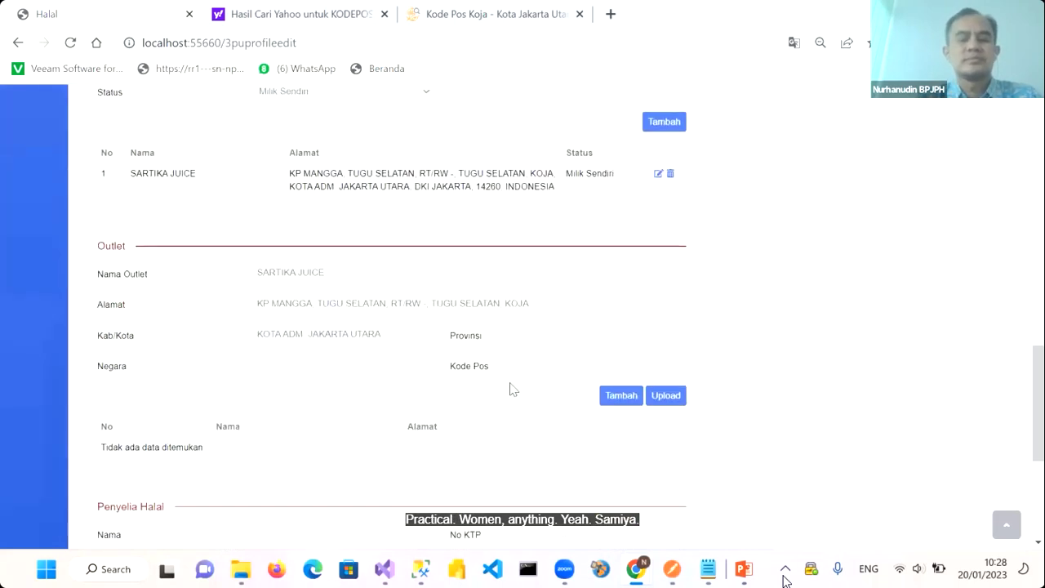
{"action": "left_click", "coordinate": [567, 336]}
{"action": "key", "text": "ctrl+v"}
Set outlet country INDONESIA and postal code 14260, then add SARTIKA JUICE to the outlet list
{"action": "scroll", "coordinate": [481, 285], "scroll_direction": "up", "scroll_amount": 2}
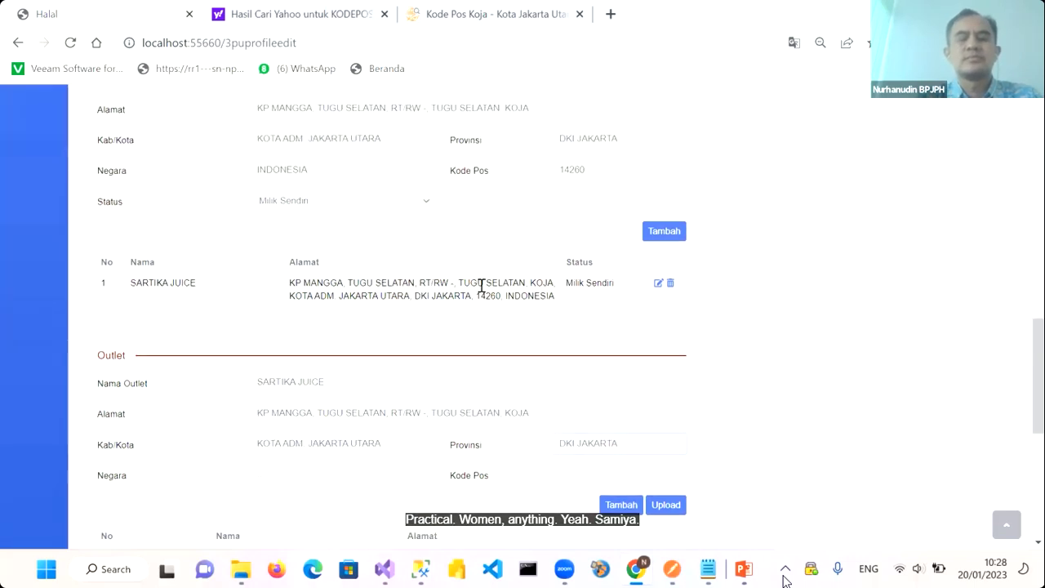
{"action": "left_click", "coordinate": [368, 182]}
{"action": "double_click", "coordinate": [368, 182]}
{"action": "key", "text": "ctrl+c"}
{"action": "scroll", "coordinate": [372, 182], "scroll_direction": "down", "scroll_amount": 2}
{"action": "left_click", "coordinate": [271, 279]}
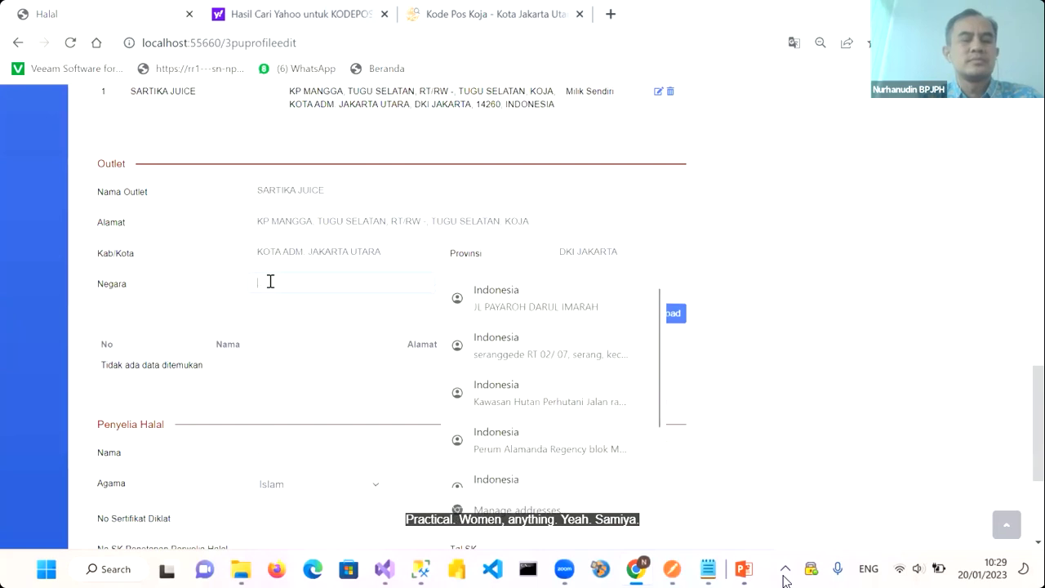
{"action": "key", "text": "ctrl+v"}
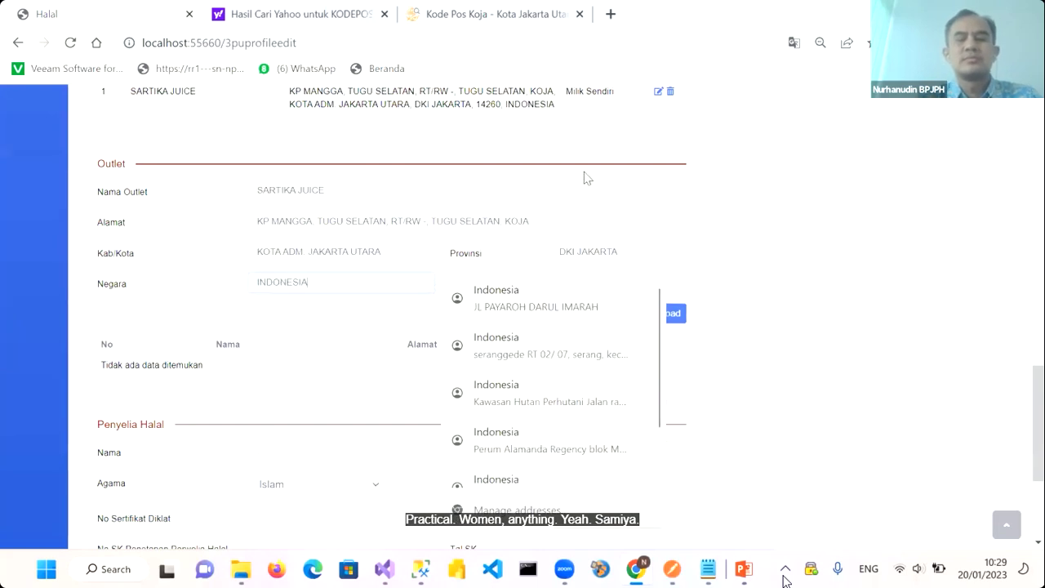
{"action": "left_click", "coordinate": [584, 172]}
{"action": "left_click", "coordinate": [570, 285]}
{"action": "type", "text": "14"}
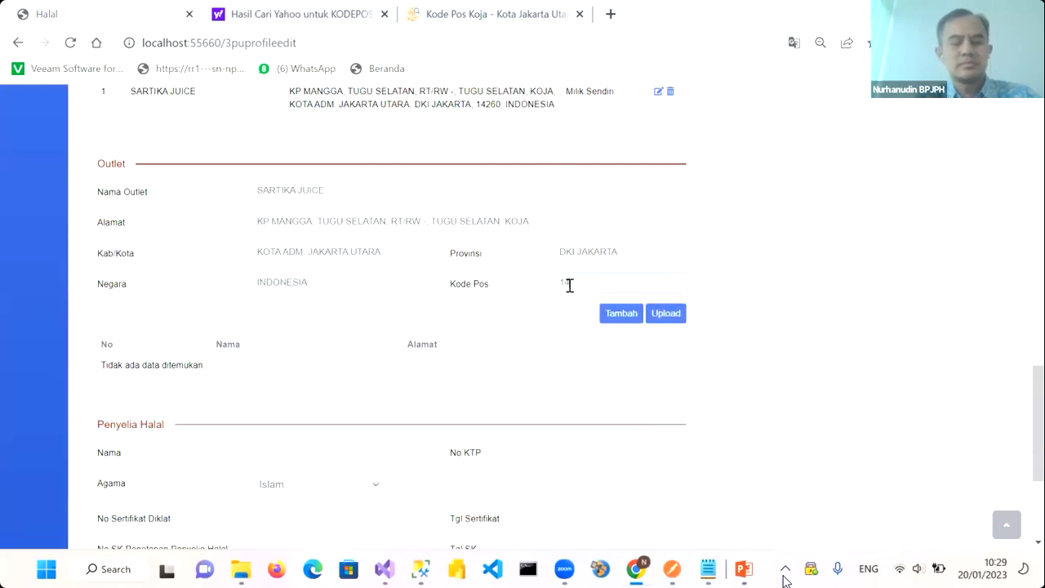
{"action": "type", "text": "260"}
{"action": "left_click", "coordinate": [631, 316]}
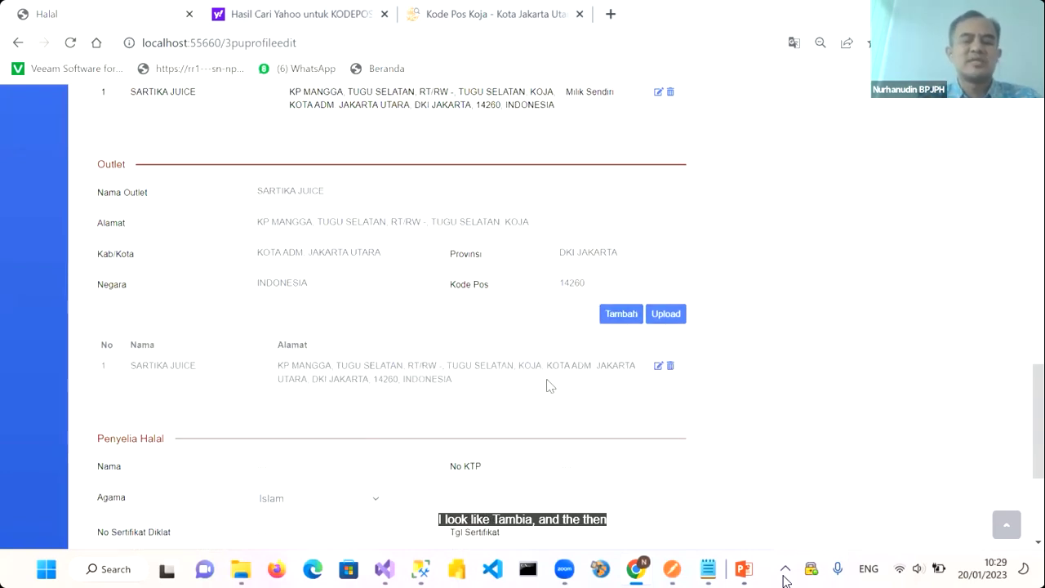
Enter the halal supervisor's name and 16-digit ID card number, and choose Islam as religion
{"action": "scroll", "coordinate": [548, 385], "scroll_direction": "down", "scroll_amount": 1}
{"action": "scroll", "coordinate": [548, 386], "scroll_direction": "down", "scroll_amount": 1}
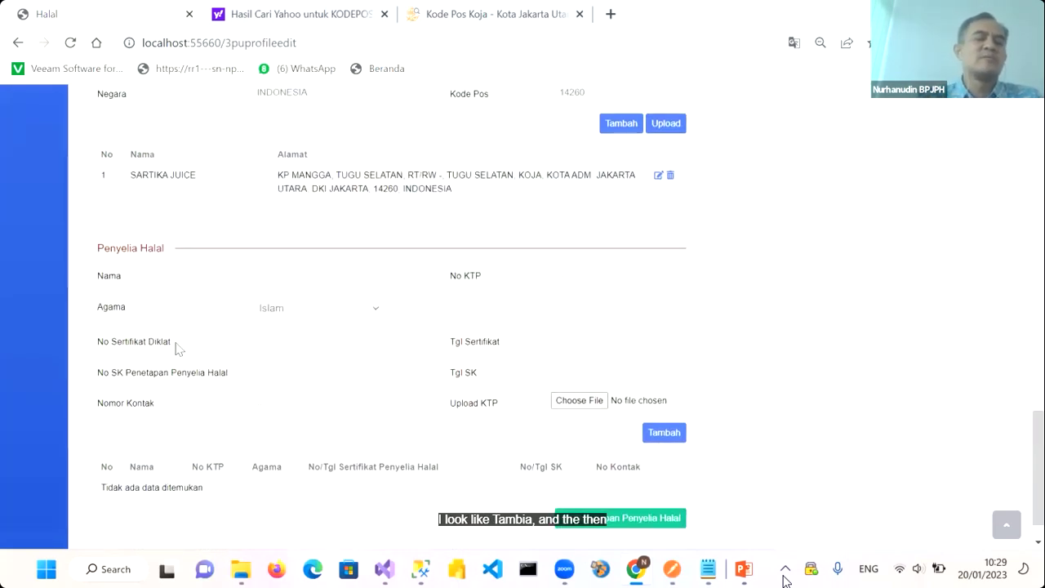
{"action": "left_click", "coordinate": [277, 279]}
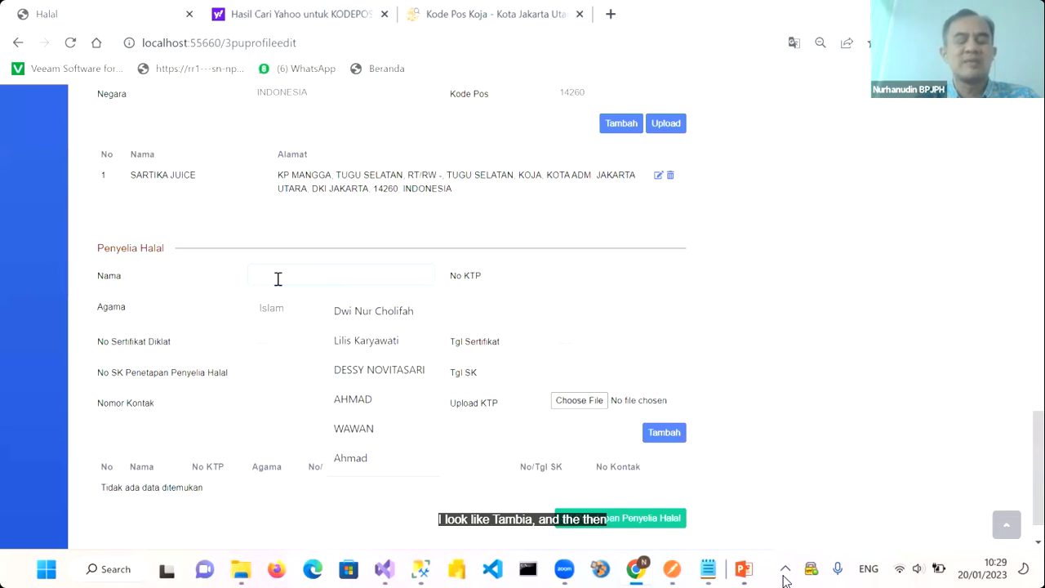
{"action": "type", "text": "SARTIKA"}
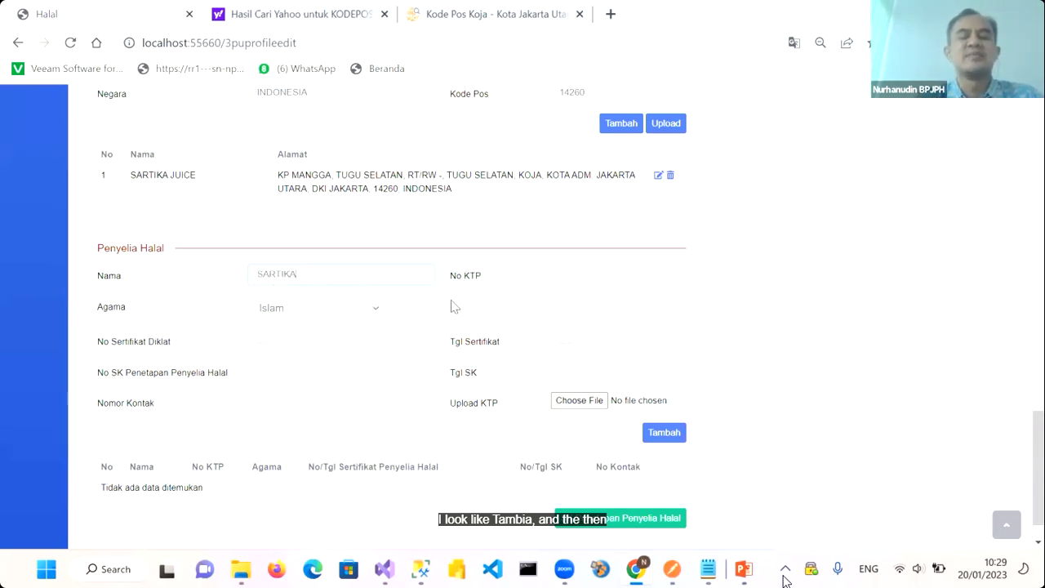
{"action": "left_click", "coordinate": [551, 276]}
{"action": "type", "text": "123"}
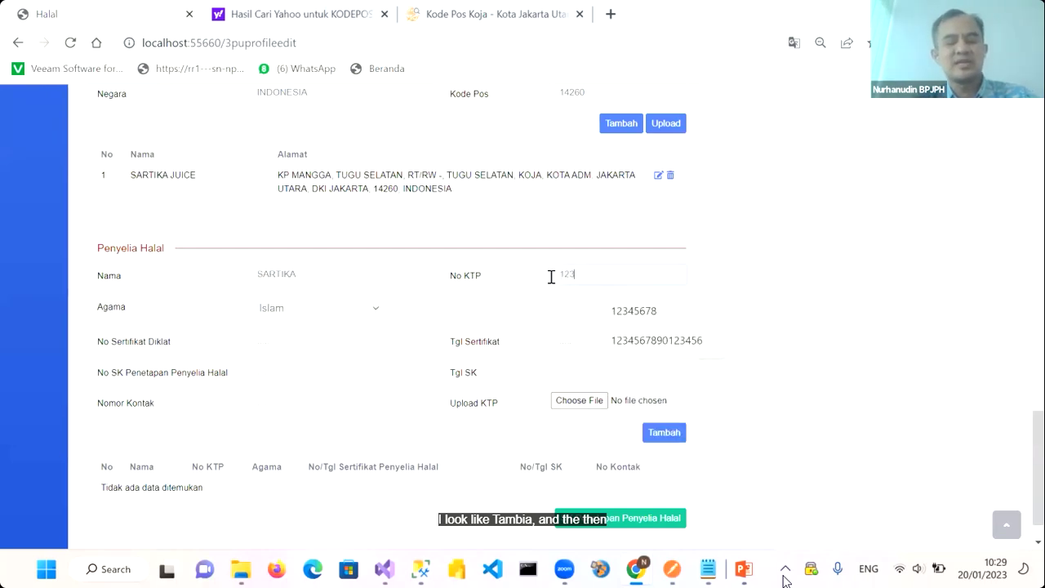
{"action": "type", "text": "456789"}
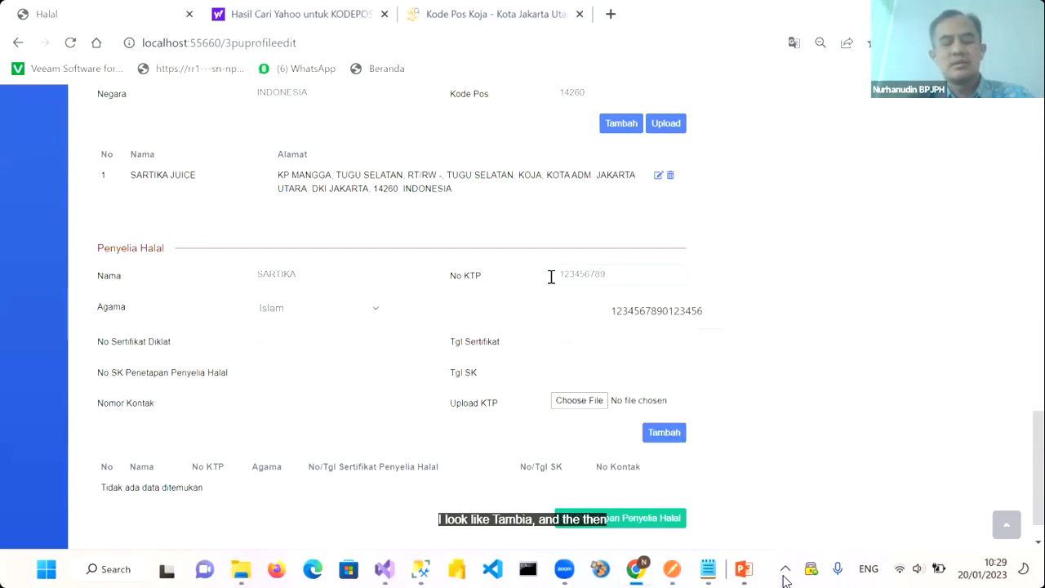
{"action": "type", "text": "0123456"}
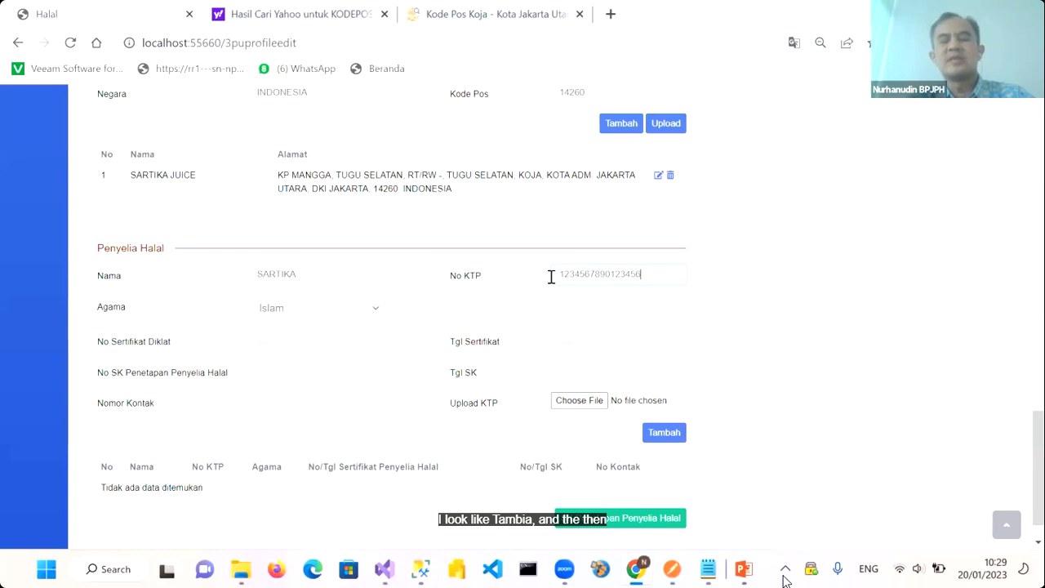
{"action": "left_click", "coordinate": [319, 313]}
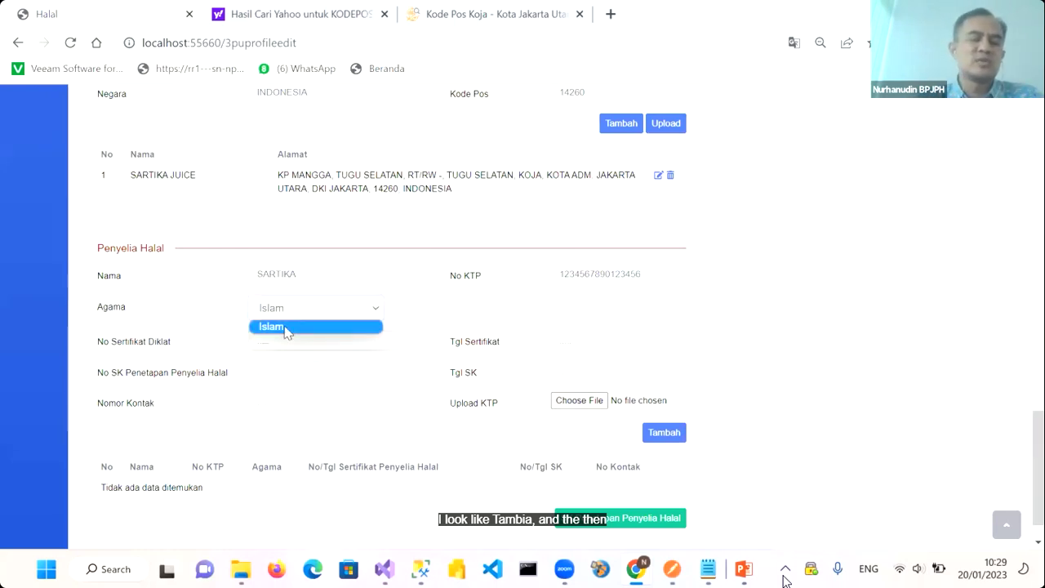
{"action": "left_click", "coordinate": [282, 329]}
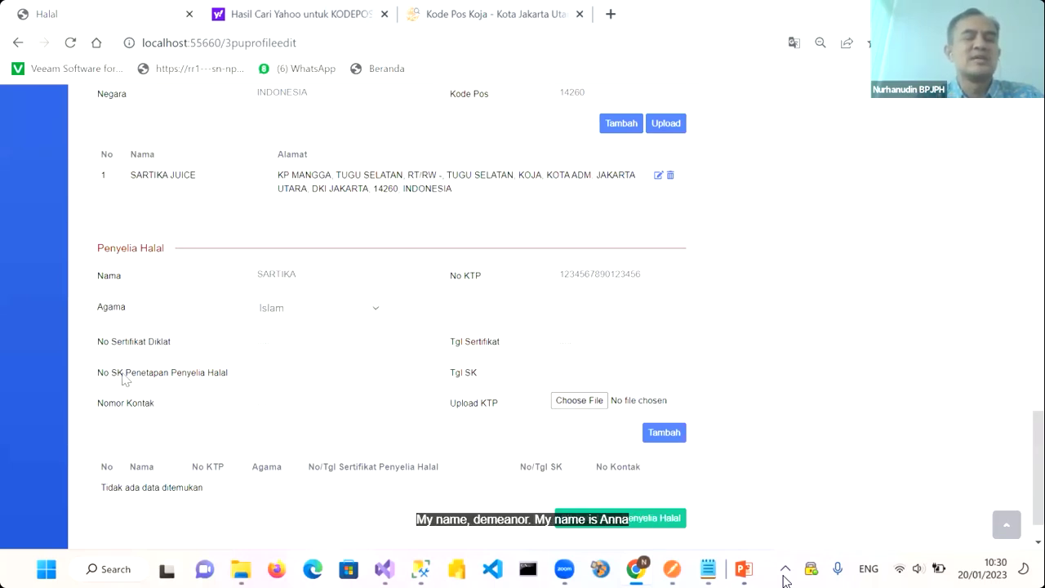
Record decree 001/SKP/2023 dated 20/01/2023 and the supervisor's contact number, then browse for the ID image
{"action": "left_click", "coordinate": [299, 372]}
{"action": "type", "text": "002/"}
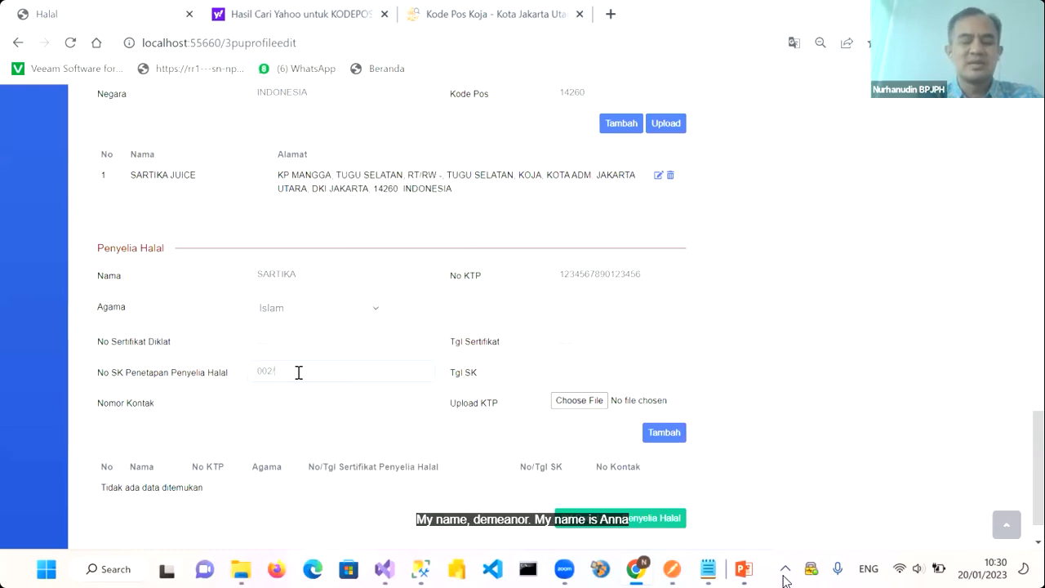
{"action": "key", "text": "BackSpace"}
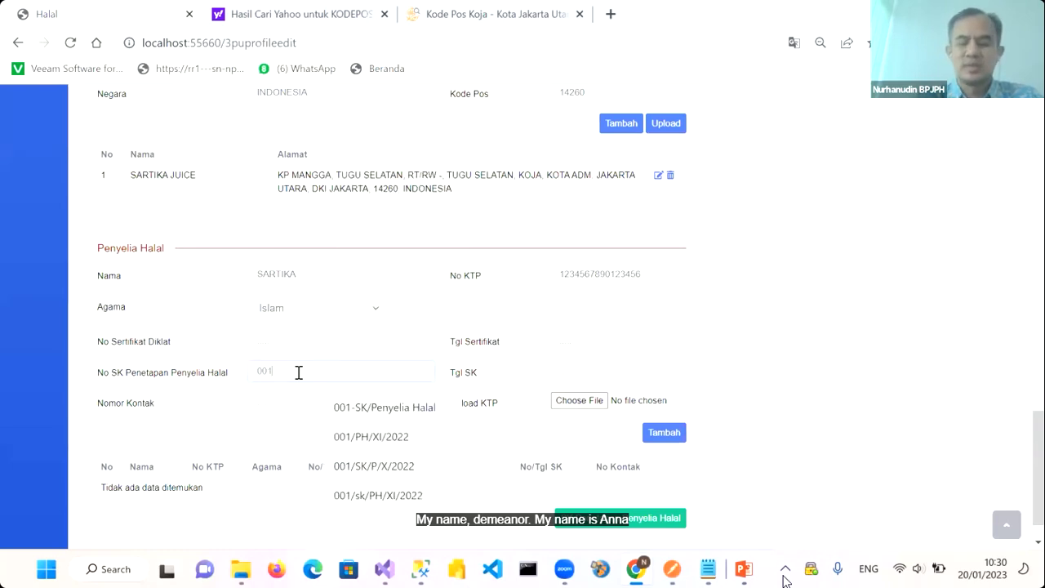
{"action": "type", "text": "1/SKP/2023"}
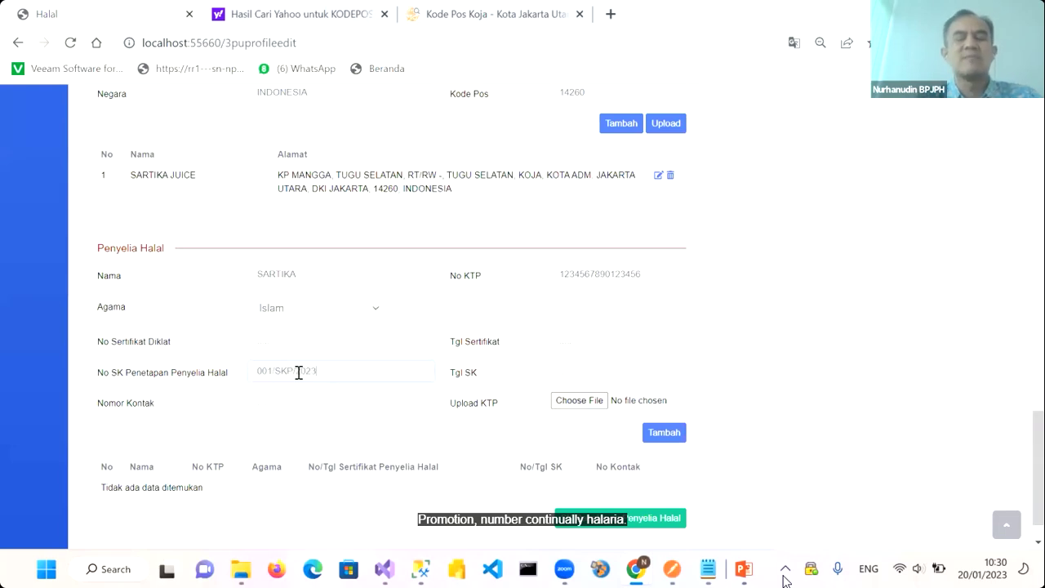
{"action": "left_click", "coordinate": [562, 371]}
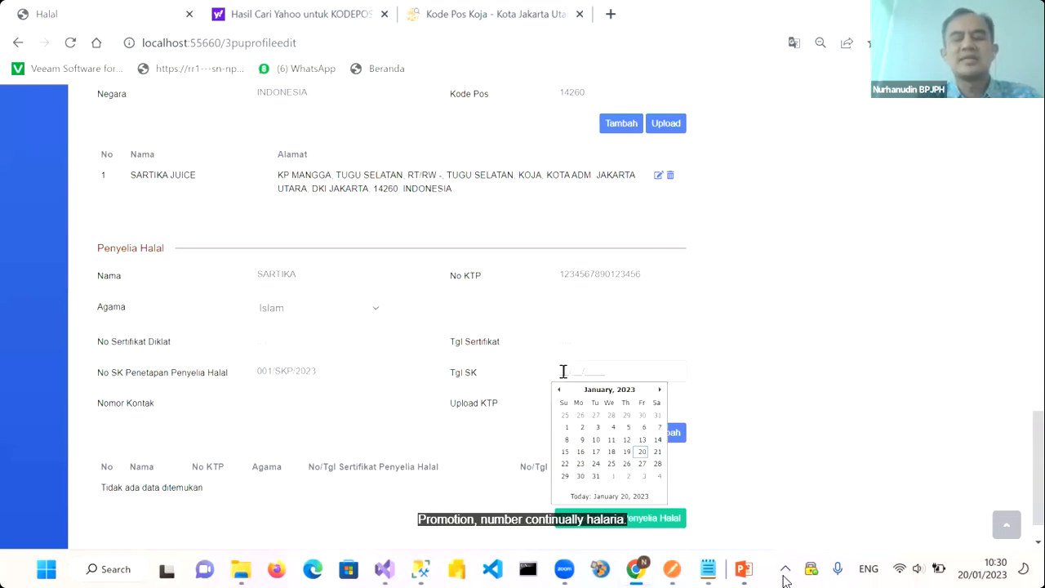
{"action": "left_click", "coordinate": [644, 452]}
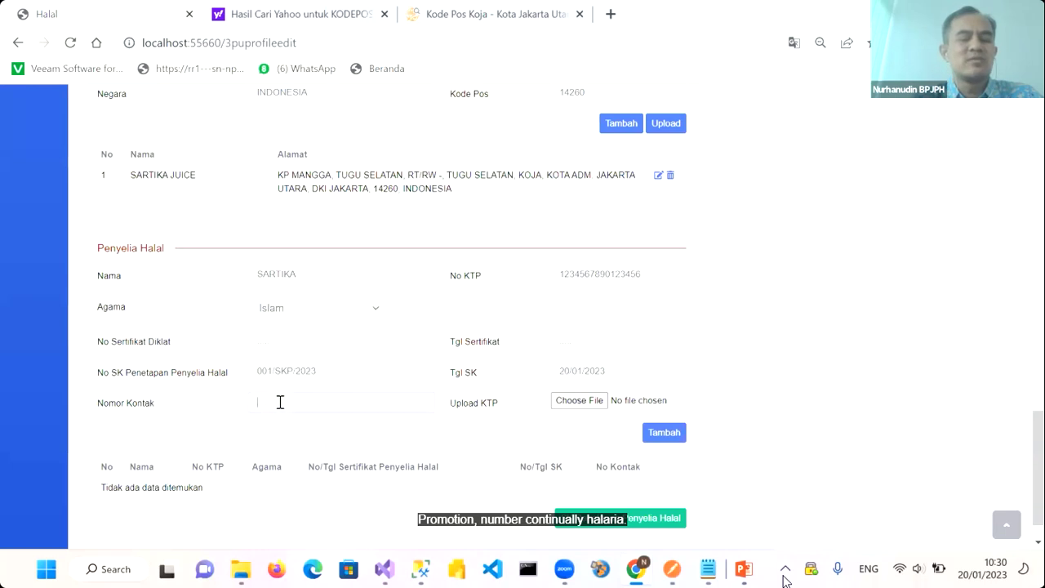
{"action": "type", "text": "08123456789"}
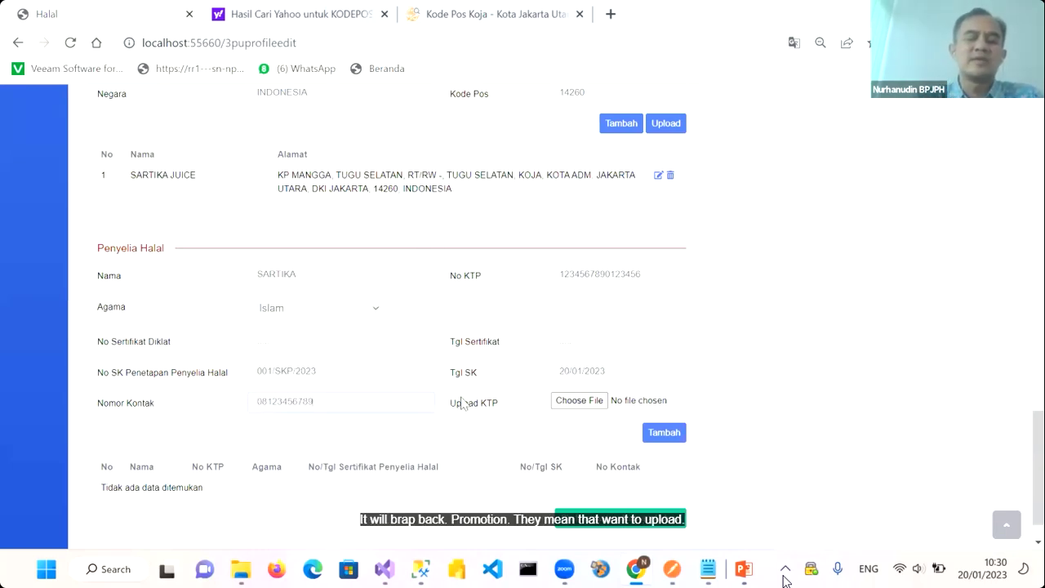
{"action": "left_click", "coordinate": [576, 400]}
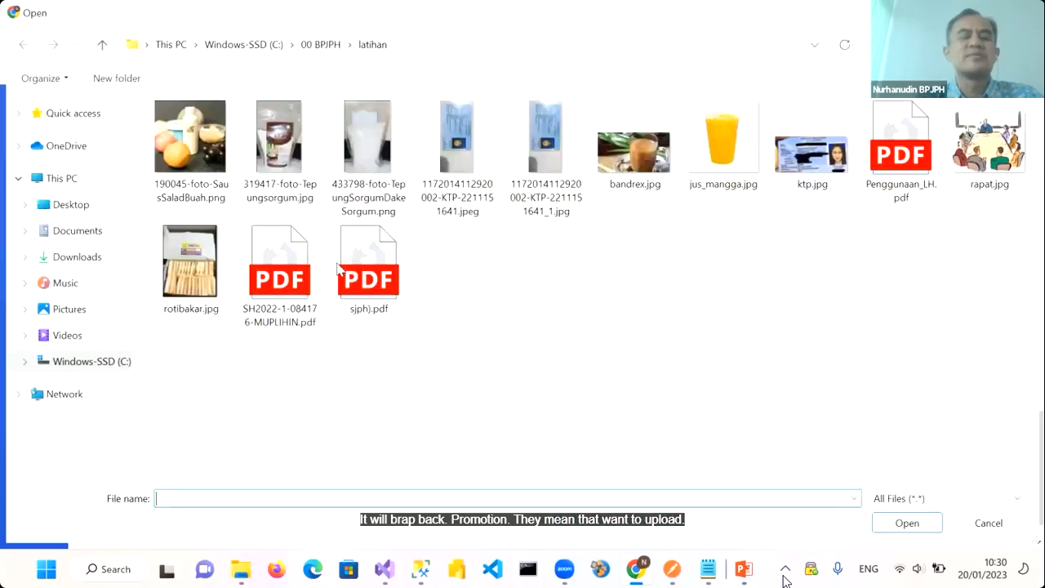
Attach ktp.jpg as the supervisor's ID card image and add the entry to the Penyelia Halal table
{"action": "double_click", "coordinate": [839, 173]}
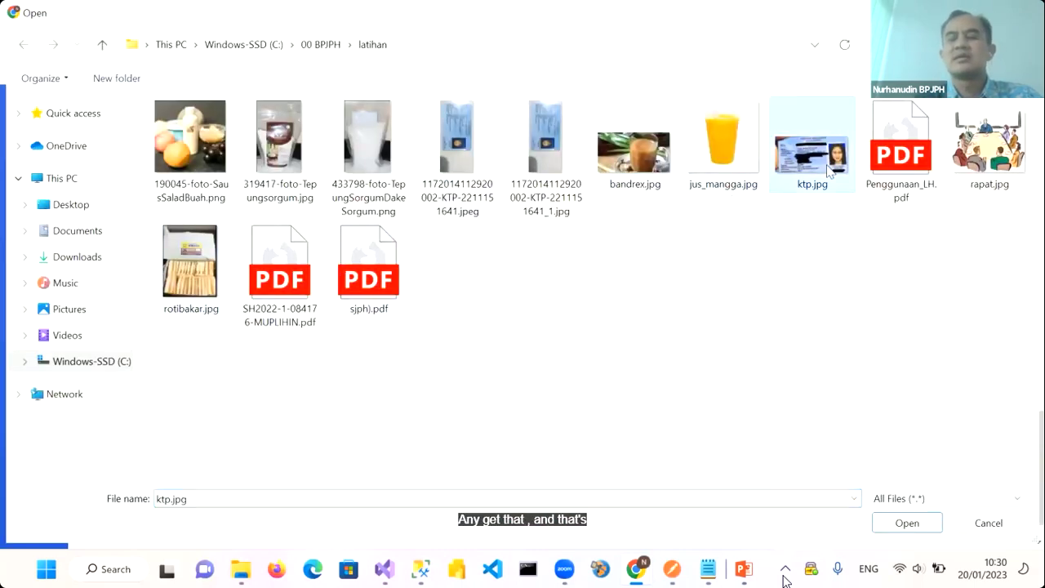
{"action": "left_click", "coordinate": [654, 437]}
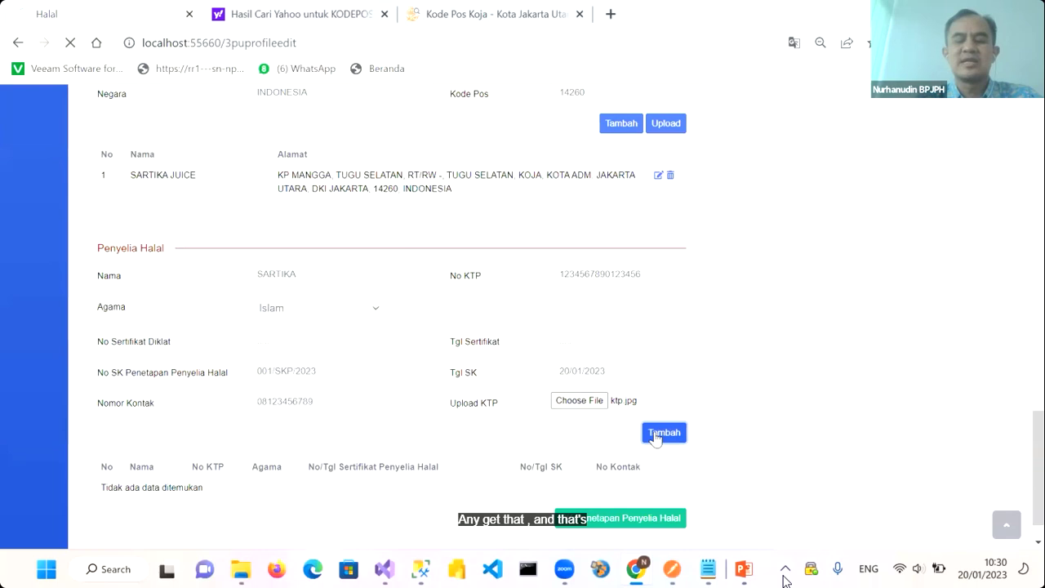
{"action": "scroll", "coordinate": [516, 447], "scroll_direction": "down", "scroll_amount": 15}
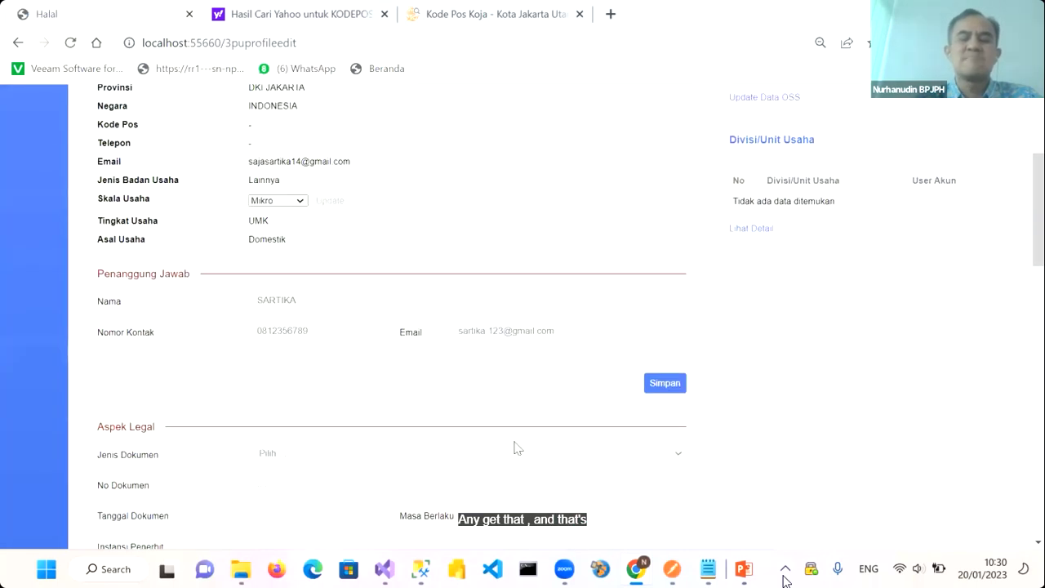
{"action": "scroll", "coordinate": [271, 468], "scroll_direction": "down", "scroll_amount": 1}
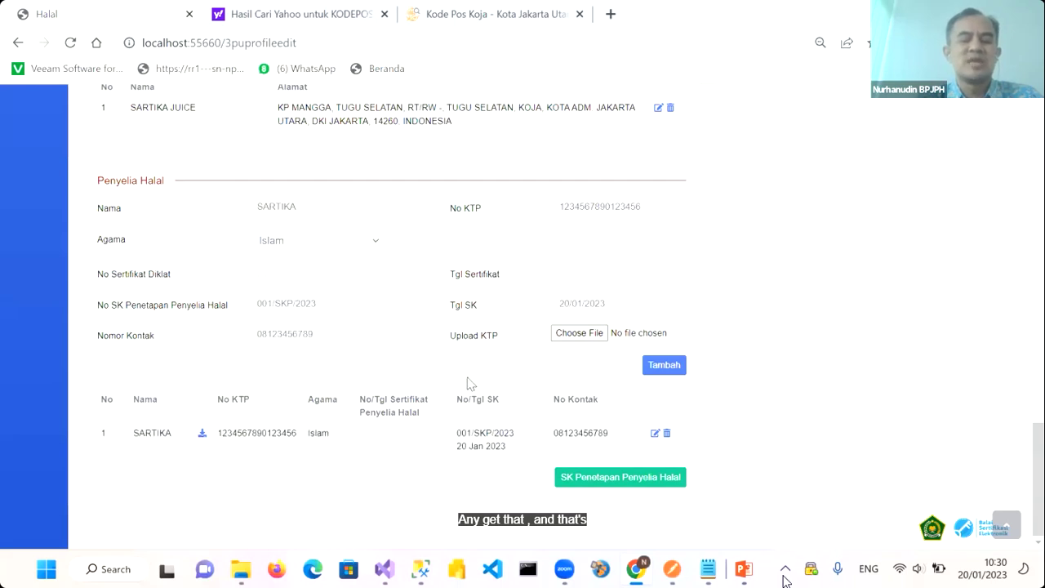
{"action": "left_click", "coordinate": [586, 482]}
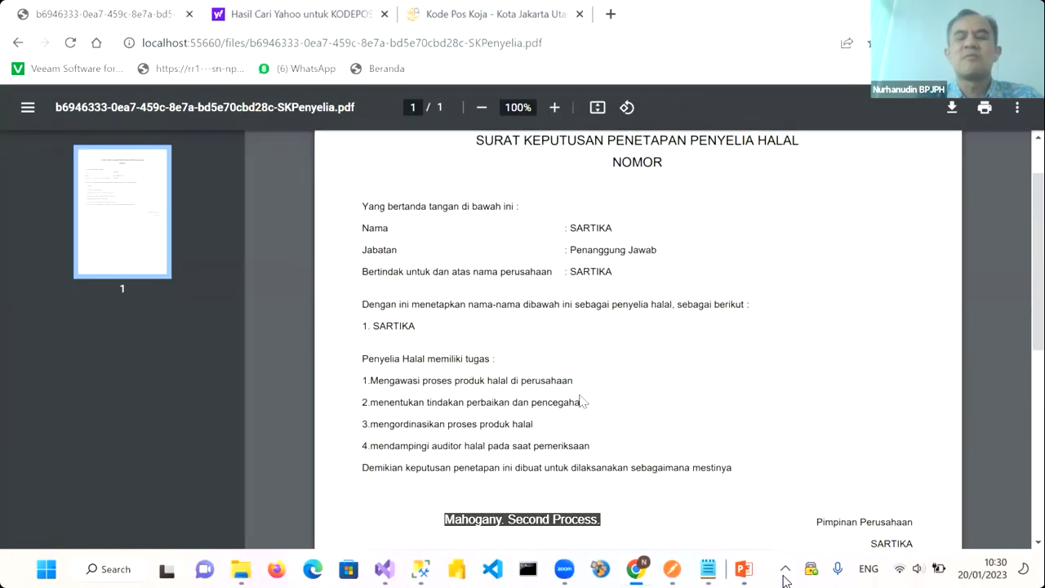
{"action": "scroll", "coordinate": [563, 344], "scroll_direction": "down", "scroll_amount": 2}
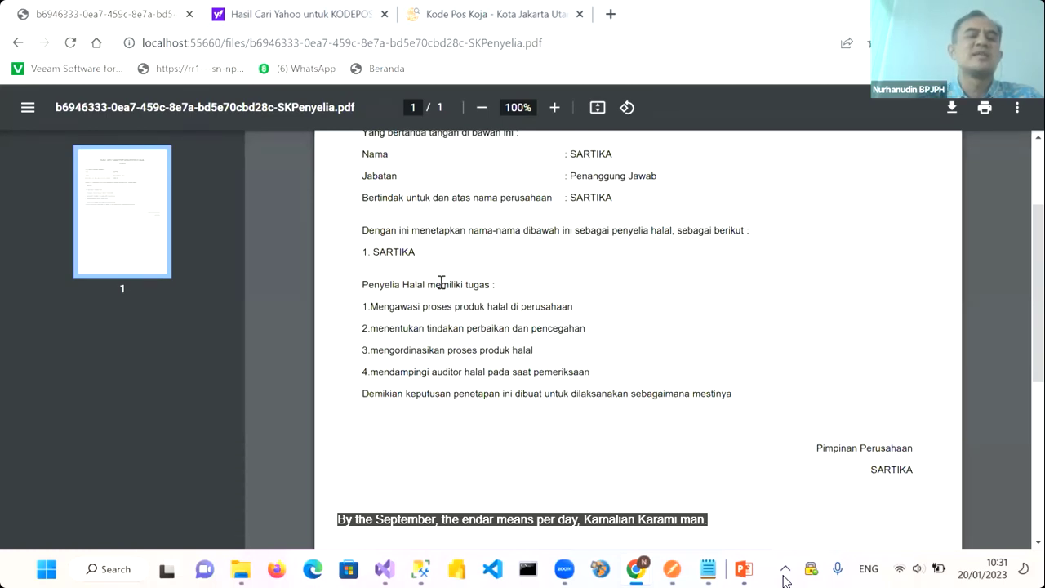
{"action": "scroll", "coordinate": [441, 282], "scroll_direction": "up", "scroll_amount": 2}
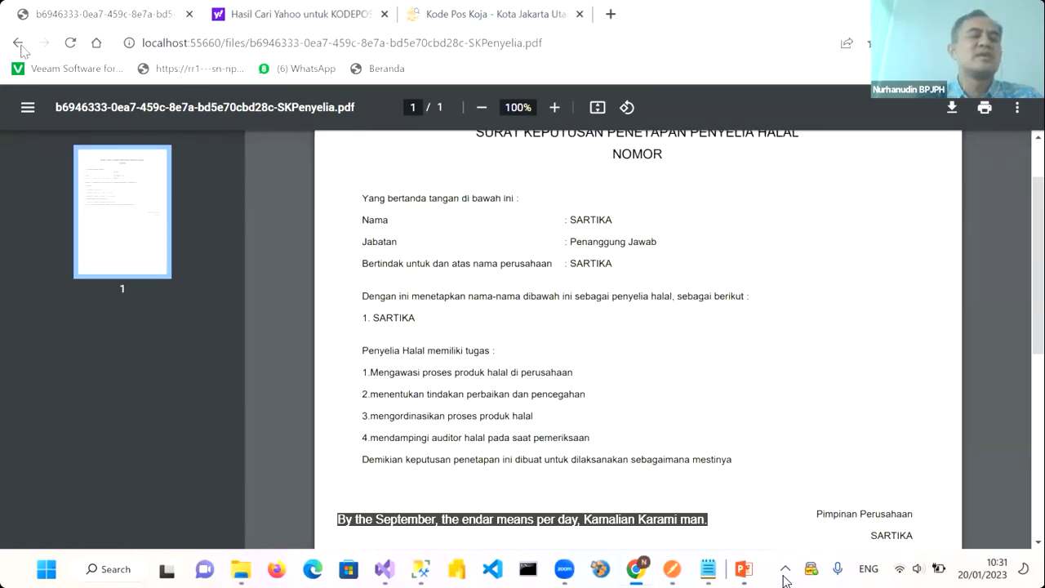
{"action": "left_click", "coordinate": [19, 44]}
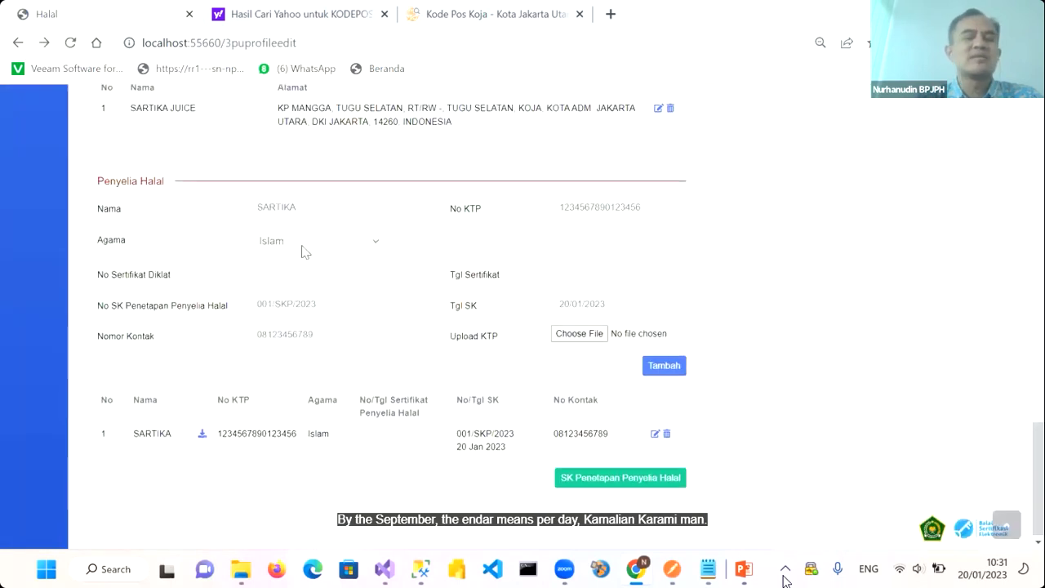
{"action": "scroll", "coordinate": [302, 251], "scroll_direction": "up", "scroll_amount": 15}
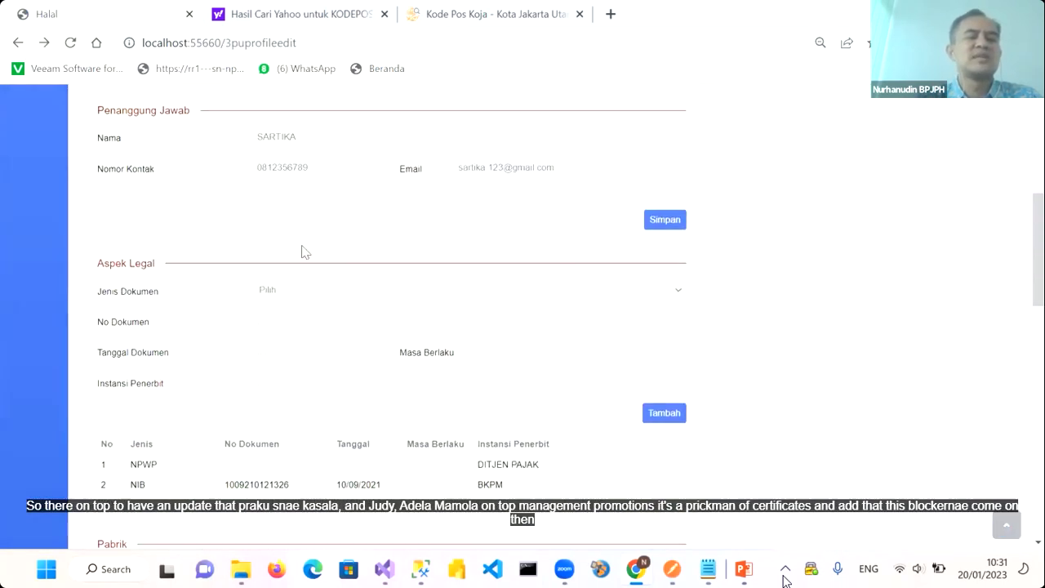
Go to Sertifikasi > Pengajuan (Self Declare) and start a new Self Declare questionnaire
{"action": "scroll", "coordinate": [302, 252], "scroll_direction": "up", "scroll_amount": 8}
{"action": "scroll", "coordinate": [302, 251], "scroll_direction": "down", "scroll_amount": 5}
{"action": "scroll", "coordinate": [302, 251], "scroll_direction": "up", "scroll_amount": 1}
{"action": "scroll", "coordinate": [303, 246], "scroll_direction": "down", "scroll_amount": 6}
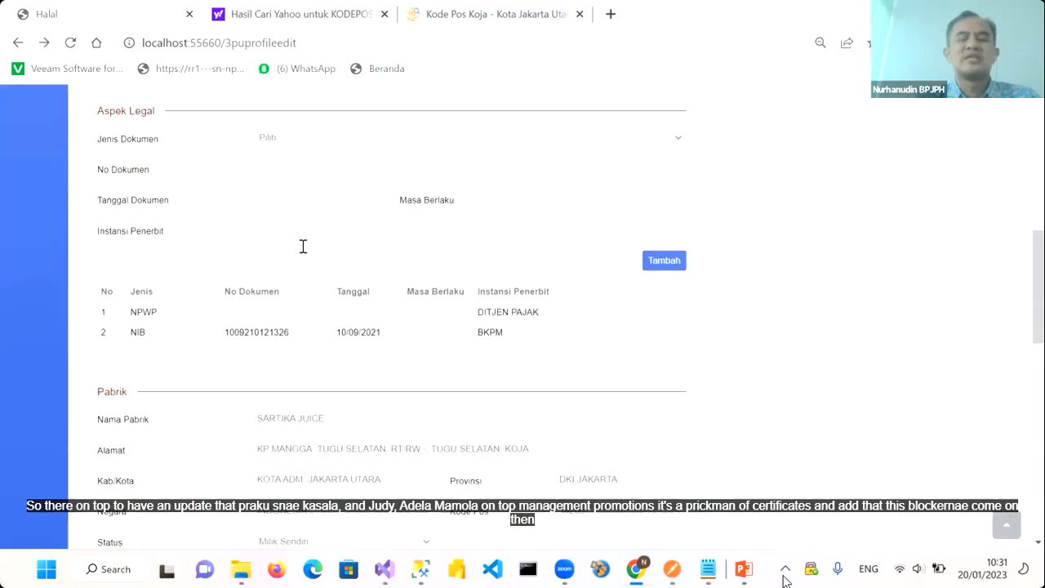
{"action": "scroll", "coordinate": [303, 245], "scroll_direction": "down", "scroll_amount": 9}
{"action": "scroll", "coordinate": [303, 250], "scroll_direction": "up", "scroll_amount": 2}
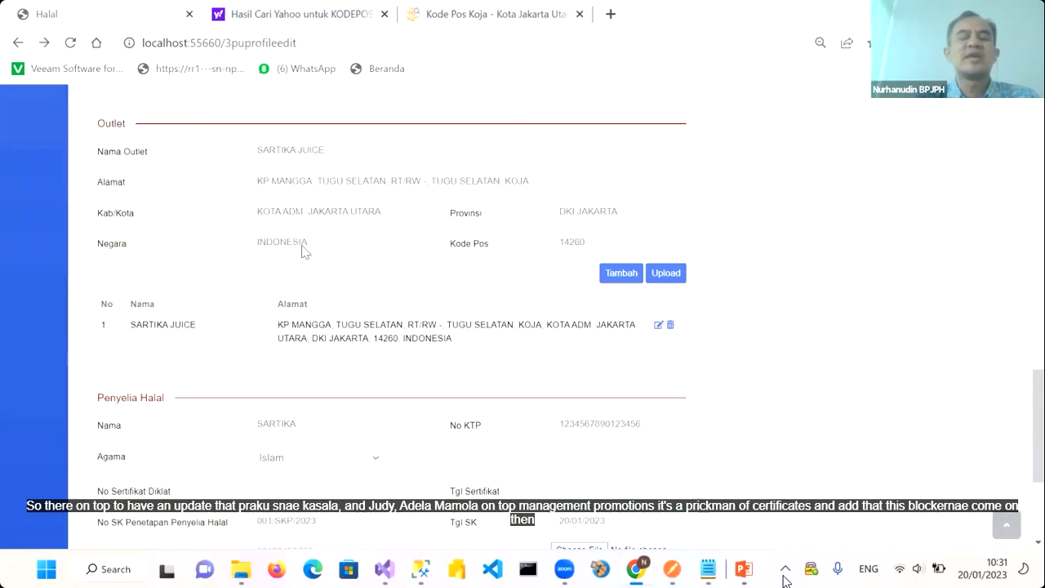
{"action": "scroll", "coordinate": [301, 249], "scroll_direction": "up", "scroll_amount": 14}
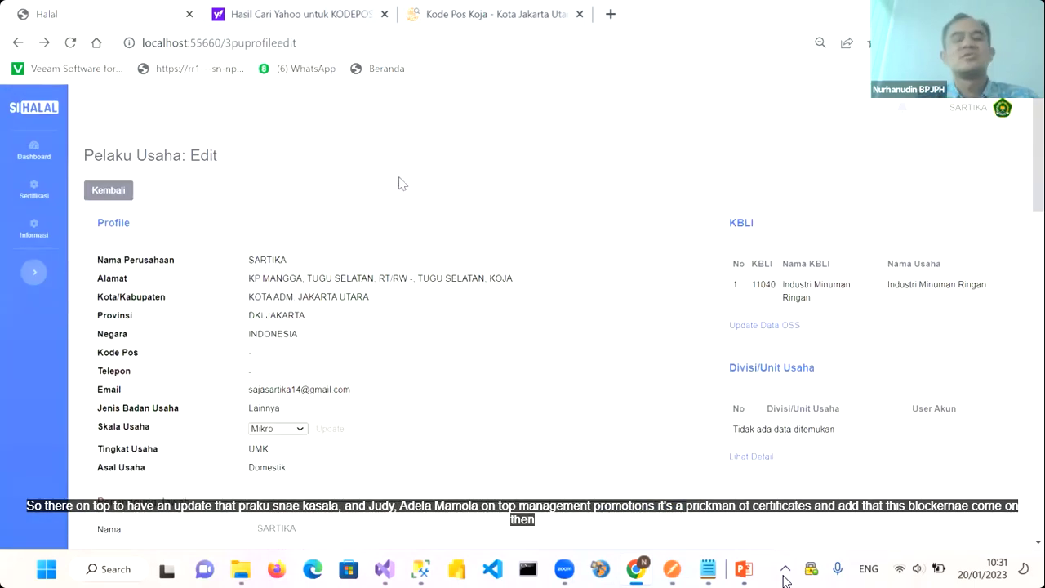
{"action": "left_click", "coordinate": [43, 201]}
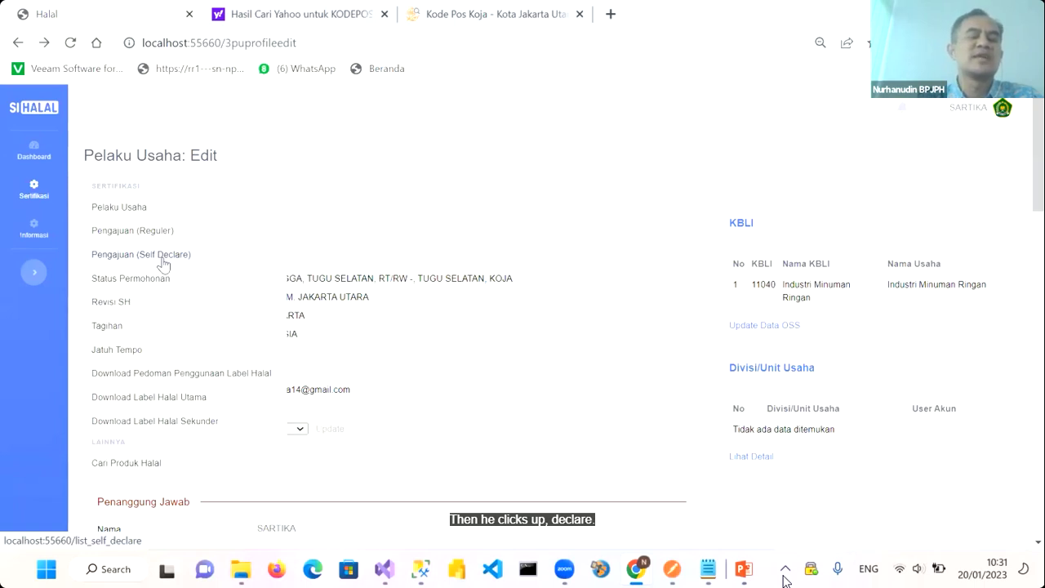
{"action": "left_click", "coordinate": [134, 260]}
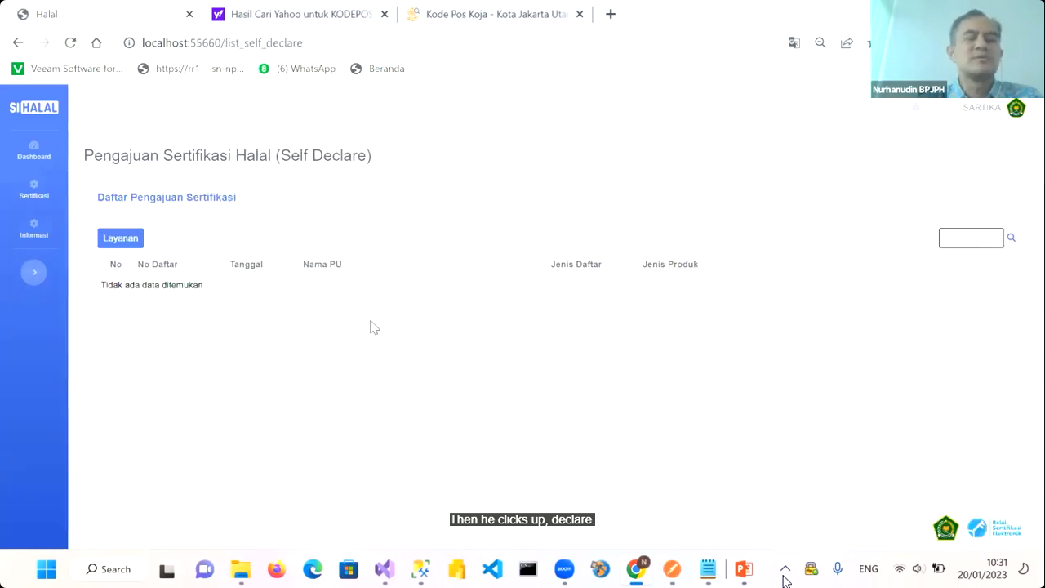
{"action": "left_click", "coordinate": [123, 244]}
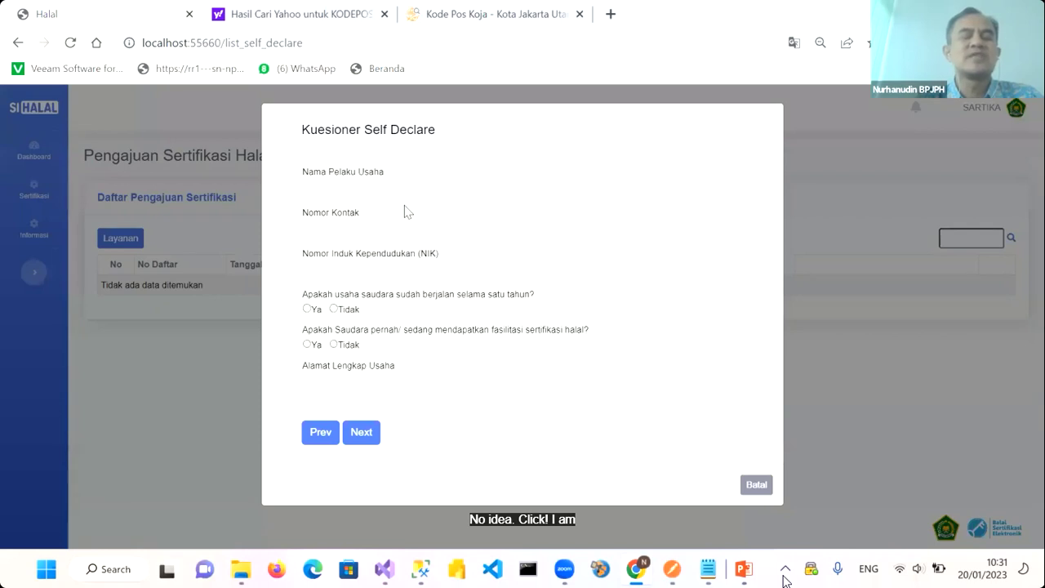
Enter the business owner's name, contact number and national ID number (NIK) in capitals
{"action": "left_click", "coordinate": [313, 186]}
{"action": "key", "text": "Caps_Lock"}
{"action": "type", "text": "SARTIKA"}
{"action": "left_click", "coordinate": [319, 240]}
{"action": "type", "text": "0812345678"}
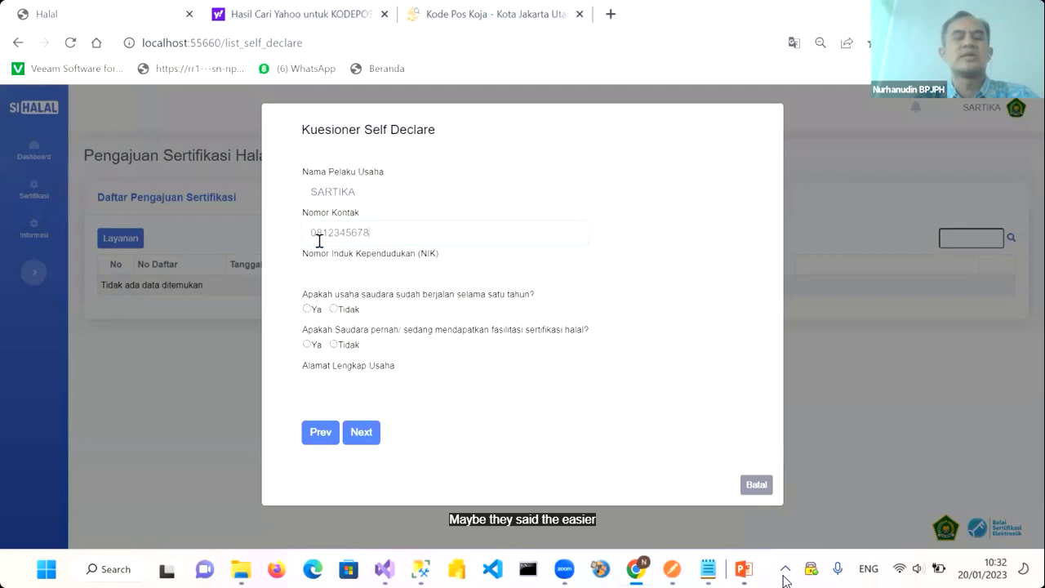
{"action": "left_click", "coordinate": [334, 274]}
{"action": "type", "text": "JL"}
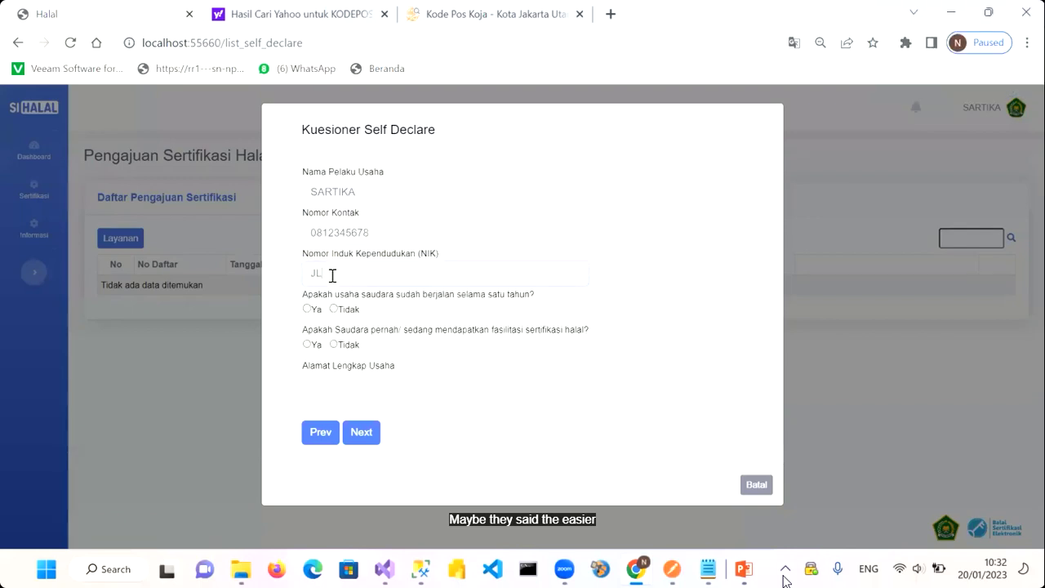
{"action": "type", "text": "1"}
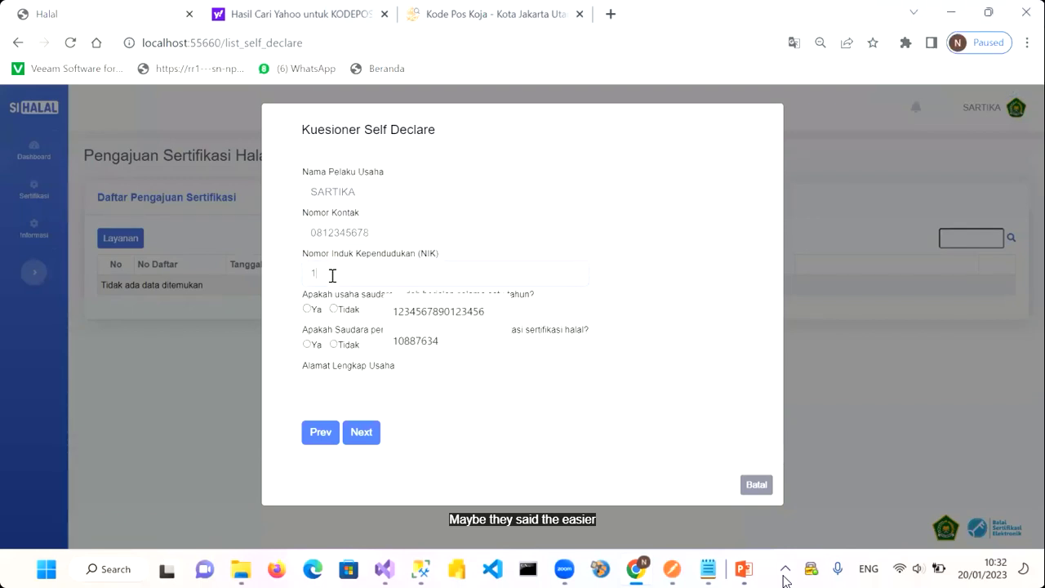
{"action": "type", "text": "2345678901234567"}
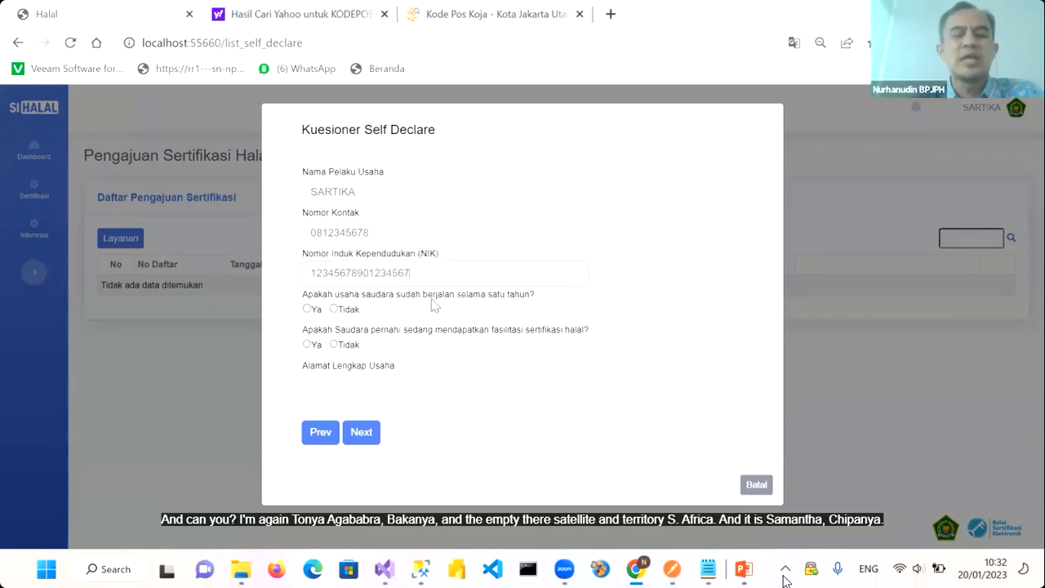
Answer Ya to a year of operation and Tidak to prior facilitation, with address JL. RAYA KOJA JAKARTA
{"action": "left_click", "coordinate": [307, 309]}
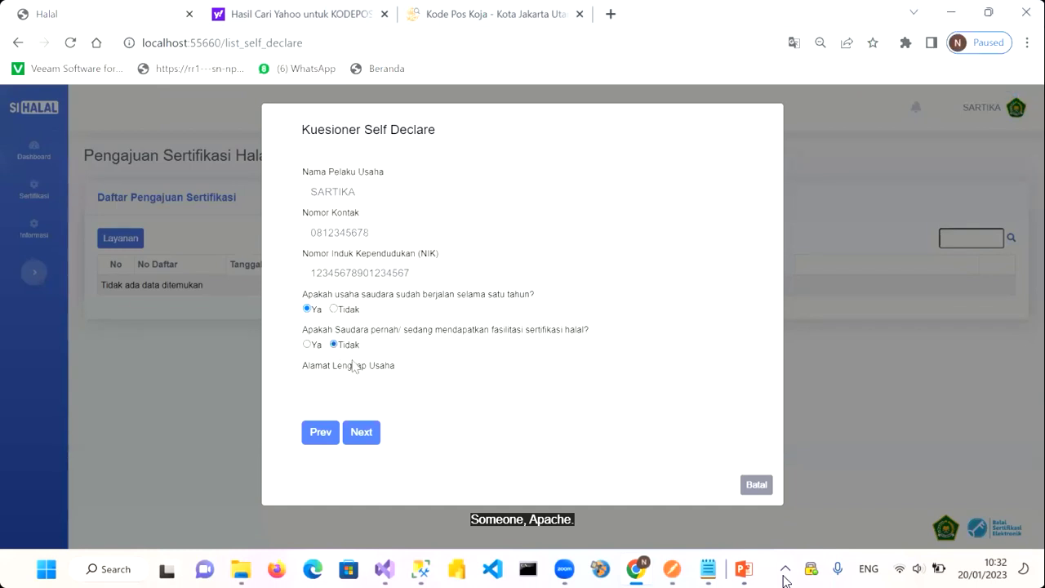
{"action": "left_click", "coordinate": [307, 344]}
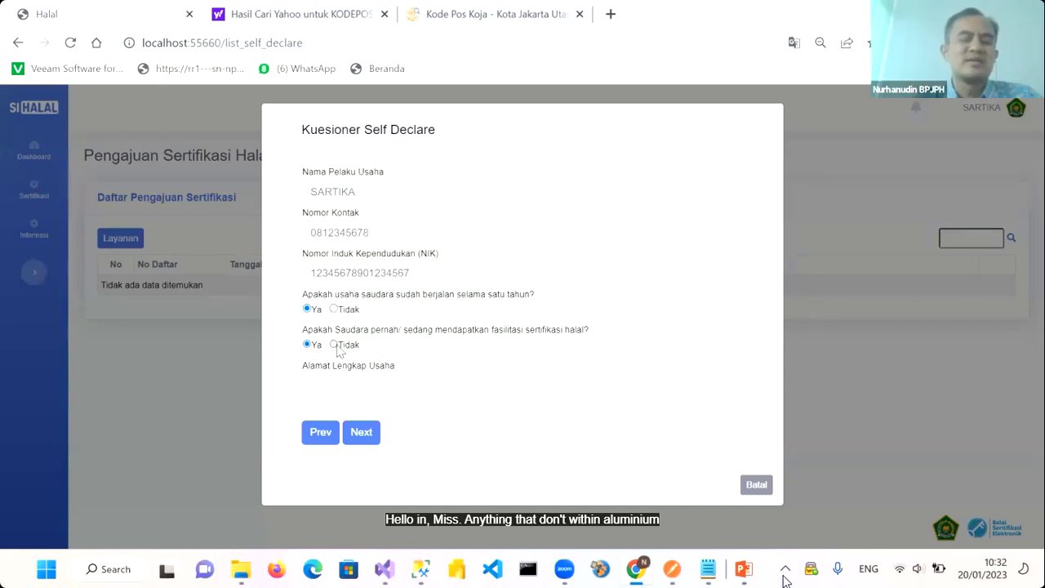
{"action": "left_click", "coordinate": [341, 385]}
{"action": "type", "text": "JL. RAYA"}
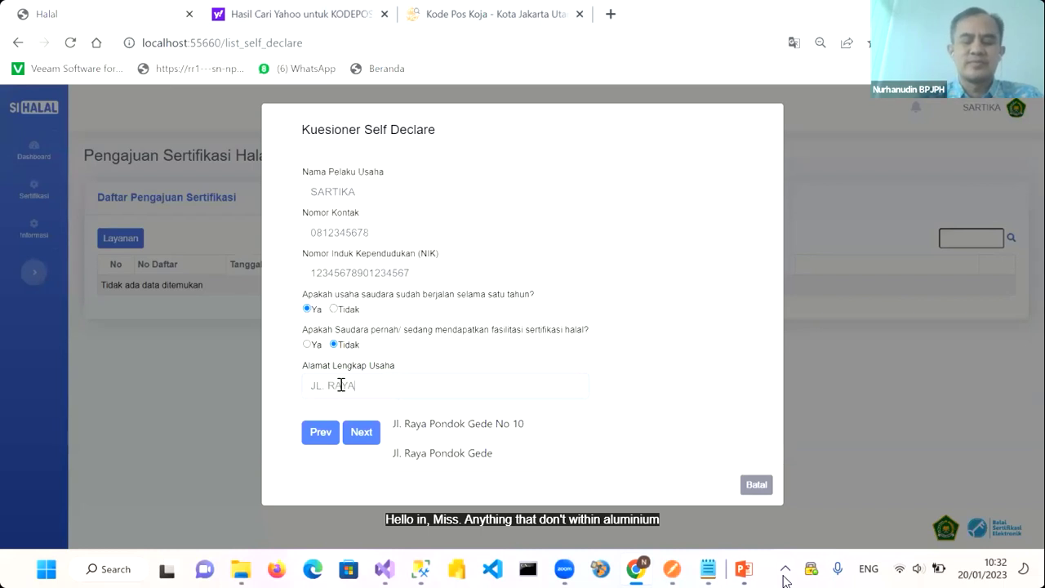
{"action": "type", "text": " KOJA JAKARTA UTARA"}
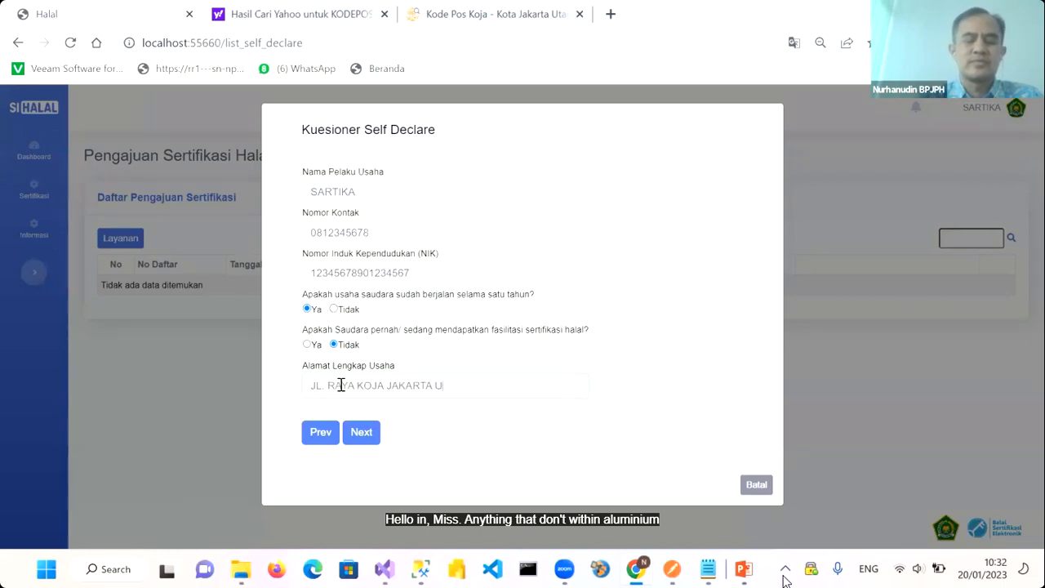
{"action": "left_click", "coordinate": [363, 442]}
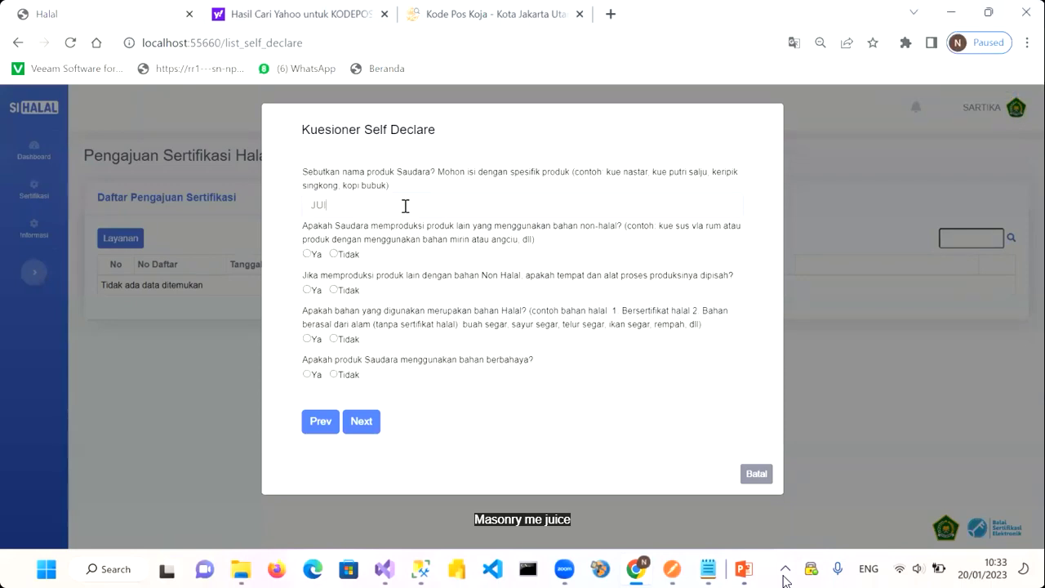
Complete product name JUICE BUAH MANGGA and answer Tidak, Ya, Tidak to the production questions
{"action": "type", "text": "BUAH MANGGA"}
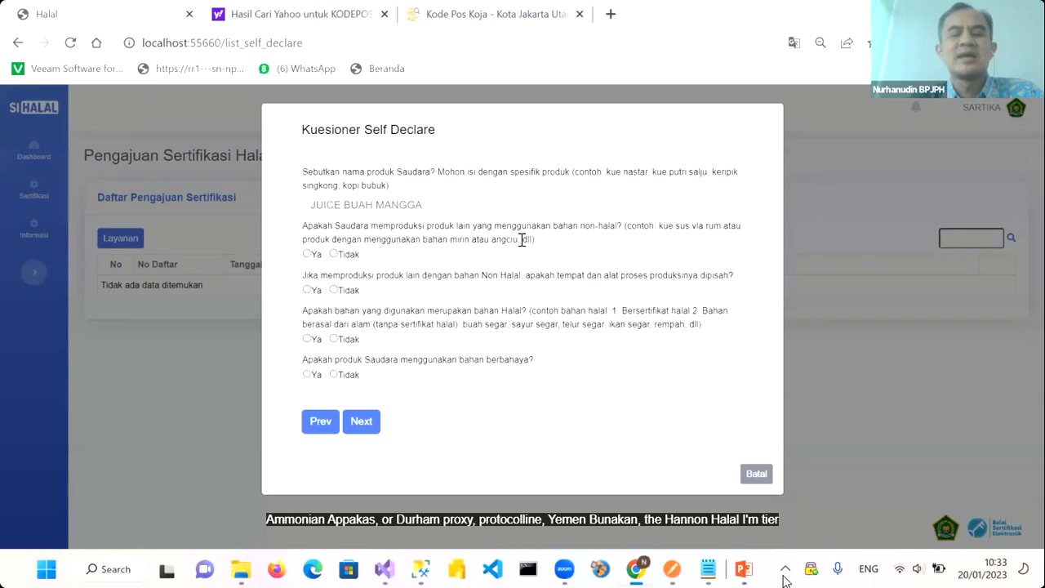
{"action": "left_click", "coordinate": [337, 254]}
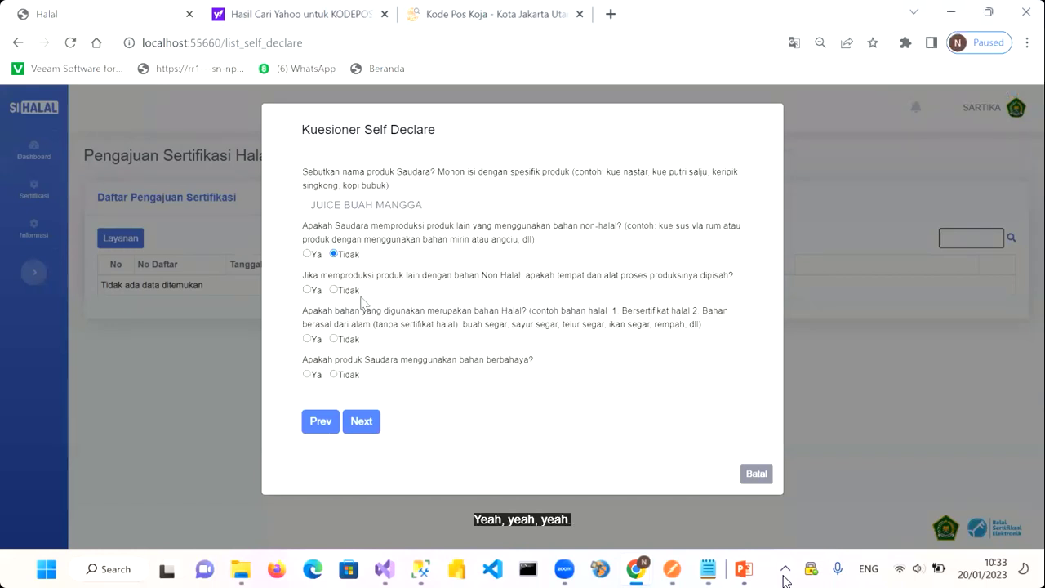
{"action": "left_click", "coordinate": [309, 290]}
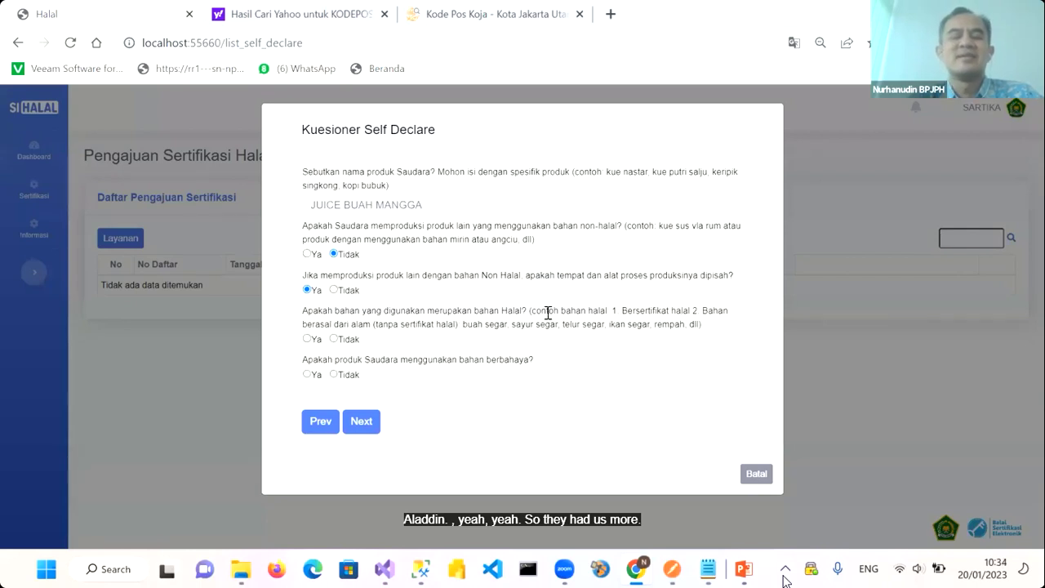
{"action": "left_click", "coordinate": [334, 340]}
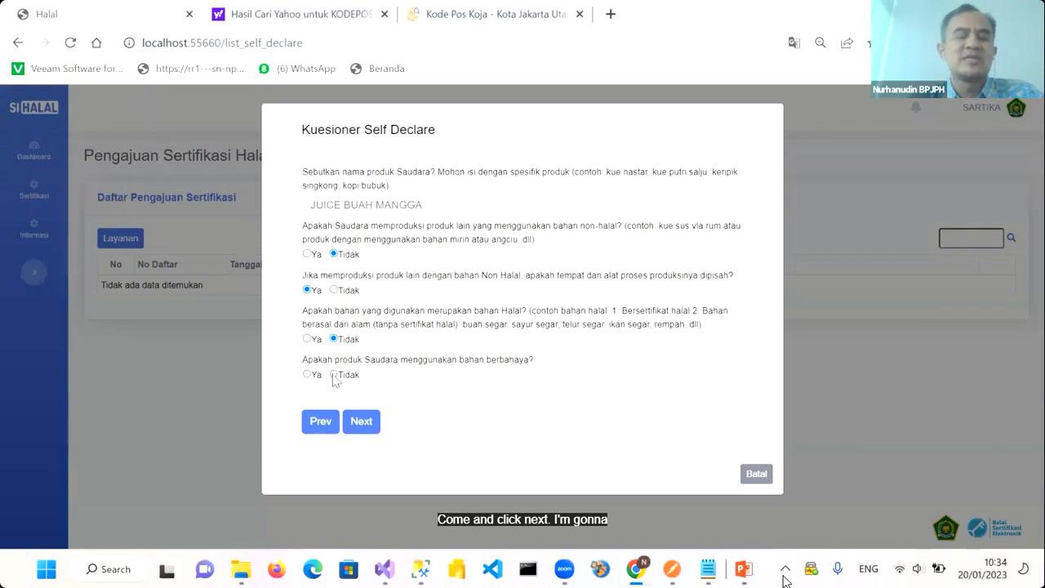
{"action": "left_click", "coordinate": [362, 422]}
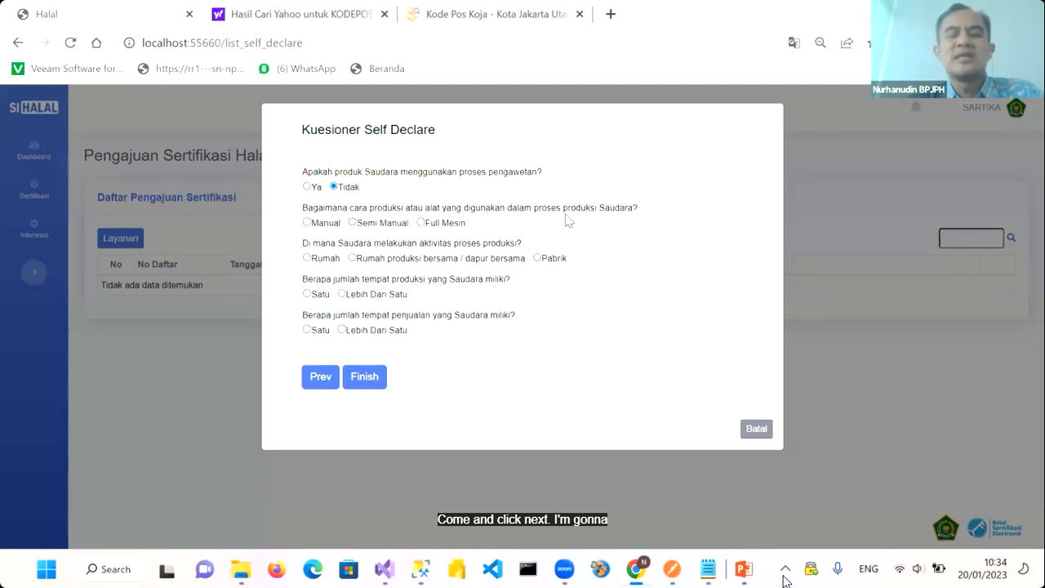
Answer Manual production, one production place and one sales place, then finish the questionnaire
{"action": "left_click", "coordinate": [306, 222]}
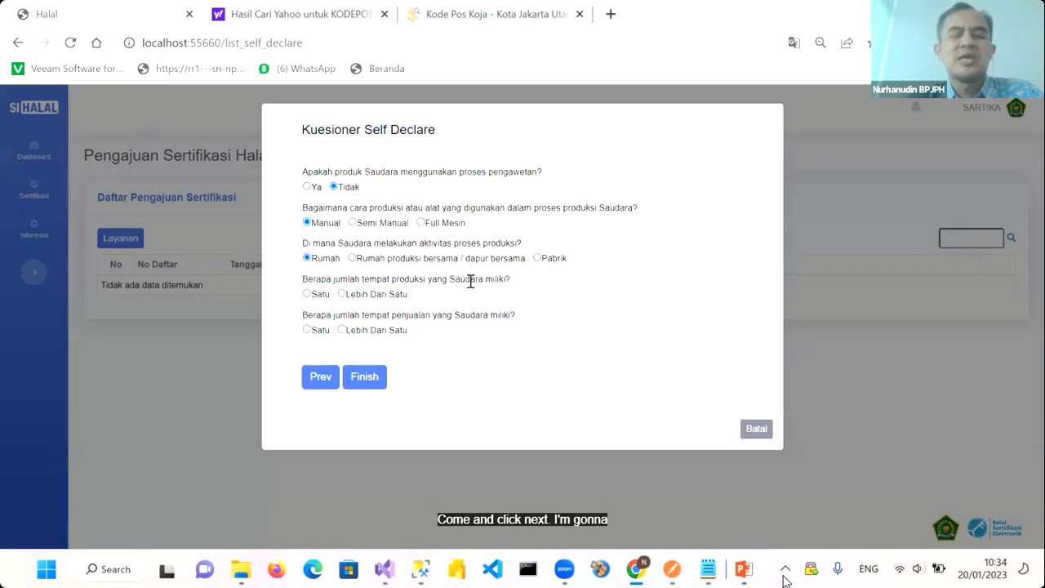
{"action": "left_click", "coordinate": [307, 293]}
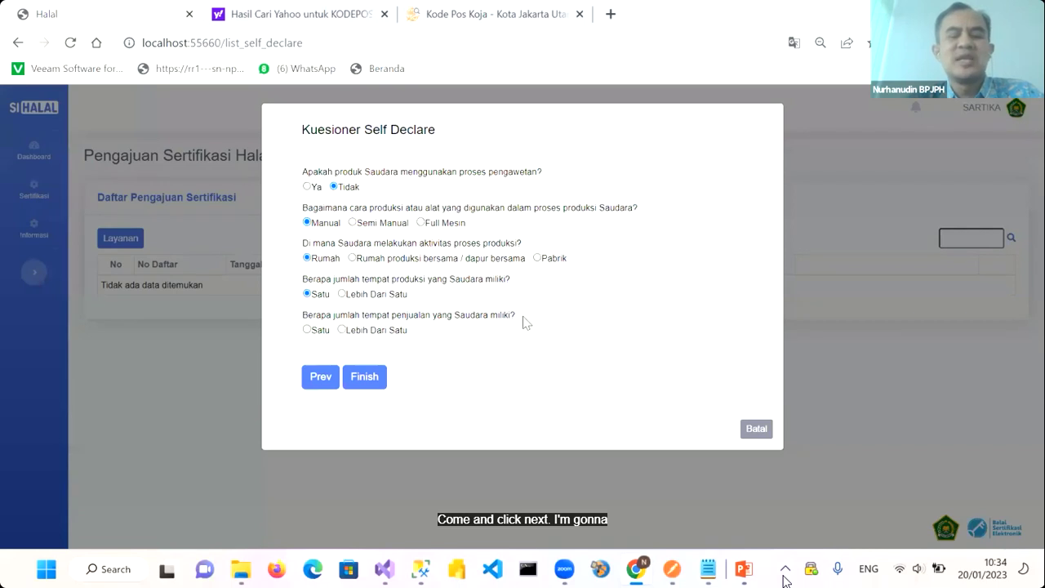
{"action": "left_click", "coordinate": [308, 330]}
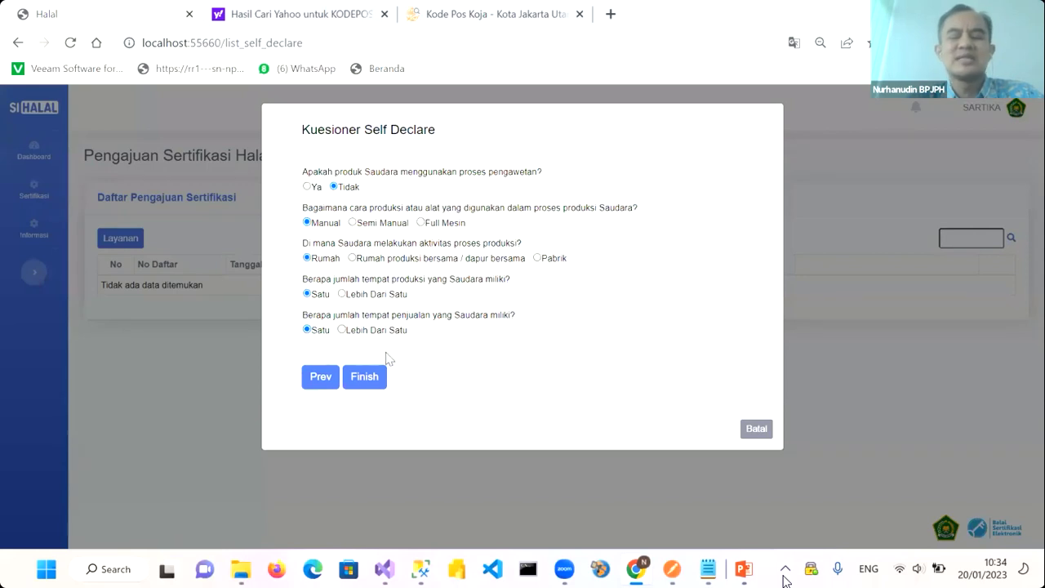
{"action": "left_click", "coordinate": [369, 382]}
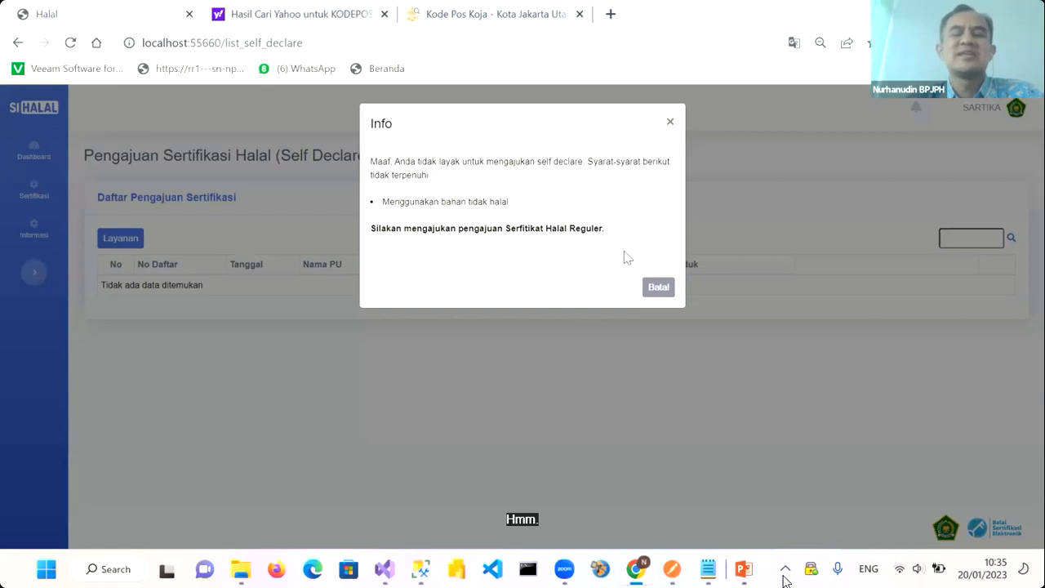
Dismiss the ineligibility notice, change the halal-ingredients answer to Ya, and resubmit the questionnaire
{"action": "left_click", "coordinate": [661, 292]}
{"action": "left_click", "coordinate": [120, 238]}
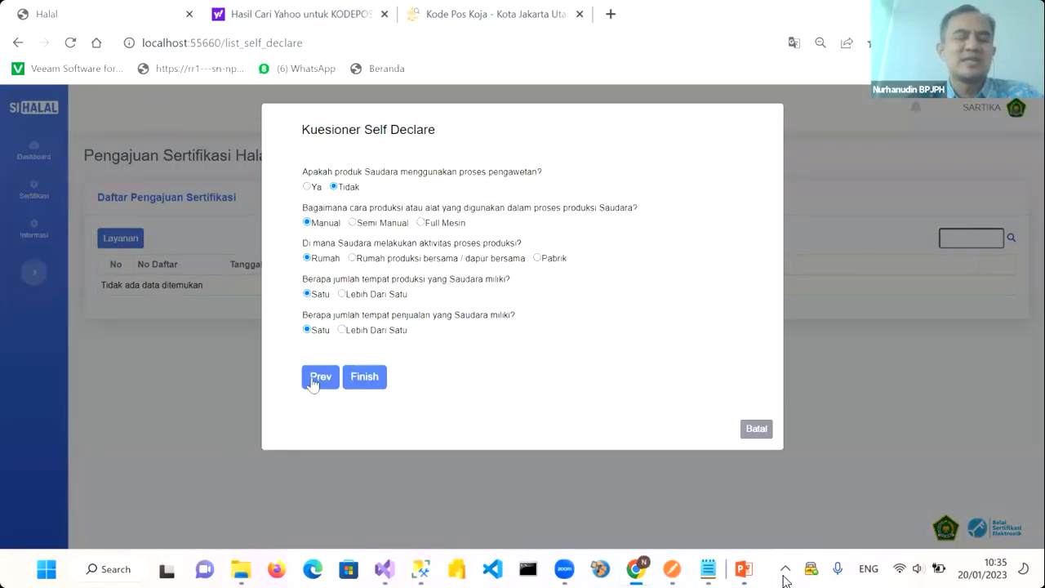
{"action": "left_click", "coordinate": [314, 383]}
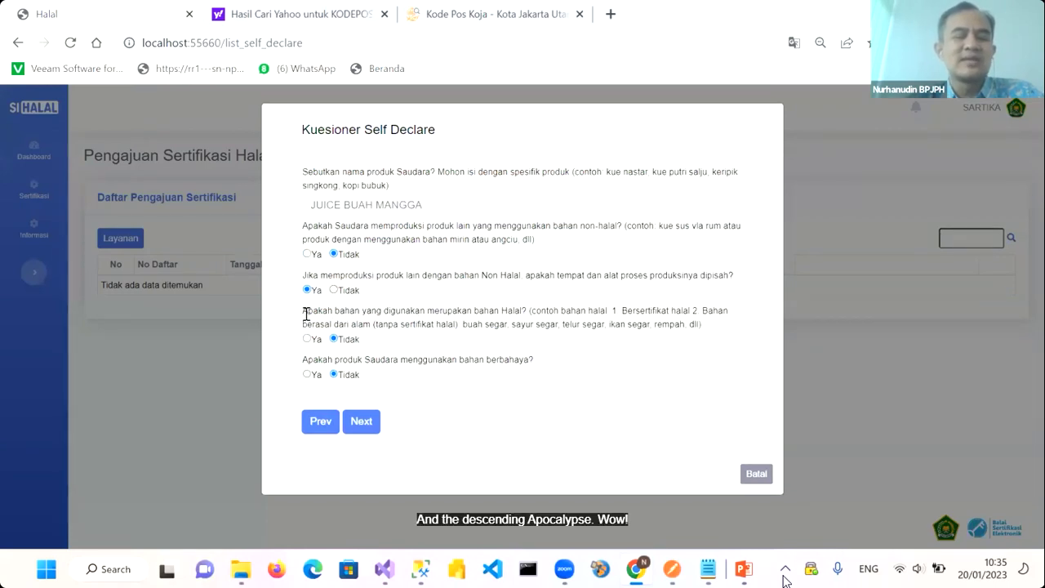
{"action": "left_click_drag", "start_coordinate": [690, 303], "coordinate": [707, 329]}
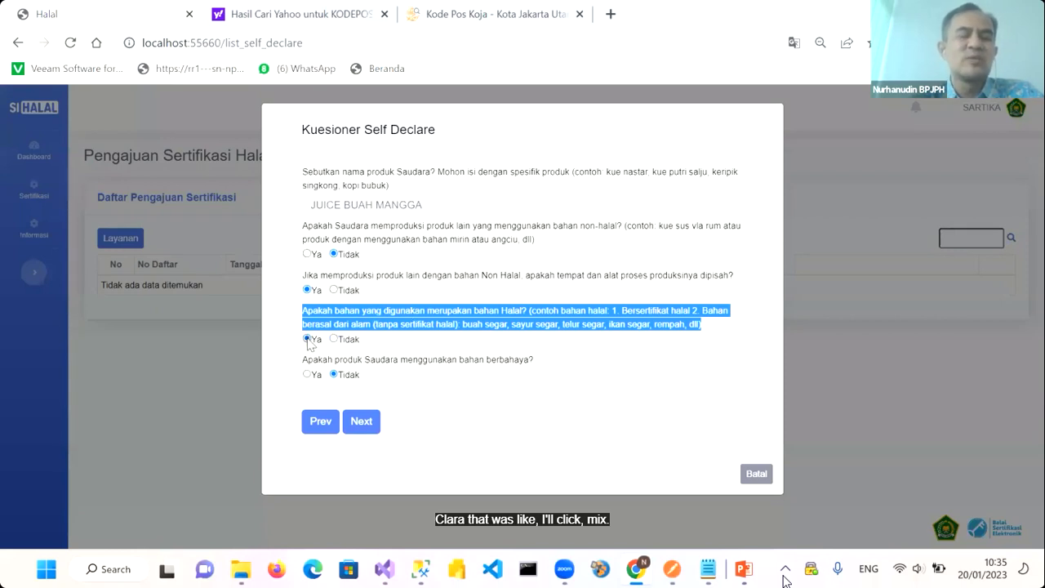
{"action": "left_click", "coordinate": [410, 315]}
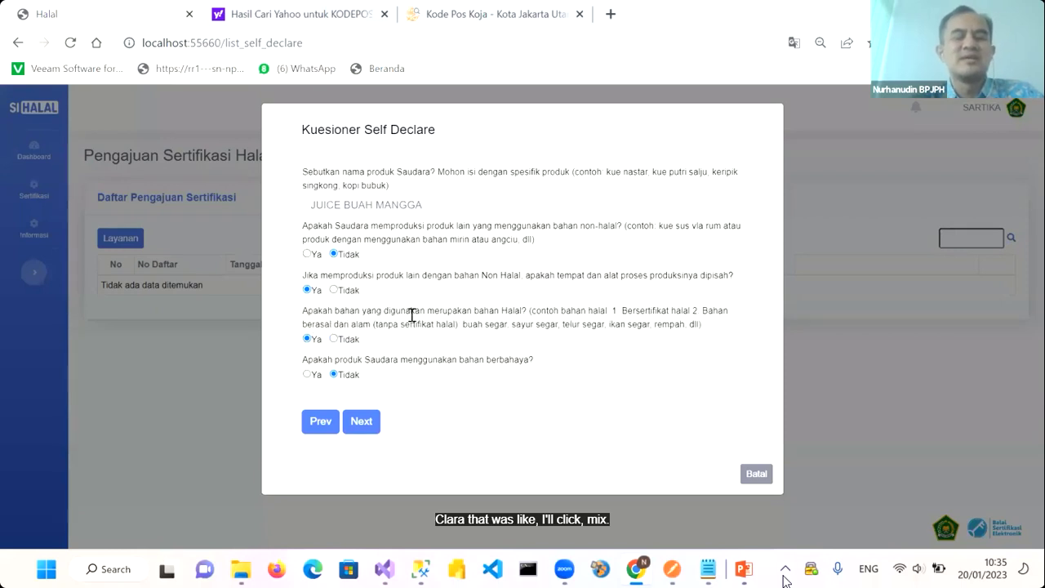
{"action": "left_click", "coordinate": [365, 432]}
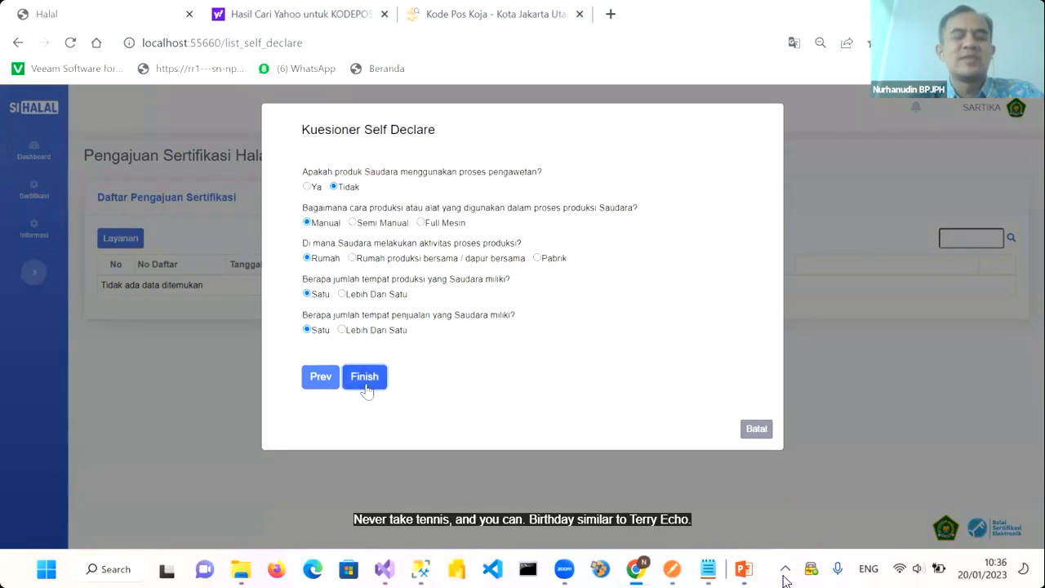
{"action": "left_click", "coordinate": [365, 384]}
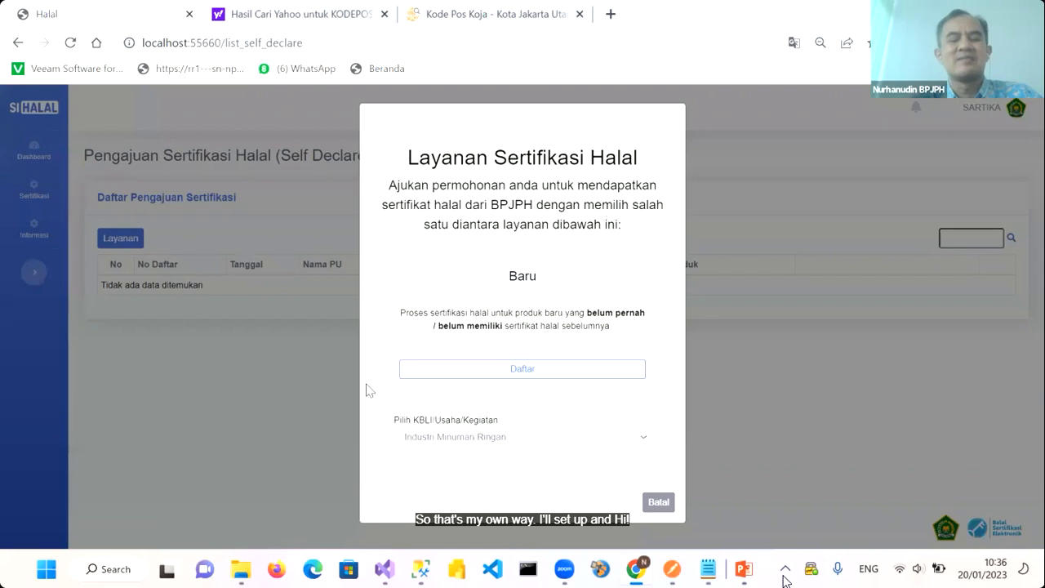
Keep KBLI Industri Minuman Ringan in the Layanan Sertifikasi Halal dialog and register with Daftar
{"action": "left_click", "coordinate": [437, 440]}
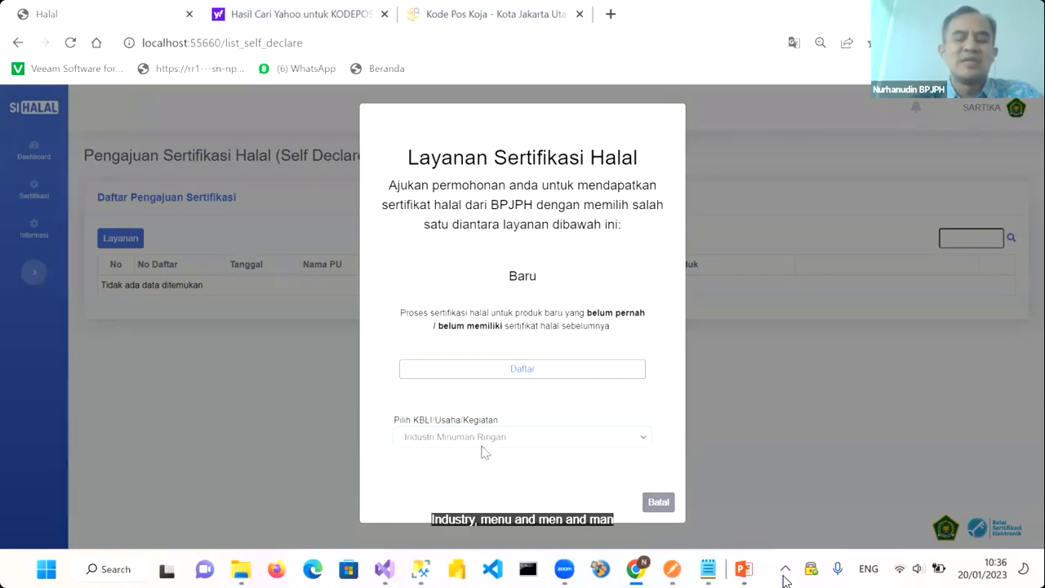
{"action": "left_click", "coordinate": [483, 454]}
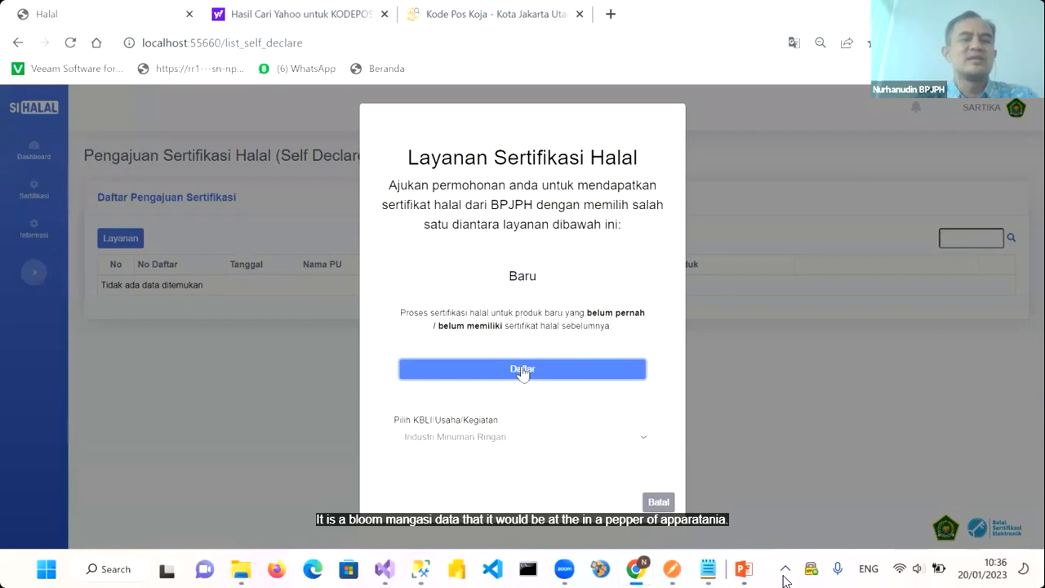
{"action": "left_click", "coordinate": [521, 377]}
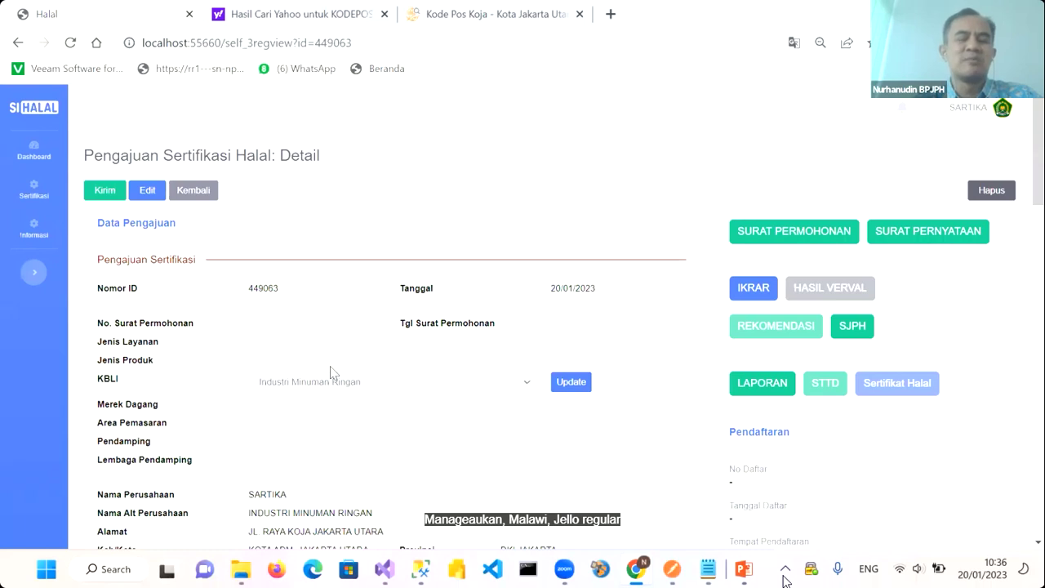
Review the certification application details, then open it in edit mode on the Pelaku Usaha tab
{"action": "scroll", "coordinate": [329, 368], "scroll_direction": "down", "scroll_amount": 1}
{"action": "scroll", "coordinate": [329, 368], "scroll_direction": "up", "scroll_amount": 1}
{"action": "scroll", "coordinate": [194, 280], "scroll_direction": "down", "scroll_amount": 5}
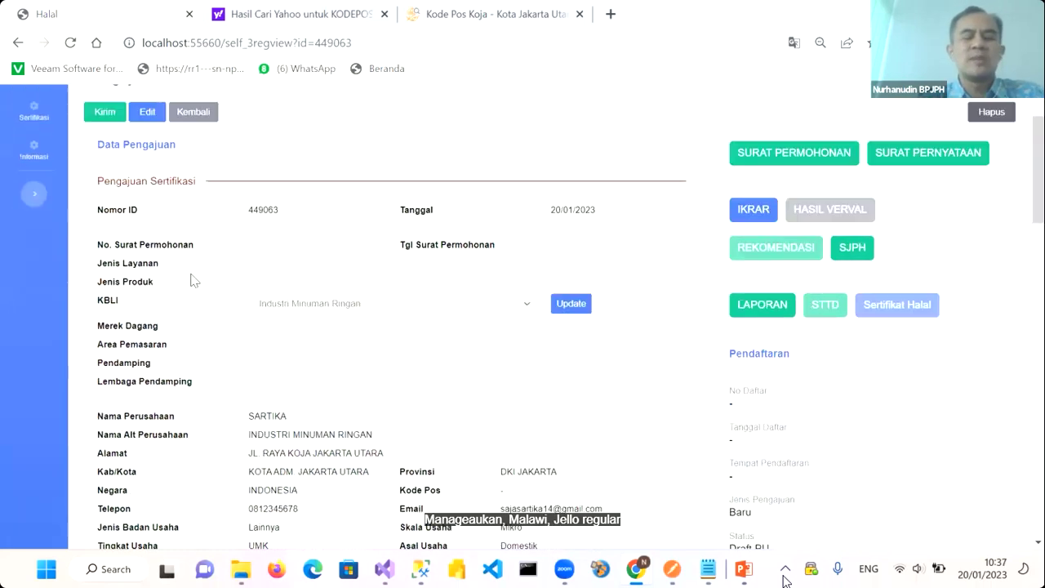
{"action": "scroll", "coordinate": [193, 280], "scroll_direction": "down", "scroll_amount": 6}
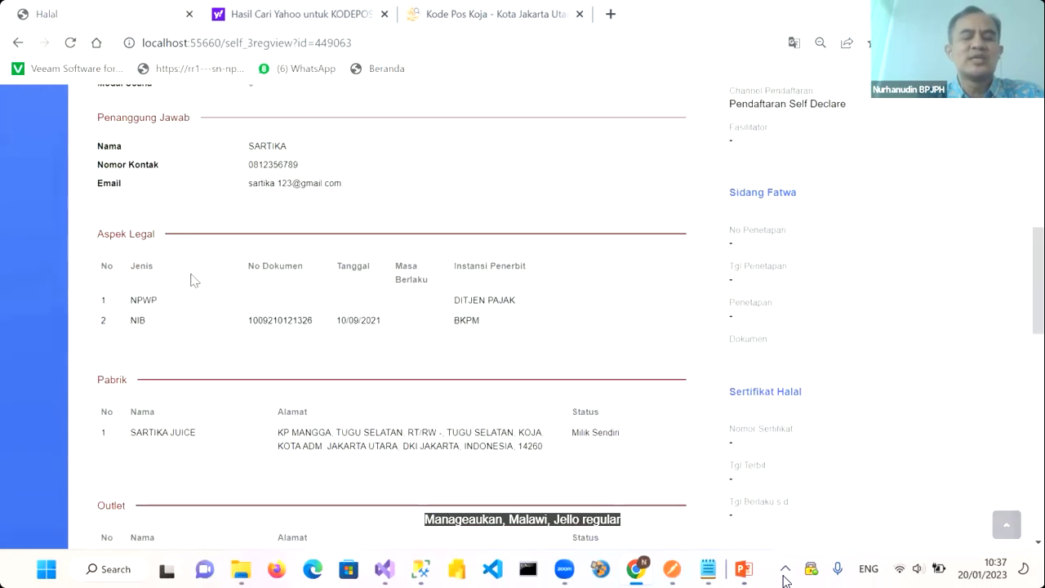
{"action": "scroll", "coordinate": [193, 280], "scroll_direction": "up", "scroll_amount": 11}
{"action": "scroll", "coordinate": [194, 280], "scroll_direction": "down", "scroll_amount": 13}
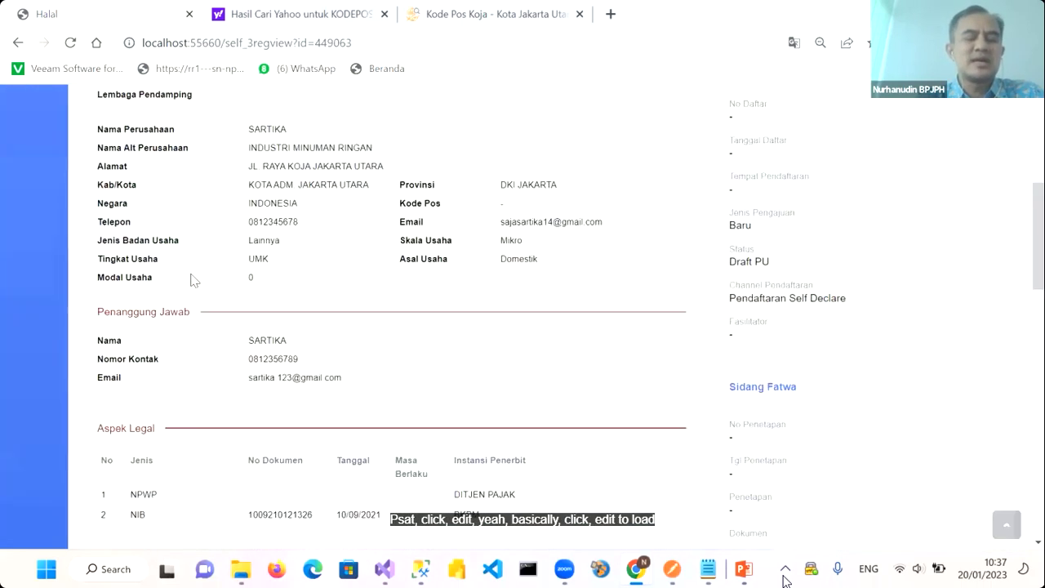
{"action": "scroll", "coordinate": [193, 280], "scroll_direction": "up", "scroll_amount": 6}
{"action": "scroll", "coordinate": [193, 280], "scroll_direction": "up", "scroll_amount": 5}
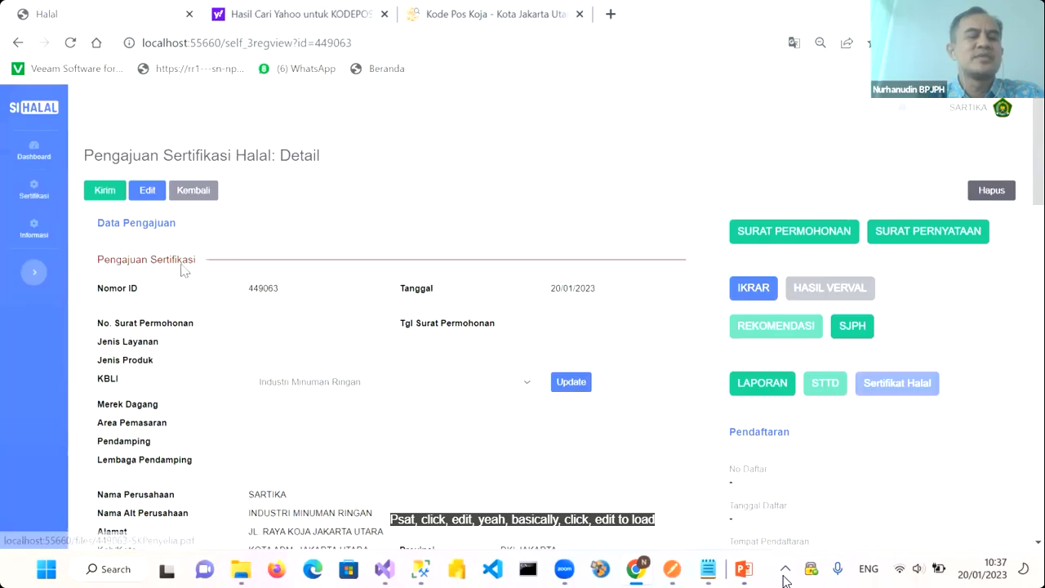
{"action": "left_click", "coordinate": [143, 196]}
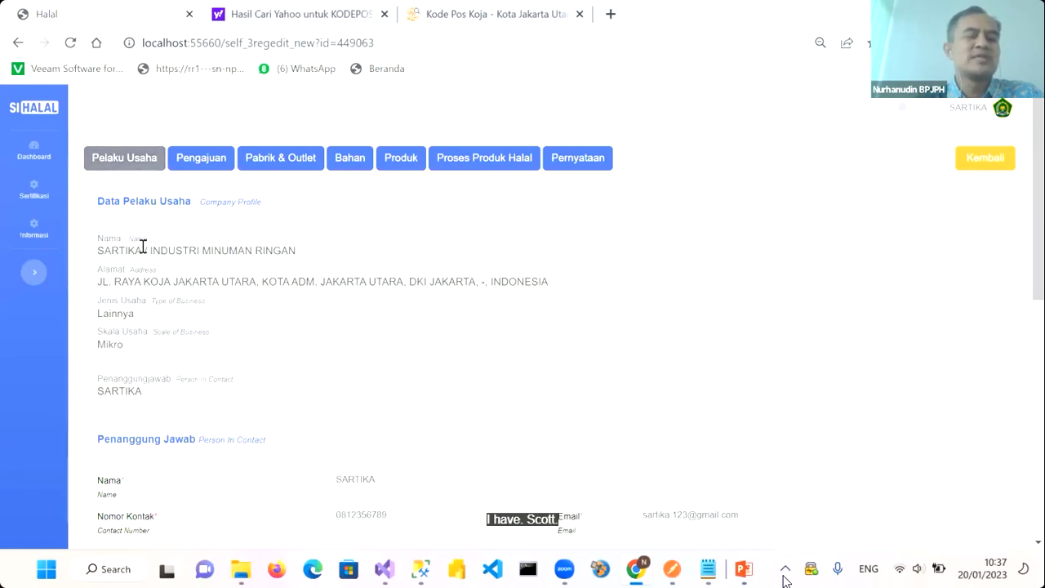
Review the Pelaku Usaha profile, contact, legal and halal supervisor data, then save it
{"action": "scroll", "coordinate": [139, 320], "scroll_direction": "down", "scroll_amount": 1}
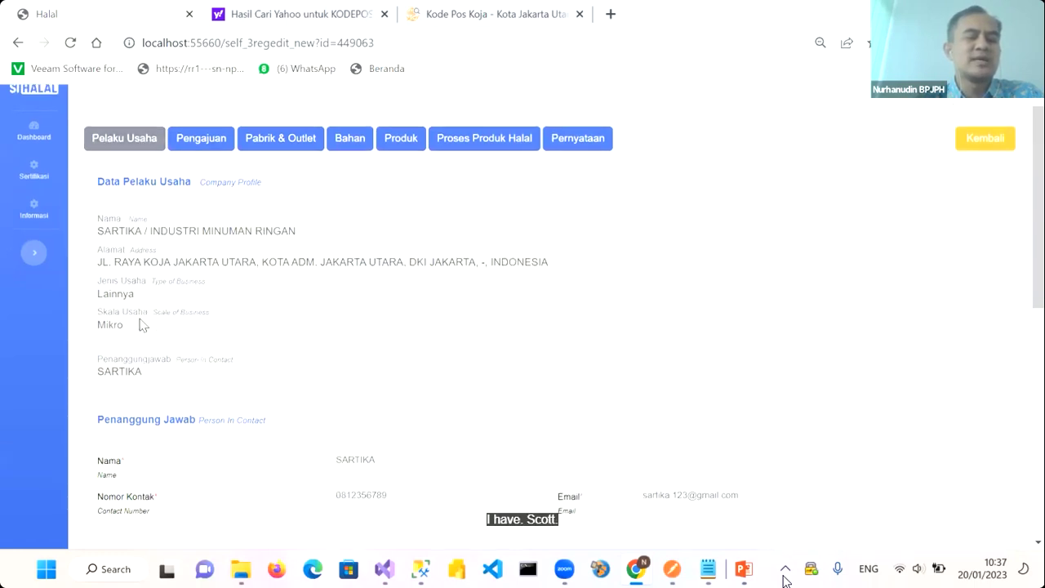
{"action": "scroll", "coordinate": [140, 320], "scroll_direction": "down", "scroll_amount": 1}
{"action": "scroll", "coordinate": [139, 320], "scroll_direction": "up", "scroll_amount": 1}
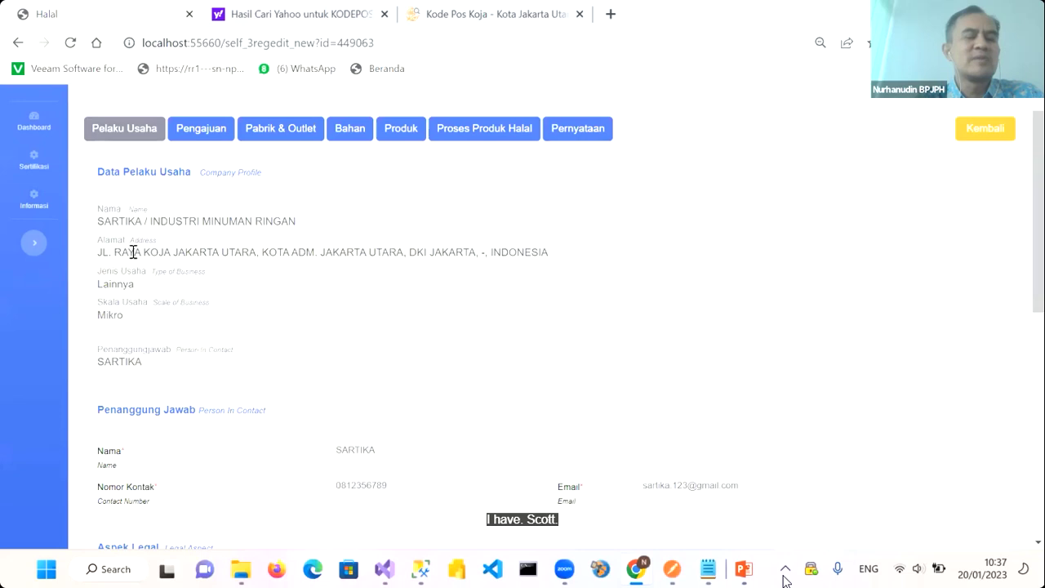
{"action": "scroll", "coordinate": [179, 346], "scroll_direction": "down", "scroll_amount": 1}
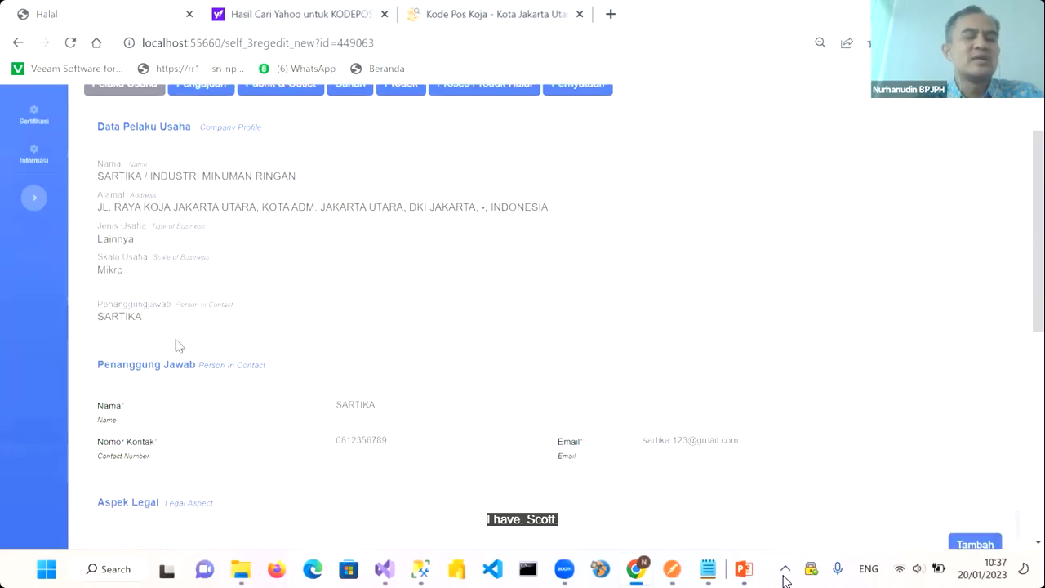
{"action": "scroll", "coordinate": [155, 342], "scroll_direction": "down", "scroll_amount": 1}
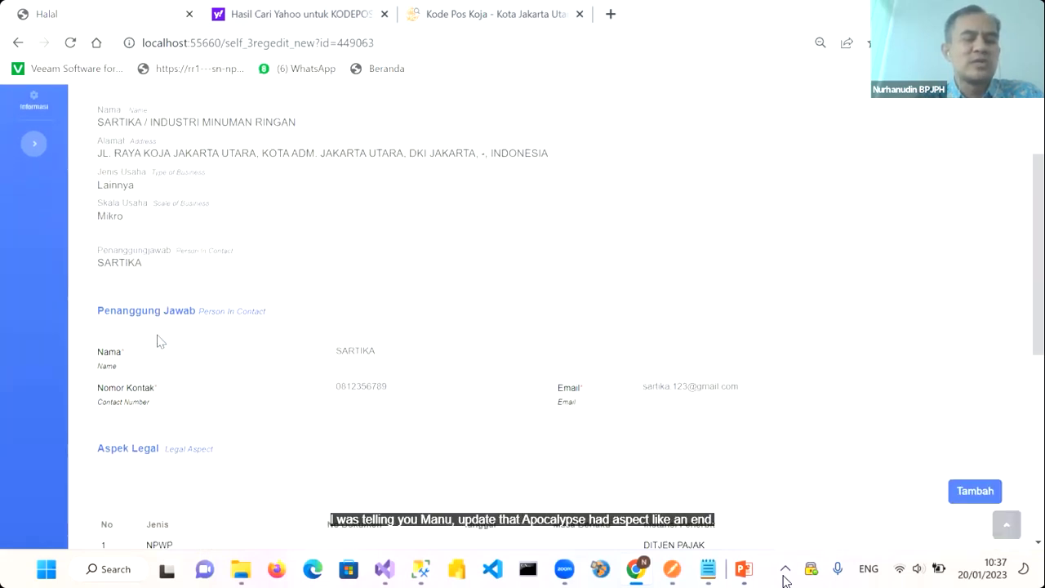
{"action": "scroll", "coordinate": [160, 341], "scroll_direction": "down", "scroll_amount": 1}
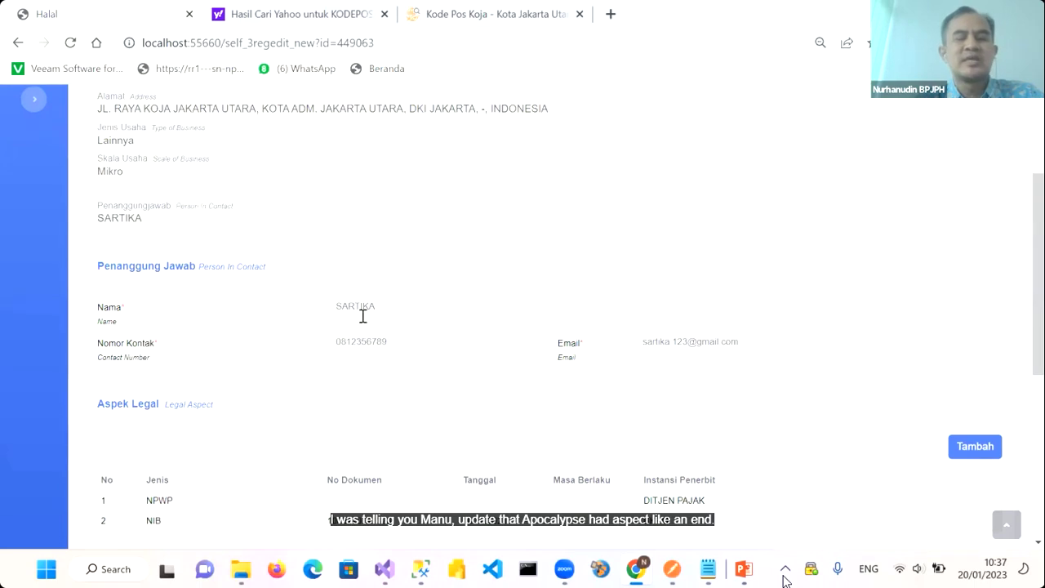
{"action": "scroll", "coordinate": [364, 310], "scroll_direction": "down", "scroll_amount": 1}
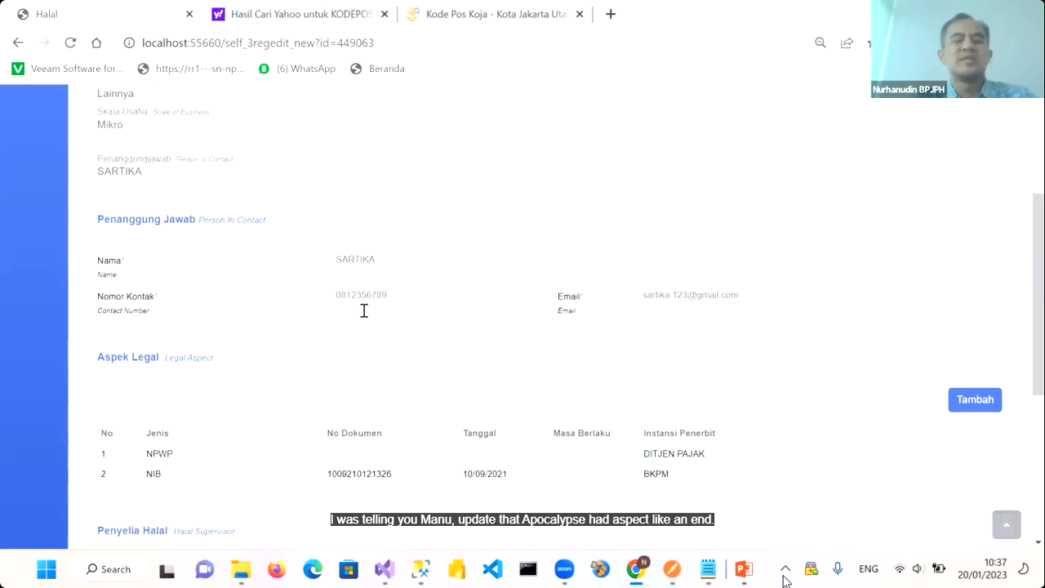
{"action": "scroll", "coordinate": [364, 310], "scroll_direction": "down", "scroll_amount": 4}
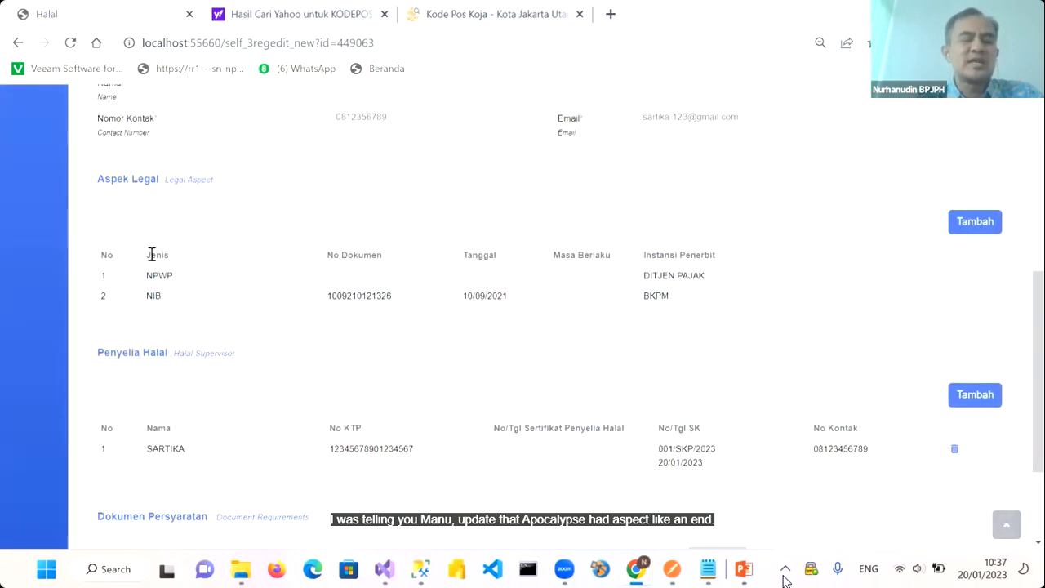
{"action": "scroll", "coordinate": [408, 294], "scroll_direction": "down", "scroll_amount": 3}
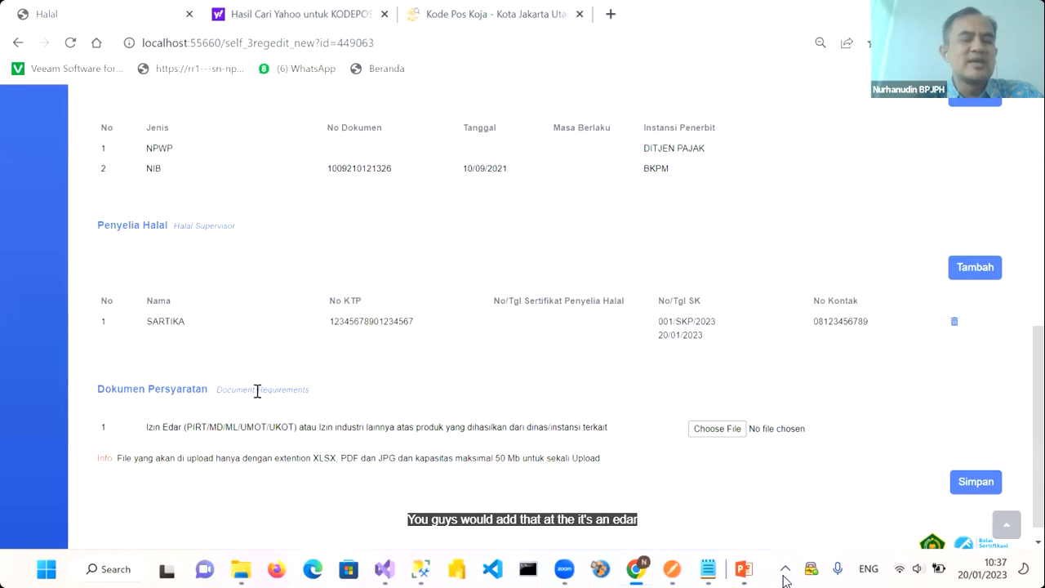
{"action": "scroll", "coordinate": [255, 388], "scroll_direction": "down", "scroll_amount": 1}
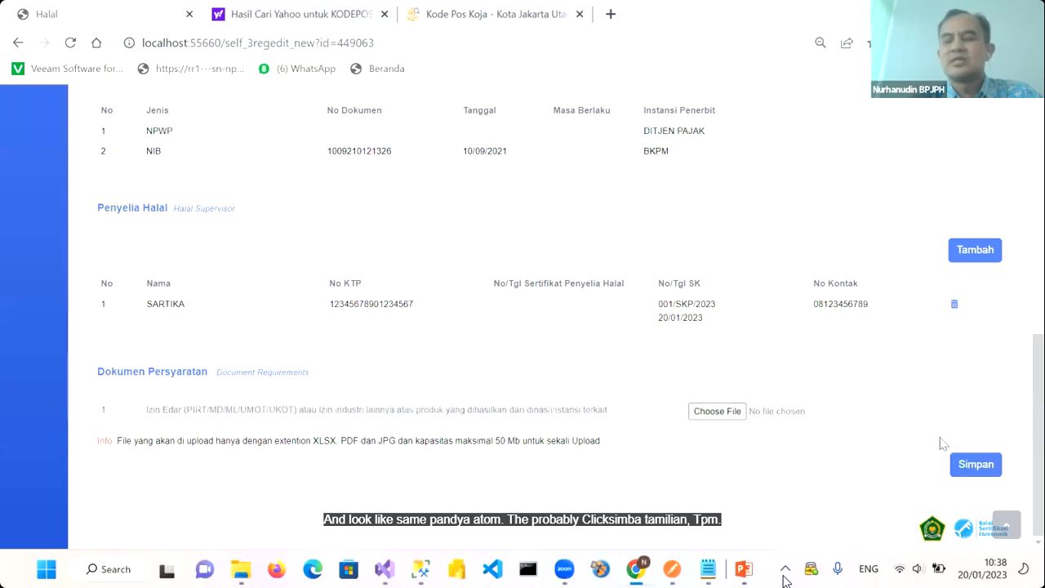
{"action": "left_click", "coordinate": [971, 464]}
{"action": "scroll", "coordinate": [784, 369], "scroll_direction": "up", "scroll_amount": 5}
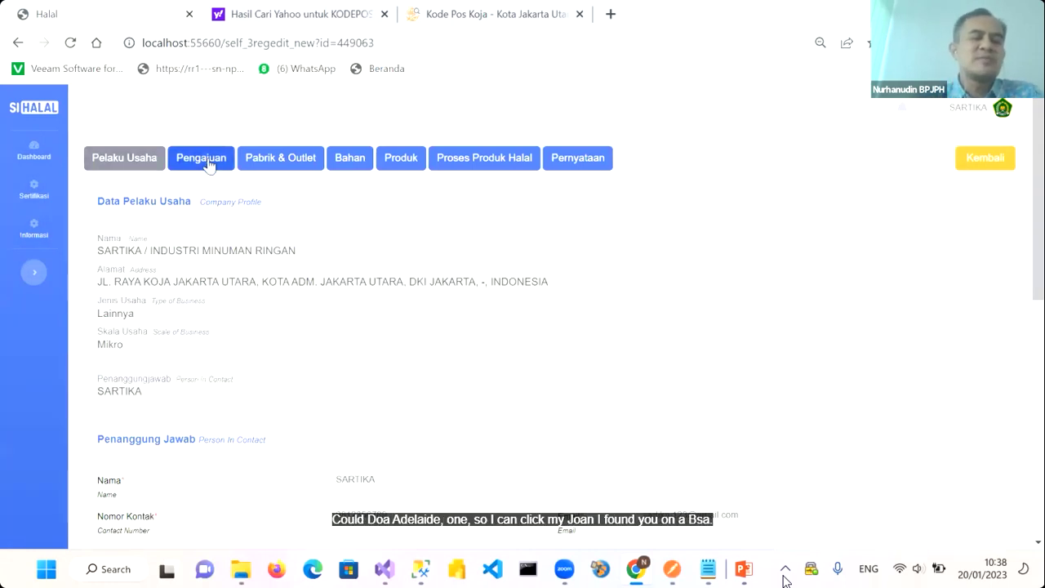
On the Pengajuan tab, apply facilitation code SEHATI to get facilitator BPJPH SEHATI
{"action": "left_click", "coordinate": [195, 165]}
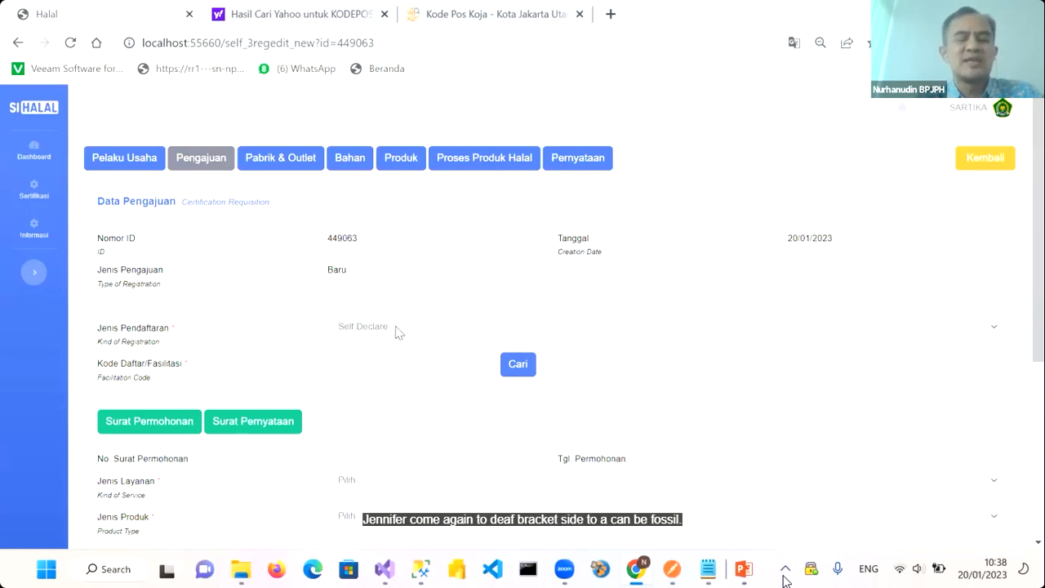
{"action": "scroll", "coordinate": [207, 393], "scroll_direction": "down", "scroll_amount": 1}
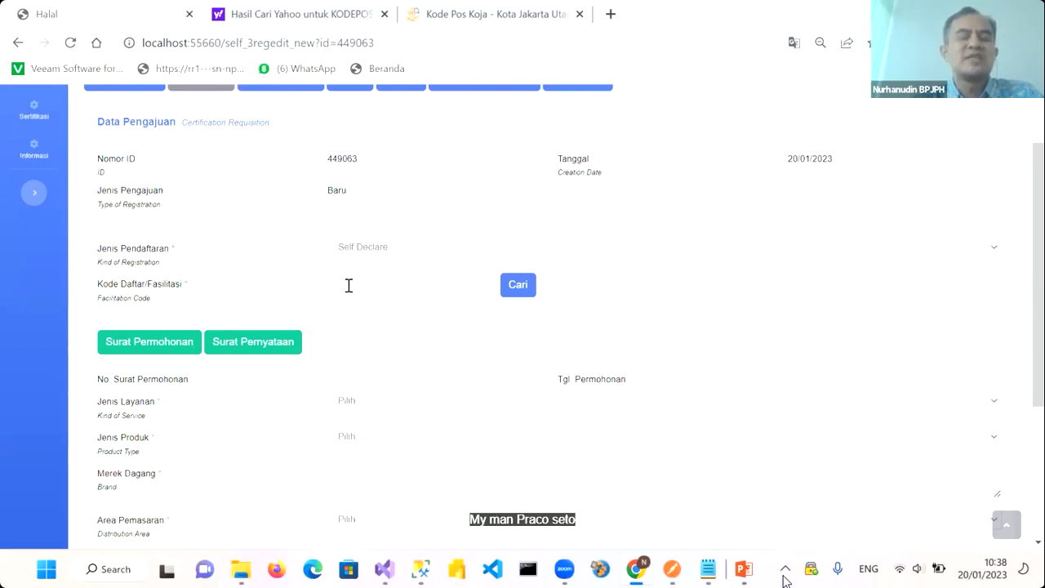
{"action": "left_click", "coordinate": [349, 285]}
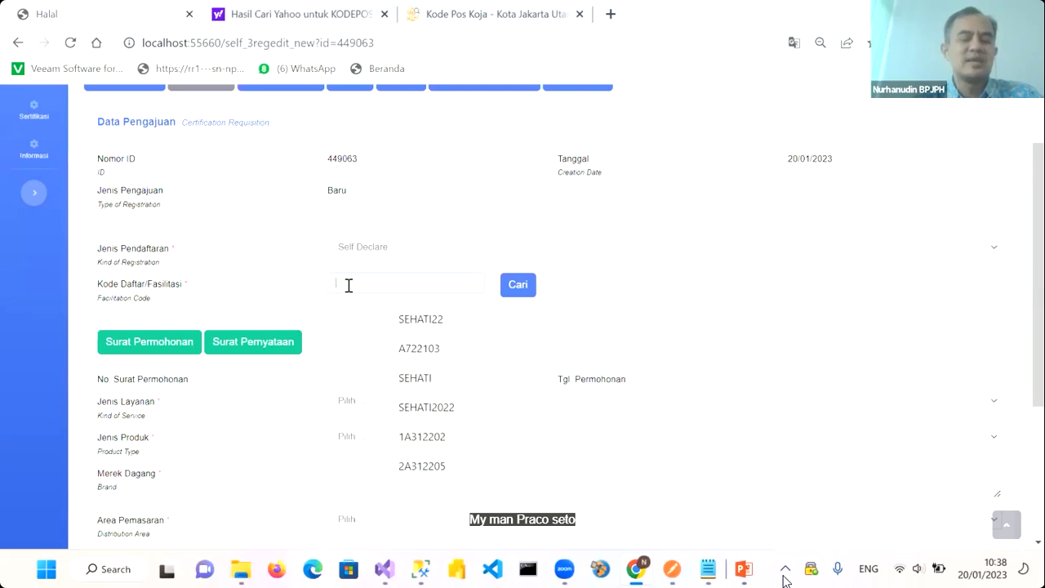
{"action": "type", "text": "SEHATI"}
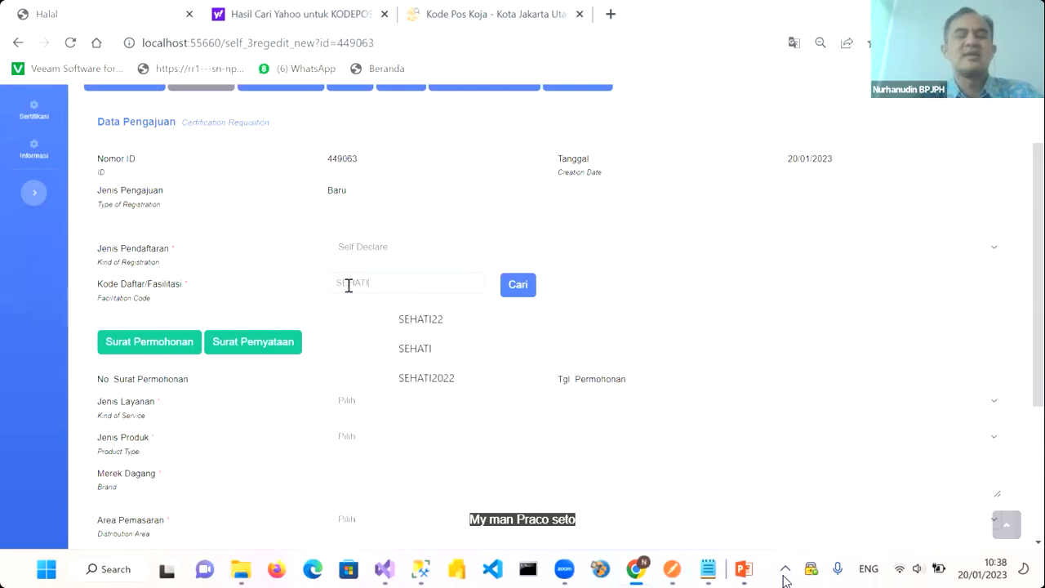
{"action": "left_click", "coordinate": [515, 288]}
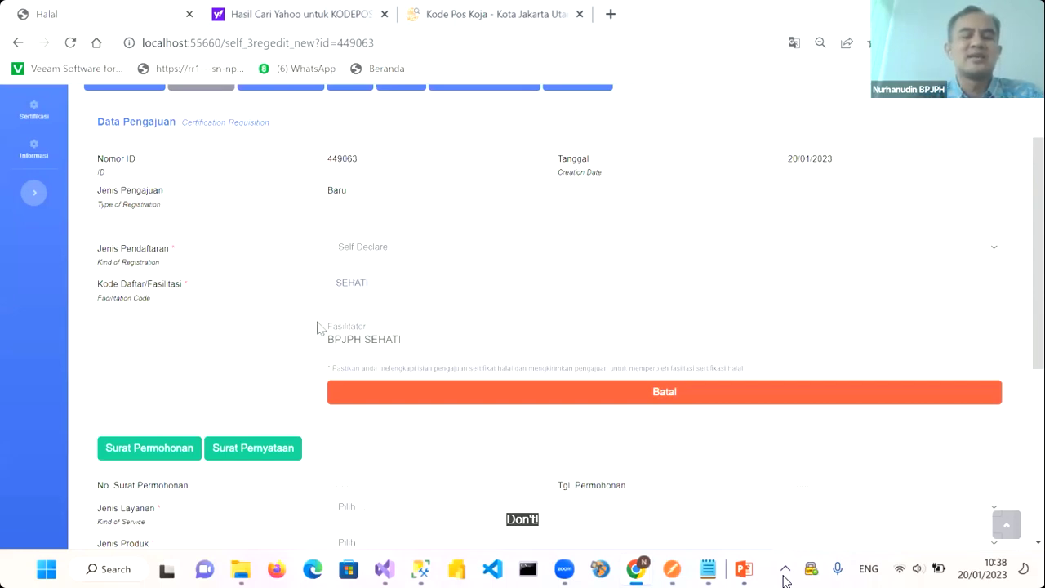
Enter 002/SP/2023 as the application letter number and begin choosing its date
{"action": "scroll", "coordinate": [399, 360], "scroll_direction": "down", "scroll_amount": 1}
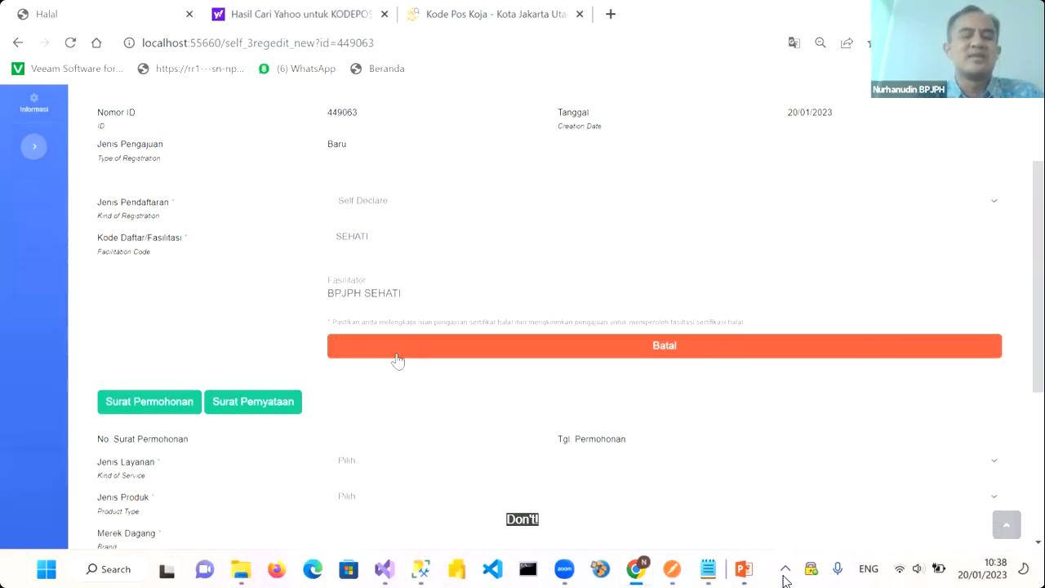
{"action": "scroll", "coordinate": [376, 398], "scroll_direction": "down", "scroll_amount": 5}
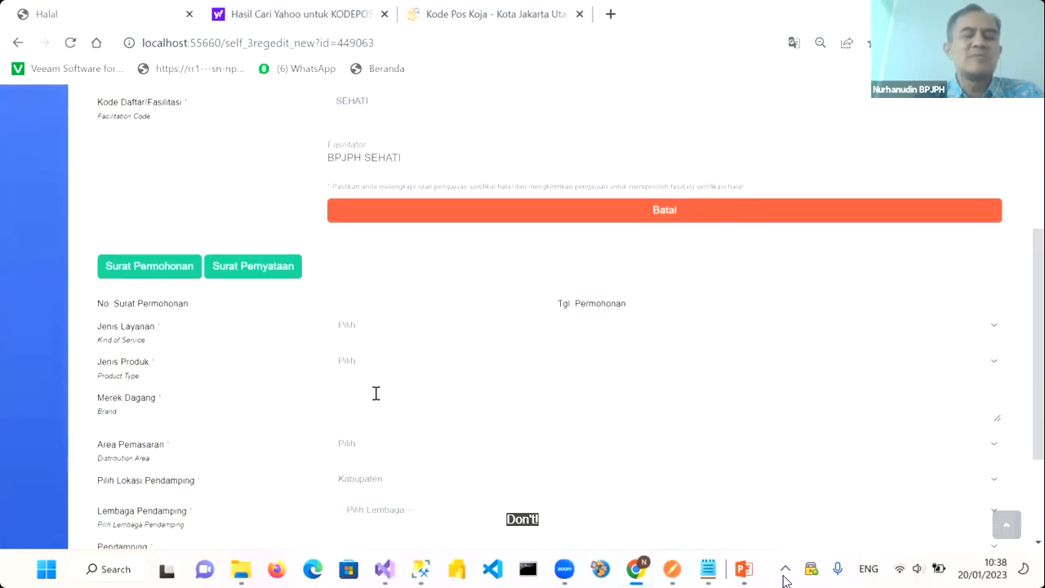
{"action": "left_click", "coordinate": [343, 222]}
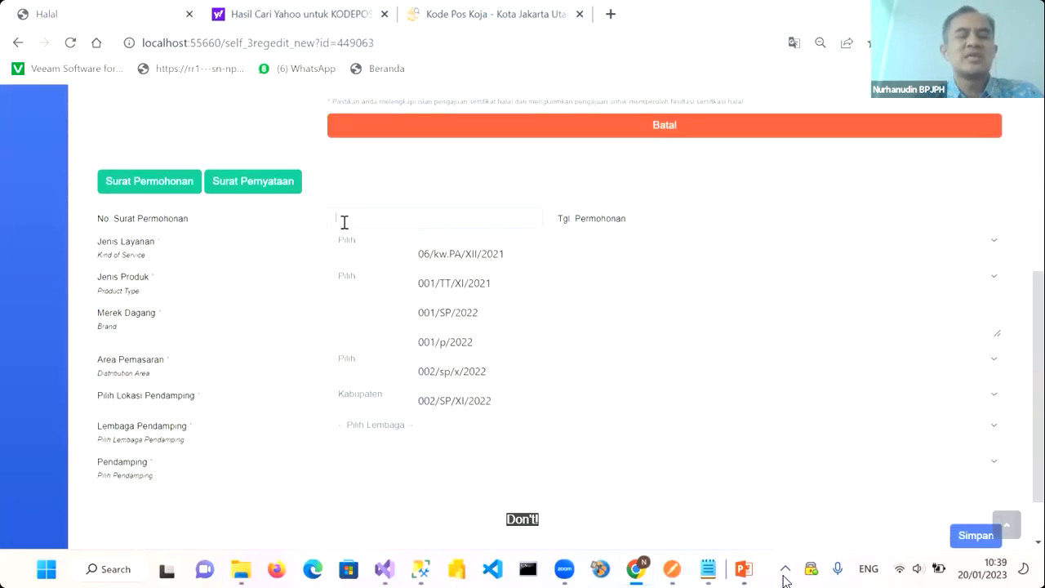
{"action": "type", "text": "002/S"}
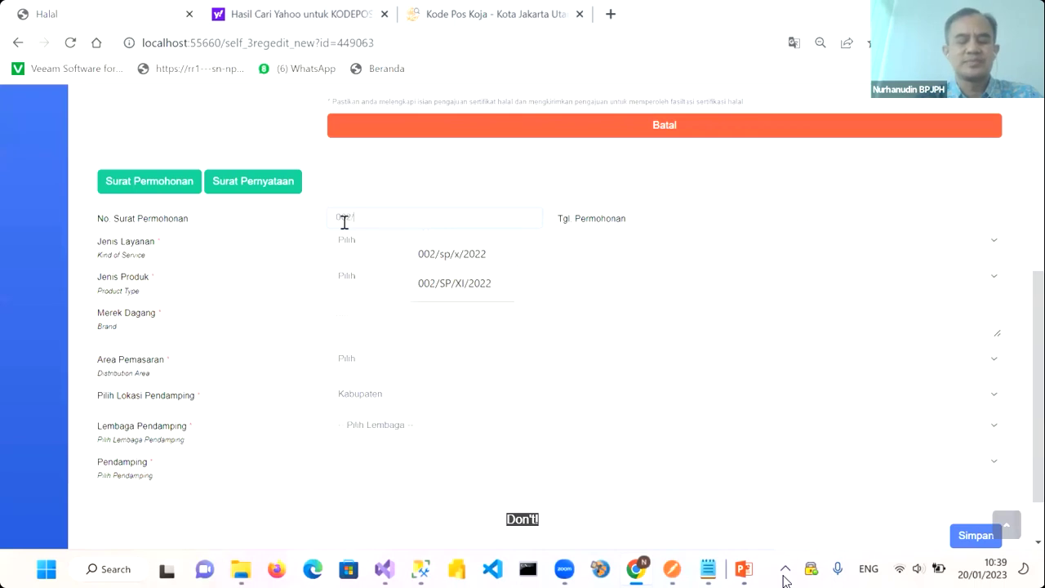
{"action": "type", "text": "P/2023"}
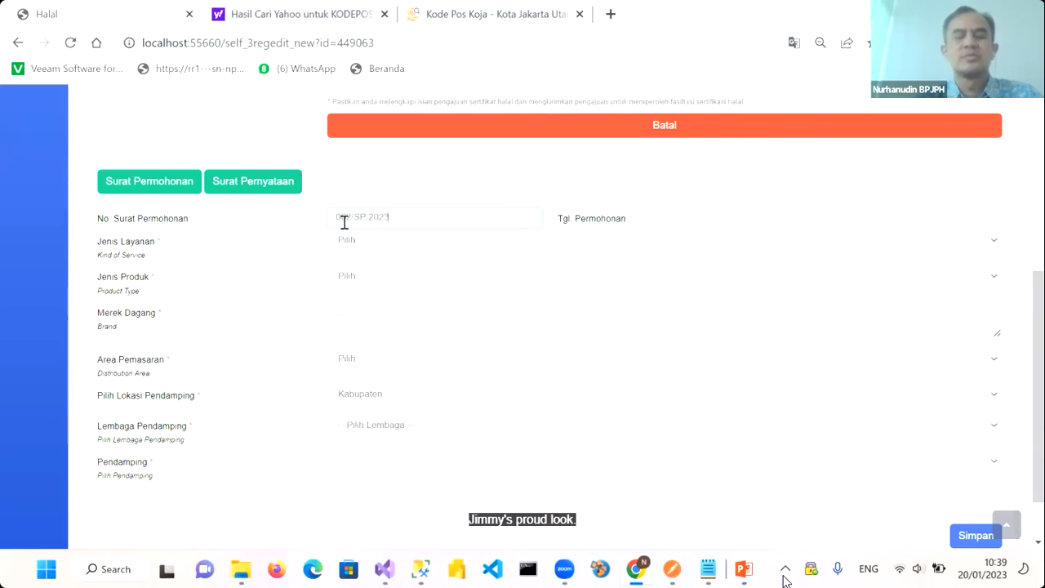
{"action": "left_click", "coordinate": [821, 217]}
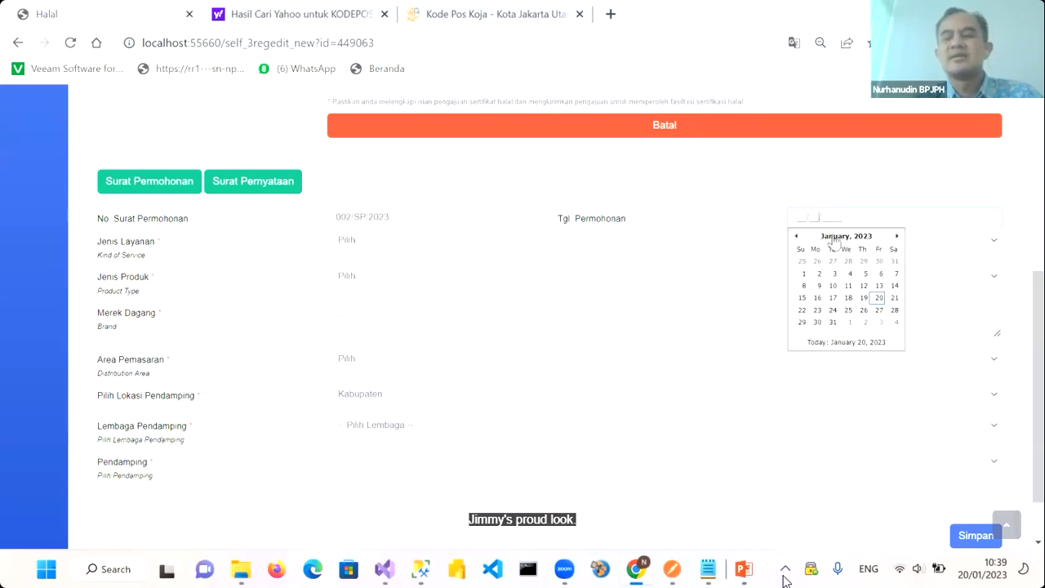
Set date 20/01/2023, service Minuman, type Minuman dengan pengolahan, brand JUICE SARTIKA, area Kabupaten/Kota
{"action": "left_click", "coordinate": [879, 297]}
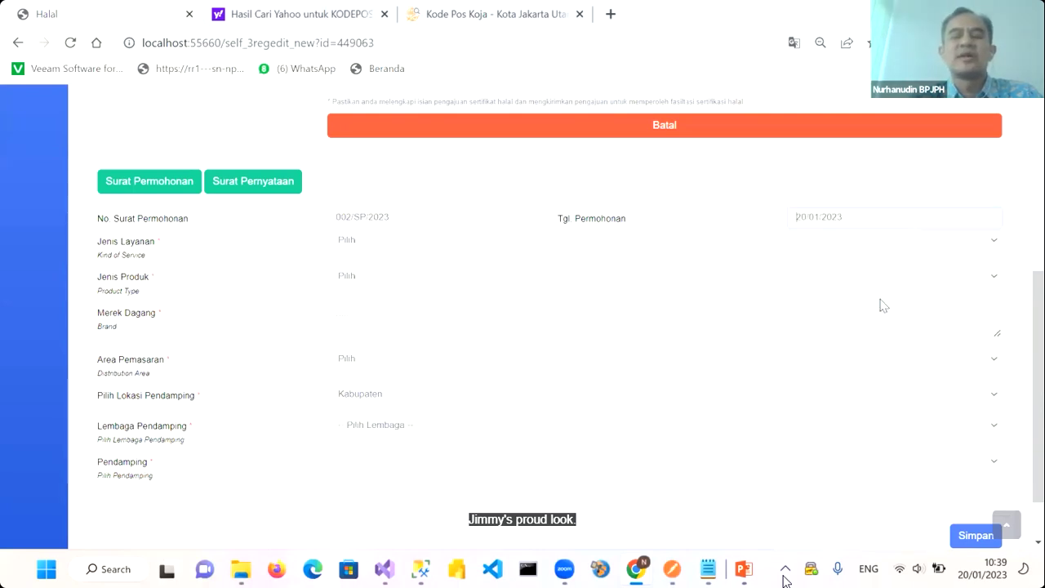
{"action": "left_click", "coordinate": [374, 243]}
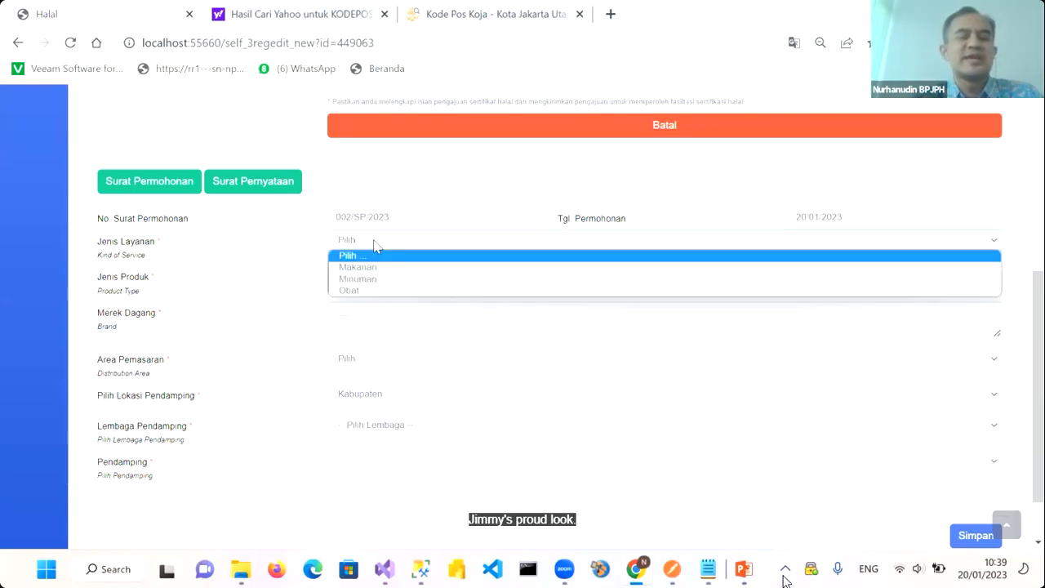
{"action": "left_click", "coordinate": [372, 280]}
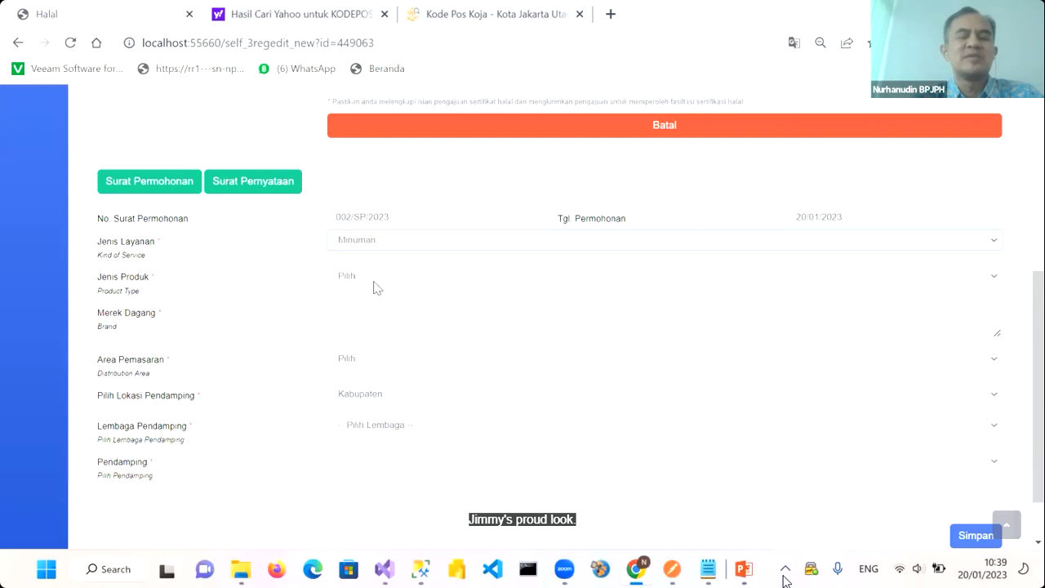
{"action": "left_click", "coordinate": [371, 286]}
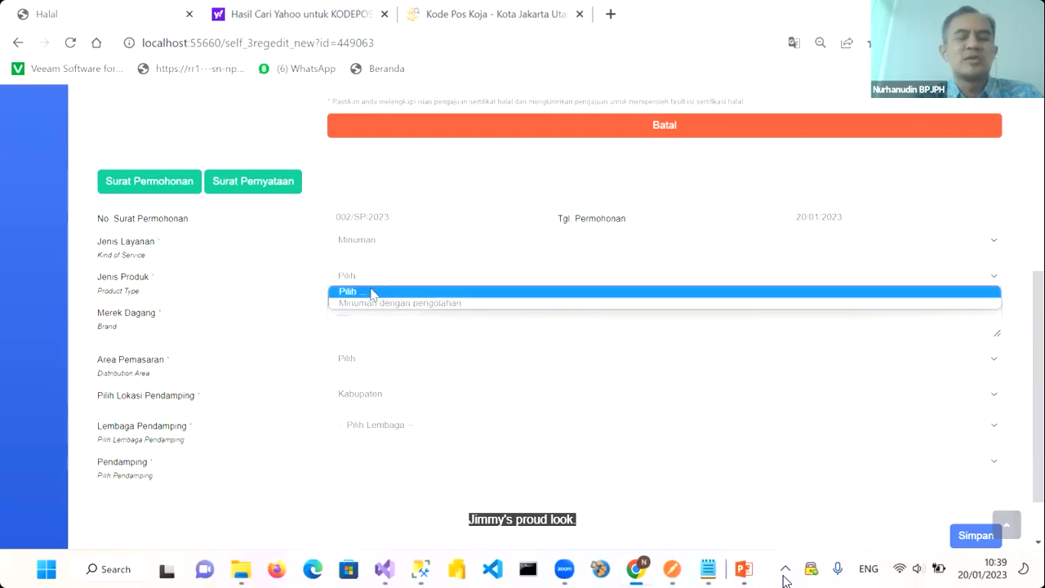
{"action": "left_click", "coordinate": [371, 304]}
{"action": "left_click", "coordinate": [343, 318]}
{"action": "type", "text": "JUICE SARTIKA"}
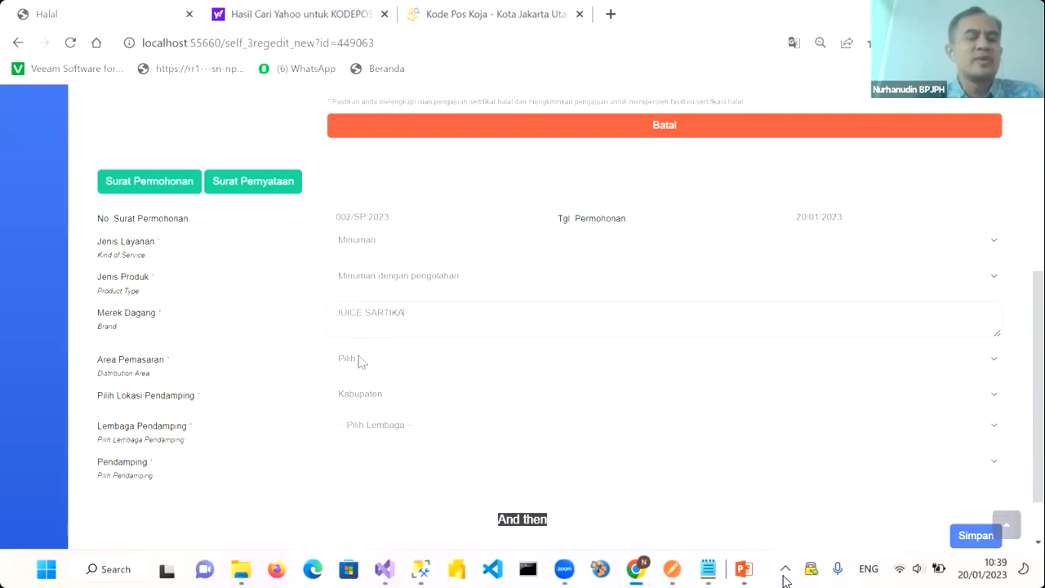
{"action": "scroll", "coordinate": [360, 361], "scroll_direction": "down", "scroll_amount": 1}
{"action": "left_click", "coordinate": [381, 309]}
{"action": "left_click", "coordinate": [372, 336]}
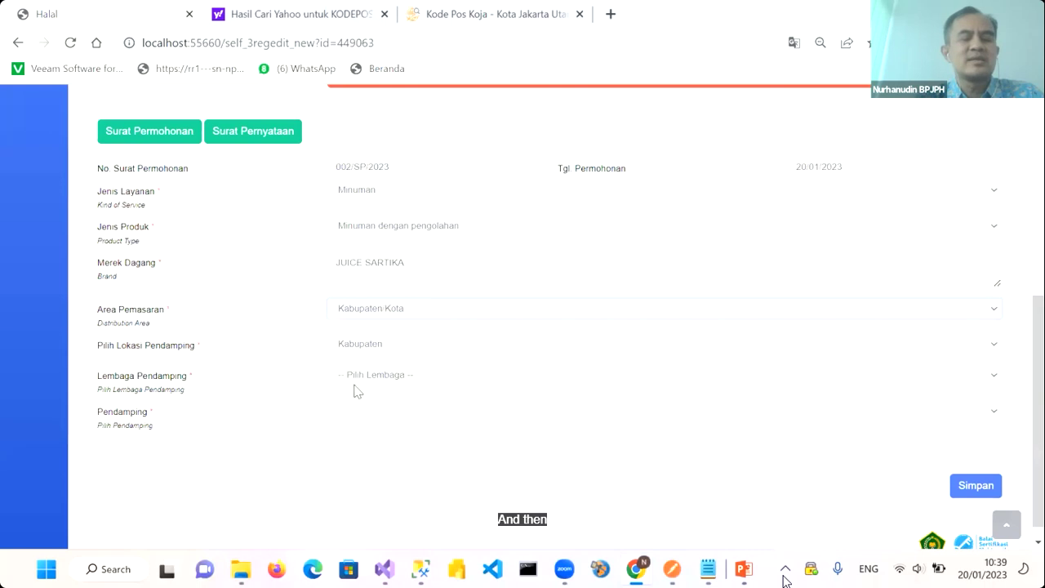
Choose GERAKAN PEMUDA ANSOR as assisting institution, assign the Koja assistant, and save
{"action": "left_click", "coordinate": [365, 380]}
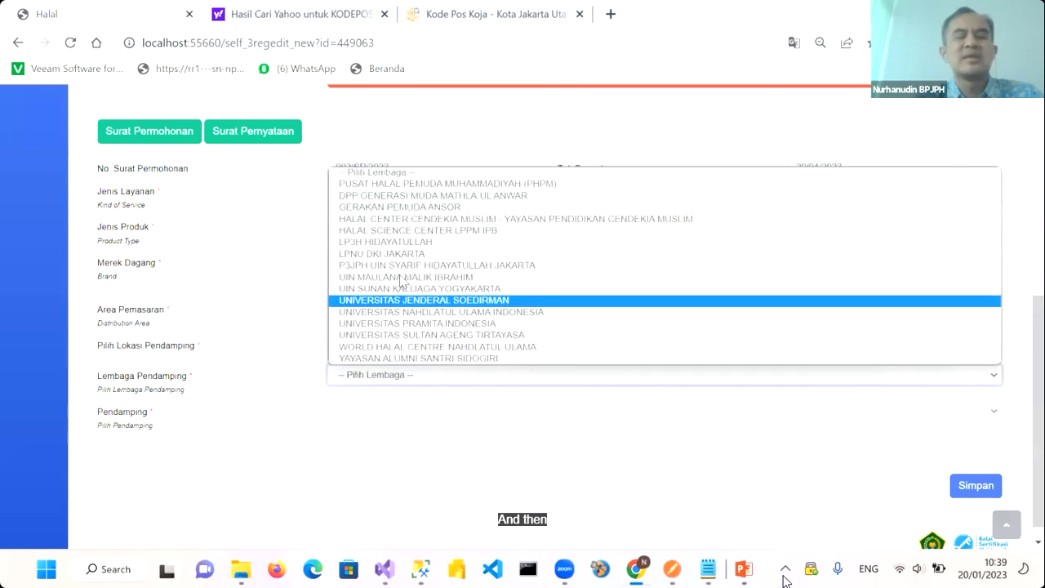
{"action": "left_click", "coordinate": [393, 209]}
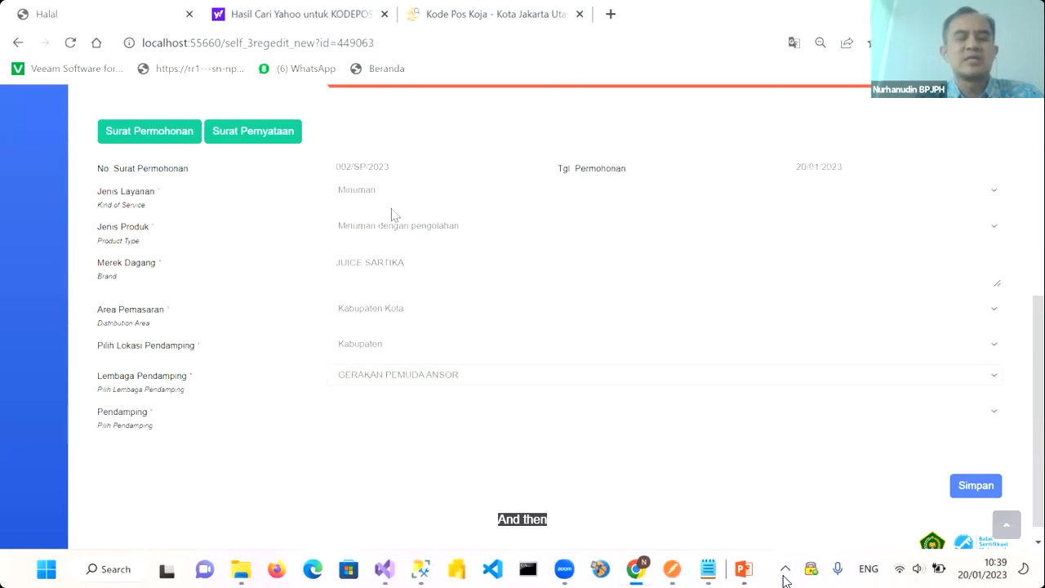
{"action": "left_click", "coordinate": [349, 415]}
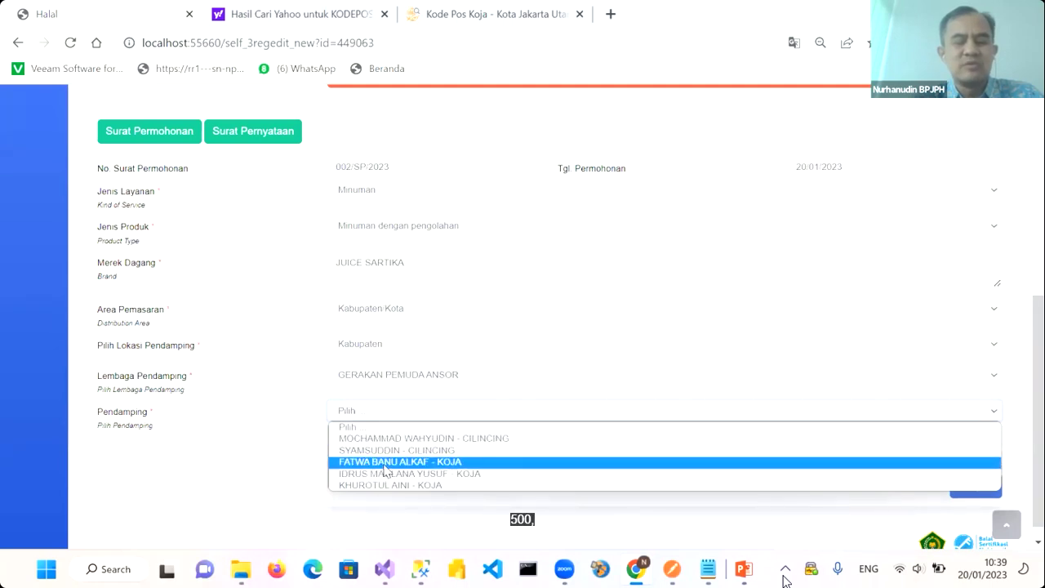
{"action": "left_click", "coordinate": [386, 463]}
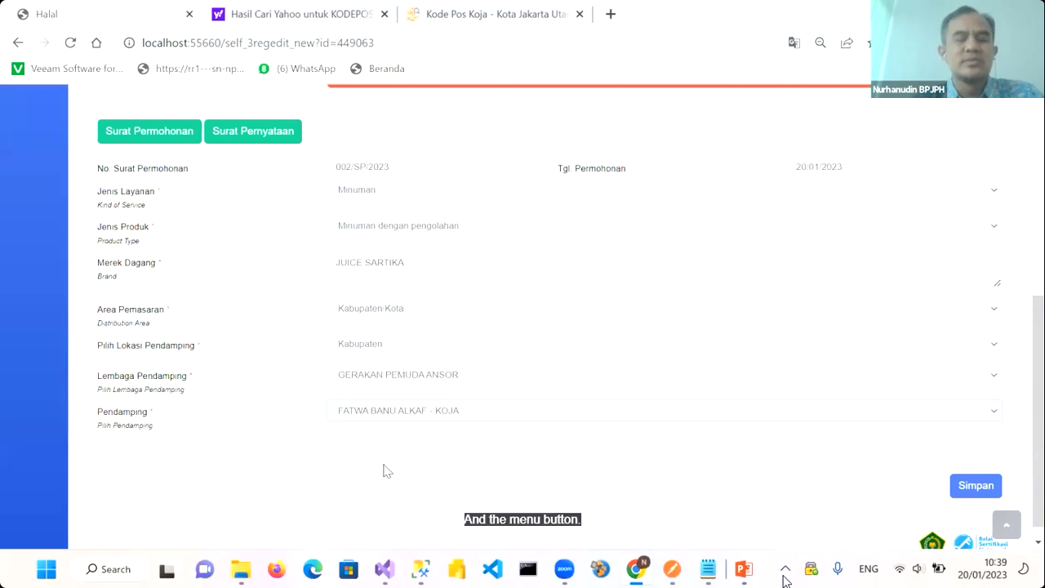
{"action": "left_click", "coordinate": [394, 420]}
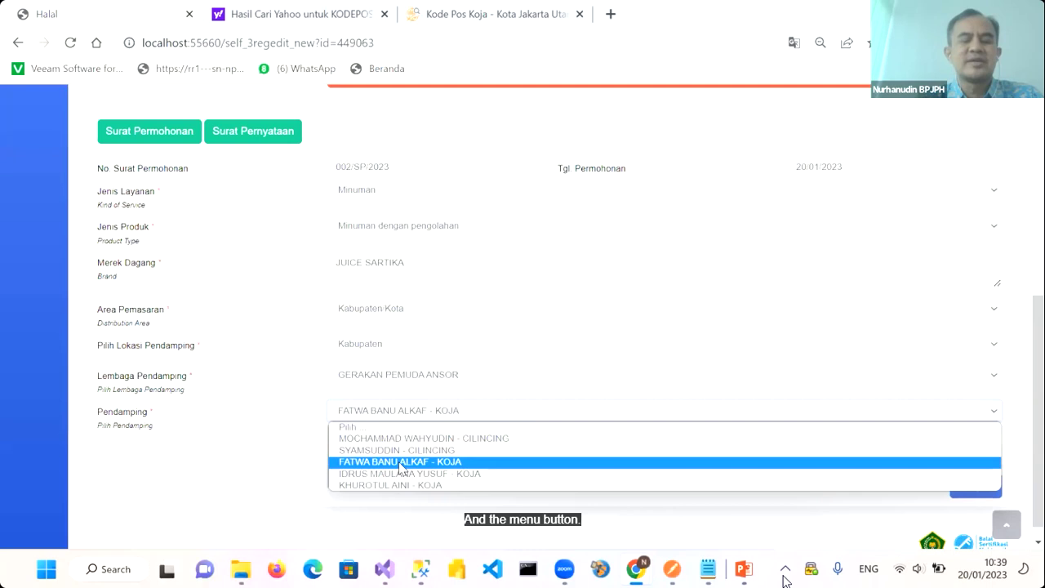
{"action": "left_click", "coordinate": [400, 467]}
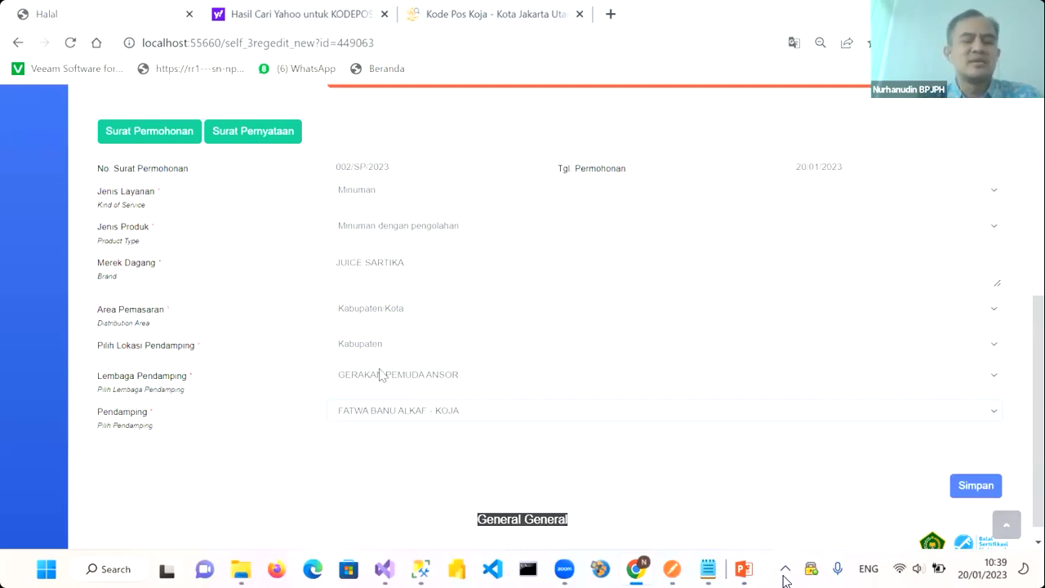
{"action": "left_click", "coordinate": [966, 487]}
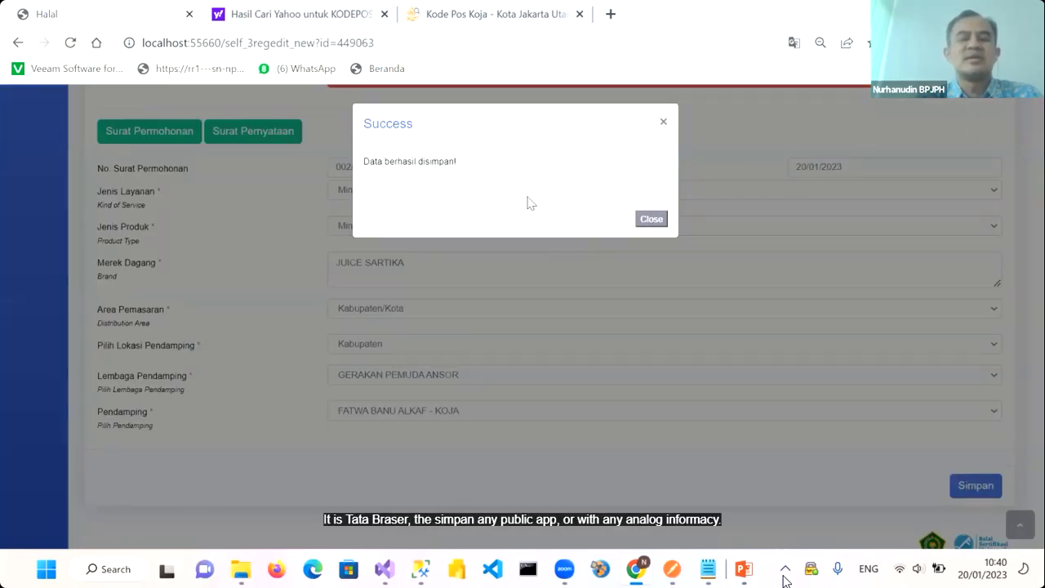
Dismiss the save confirmation and go to the Pabrik & Outlet tab listing SARTIKA JUICE
{"action": "left_click", "coordinate": [653, 221]}
{"action": "scroll", "coordinate": [522, 286], "scroll_direction": "up", "scroll_amount": 5}
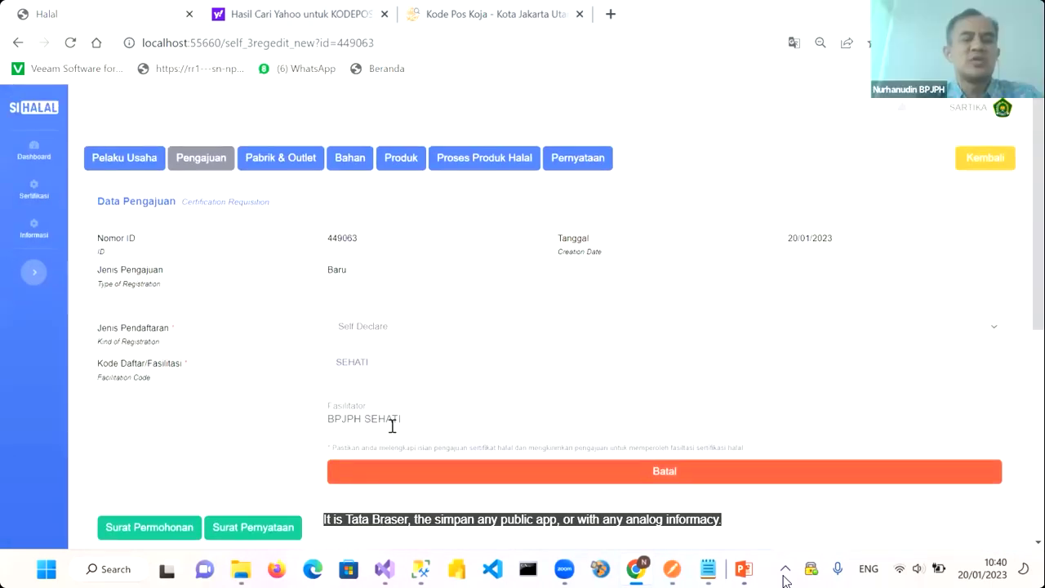
{"action": "left_click", "coordinate": [269, 161]}
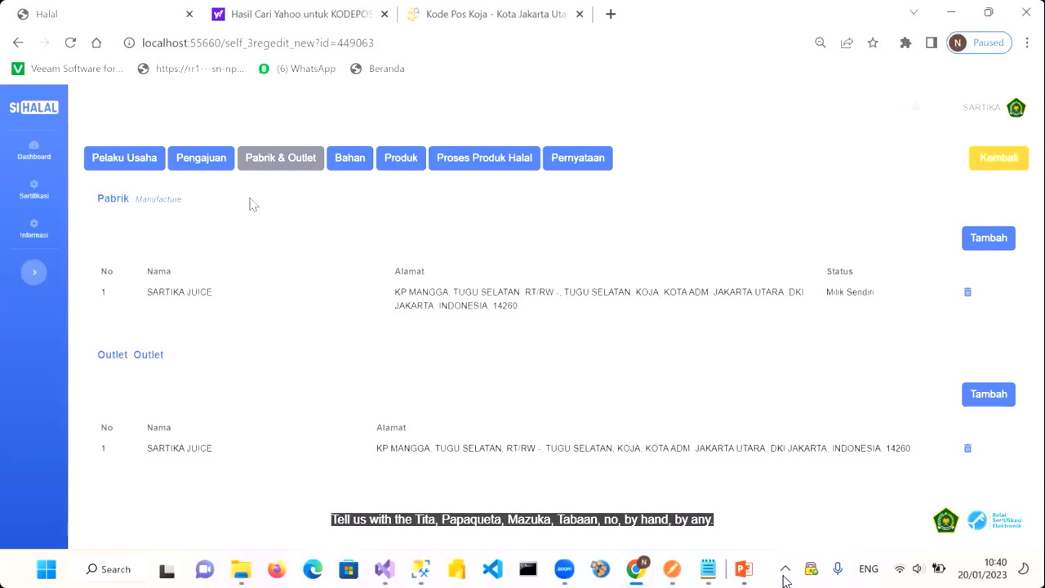
Go to the Bahan tab and try Cleaning Agent and Kemasan before leaving Jenis Bahan on Bahan
{"action": "left_click", "coordinate": [350, 159]}
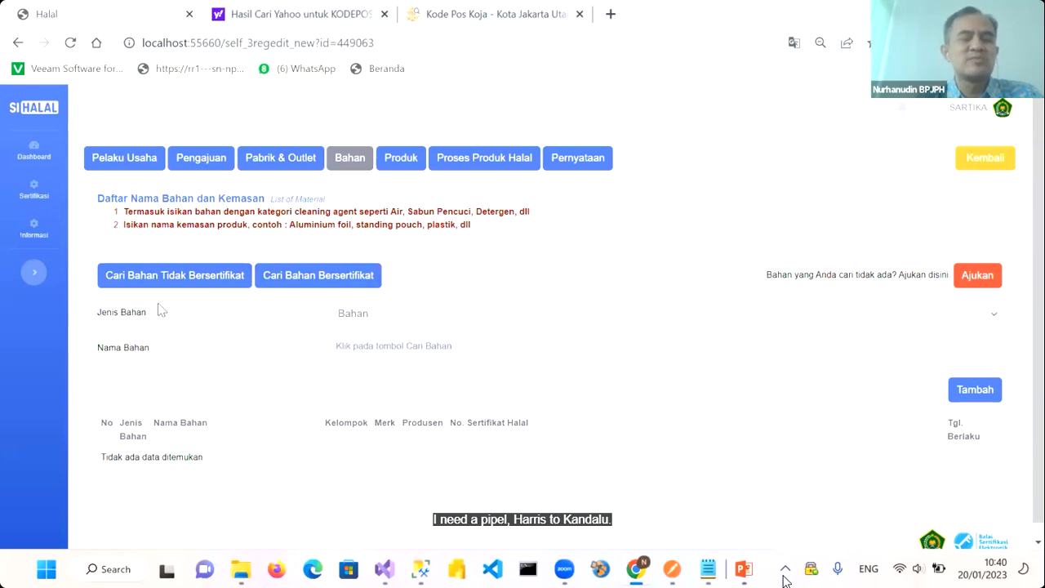
{"action": "scroll", "coordinate": [299, 317], "scroll_direction": "down", "scroll_amount": 1}
{"action": "scroll", "coordinate": [302, 317], "scroll_direction": "up", "scroll_amount": 1}
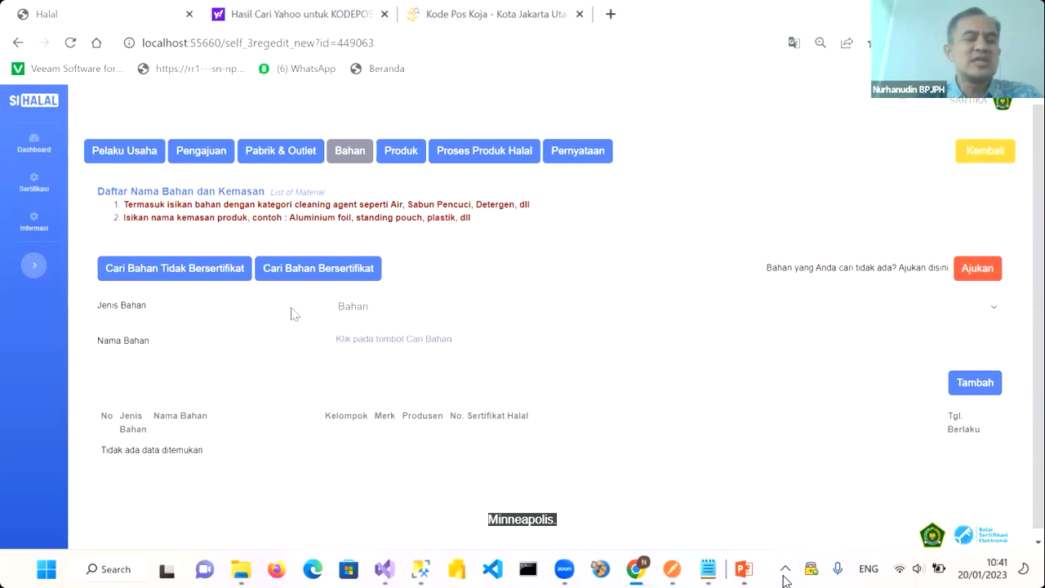
{"action": "left_click", "coordinate": [404, 314]}
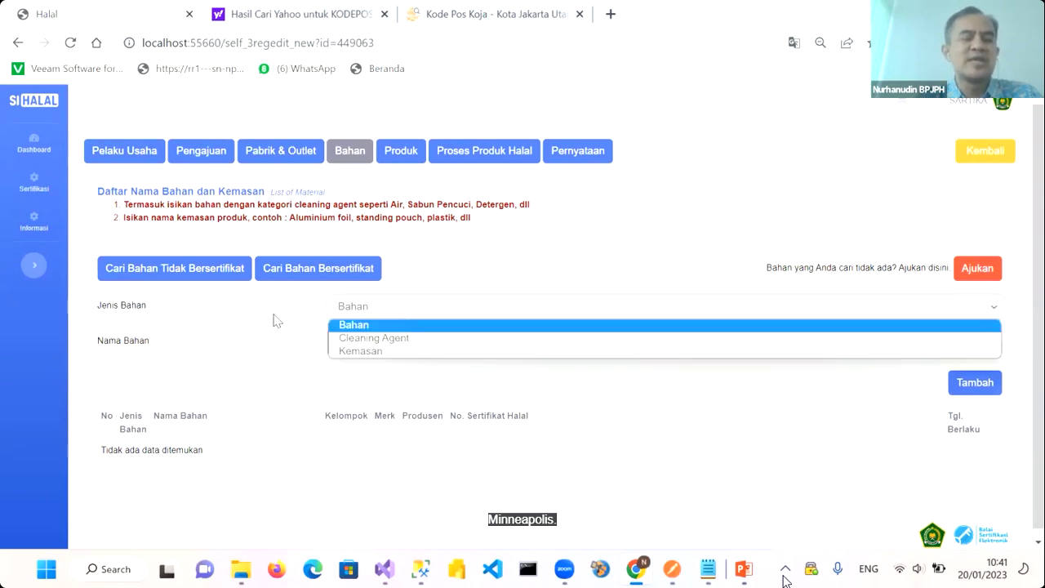
{"action": "left_click", "coordinate": [360, 329]}
{"action": "left_click", "coordinate": [366, 311]}
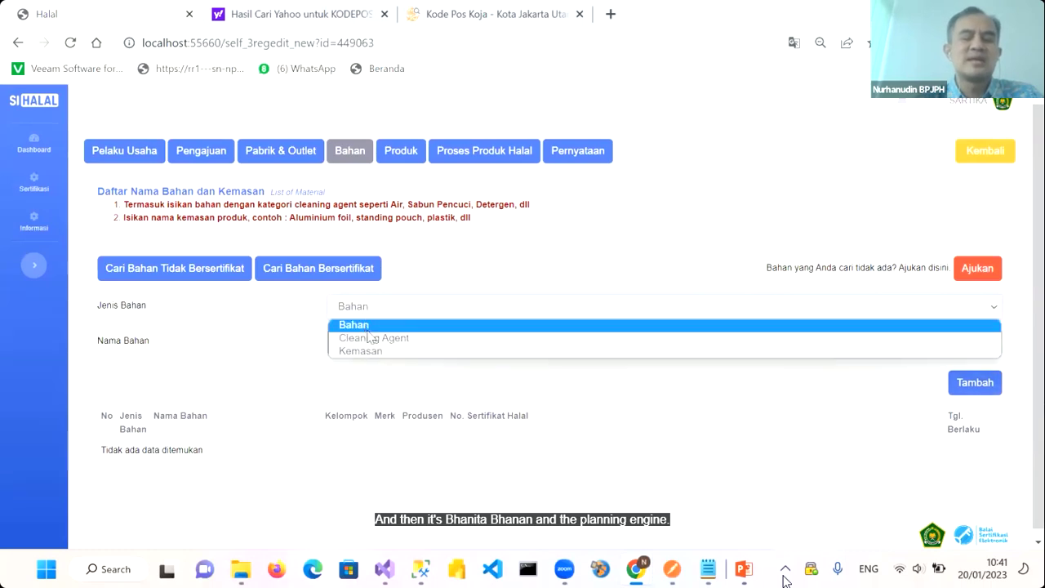
{"action": "left_click", "coordinate": [371, 338]}
{"action": "left_click", "coordinate": [371, 314]}
{"action": "left_click", "coordinate": [369, 350]}
{"action": "left_click", "coordinate": [364, 314]}
{"action": "left_click", "coordinate": [365, 329]}
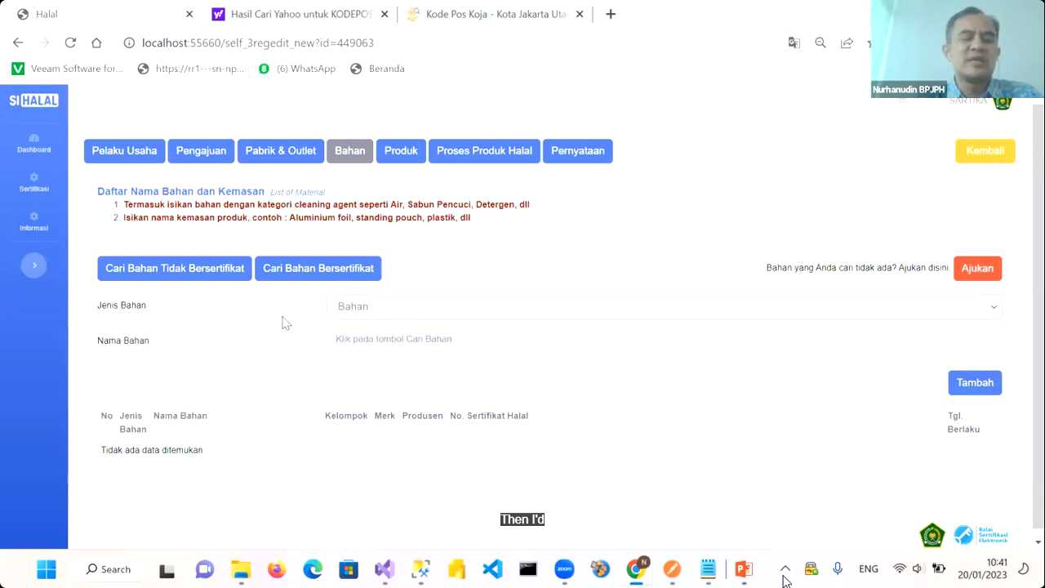
{"action": "left_click", "coordinate": [363, 304]}
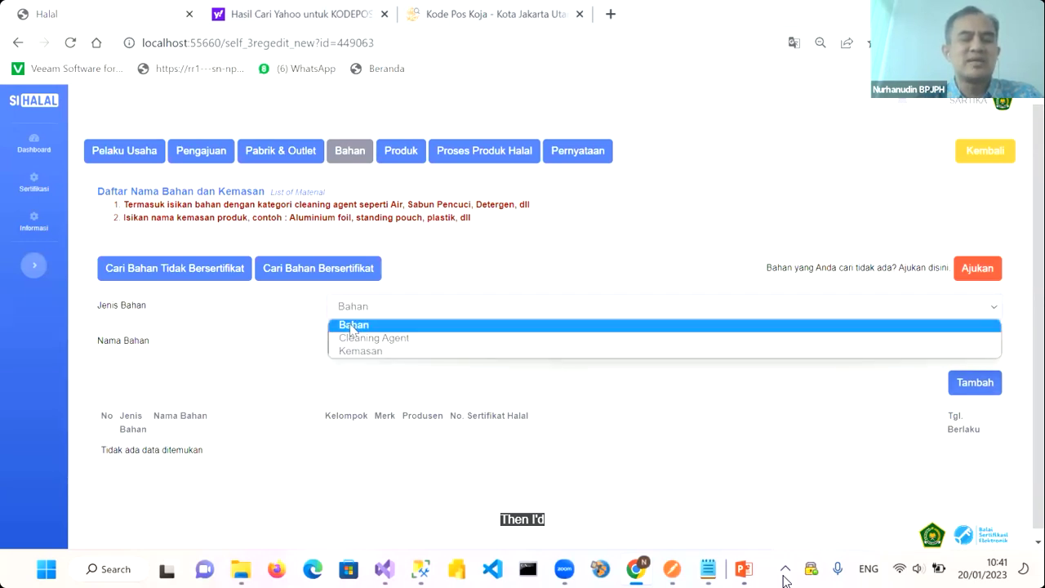
{"action": "left_click", "coordinate": [353, 326]}
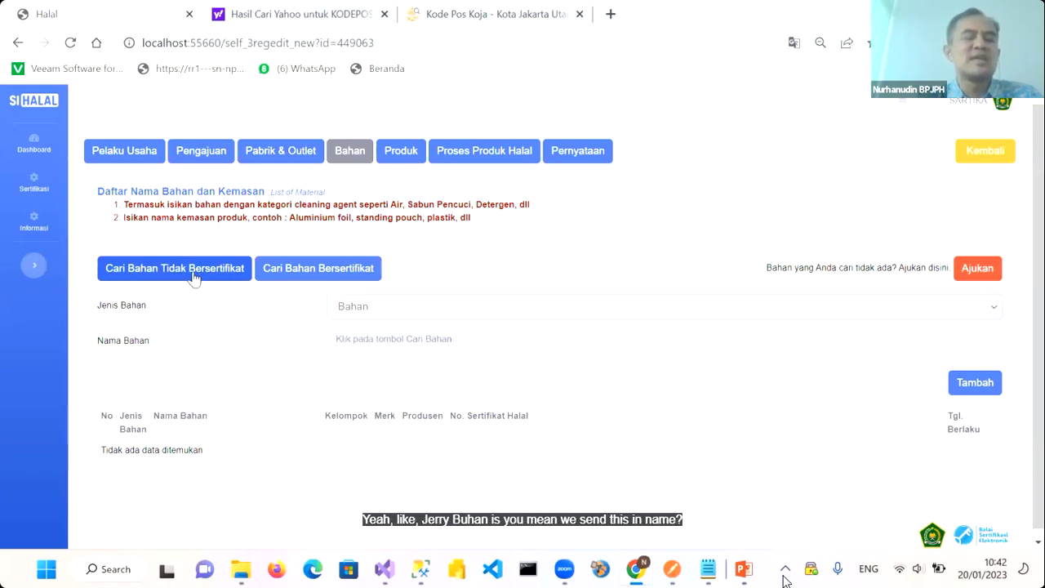
Search uncertified materials for Mangga and add Buah Mangga (Bahan Nabati) to the Bahan list
{"action": "left_click", "coordinate": [195, 273]}
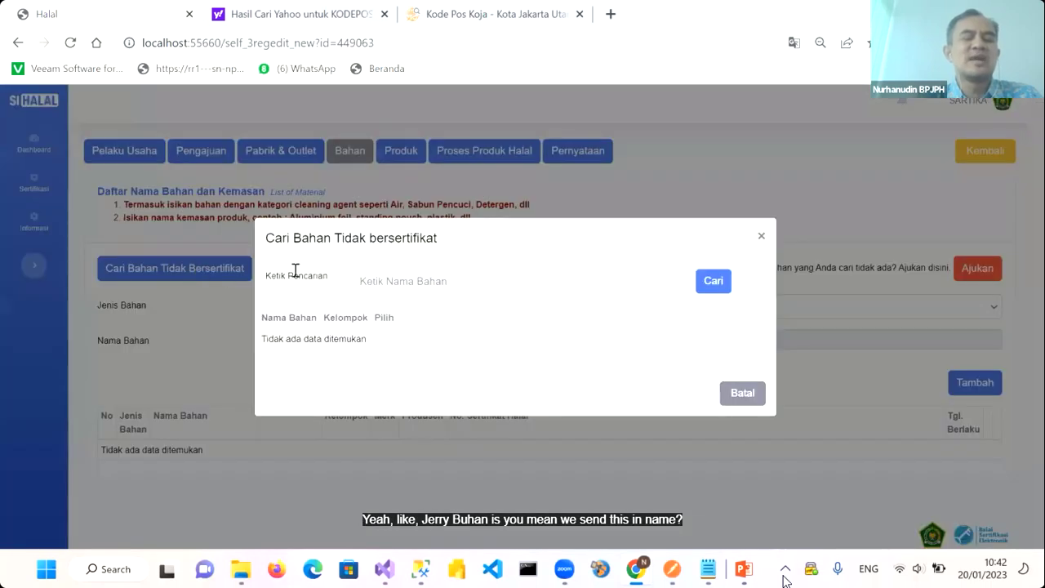
{"action": "left_click", "coordinate": [390, 281]}
{"action": "type", "text": "AN"}
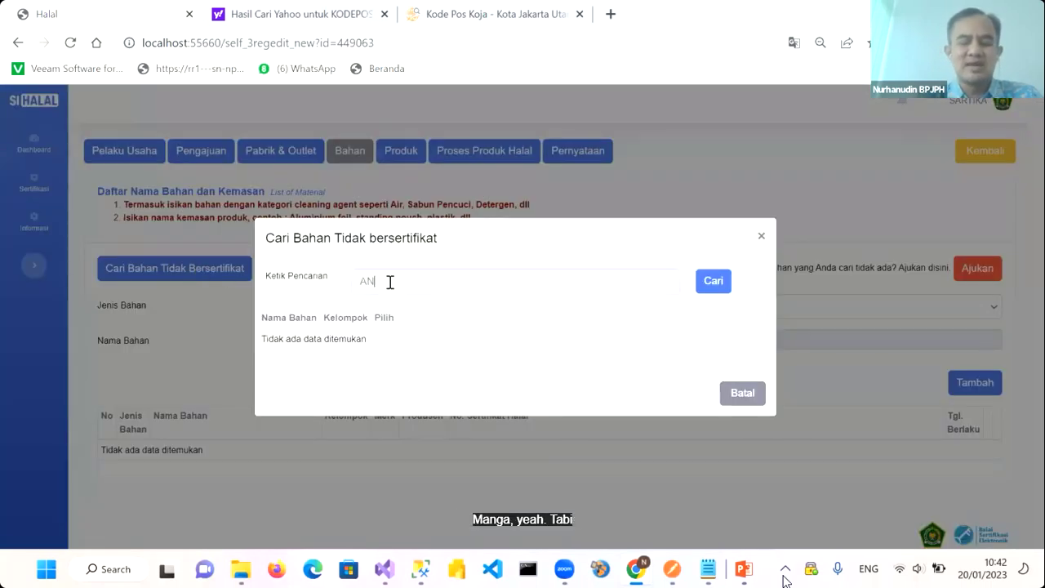
{"action": "type", "text": "GG"}
{"action": "key", "text": "BackSpace"}
{"action": "key", "text": "BackSpace"}
{"action": "key", "text": "BackSpace"}
{"action": "key", "text": "BackSpace"}
{"action": "key", "text": "Caps_Lock"}
{"action": "type", "text": "Man"}
{"action": "left_click", "coordinate": [710, 291]}
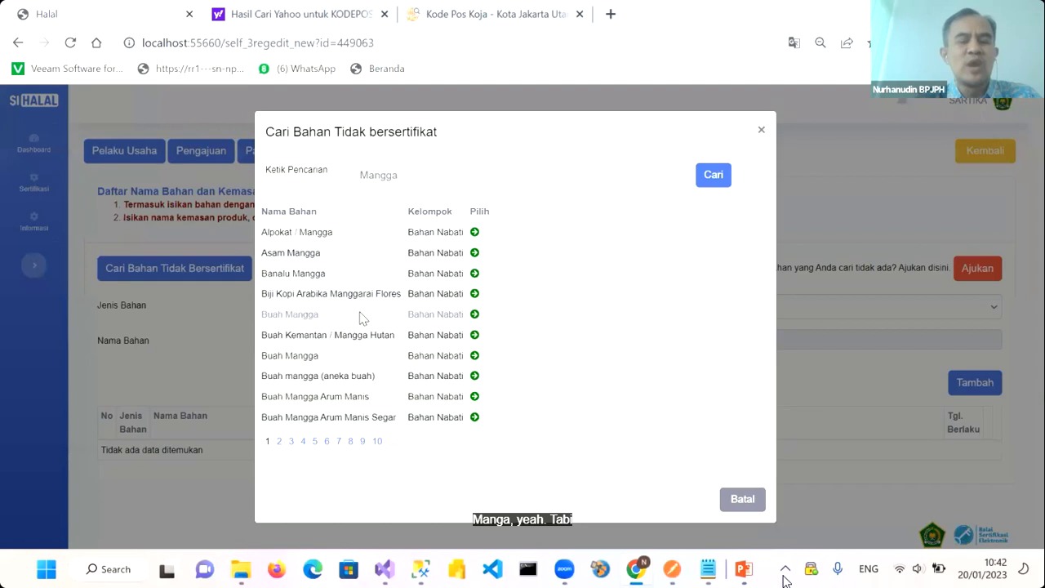
{"action": "left_click", "coordinate": [477, 314]}
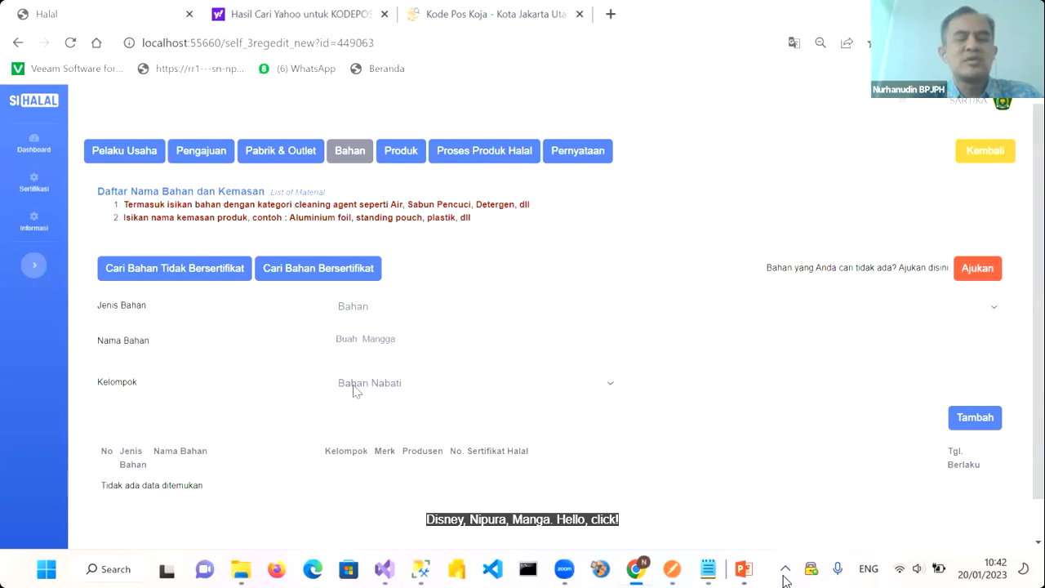
{"action": "left_click", "coordinate": [968, 418]}
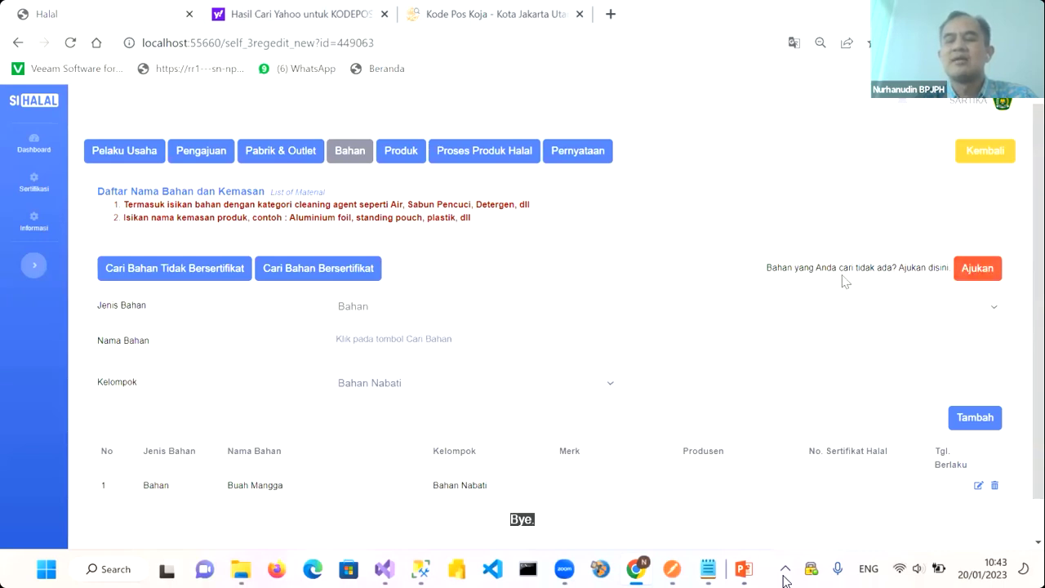
{"action": "left_click", "coordinate": [181, 273]}
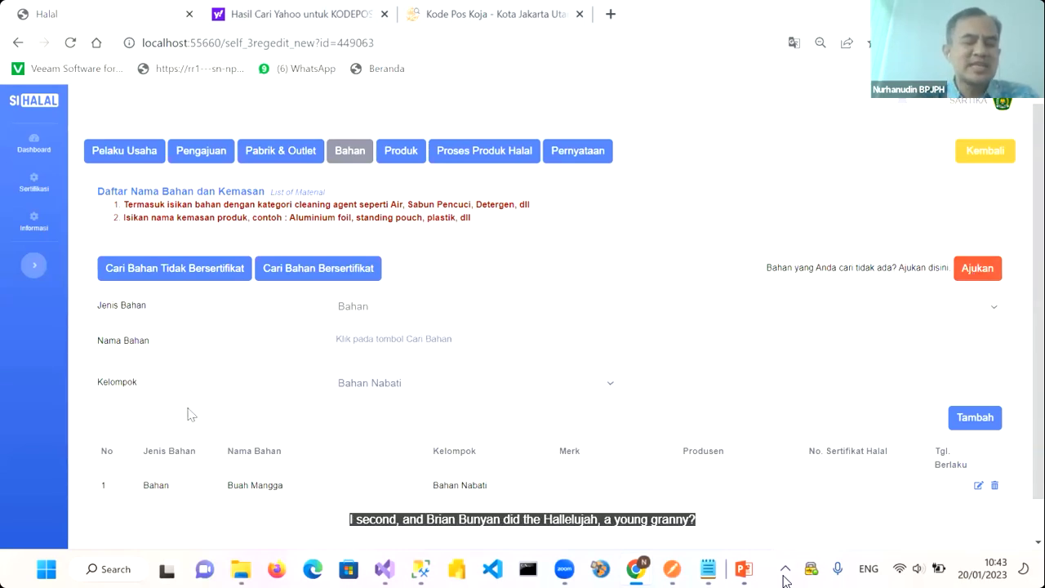
{"action": "scroll", "coordinate": [168, 418], "scroll_direction": "down", "scroll_amount": 1}
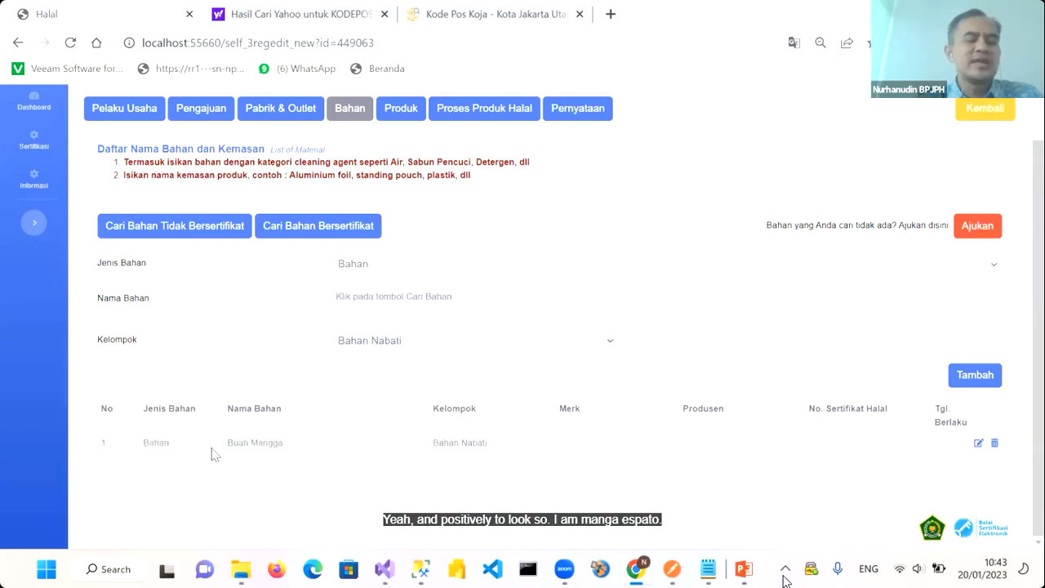
Search uncertified materials for Es Batu and add Air Es Batu to the Bahan list
{"action": "left_click", "coordinate": [168, 231]}
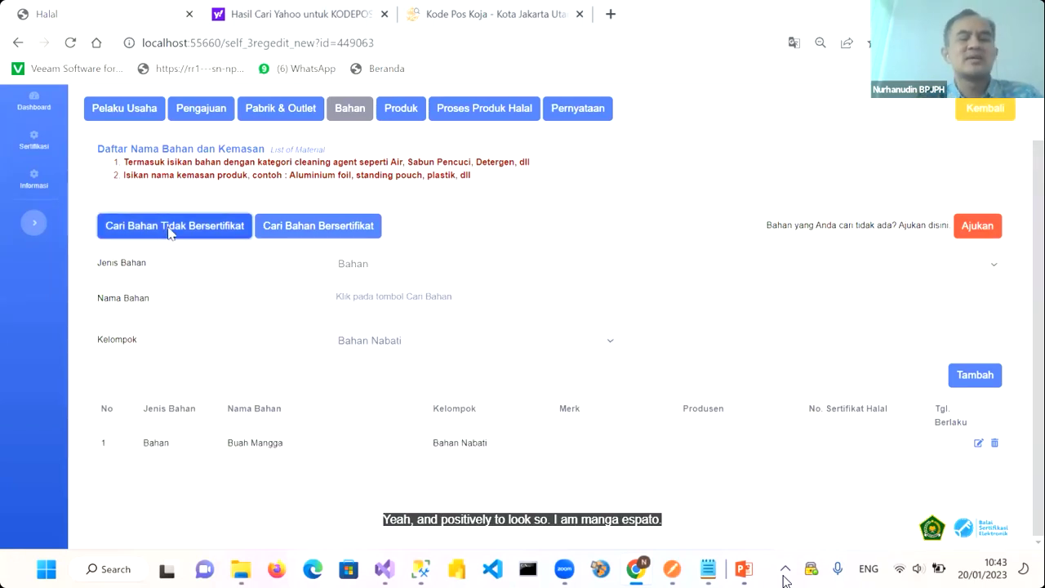
{"action": "left_click_drag", "start_coordinate": [392, 174], "coordinate": [284, 168]}
{"action": "type", "text": "Es Batu"}
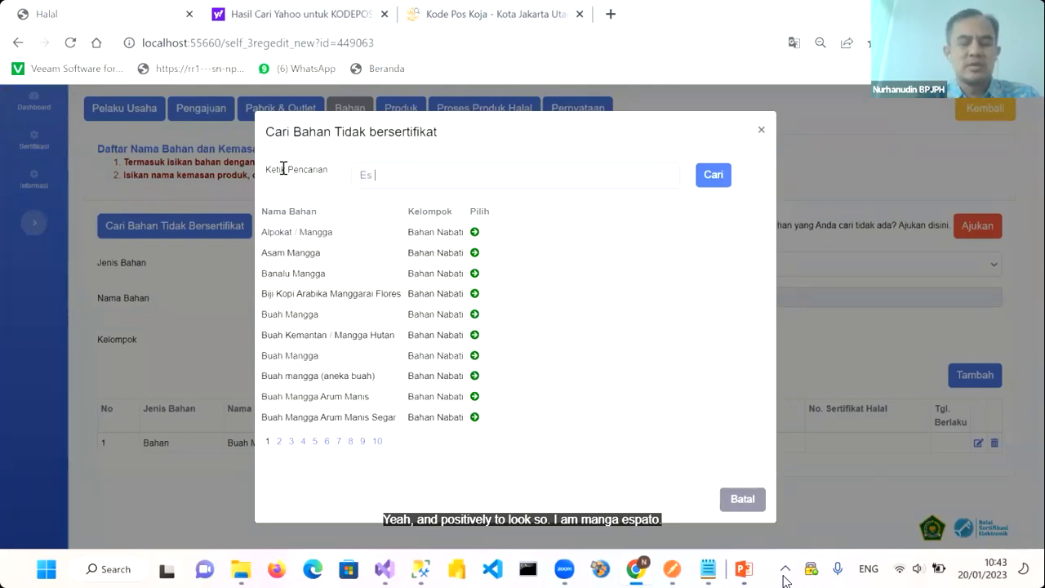
{"action": "left_click", "coordinate": [710, 176]}
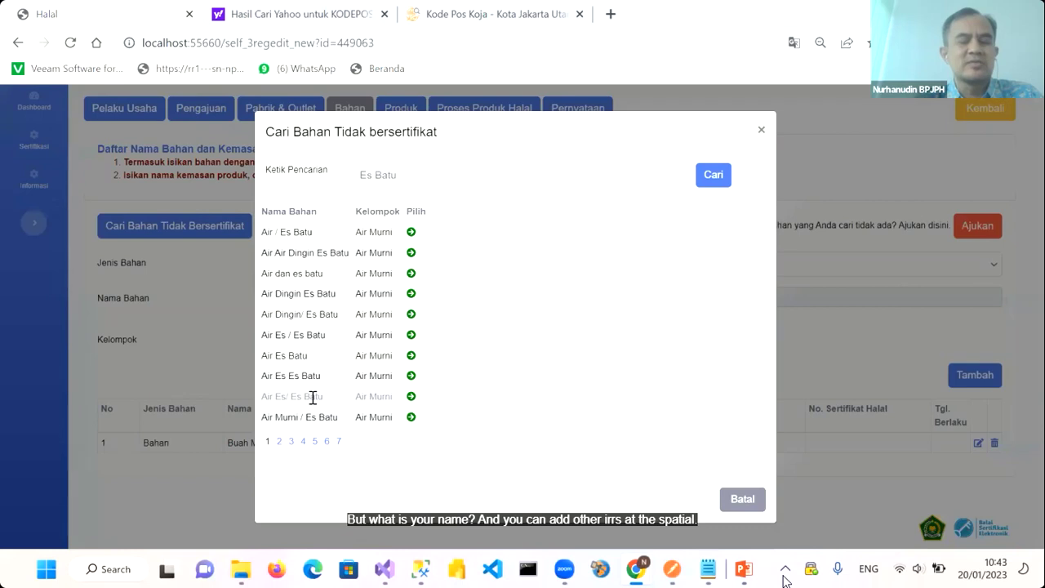
{"action": "left_click", "coordinate": [411, 357]}
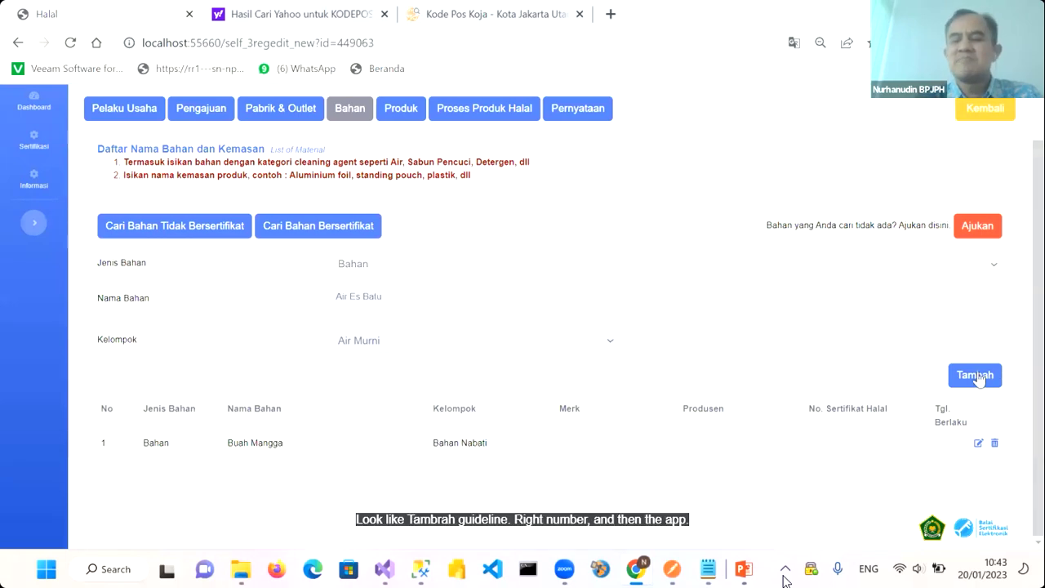
{"action": "left_click", "coordinate": [975, 377]}
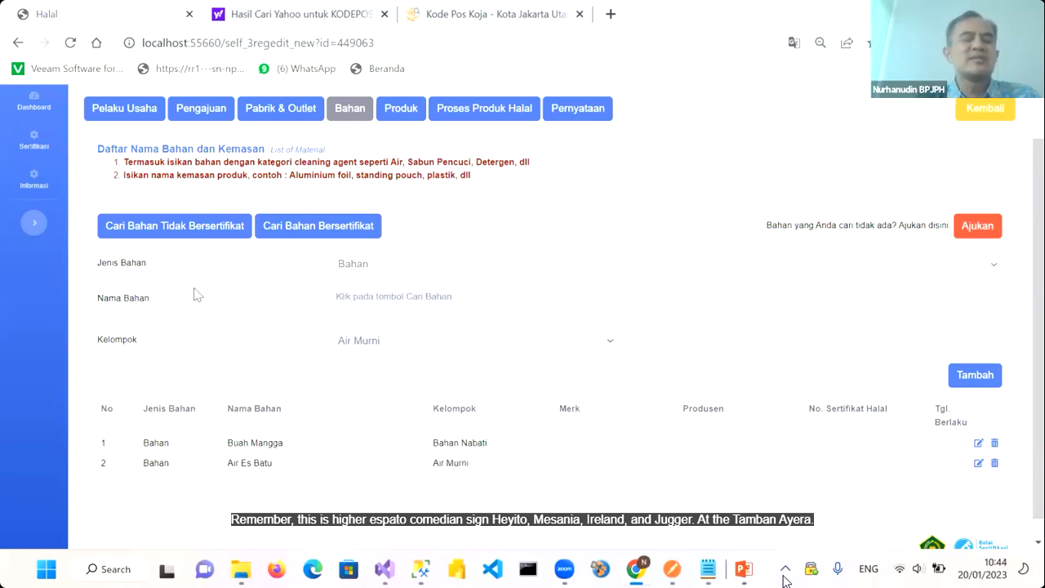
Search 'Ai' and add Air from the Air Murni group to the Bahan list
{"action": "left_click", "coordinate": [174, 232]}
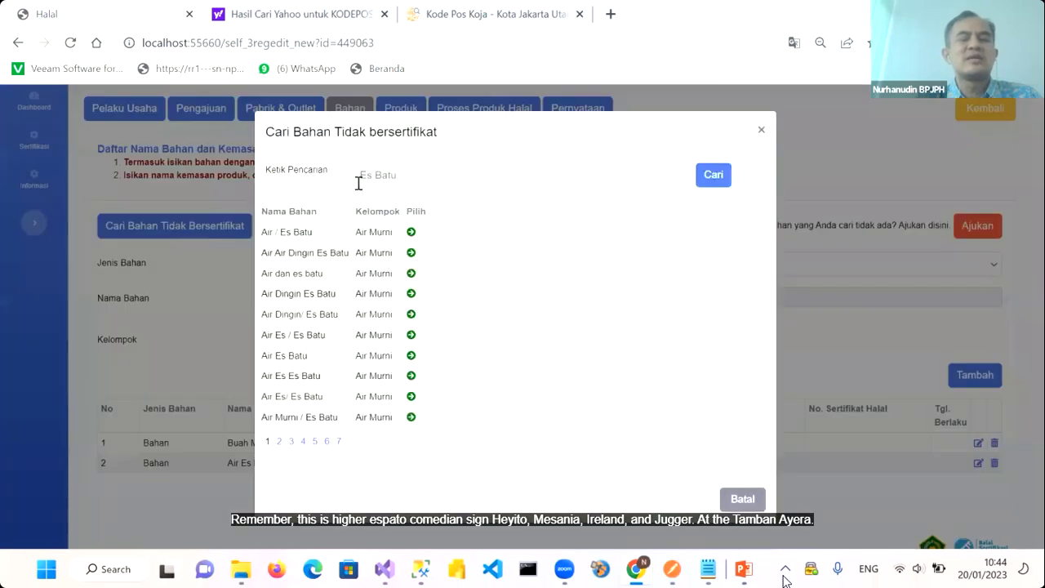
{"action": "triple_click", "coordinate": [357, 179]}
{"action": "type", "text": "Air"}
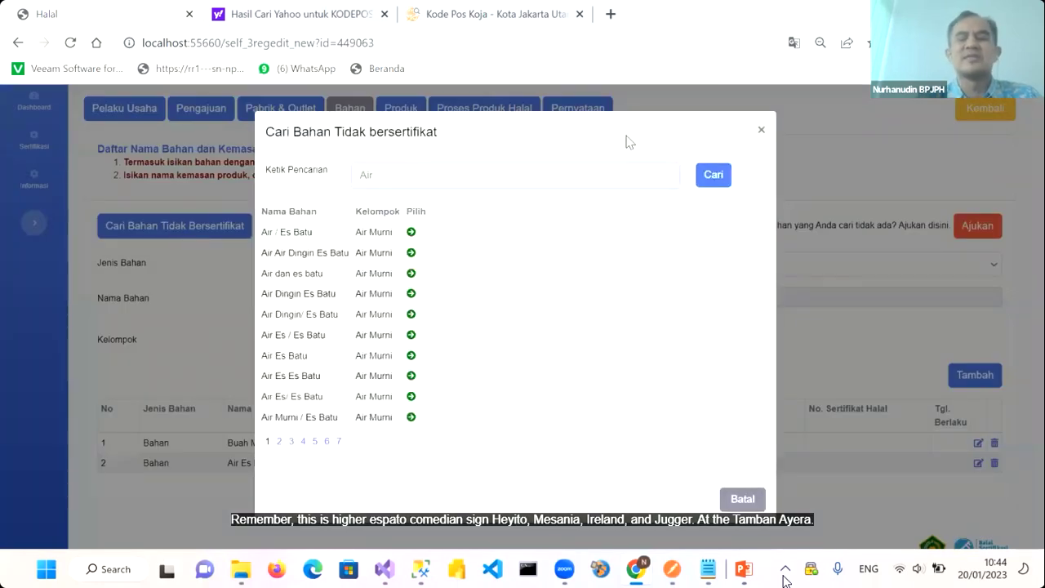
{"action": "left_click", "coordinate": [712, 176]}
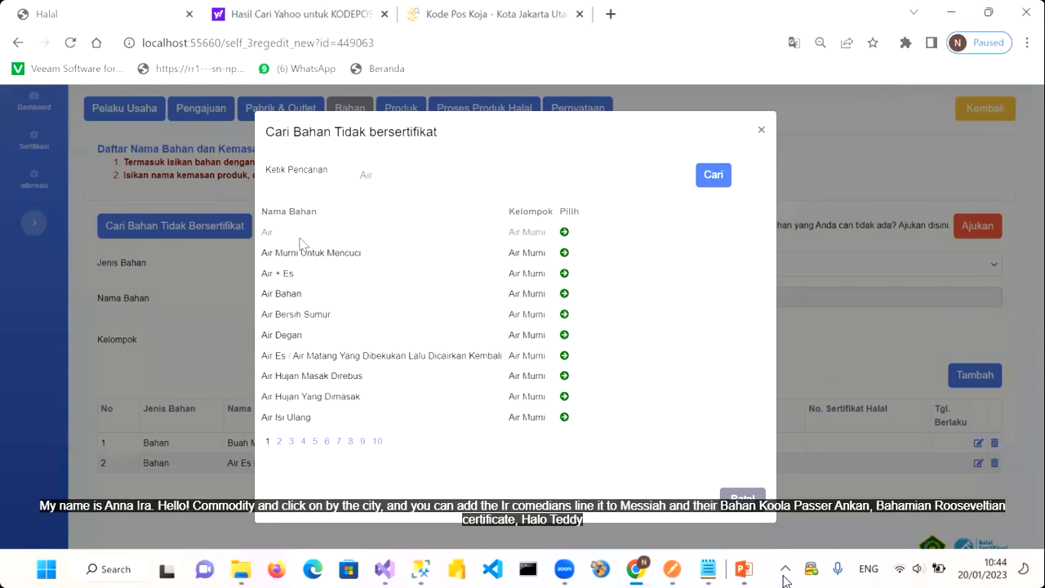
{"action": "left_click", "coordinate": [564, 233]}
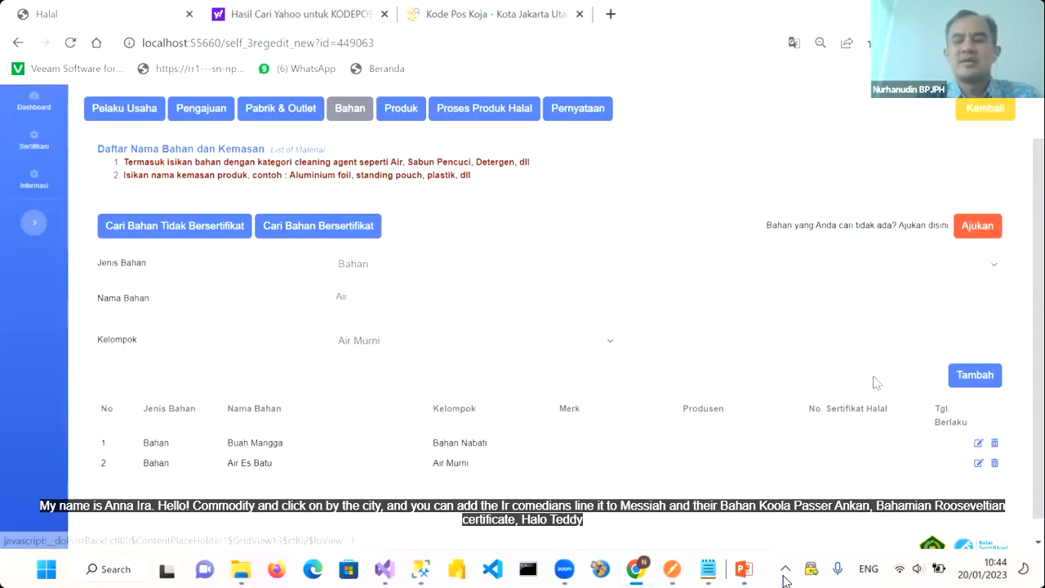
{"action": "left_click", "coordinate": [974, 376]}
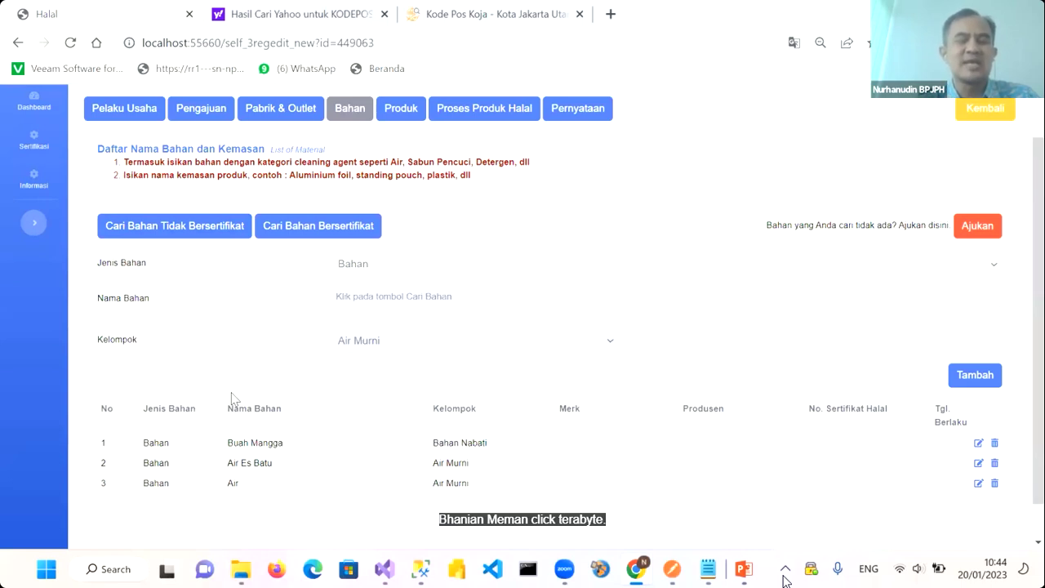
{"action": "left_click", "coordinate": [323, 230]}
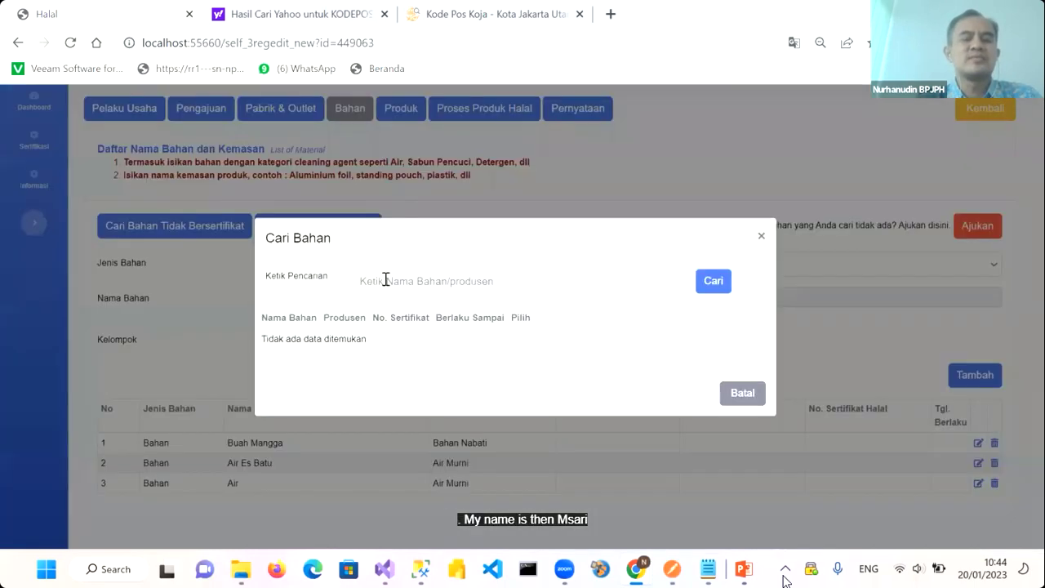
Search certified ingredients for Gula Pasir and pick Gulaku tebu 100 g from PT Gula Putih Mataram
{"action": "left_click", "coordinate": [488, 281]}
{"action": "type", "text": "Gula Pasir"}
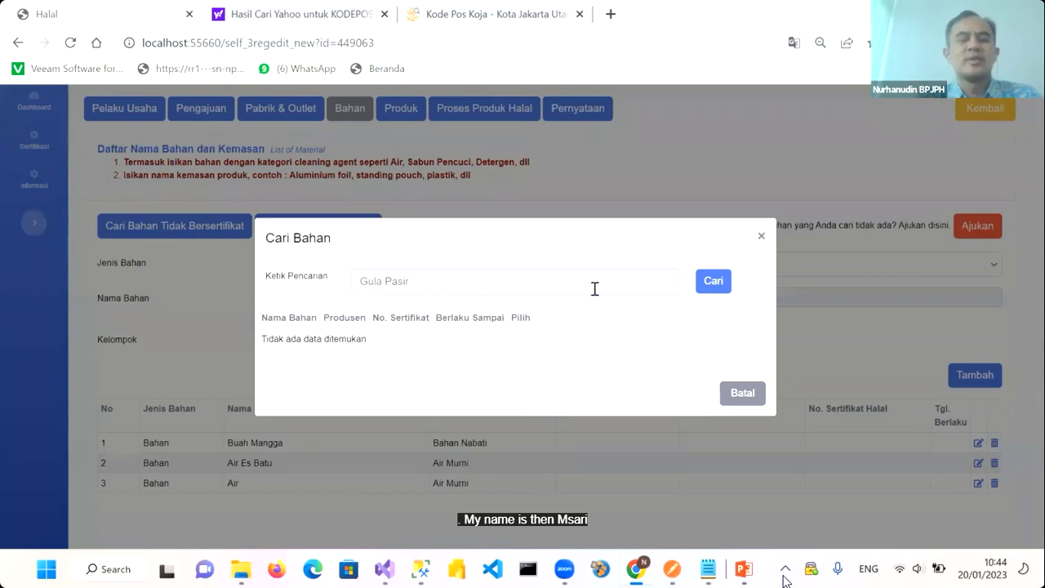
{"action": "left_click", "coordinate": [718, 289]}
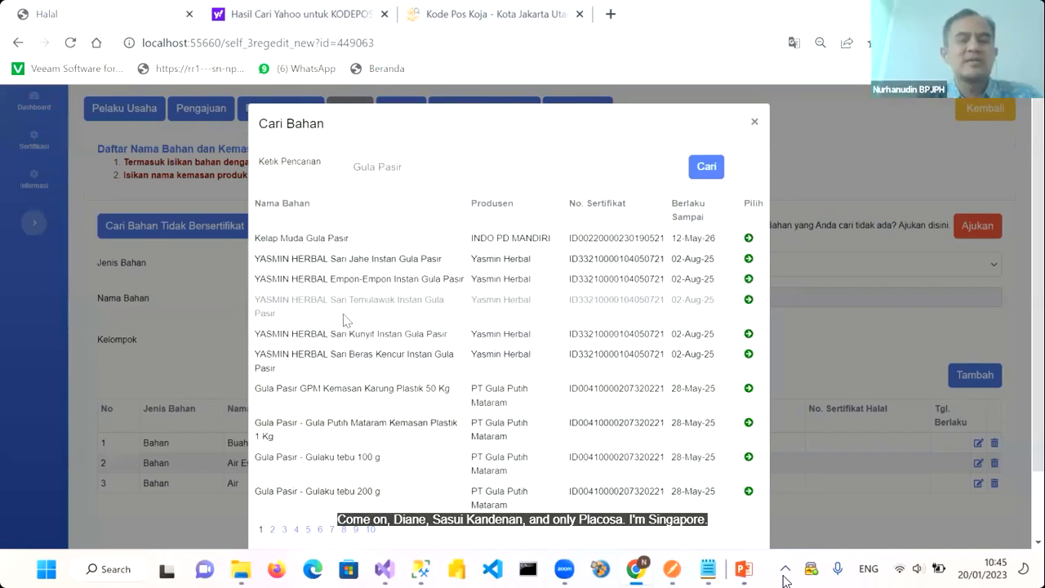
{"action": "scroll", "coordinate": [343, 318], "scroll_direction": "down", "scroll_amount": 1}
{"action": "scroll", "coordinate": [343, 317], "scroll_direction": "up", "scroll_amount": 1}
{"action": "scroll", "coordinate": [343, 316], "scroll_direction": "down", "scroll_amount": 1}
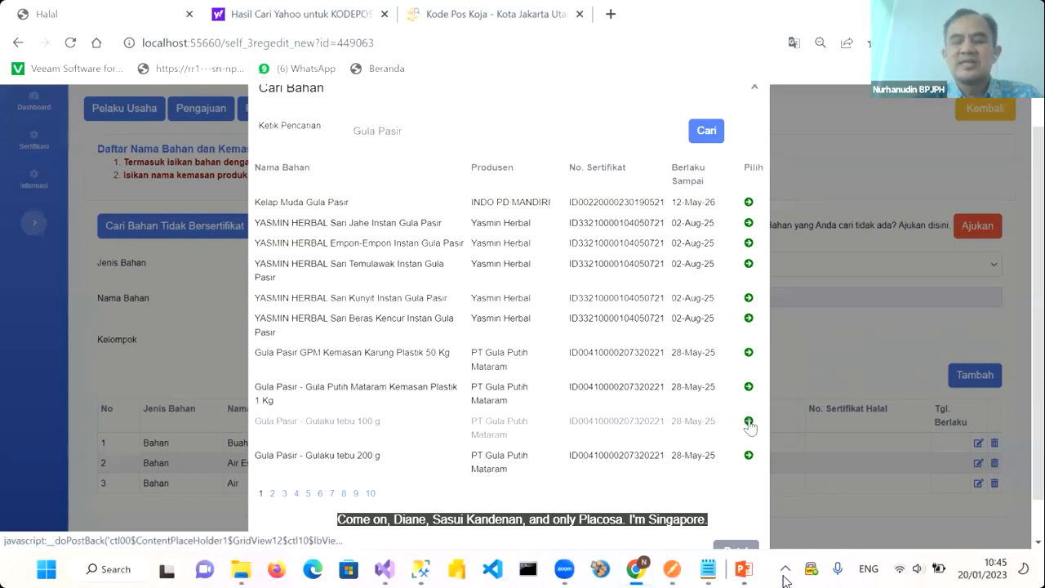
{"action": "left_click", "coordinate": [749, 422]}
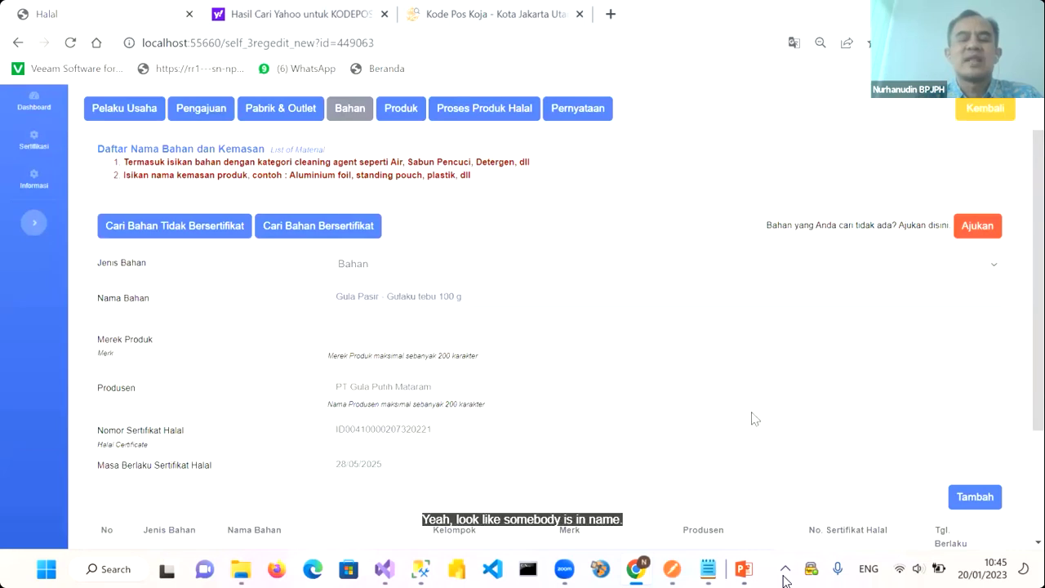
Add the certified Gula Pasir - Gulaku tebu 100 g to the Bahan list
{"action": "scroll", "coordinate": [749, 418], "scroll_direction": "down", "scroll_amount": 1}
{"action": "scroll", "coordinate": [752, 409], "scroll_direction": "down", "scroll_amount": 1}
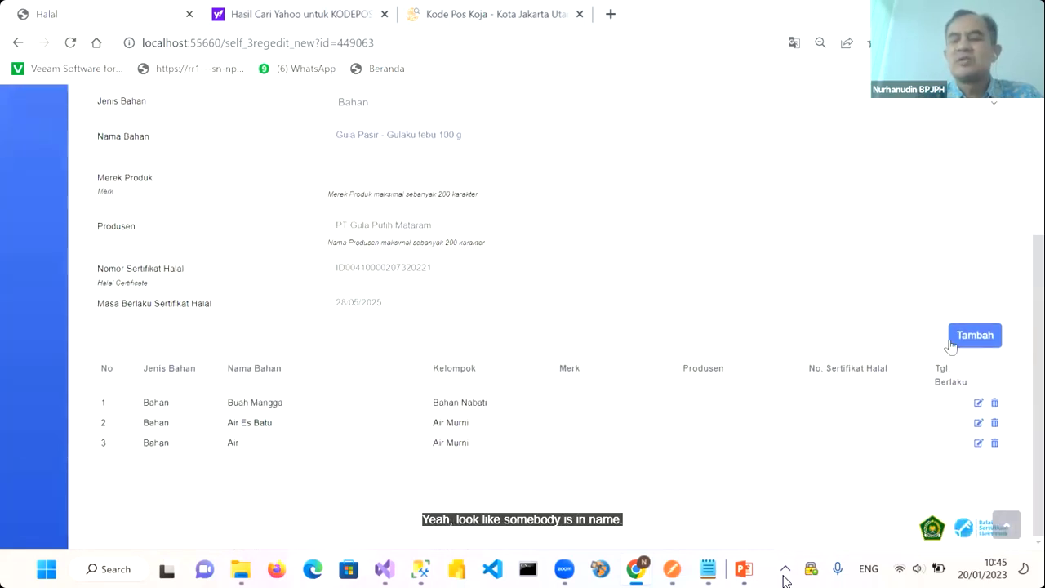
{"action": "left_click", "coordinate": [967, 343]}
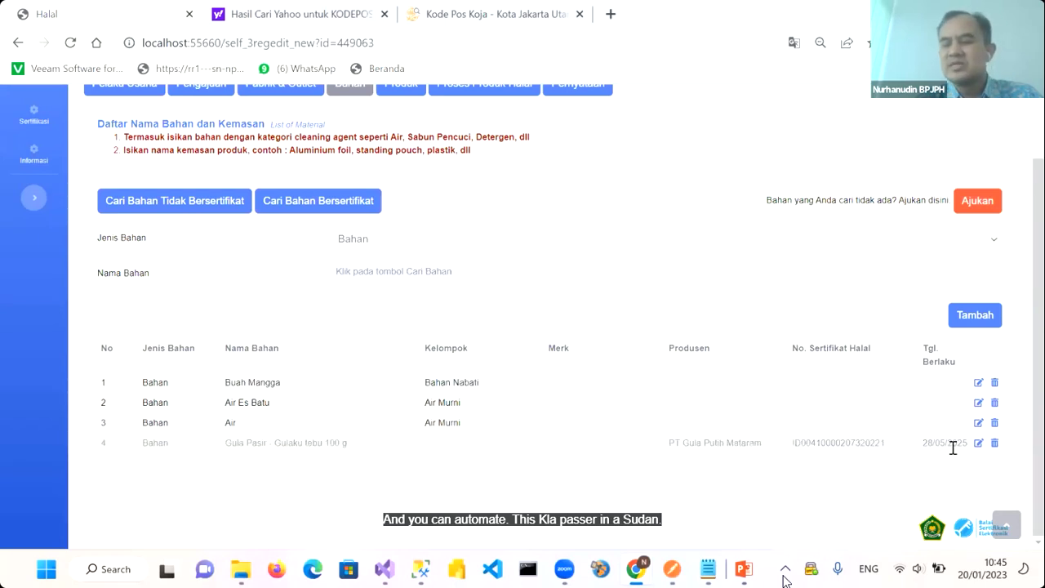
Re-add the row 4 sugar with brand Gulaku and delete the unbranded entry
{"action": "left_click", "coordinate": [978, 443]}
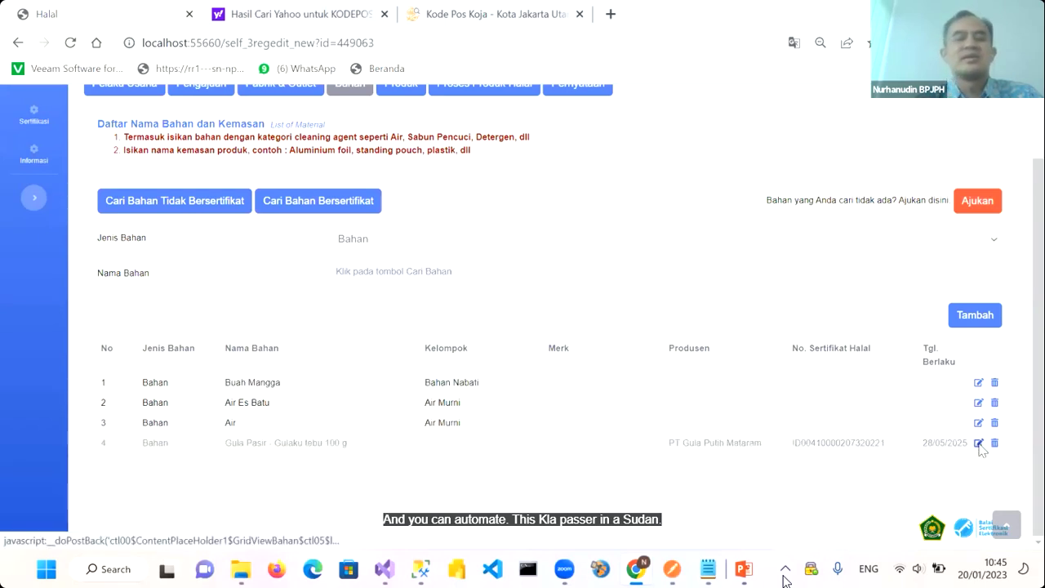
{"action": "left_click", "coordinate": [374, 310]}
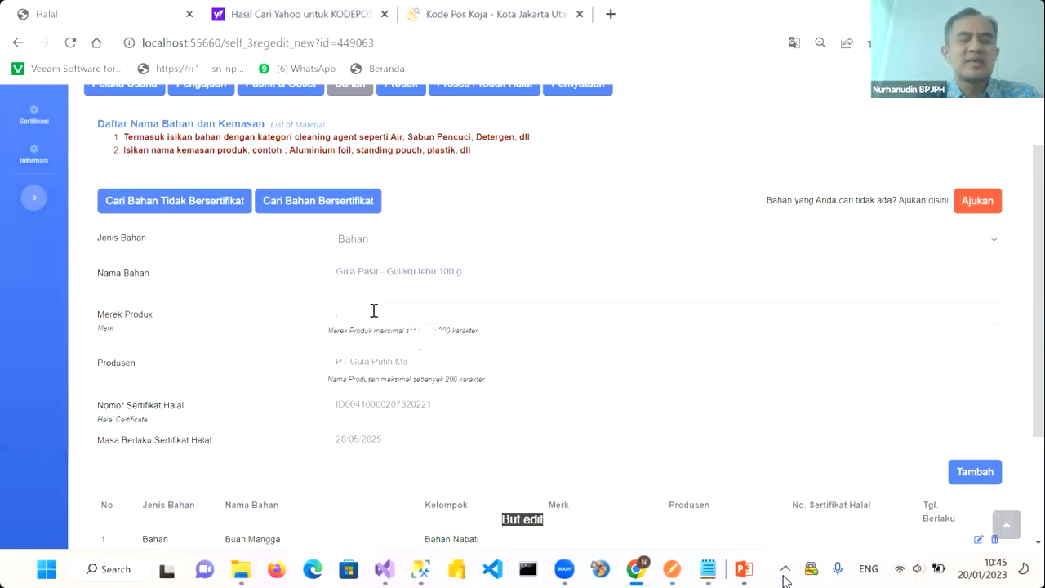
{"action": "type", "text": "Gulaku"}
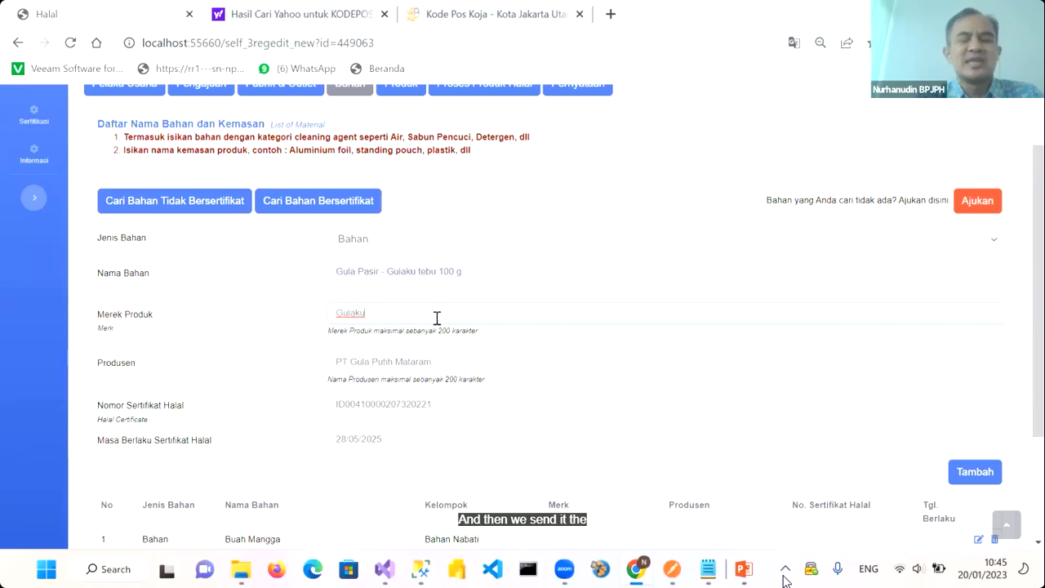
{"action": "scroll", "coordinate": [930, 451], "scroll_direction": "down", "scroll_amount": 1}
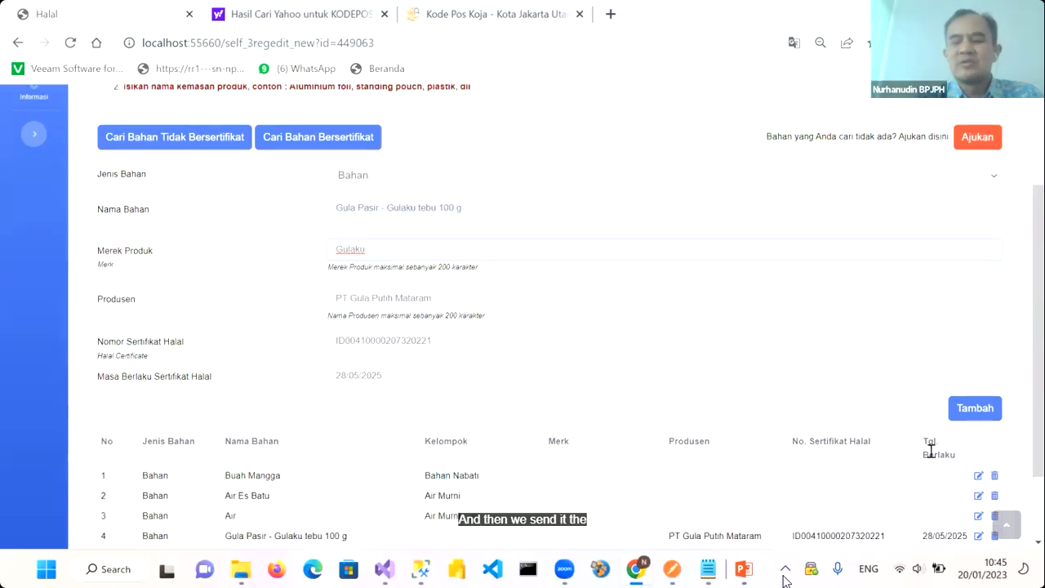
{"action": "left_click", "coordinate": [961, 421]}
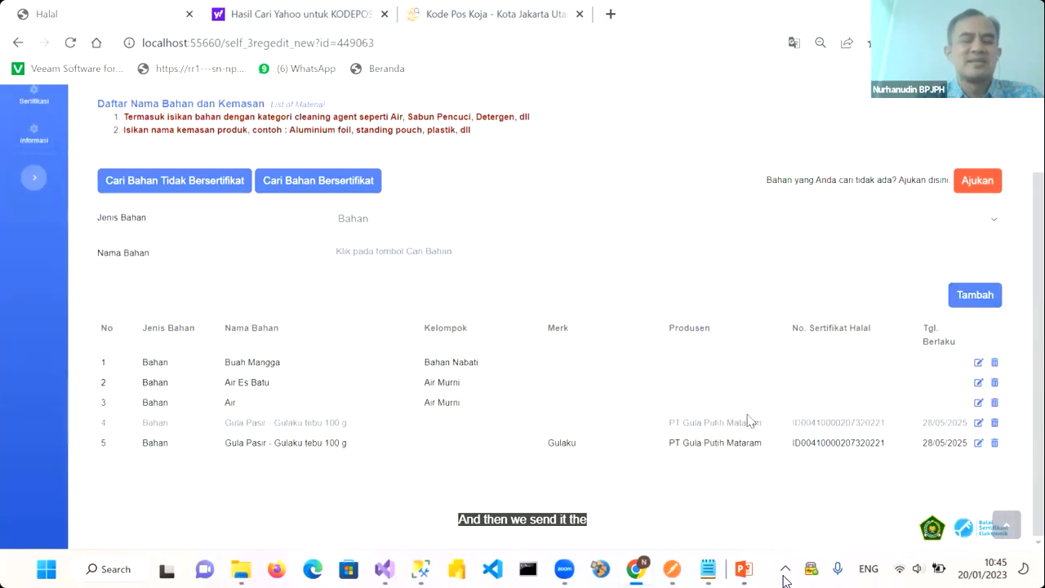
{"action": "left_click", "coordinate": [994, 423]}
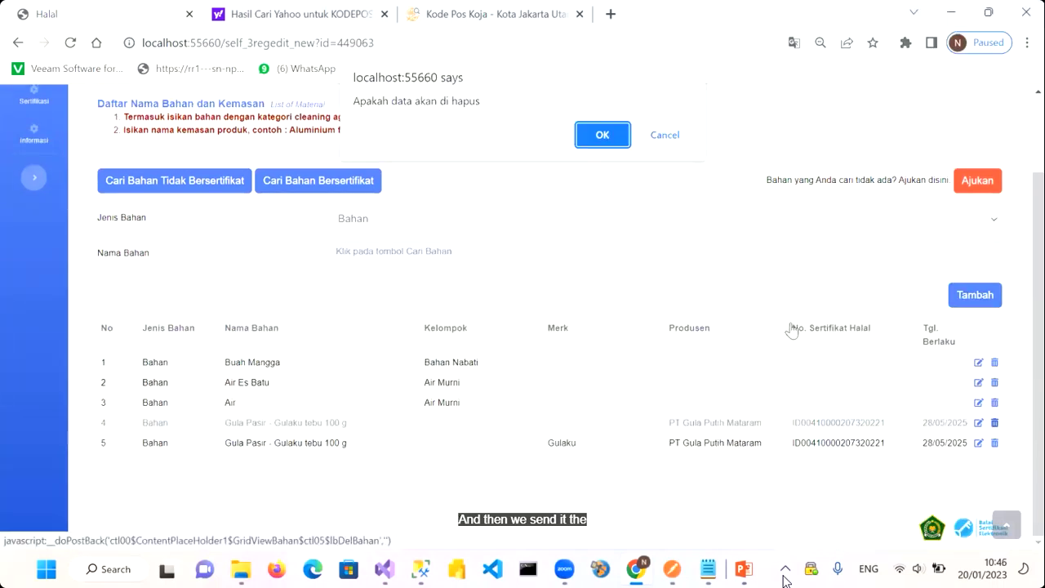
Confirm deletion of the duplicate unbranded Gula Pasir row and reopen the certified ingredient search
{"action": "left_click", "coordinate": [601, 136]}
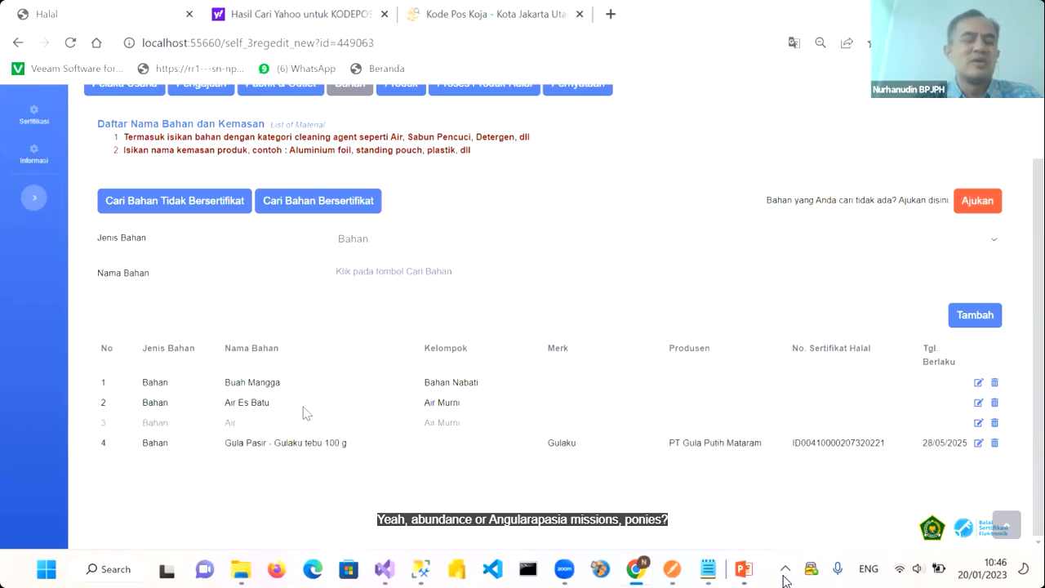
{"action": "left_click", "coordinate": [308, 210]}
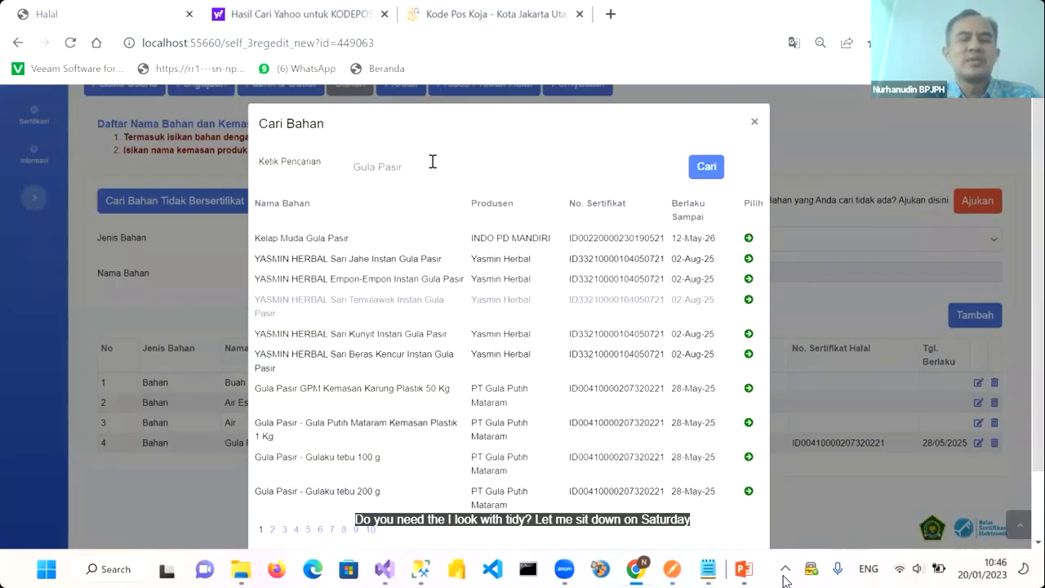
Replace the old search text and search certified ingredients for 'Susu Kental'
{"action": "left_click", "coordinate": [367, 162]}
{"action": "key", "text": "ctrl+a"}
{"action": "type", "text": "Susu Ke"}
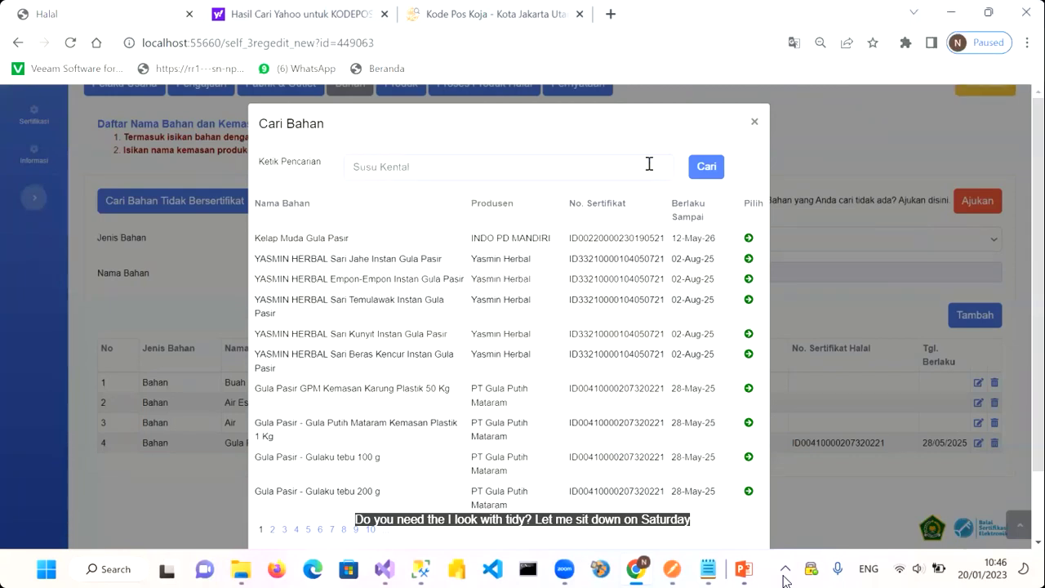
{"action": "left_click", "coordinate": [700, 175]}
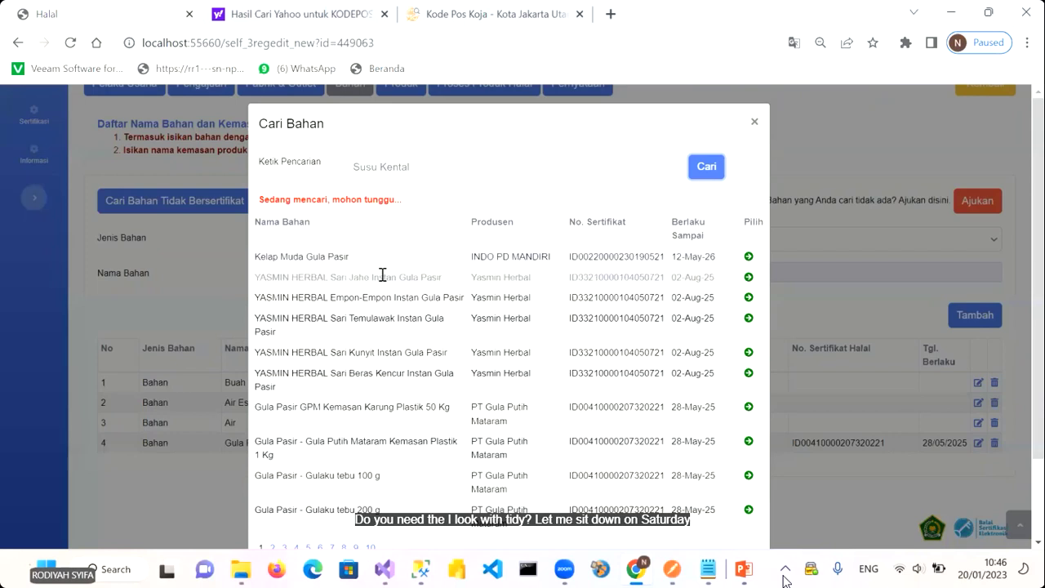
{"action": "scroll", "coordinate": [394, 347], "scroll_direction": "down", "scroll_amount": 1}
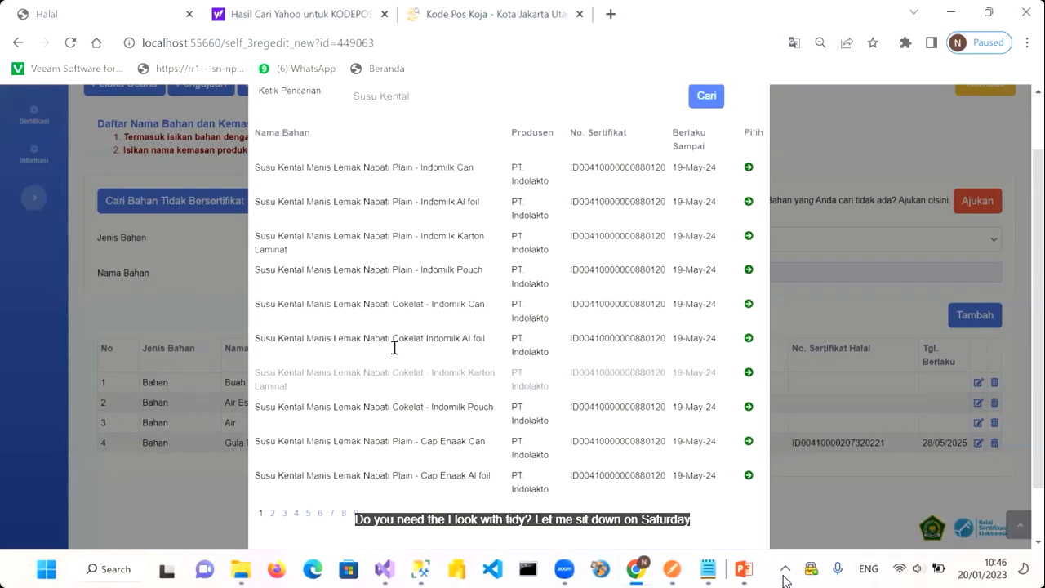
{"action": "scroll", "coordinate": [394, 346], "scroll_direction": "up", "scroll_amount": 1}
{"action": "scroll", "coordinate": [394, 347], "scroll_direction": "down", "scroll_amount": 1}
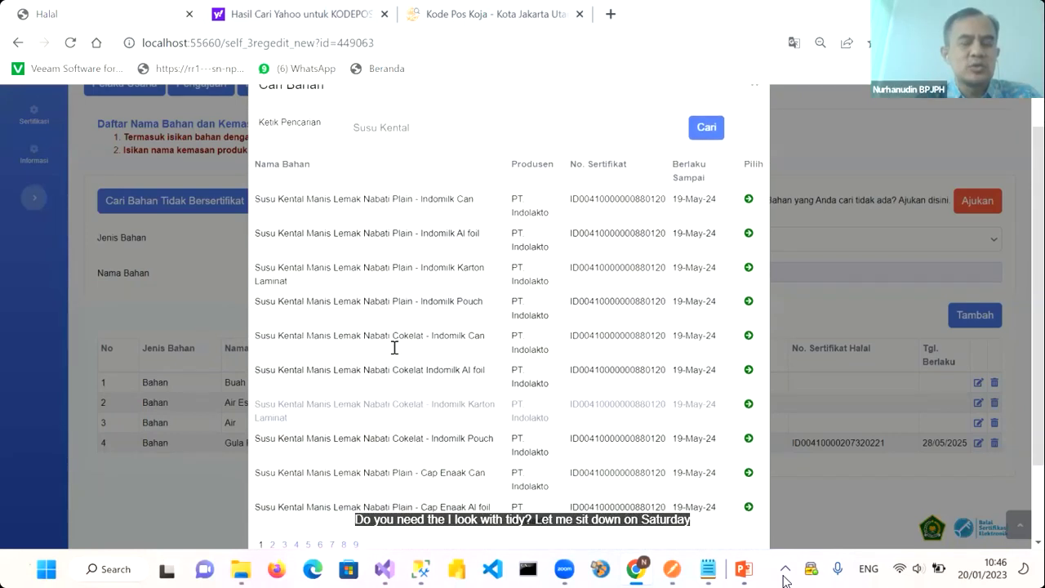
{"action": "scroll", "coordinate": [394, 347], "scroll_direction": "down", "scroll_amount": 1}
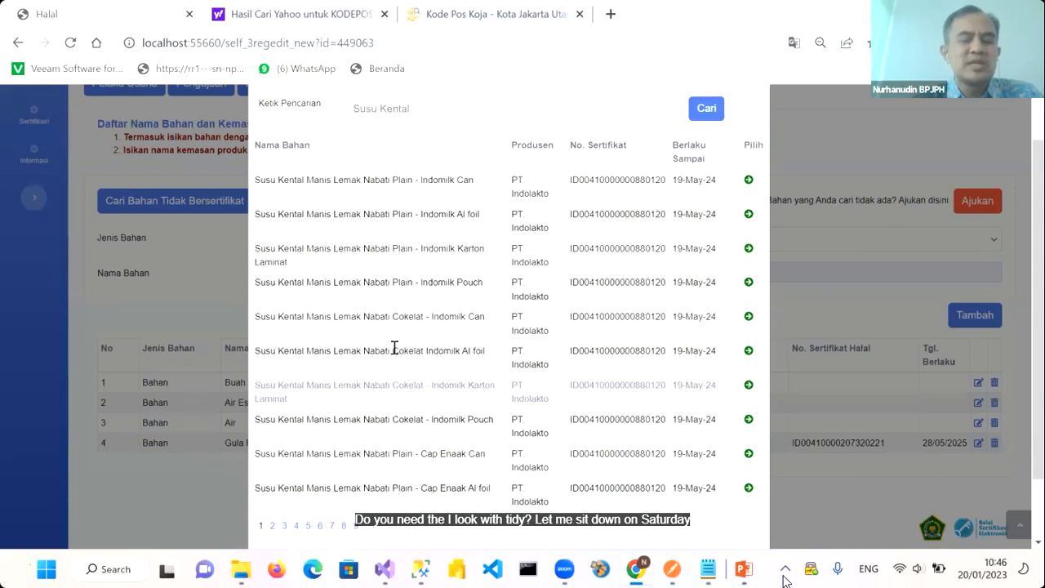
{"action": "scroll", "coordinate": [394, 347], "scroll_direction": "up", "scroll_amount": 1}
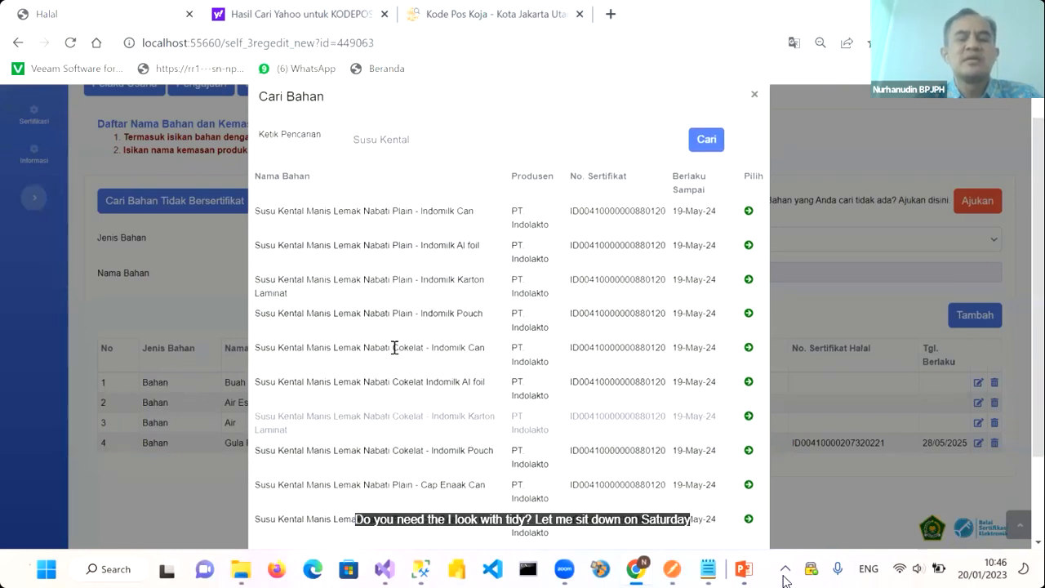
{"action": "scroll", "coordinate": [394, 347], "scroll_direction": "down", "scroll_amount": 1}
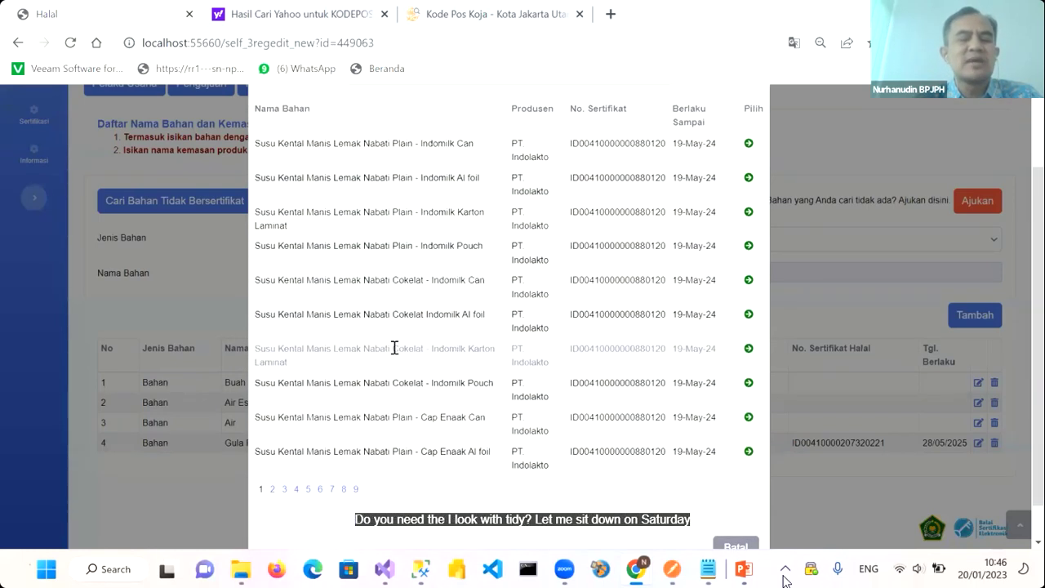
{"action": "scroll", "coordinate": [394, 347], "scroll_direction": "up", "scroll_amount": 2}
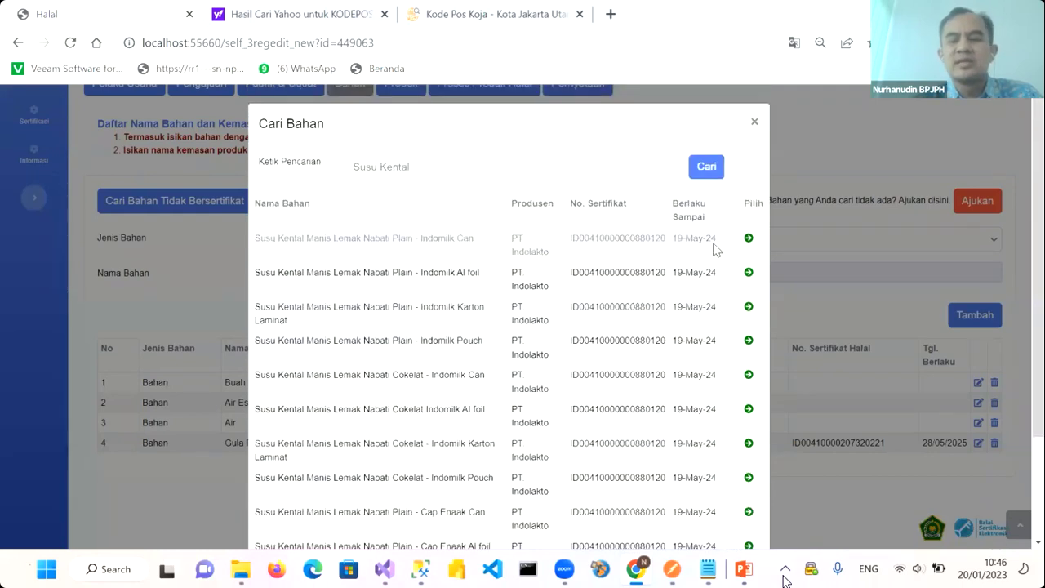
Add Susu Kental Manis Lemak Nabati Plain - Indomilk Can with brand Indomilk to the list
{"action": "left_click", "coordinate": [749, 238]}
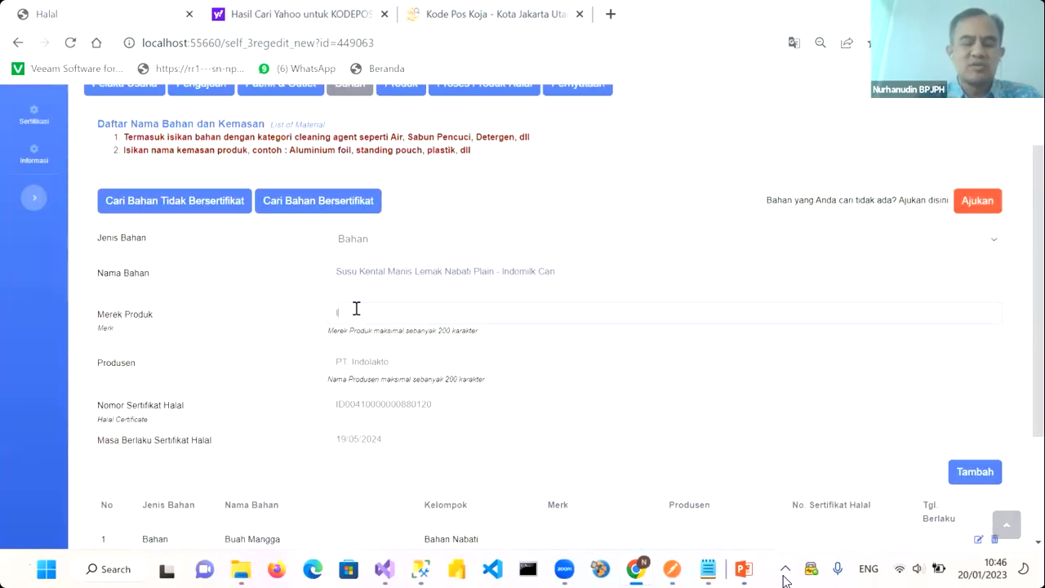
{"action": "type", "text": "omilk"}
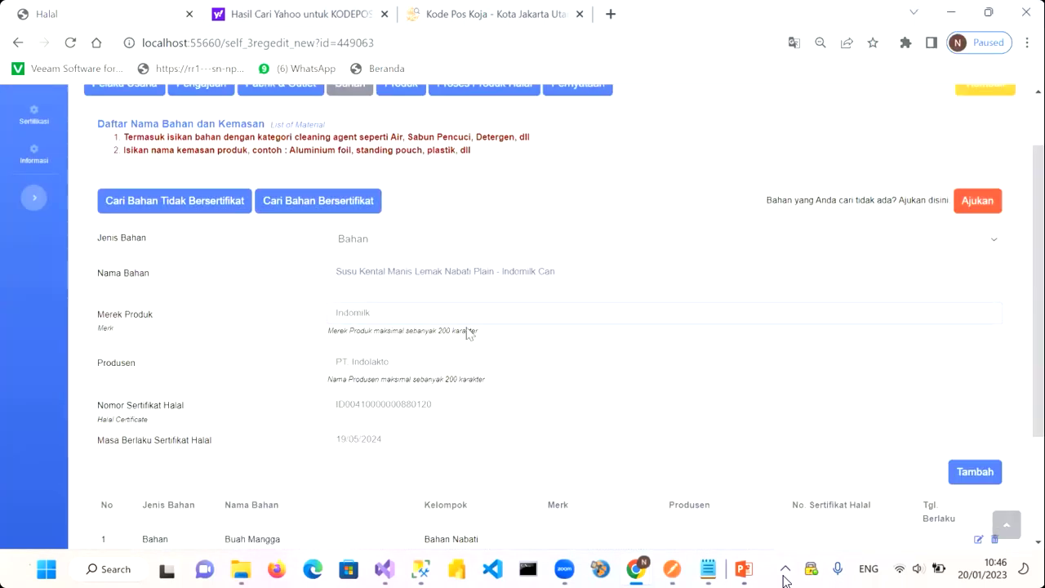
{"action": "left_click", "coordinate": [969, 472]}
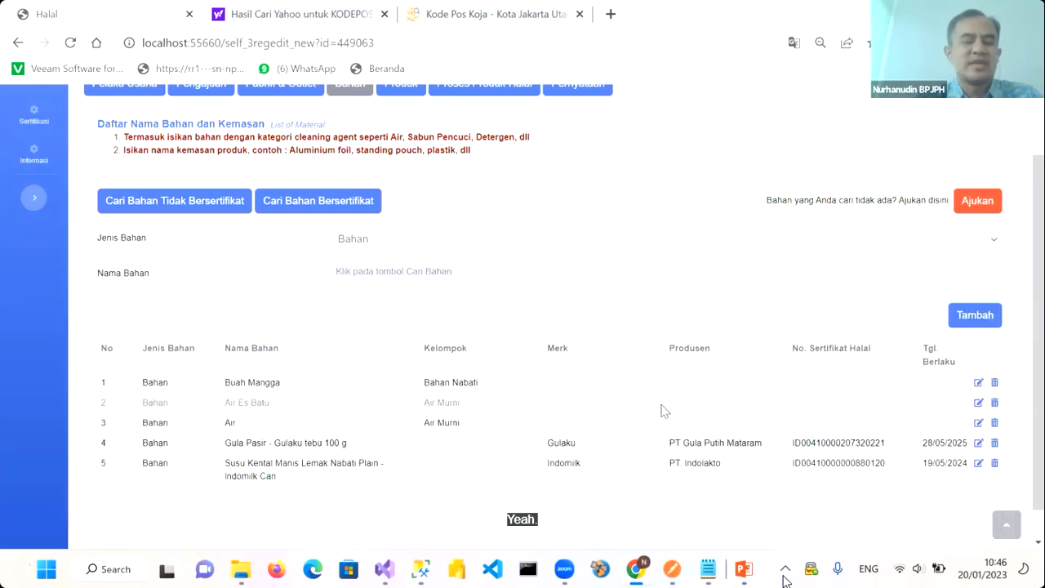
Set the Jenis Bahan of the next material to Cleaning Agent
{"action": "scroll", "coordinate": [664, 410], "scroll_direction": "down", "scroll_amount": 1}
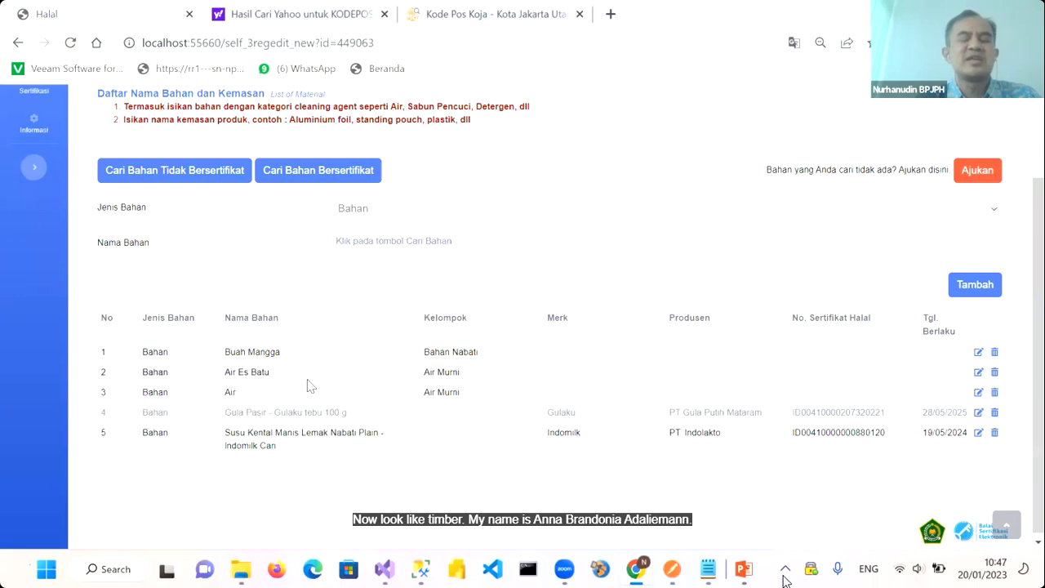
{"action": "scroll", "coordinate": [280, 359], "scroll_direction": "up", "scroll_amount": 1}
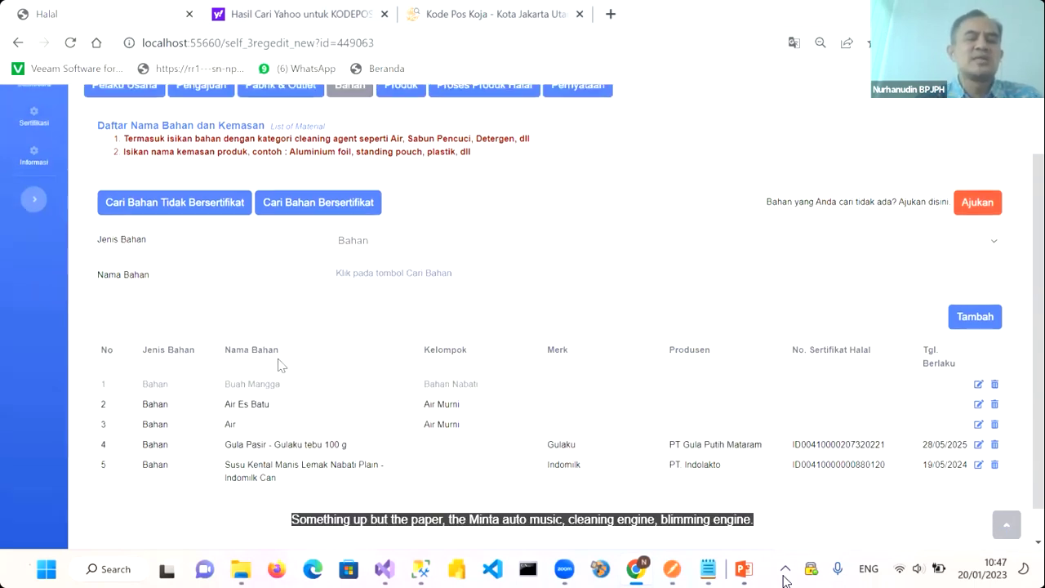
{"action": "left_click", "coordinate": [380, 259]}
{"action": "left_click", "coordinate": [381, 285]}
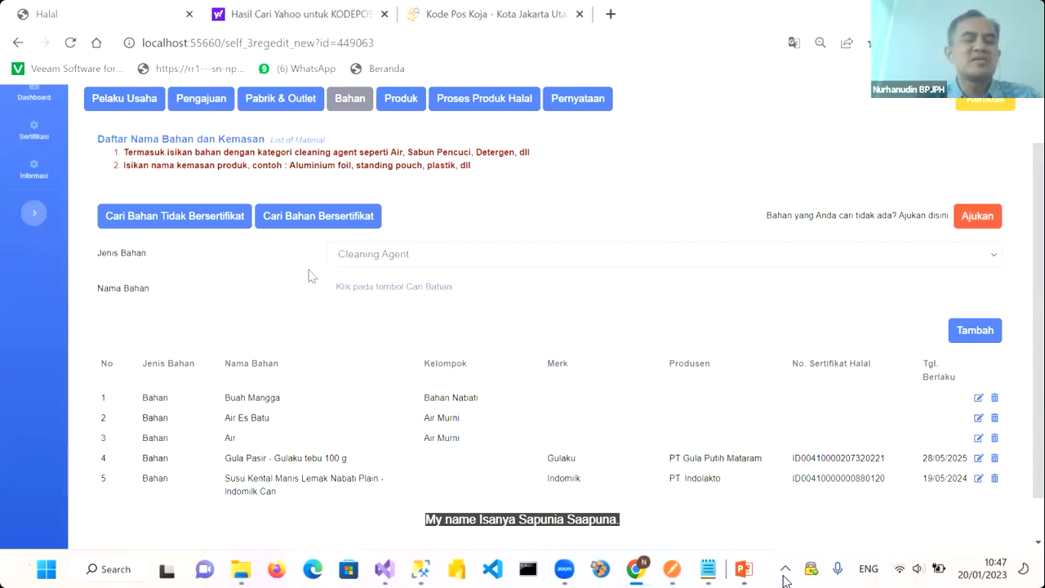
Browse the certified material search results for a cleaning agent
{"action": "left_click", "coordinate": [310, 219]}
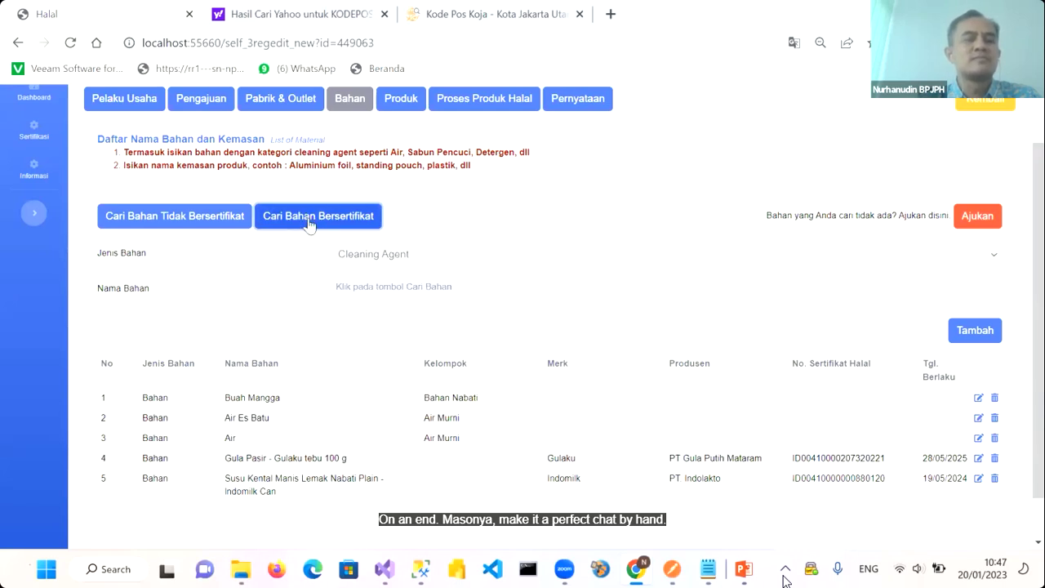
{"action": "scroll", "coordinate": [315, 303], "scroll_direction": "down", "scroll_amount": 1}
{"action": "scroll", "coordinate": [314, 270], "scroll_direction": "up", "scroll_amount": 2}
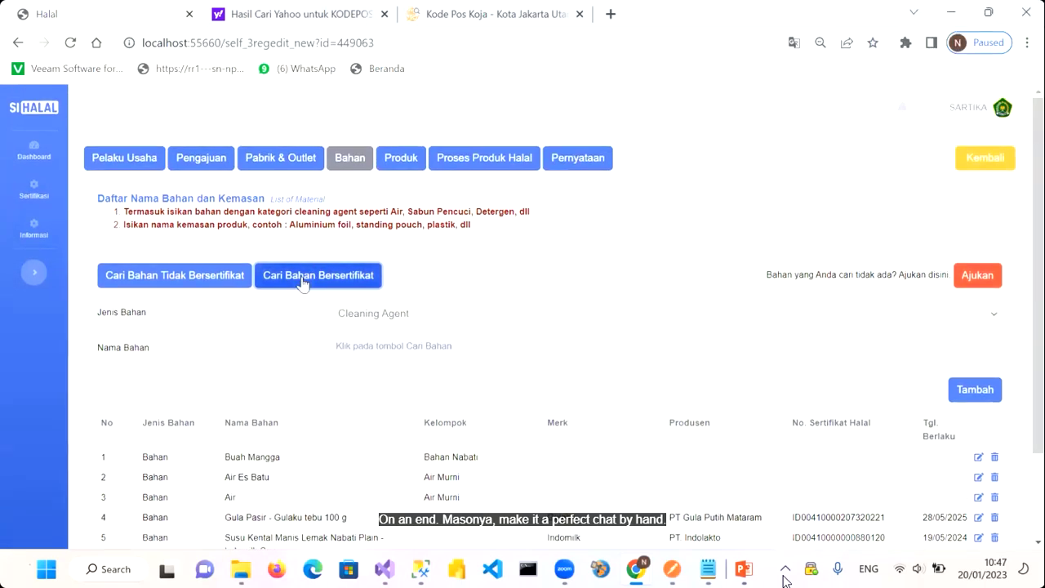
{"action": "scroll", "coordinate": [301, 281], "scroll_direction": "down", "scroll_amount": 2}
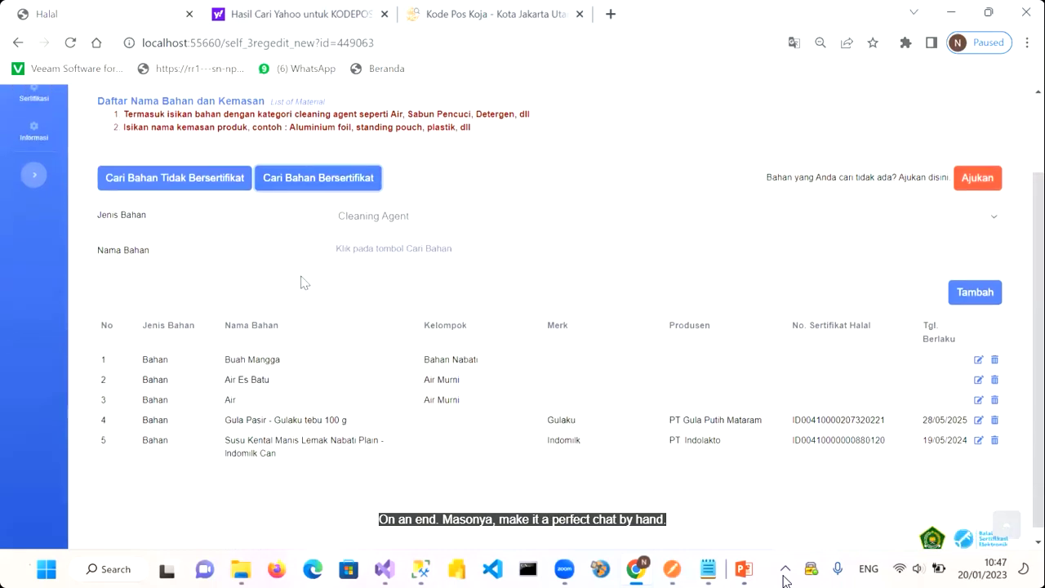
{"action": "scroll", "coordinate": [300, 282], "scroll_direction": "up", "scroll_amount": 3}
{"action": "scroll", "coordinate": [300, 282], "scroll_direction": "down", "scroll_amount": 2}
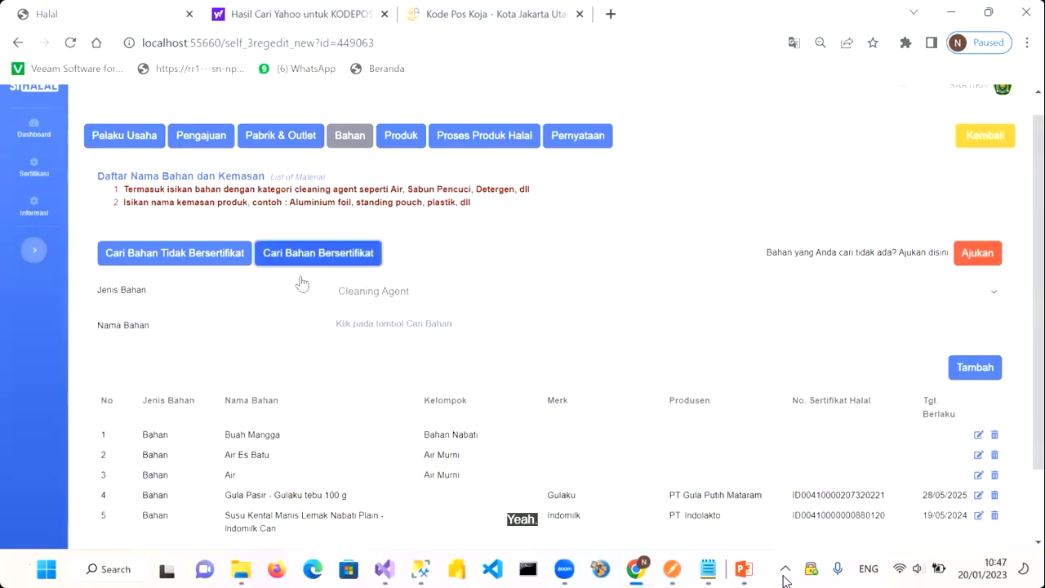
{"action": "scroll", "coordinate": [301, 282], "scroll_direction": "down", "scroll_amount": 1}
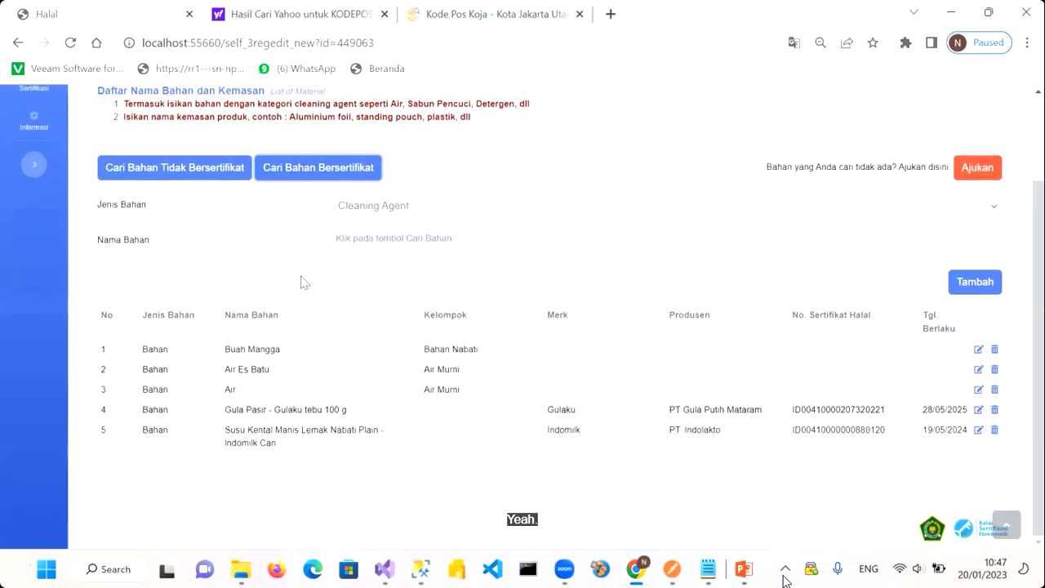
{"action": "scroll", "coordinate": [306, 320], "scroll_direction": "up", "scroll_amount": 1}
{"action": "left_click", "coordinate": [370, 263]}
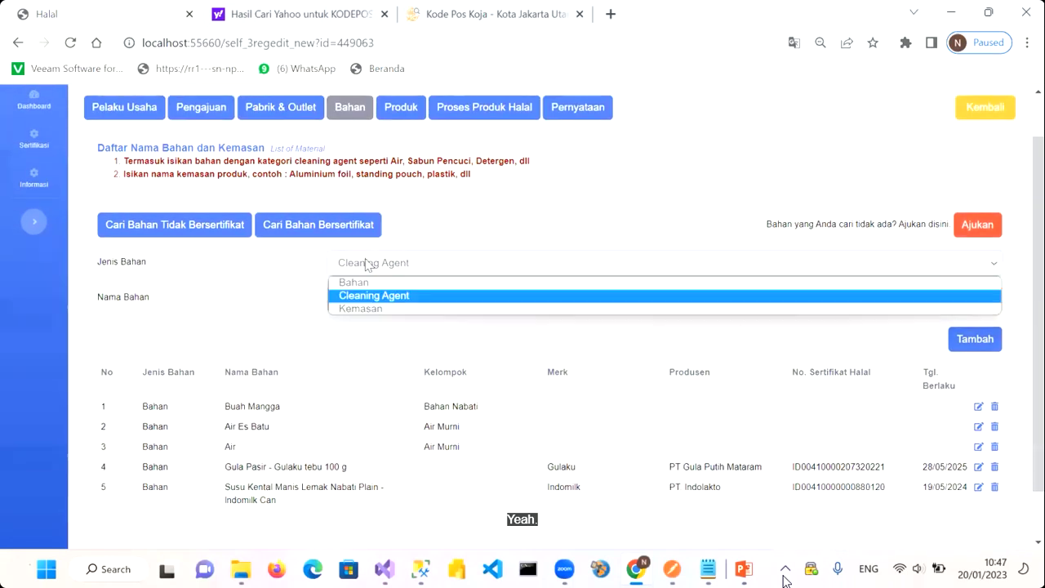
{"action": "left_click", "coordinate": [356, 297]}
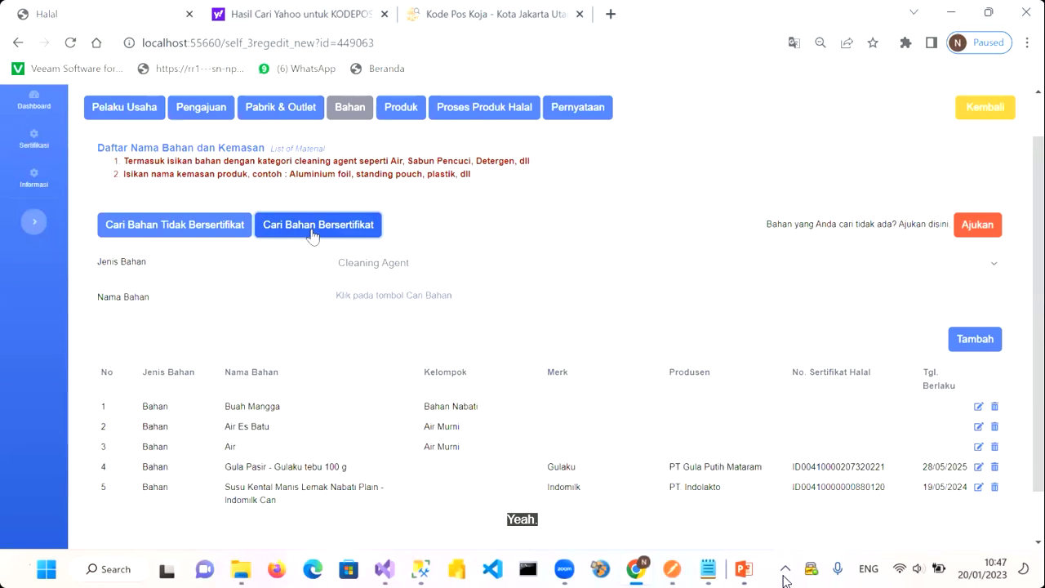
{"action": "left_click", "coordinate": [313, 234]}
{"action": "left_click", "coordinate": [357, 275]}
{"action": "left_click", "coordinate": [269, 269]}
{"action": "scroll", "coordinate": [302, 356], "scroll_direction": "down", "scroll_amount": 1}
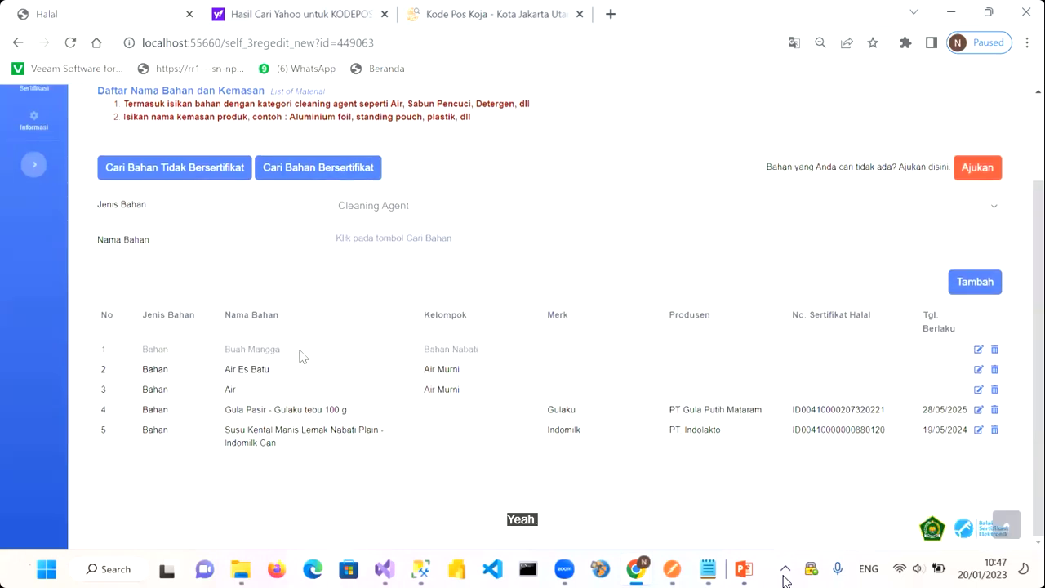
{"action": "scroll", "coordinate": [303, 357], "scroll_direction": "up", "scroll_amount": 2}
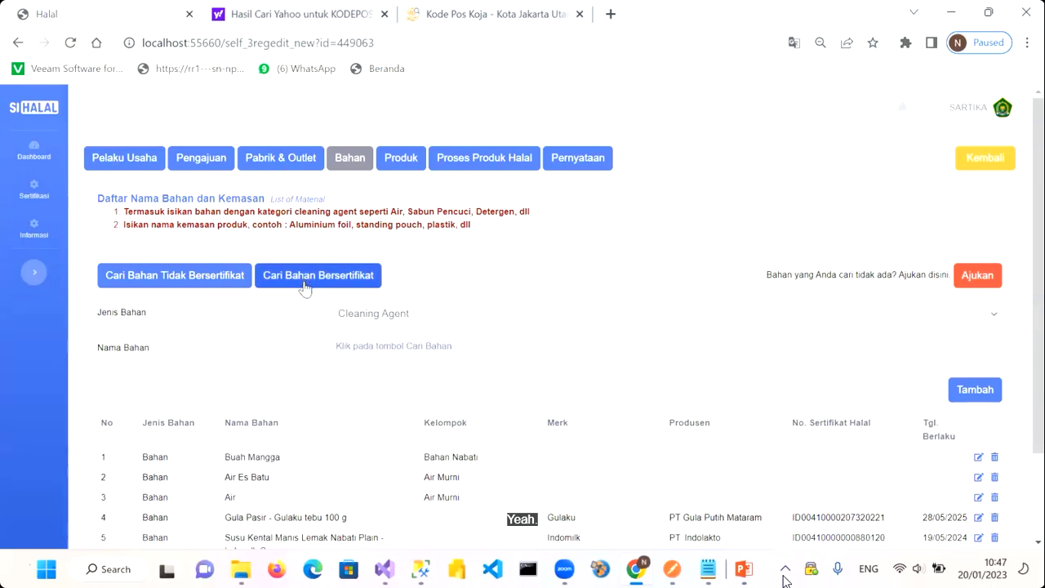
{"action": "scroll", "coordinate": [304, 286], "scroll_direction": "down", "scroll_amount": 1}
{"action": "left_click", "coordinate": [294, 251]}
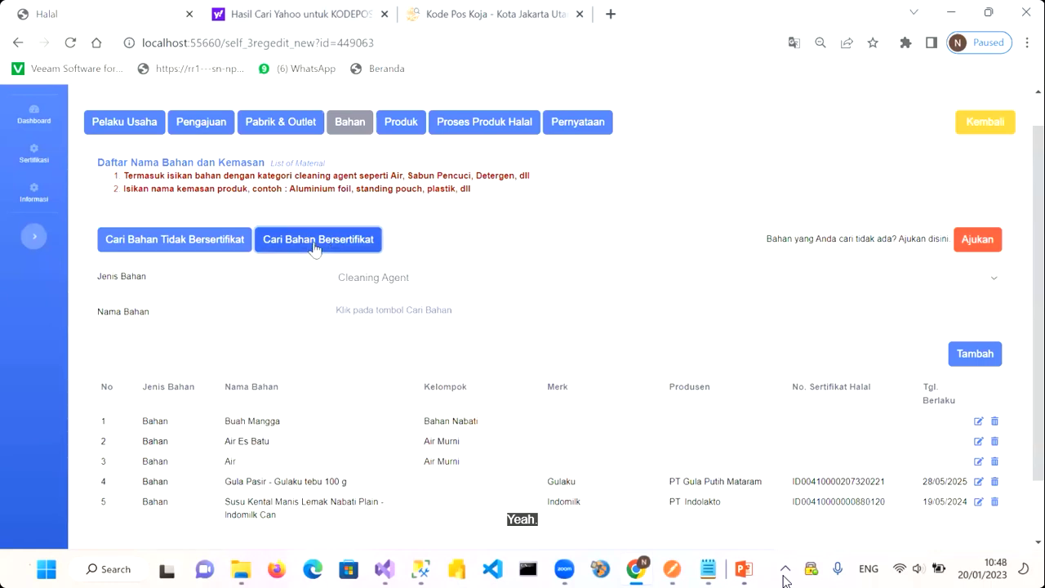
{"action": "left_click", "coordinate": [365, 287]}
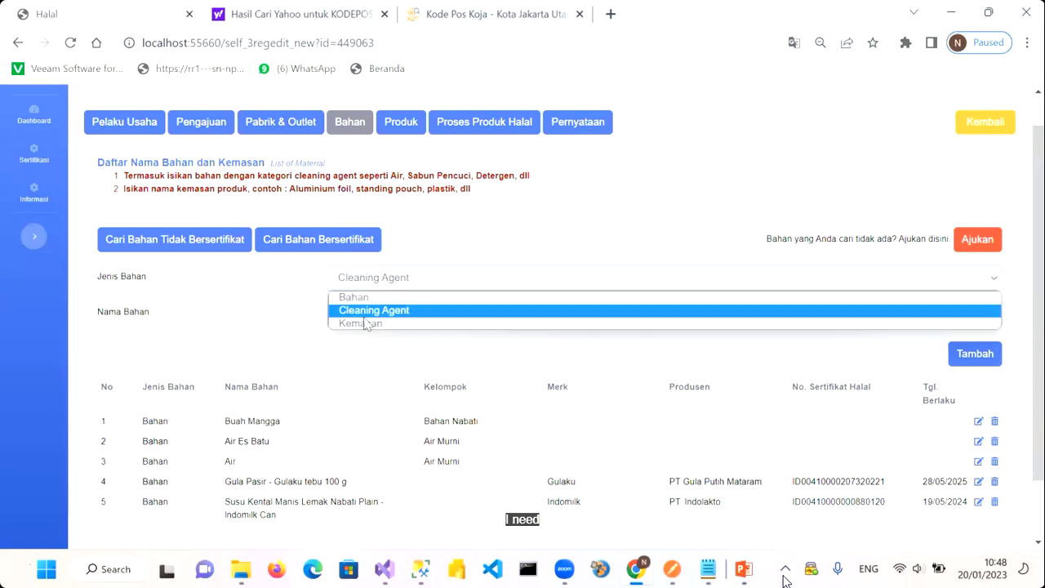
{"action": "left_click", "coordinate": [367, 329]}
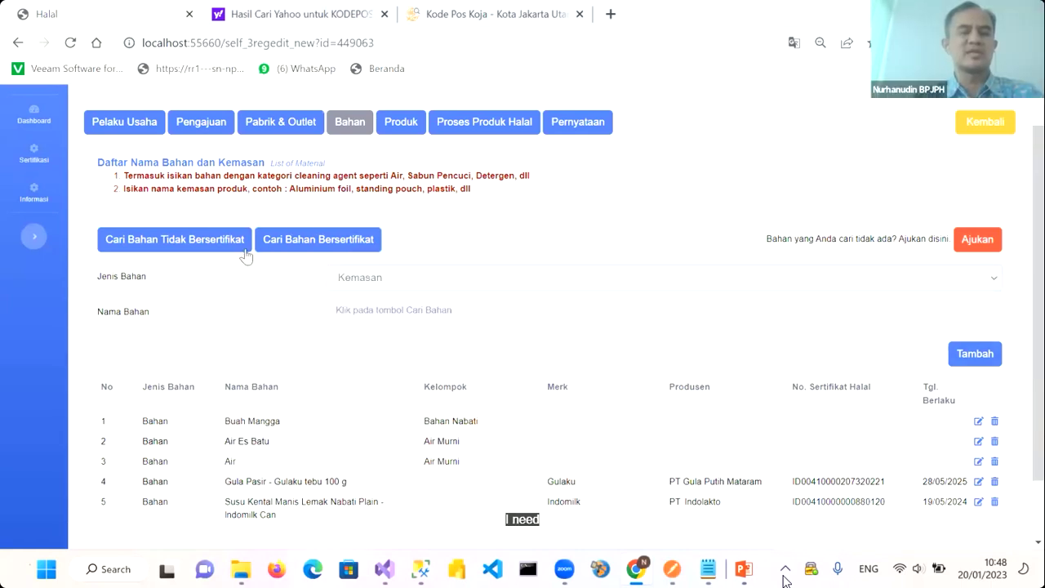
{"action": "left_click", "coordinate": [198, 245]}
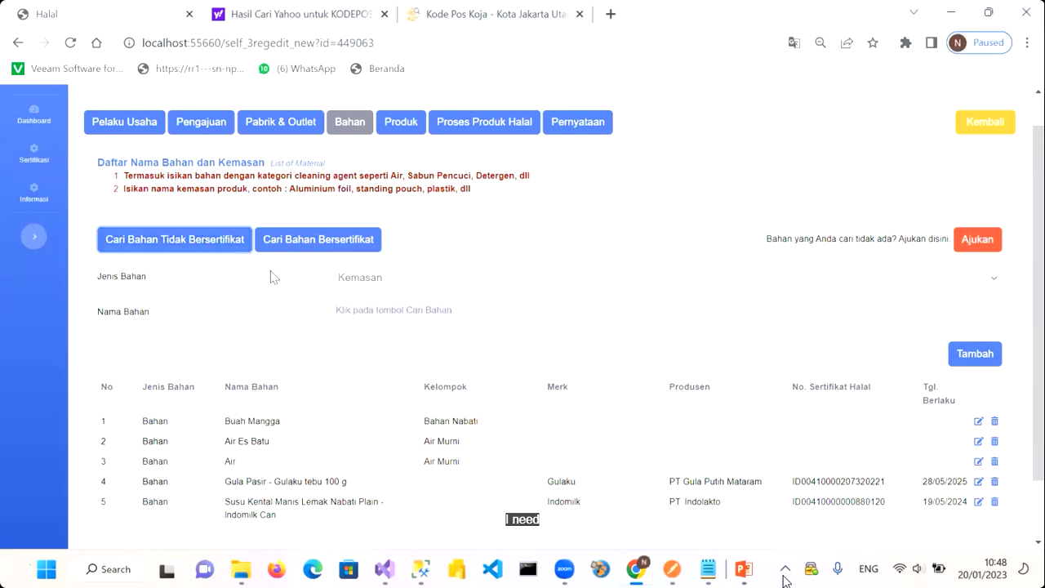
{"action": "scroll", "coordinate": [293, 329], "scroll_direction": "down", "scroll_amount": 2}
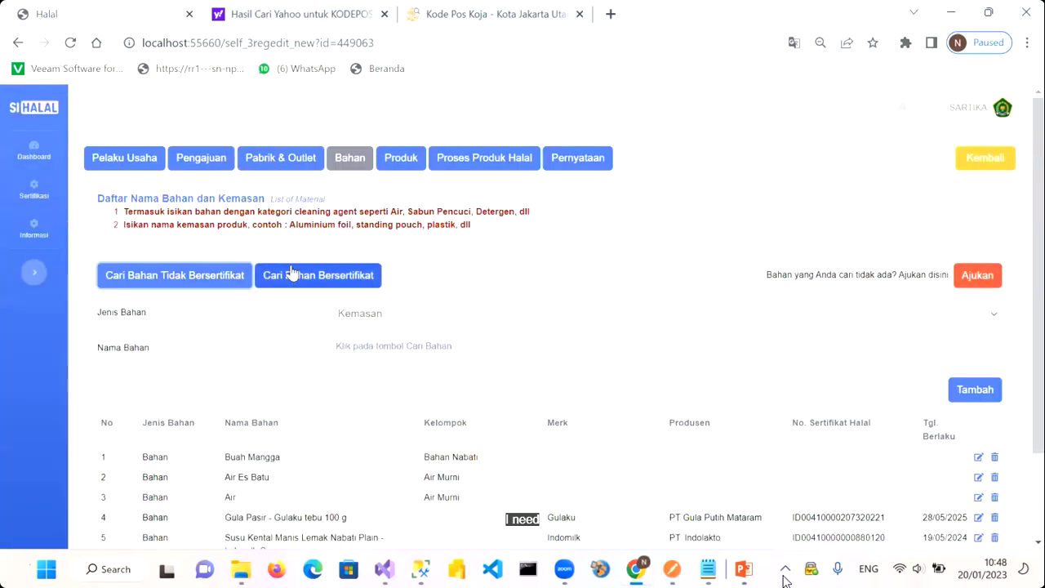
{"action": "left_click", "coordinate": [304, 279]}
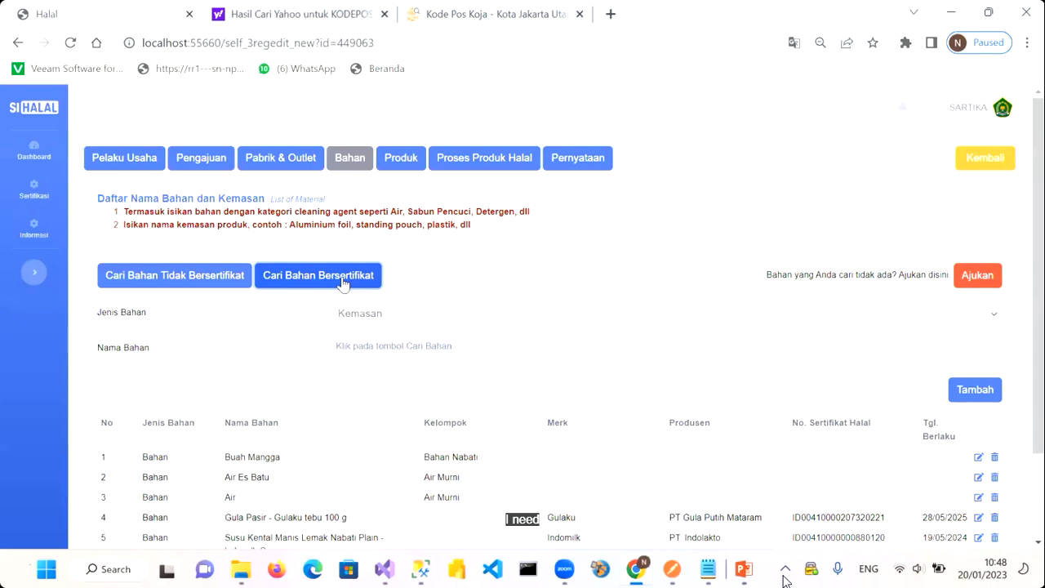
{"action": "scroll", "coordinate": [343, 283], "scroll_direction": "down", "scroll_amount": 1}
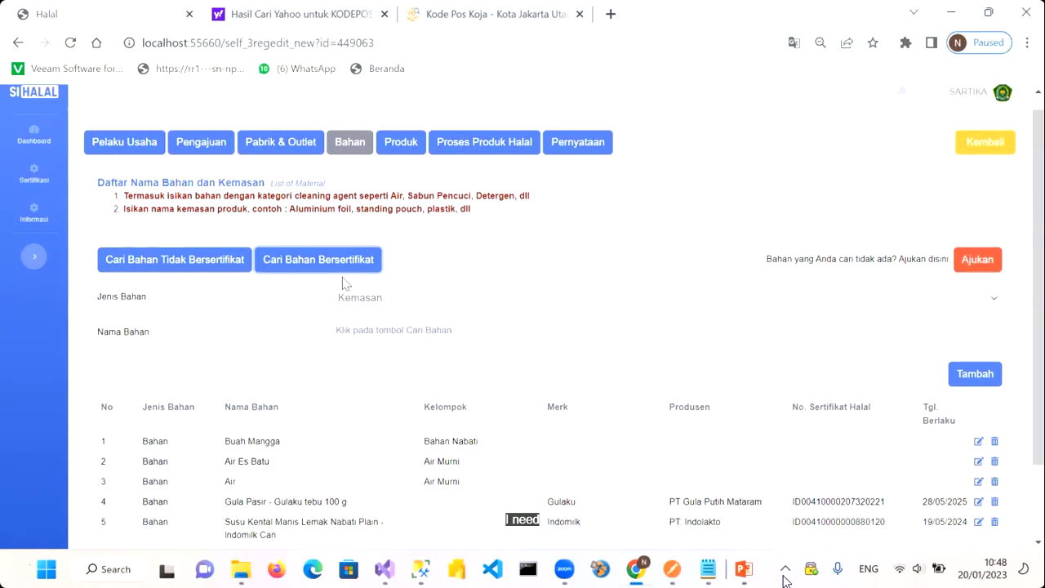
{"action": "scroll", "coordinate": [343, 283], "scroll_direction": "up", "scroll_amount": 1}
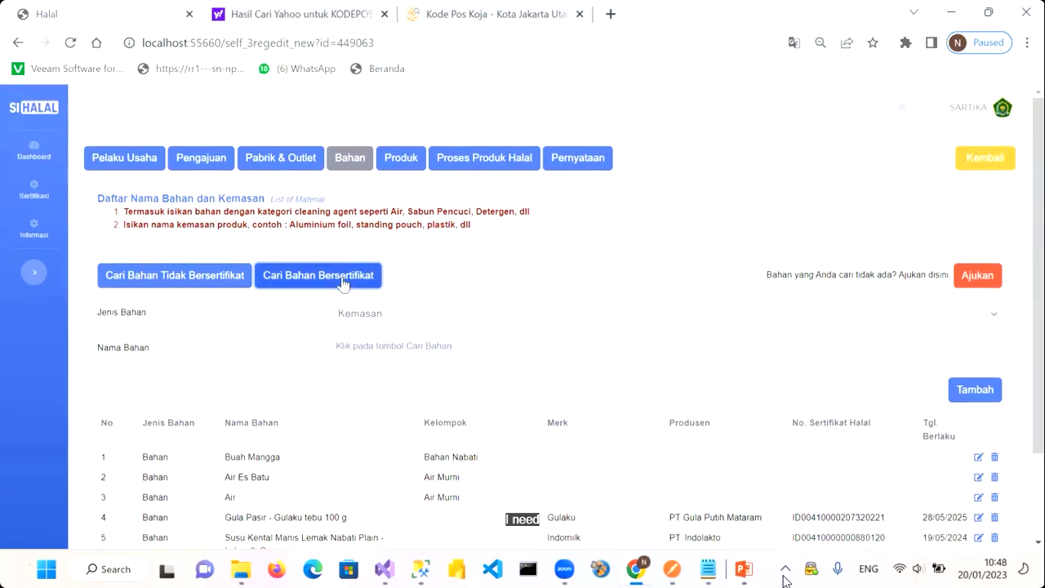
{"action": "left_click", "coordinate": [394, 314]}
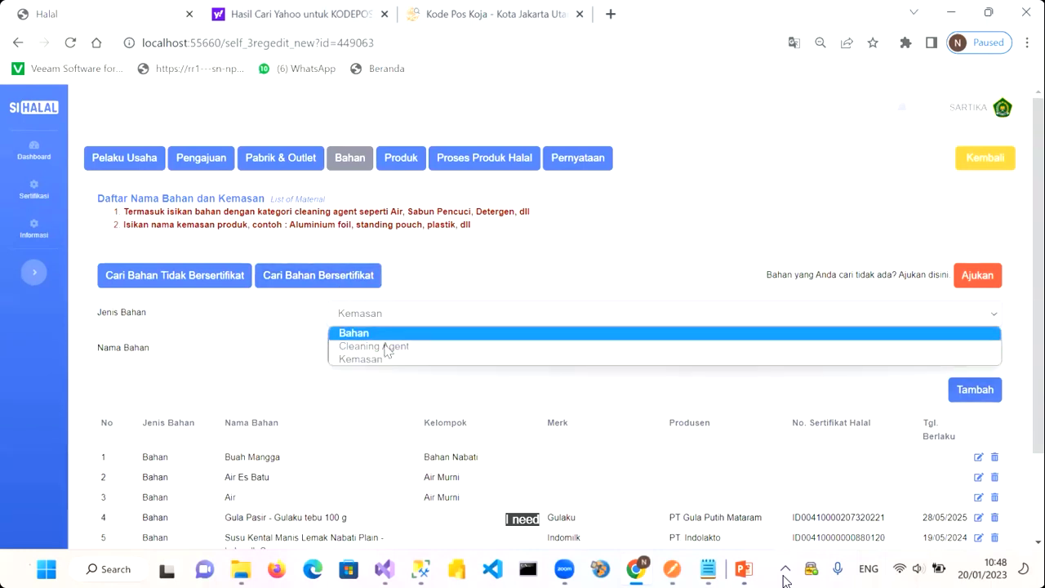
{"action": "left_click", "coordinate": [380, 346]}
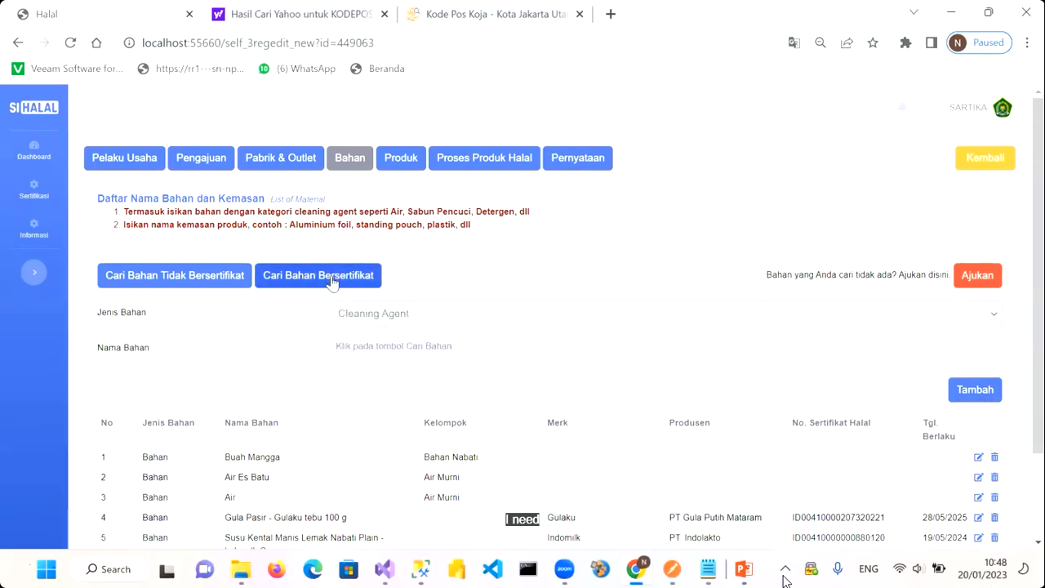
{"action": "left_click", "coordinate": [353, 314]}
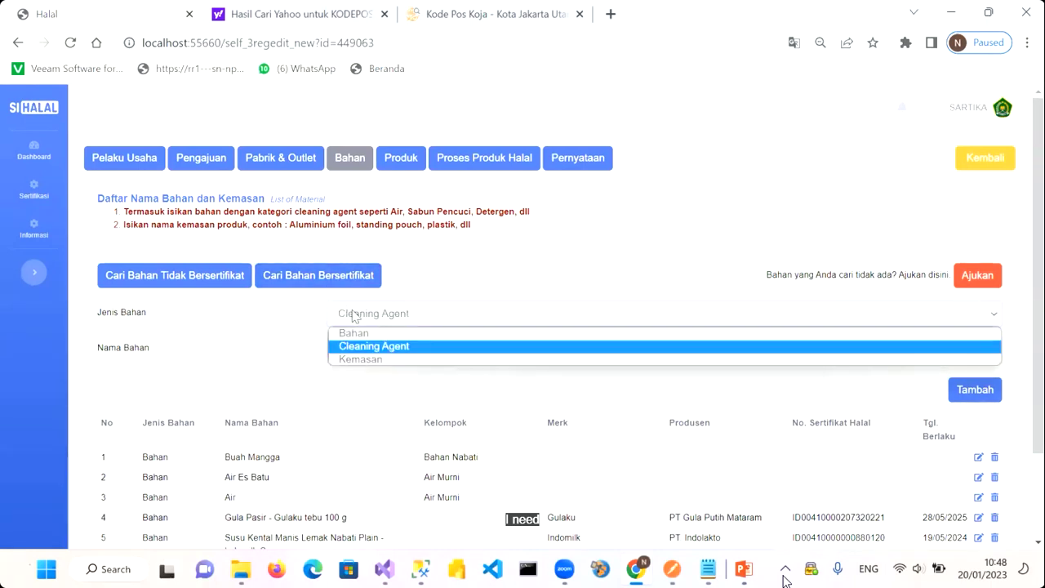
{"action": "left_click", "coordinate": [374, 346]}
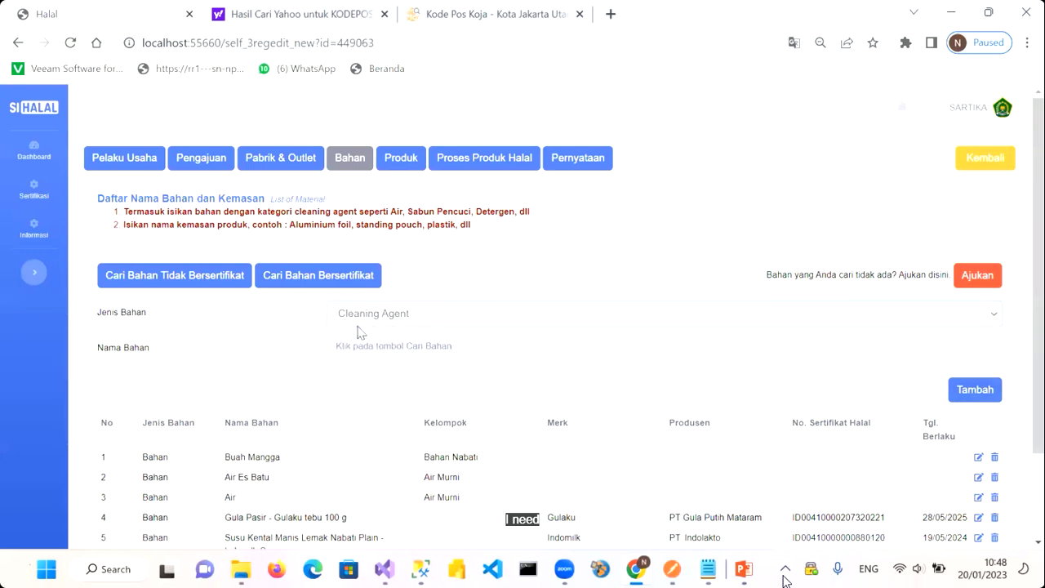
Search certified materials for 'Sabun Cuci'
{"action": "left_click", "coordinate": [323, 282]}
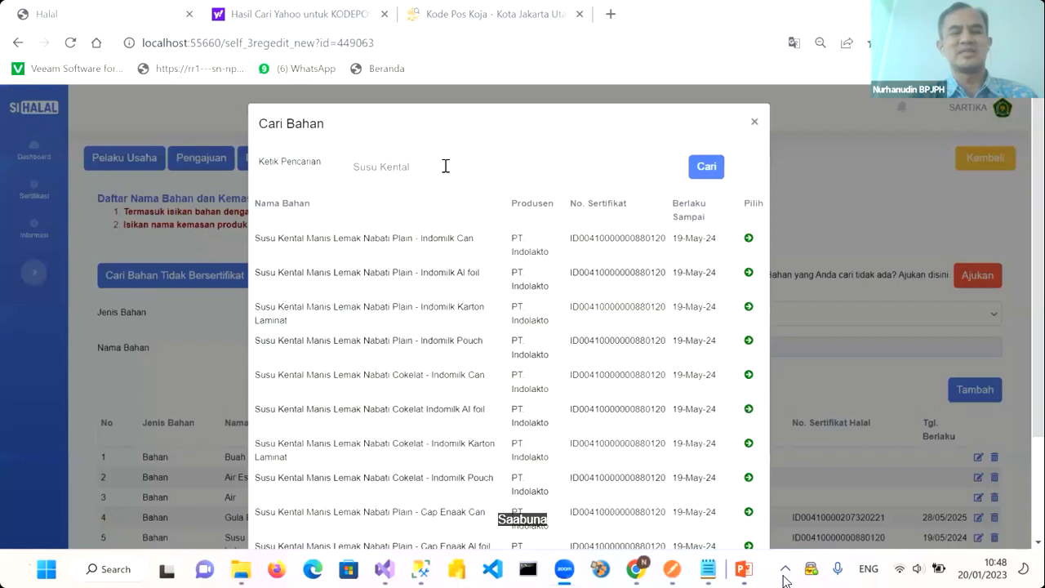
{"action": "key", "text": "BackSpace"}
{"action": "key", "text": "BackSpace"}
{"action": "key", "text": "BackSpace"}
{"action": "key", "text": "BackSpace"}
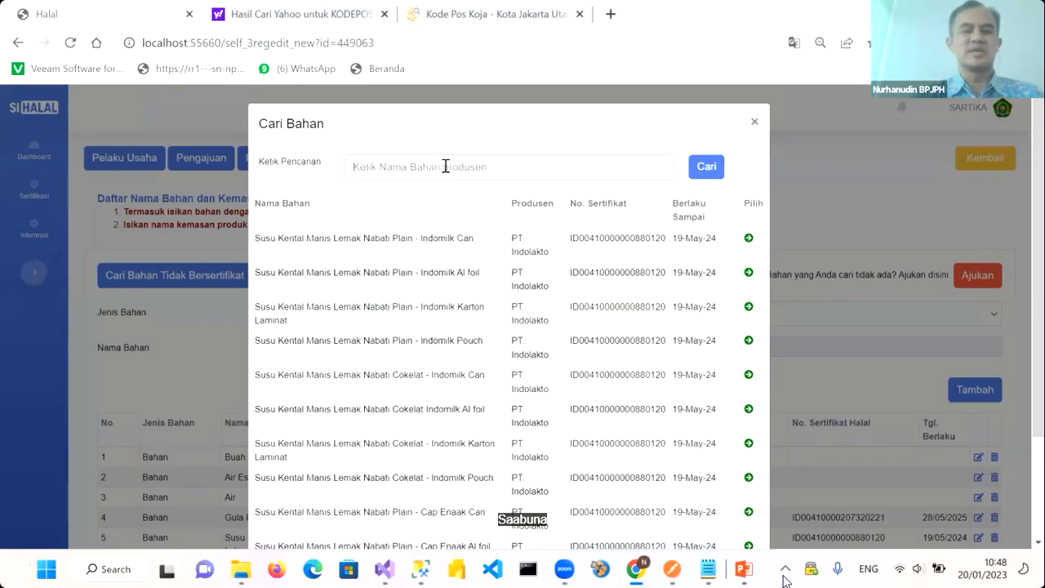
{"action": "type", "text": "S"}
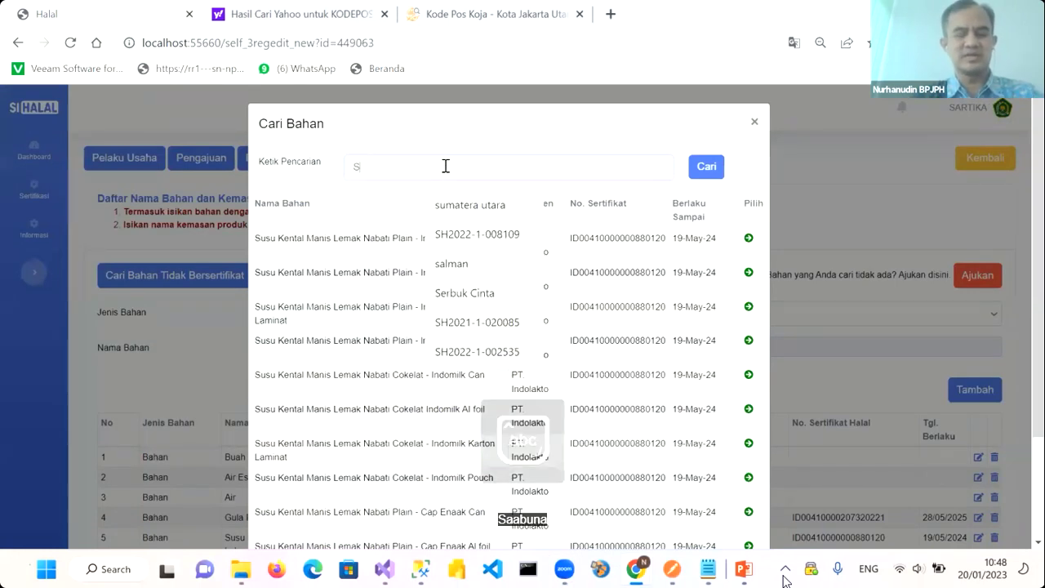
{"action": "type", "text": "abun Cuci"}
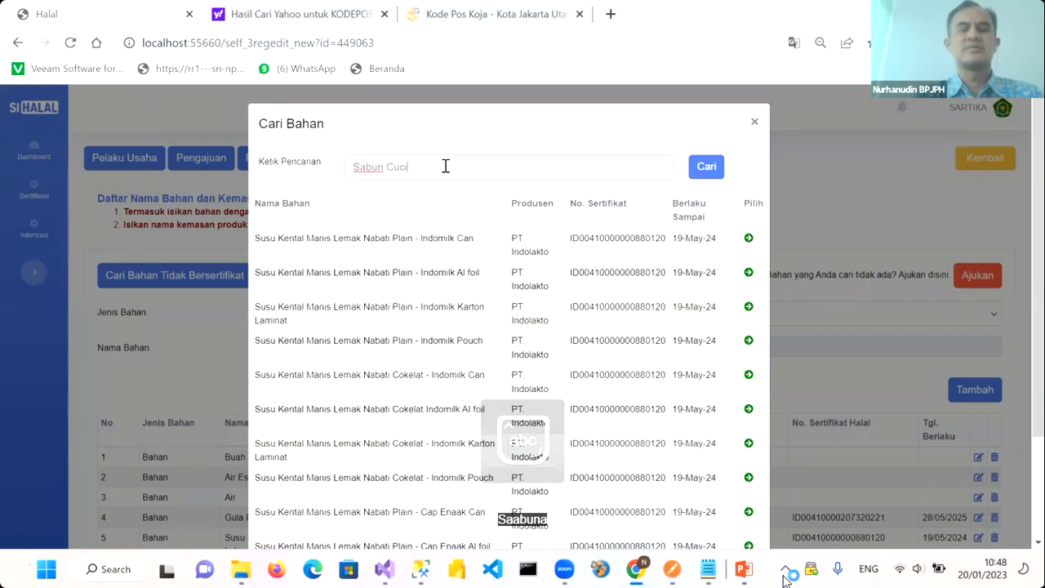
{"action": "left_click", "coordinate": [706, 169]}
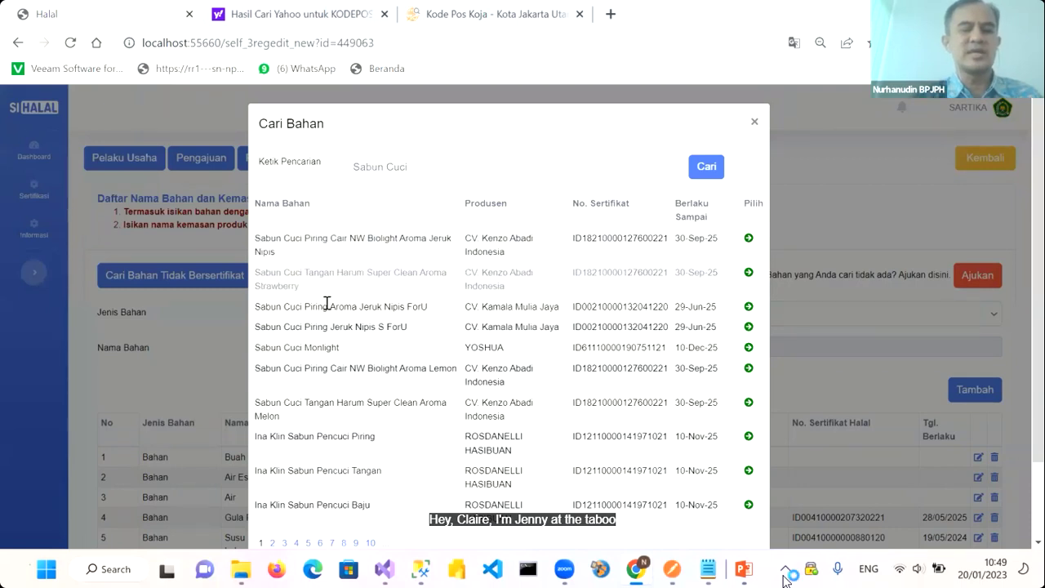
Add Sabun Cuci Monlight with brand Monlight to the material list
{"action": "left_click", "coordinate": [748, 346]}
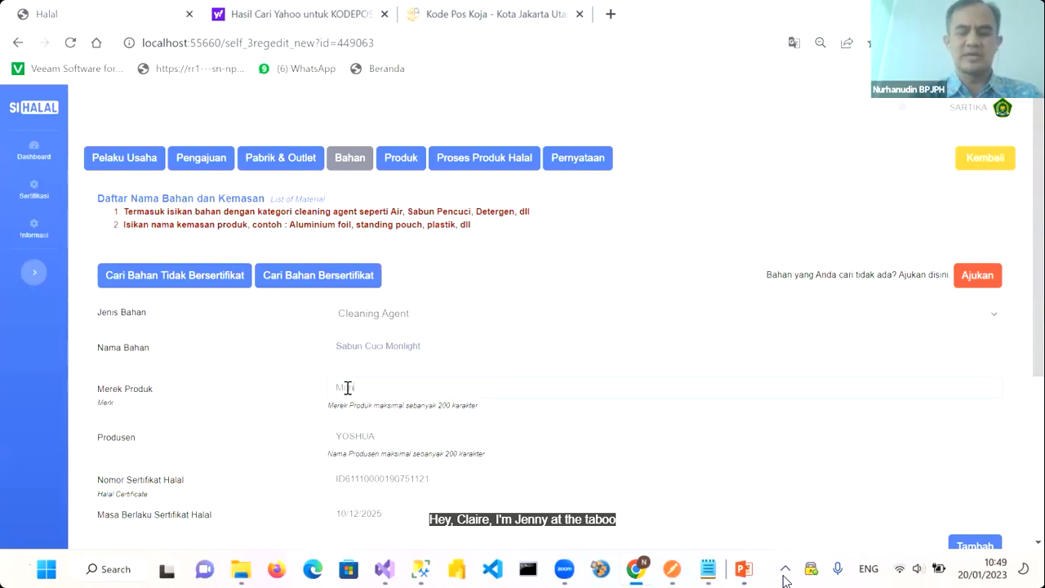
{"action": "left_click", "coordinate": [347, 388]}
{"action": "type", "text": "Monlight"}
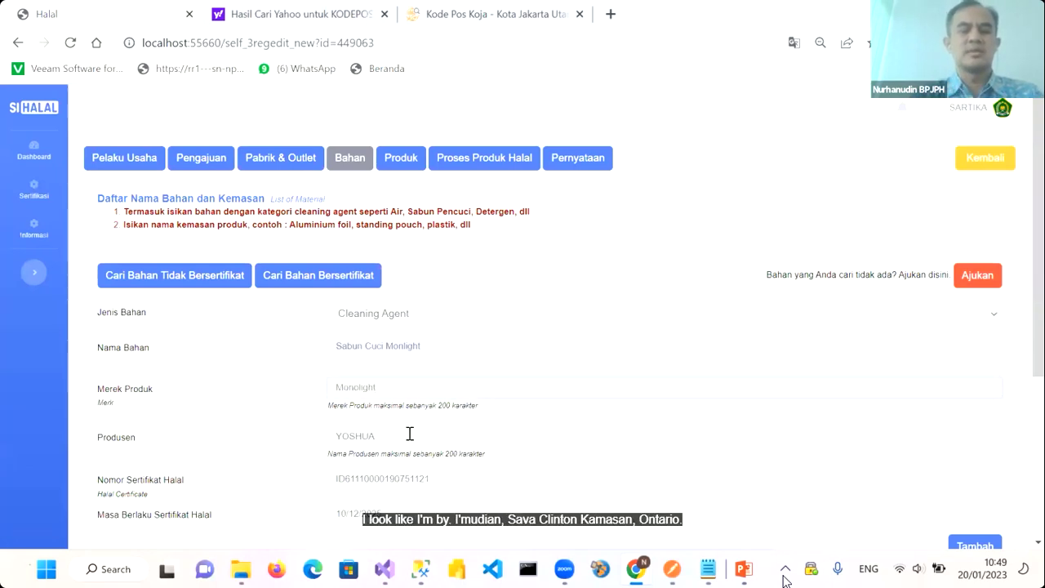
{"action": "scroll", "coordinate": [490, 408], "scroll_direction": "down", "scroll_amount": 2}
{"action": "left_click", "coordinate": [969, 400]}
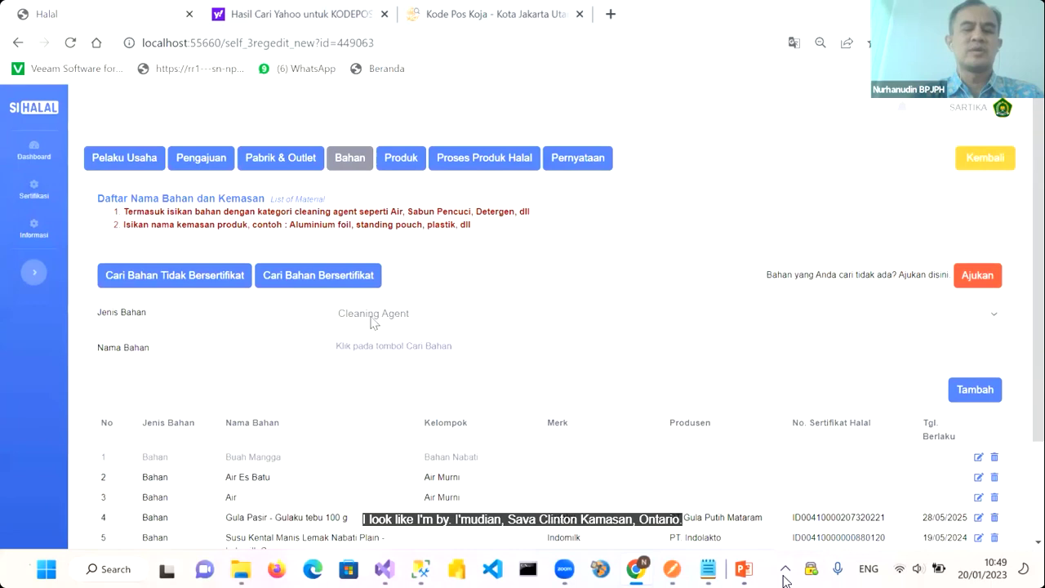
Set the material type to Kemasan
{"action": "left_click", "coordinate": [395, 194]}
{"action": "left_click", "coordinate": [378, 231]}
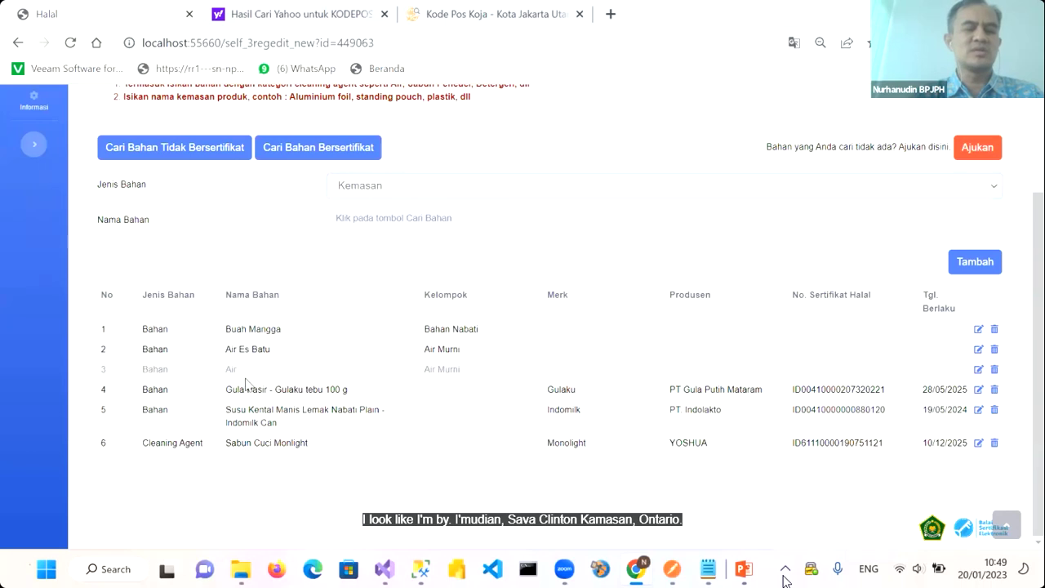
{"action": "scroll", "coordinate": [229, 367], "scroll_direction": "up", "scroll_amount": 2}
{"action": "scroll", "coordinate": [213, 343], "scroll_direction": "down", "scroll_amount": 2}
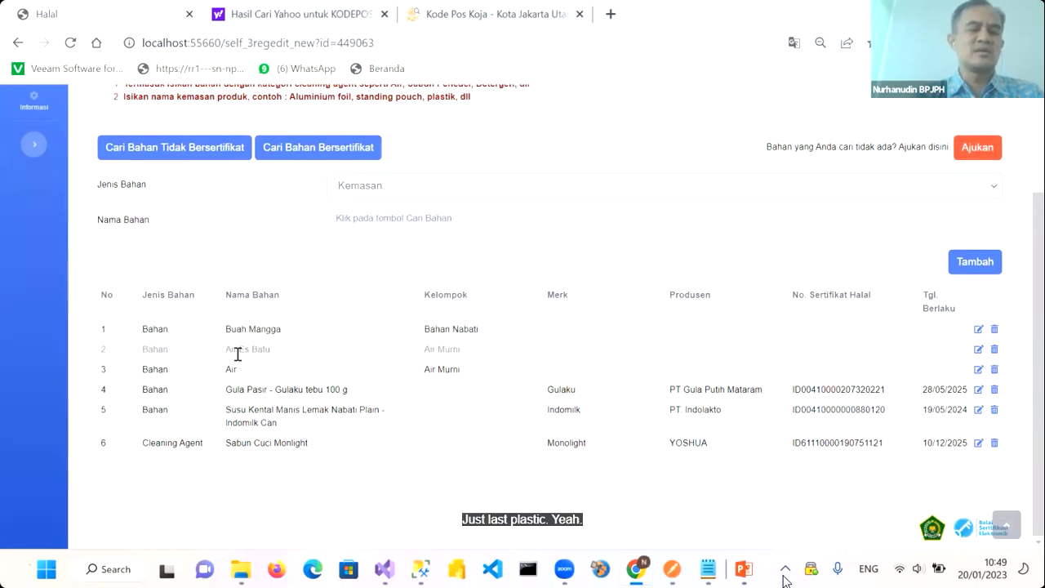
Search uncertified materials for 'Gelas Plastik' and add Gelas Plastik Jus Plus Tutup
{"action": "left_click", "coordinate": [179, 152]}
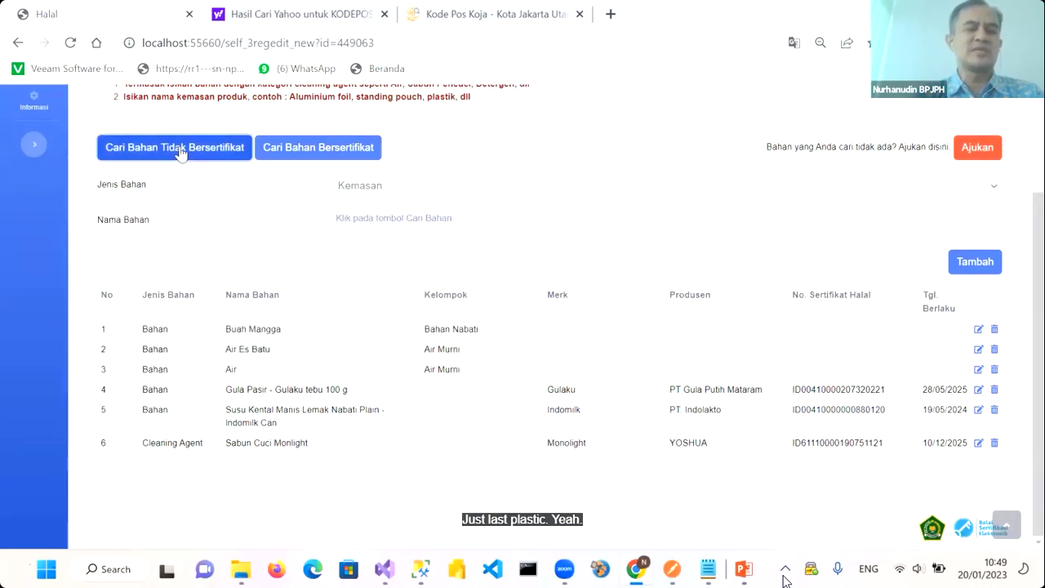
{"action": "left_click_drag", "start_coordinate": [392, 171], "coordinate": [292, 155]}
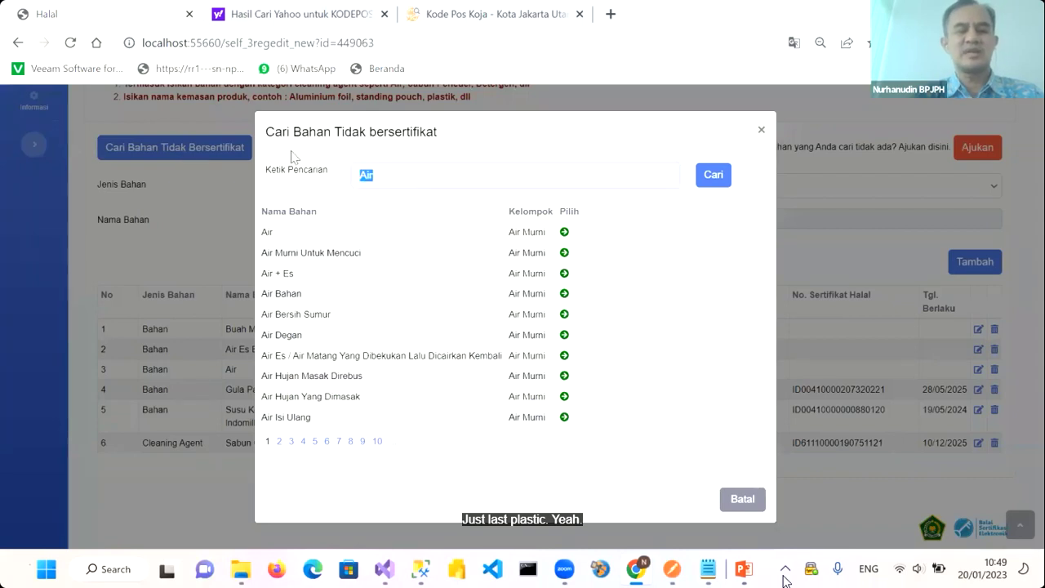
{"action": "type", "text": "Ge"}
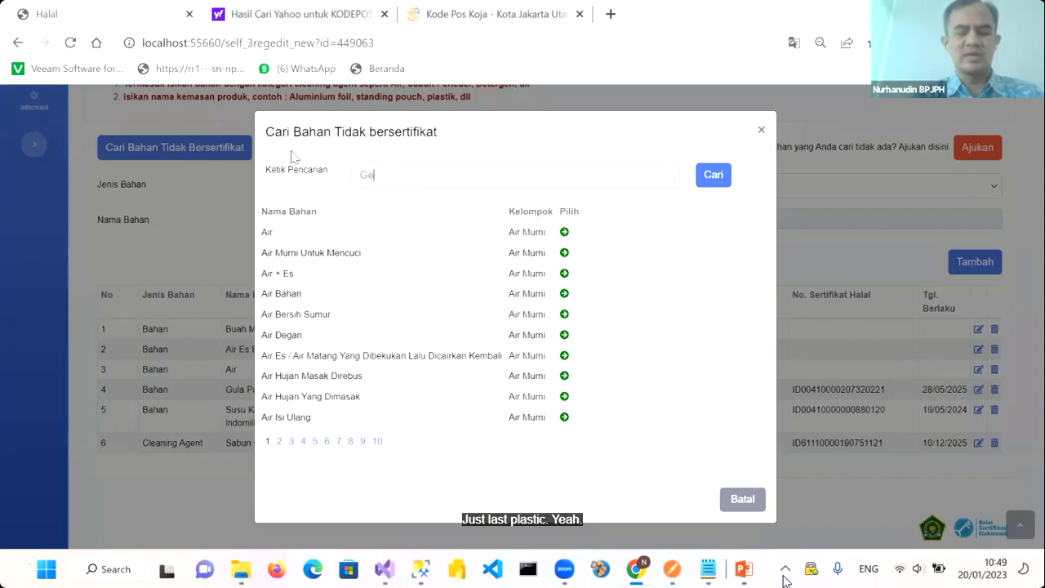
{"action": "type", "text": "las Plastik"}
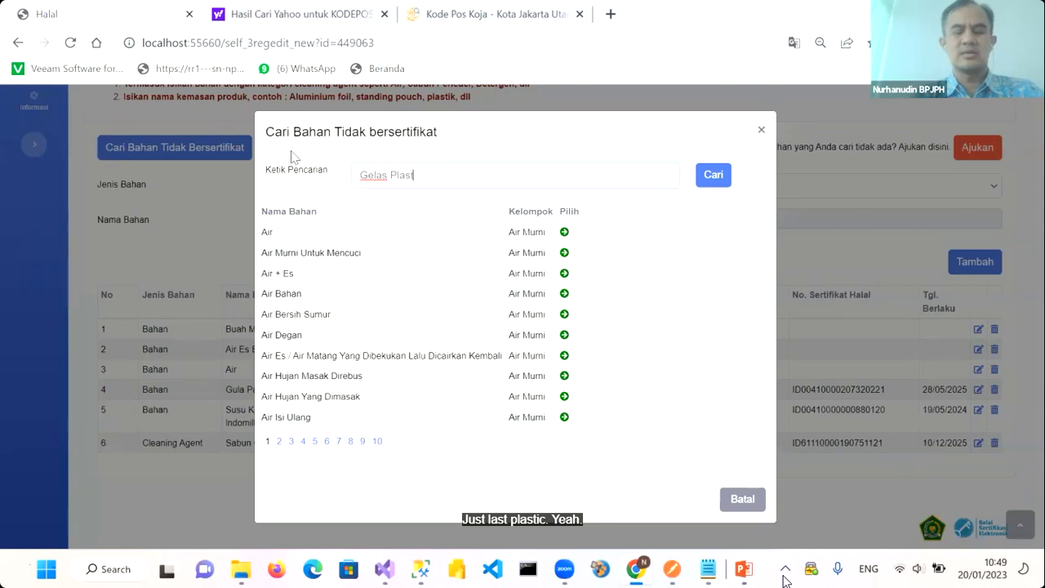
{"action": "left_click", "coordinate": [729, 179]}
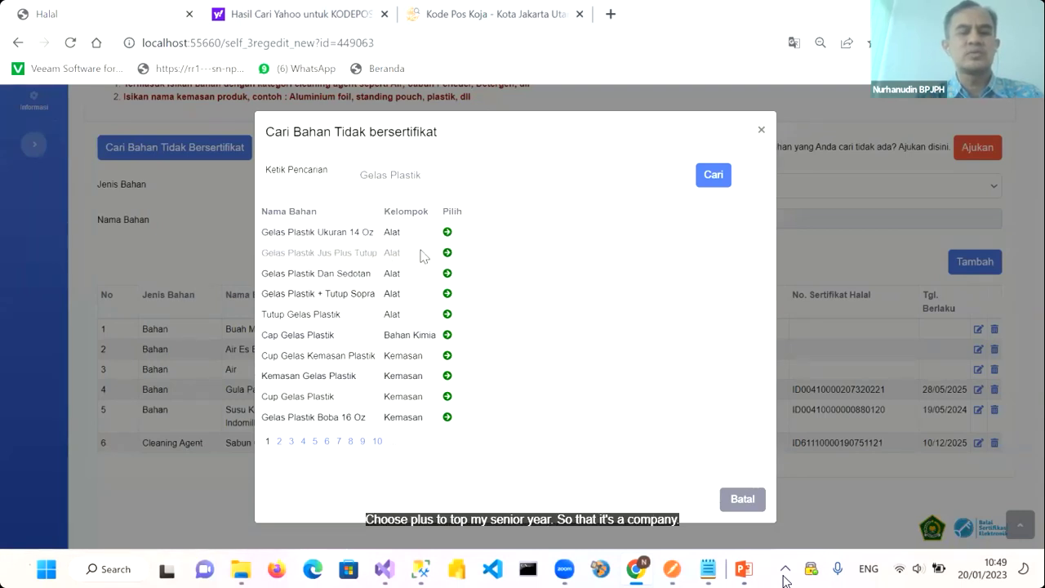
{"action": "left_click", "coordinate": [447, 253]}
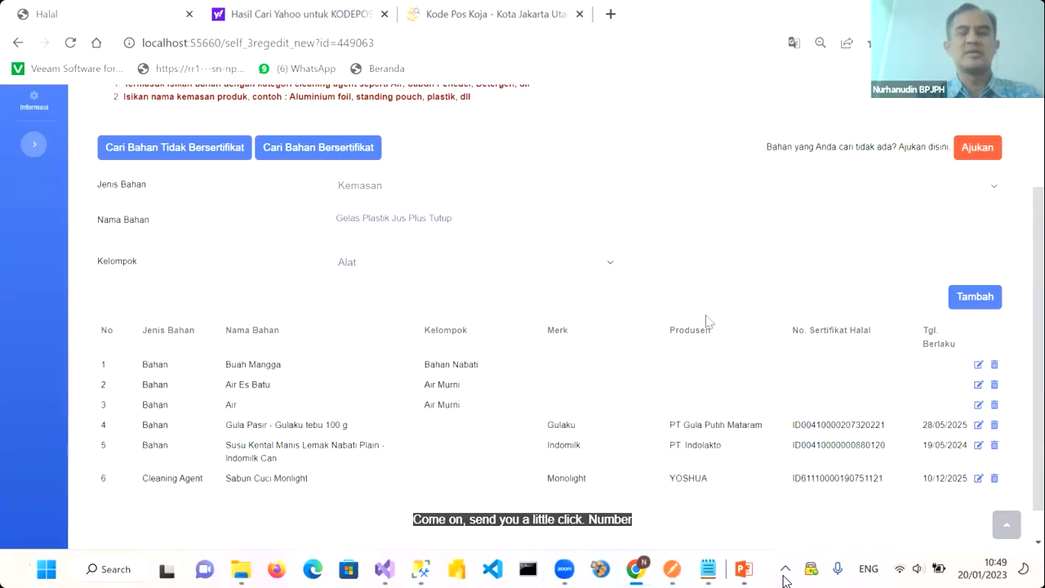
{"action": "left_click", "coordinate": [973, 297]}
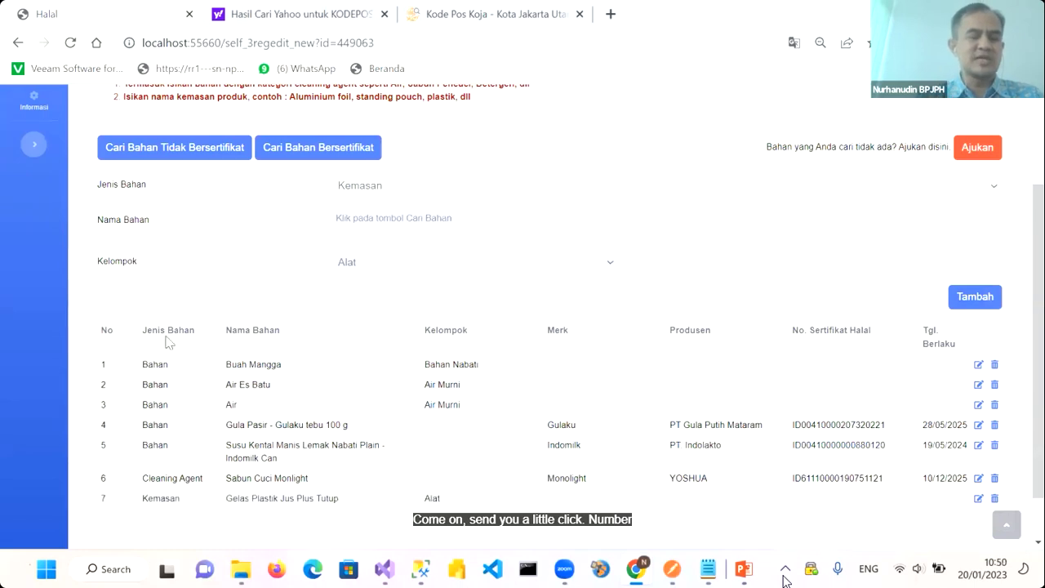
Review the seven-row material list, then move on to the Produk section
{"action": "scroll", "coordinate": [305, 403], "scroll_direction": "down", "scroll_amount": 1}
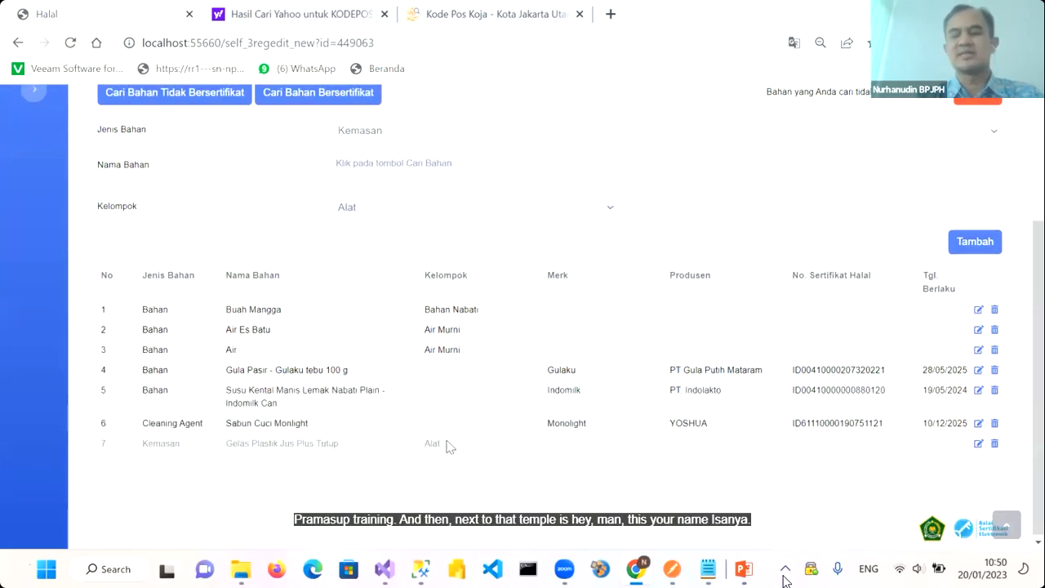
{"action": "scroll", "coordinate": [449, 446], "scroll_direction": "up", "scroll_amount": 1}
{"action": "scroll", "coordinate": [449, 446], "scroll_direction": "down", "scroll_amount": 1}
{"action": "scroll", "coordinate": [449, 446], "scroll_direction": "up", "scroll_amount": 1}
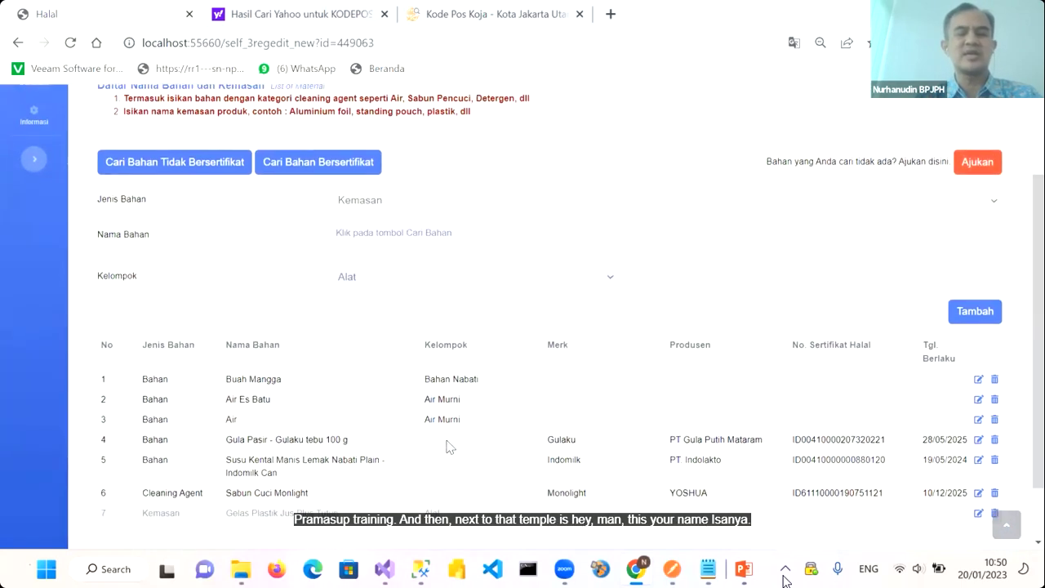
{"action": "scroll", "coordinate": [325, 475], "scroll_direction": "down", "scroll_amount": 1}
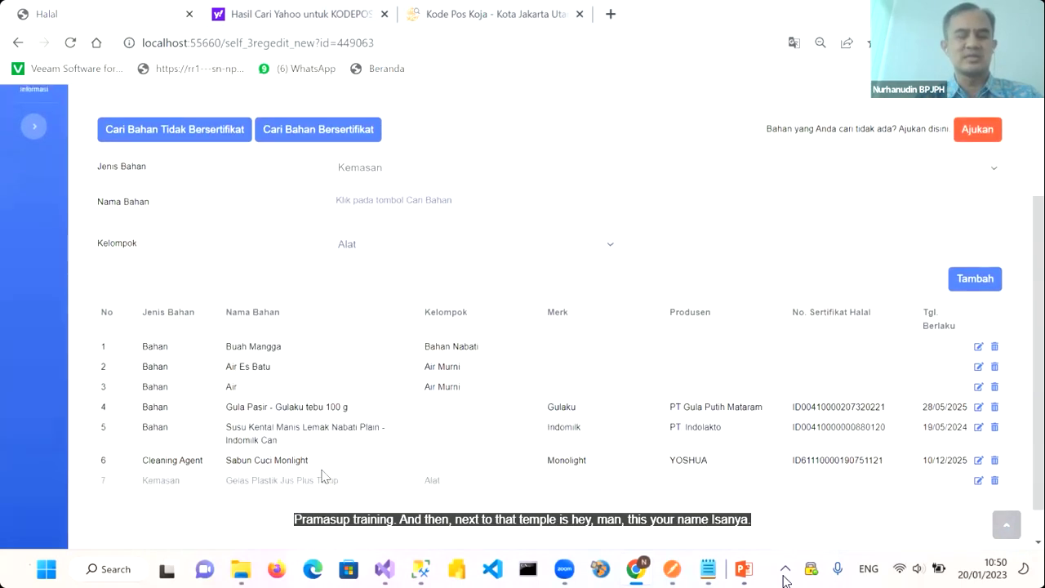
{"action": "scroll", "coordinate": [450, 384], "scroll_direction": "up", "scroll_amount": 1}
{"action": "scroll", "coordinate": [450, 384], "scroll_direction": "down", "scroll_amount": 1}
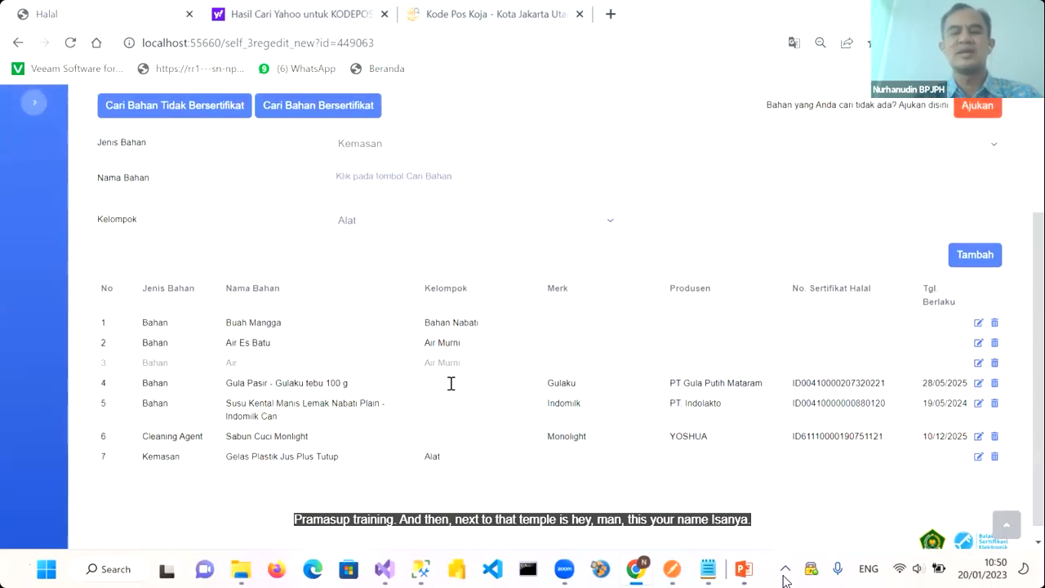
{"action": "scroll", "coordinate": [449, 384], "scroll_direction": "up", "scroll_amount": 2}
{"action": "left_click", "coordinate": [397, 161]}
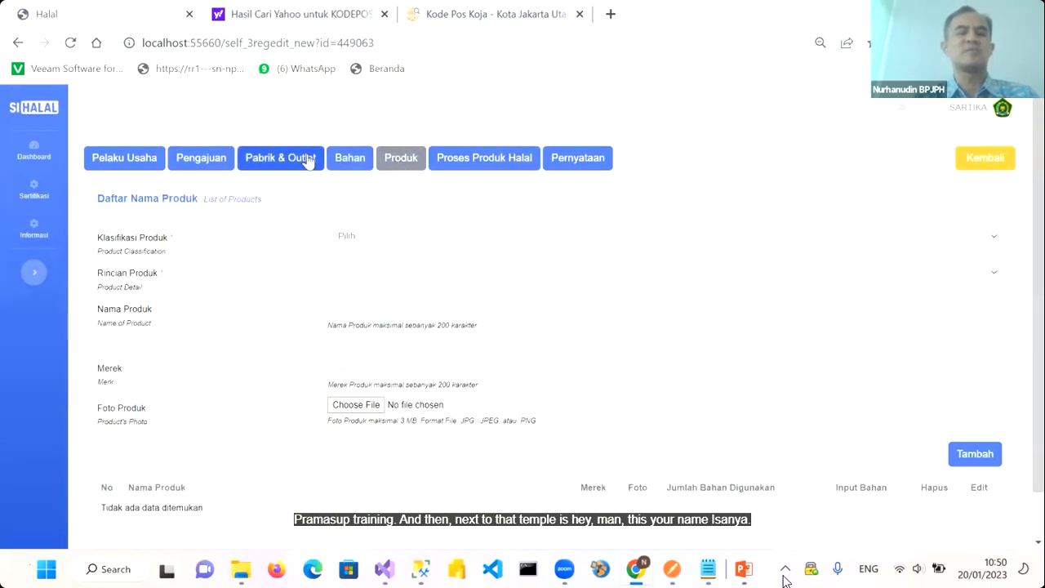
Classify the product as Sari buah dan sari sayuran with detail Sari buah mangga
{"action": "left_click", "coordinate": [365, 241]}
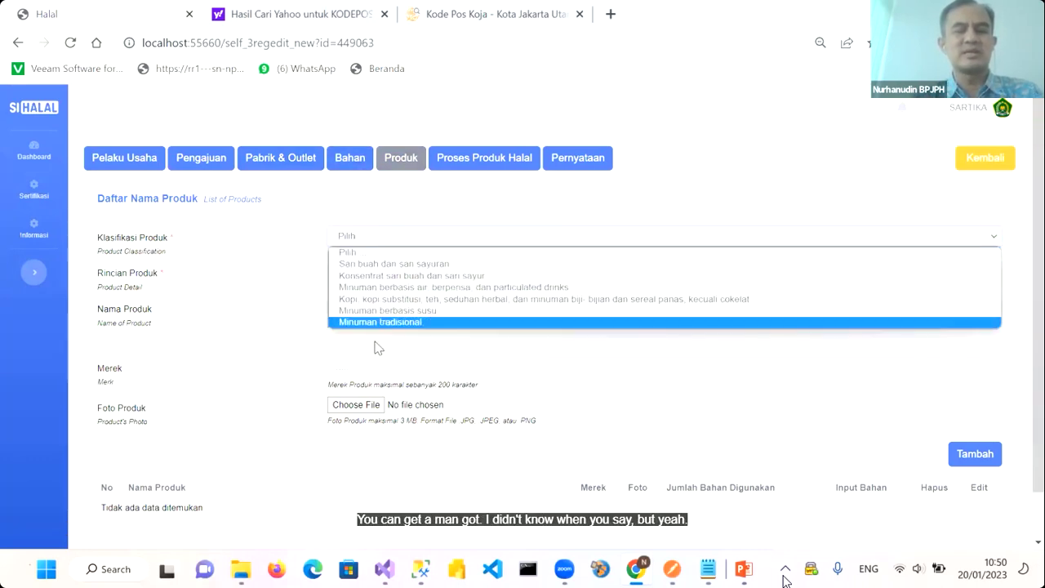
{"action": "left_click", "coordinate": [369, 264]}
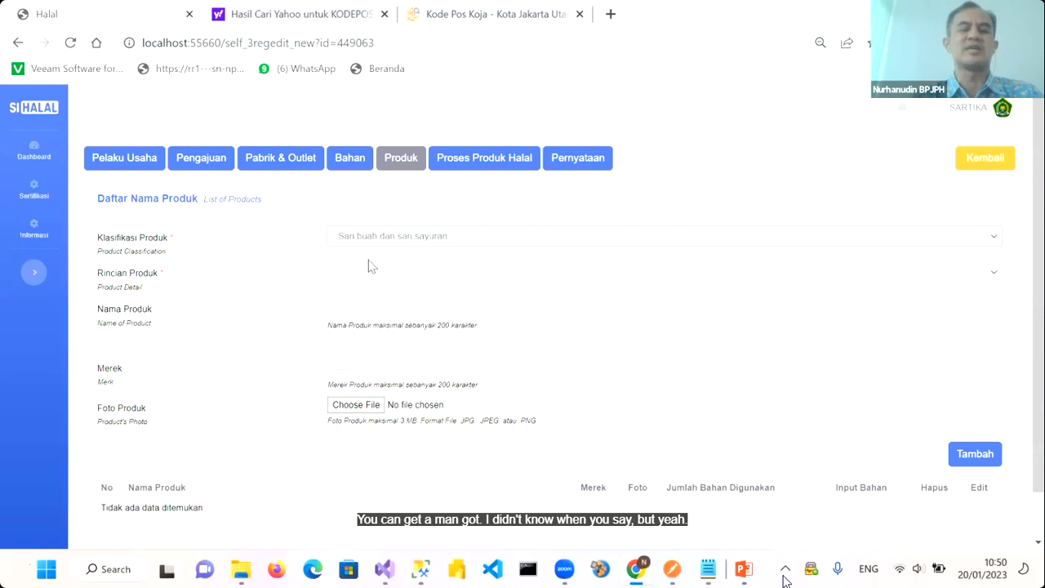
{"action": "left_click", "coordinate": [365, 276]}
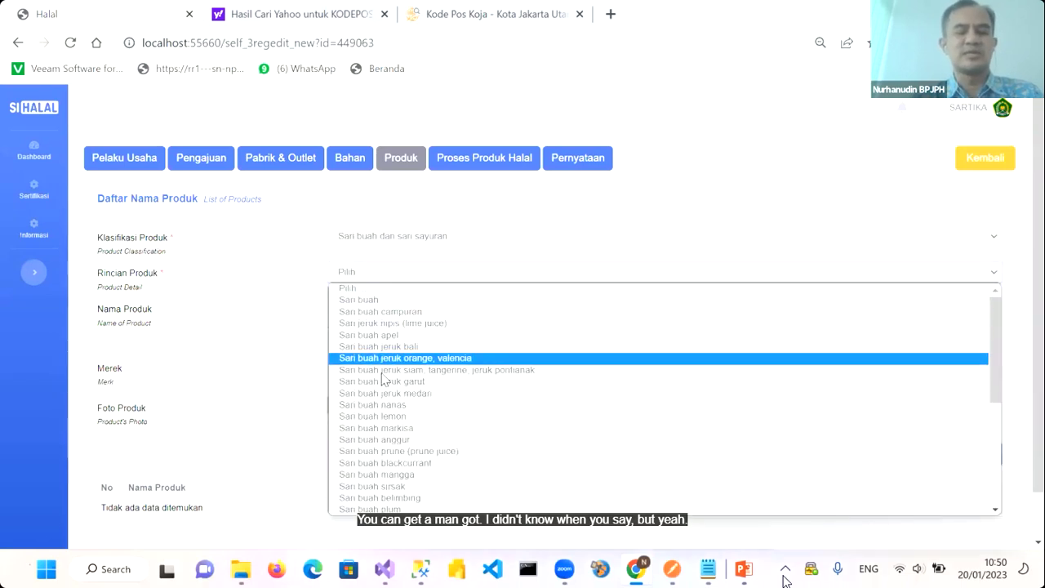
{"action": "scroll", "coordinate": [400, 461], "scroll_direction": "down", "scroll_amount": 1}
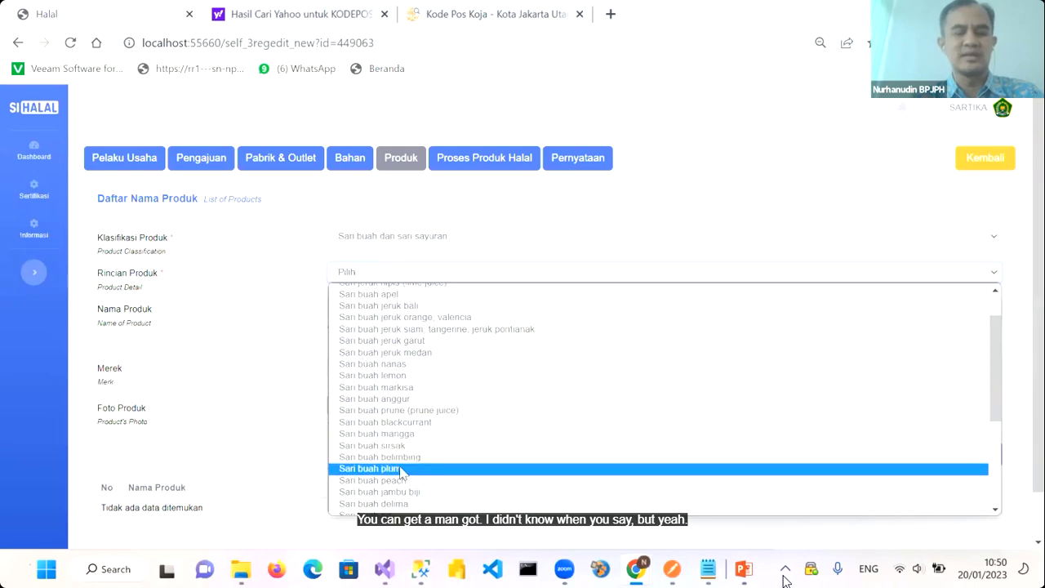
{"action": "left_click", "coordinate": [396, 434]}
Enter the product name starting 'JUS MANGGA' plus the owner's name, and begin the brand
{"action": "left_click", "coordinate": [362, 304]}
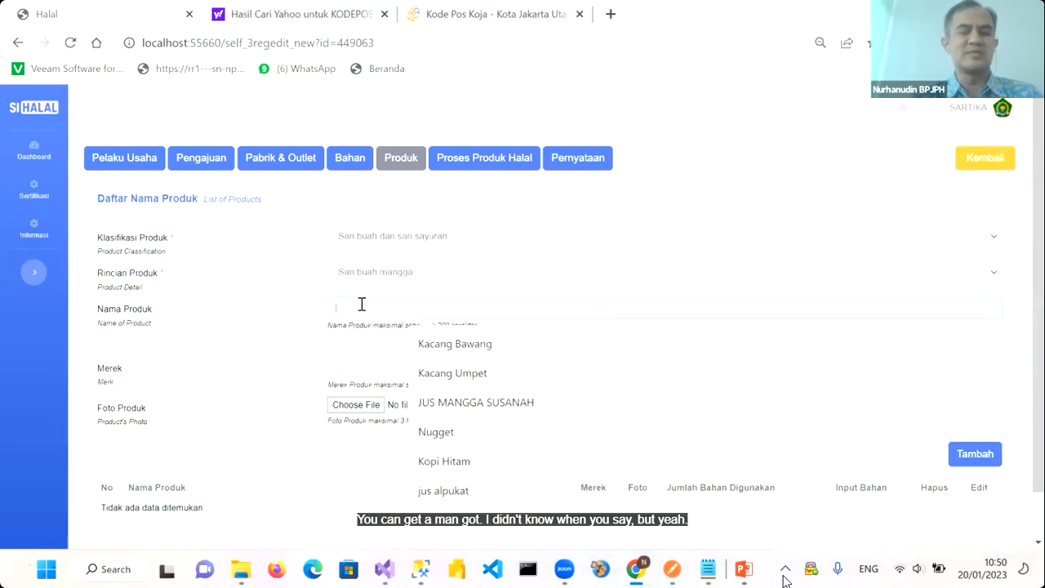
{"action": "type", "text": "jus man"}
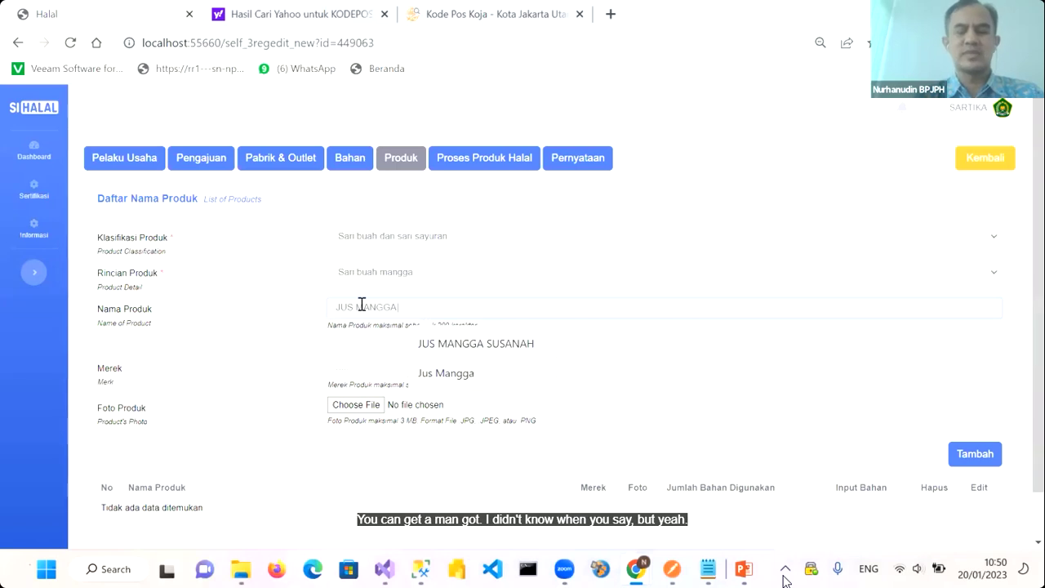
{"action": "key", "text": "alt+Tab"}
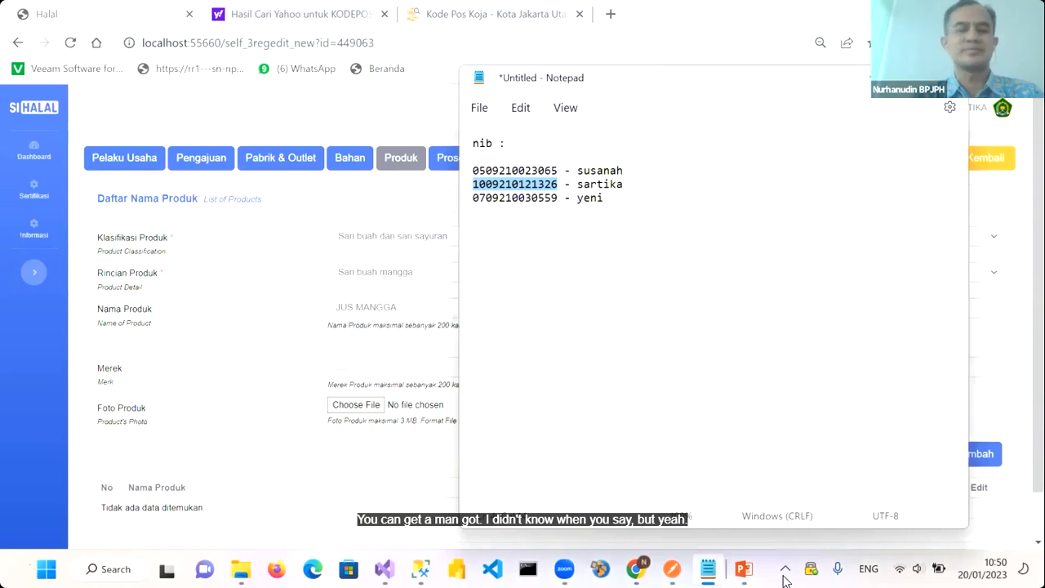
{"action": "key", "text": "alt+Tab"}
{"action": "type", "text": "sar"}
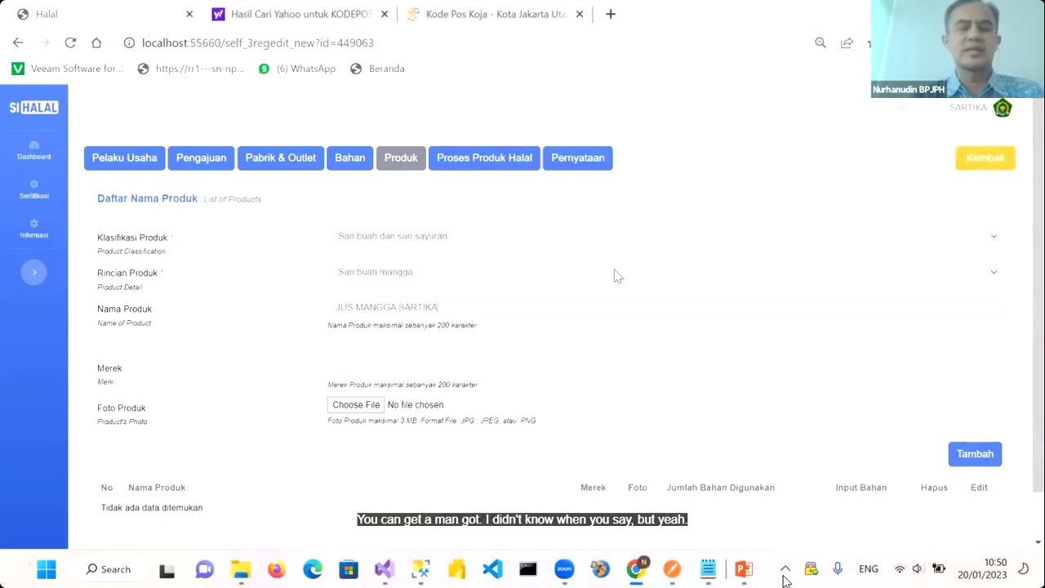
{"action": "left_click", "coordinate": [428, 370]}
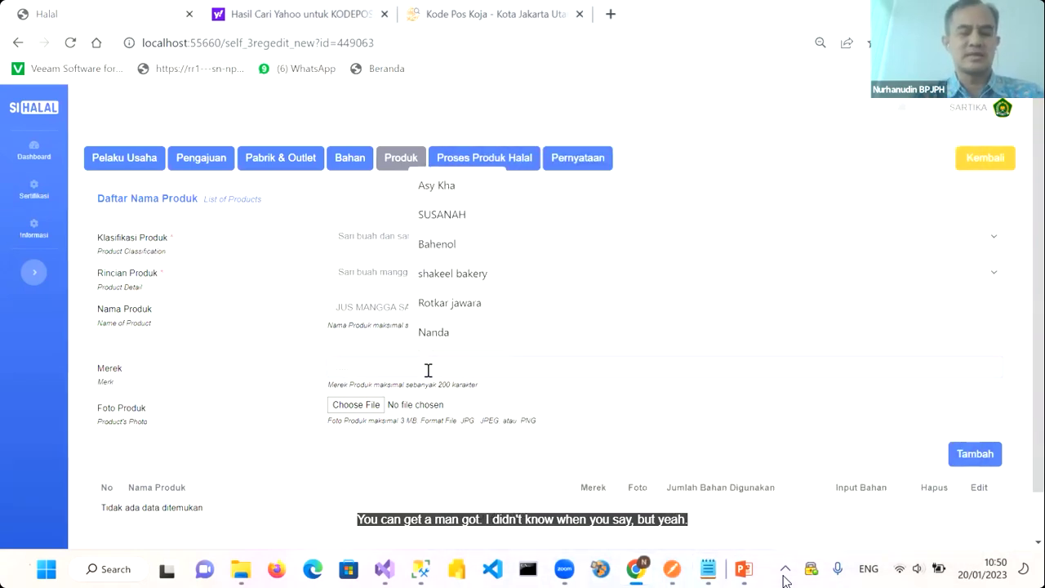
{"action": "type", "text": "SARTIKA"}
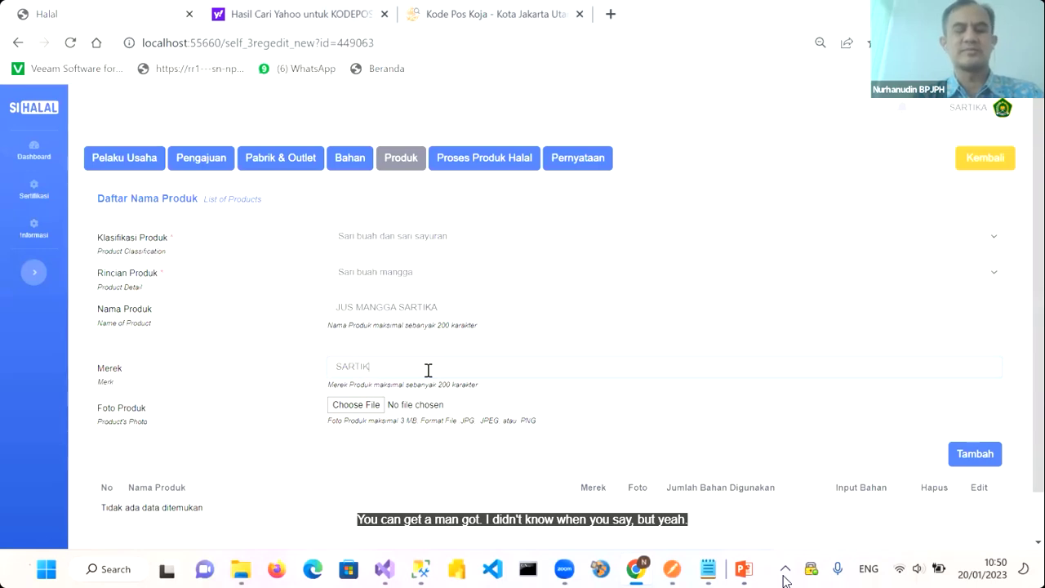
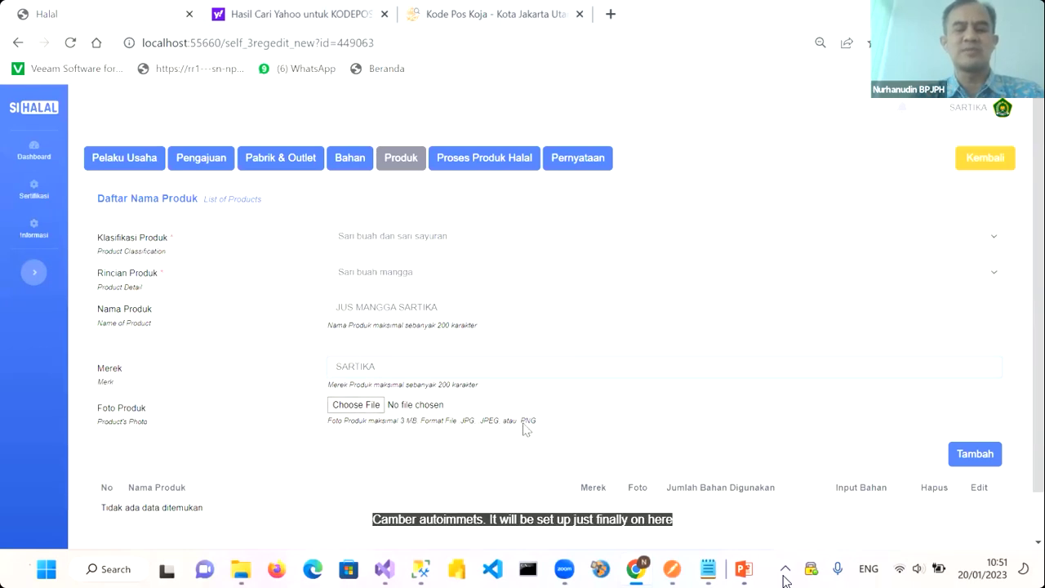
Attach jus_mangga.jpg as the photo and add JUS MANGGA SARTIKA, brand SARTIKA, to the product list
{"action": "left_click", "coordinate": [347, 405]}
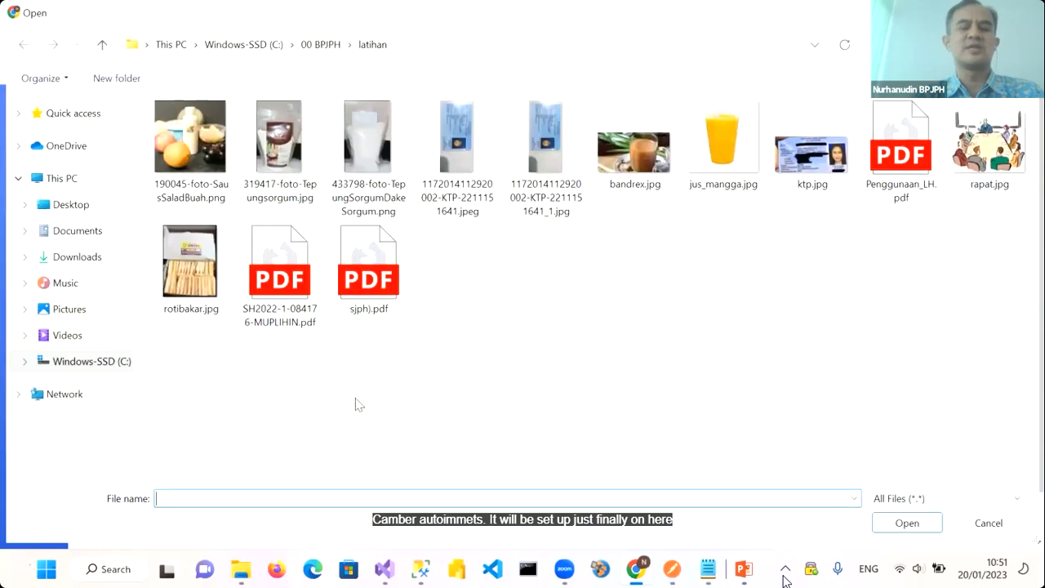
{"action": "double_click", "coordinate": [722, 155]}
{"action": "scroll", "coordinate": [648, 425], "scroll_direction": "down", "scroll_amount": 1}
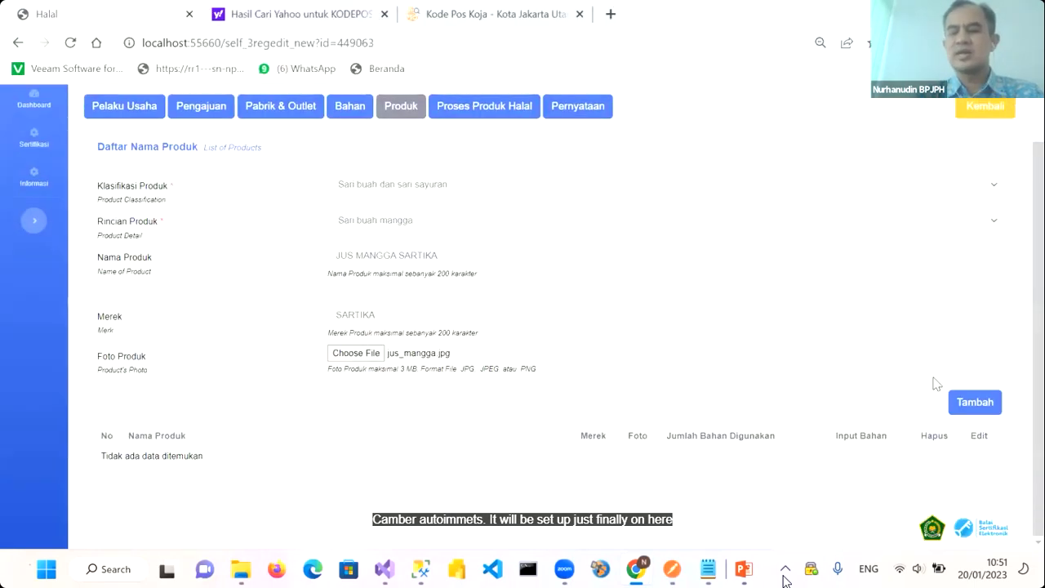
{"action": "left_click", "coordinate": [966, 408]}
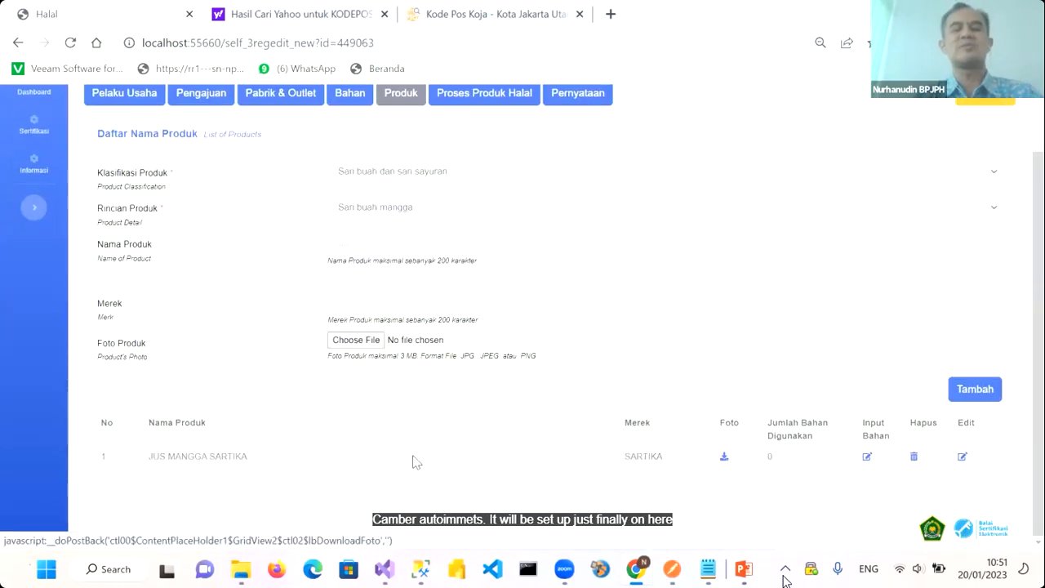
{"action": "scroll", "coordinate": [416, 462], "scroll_direction": "up", "scroll_amount": 1}
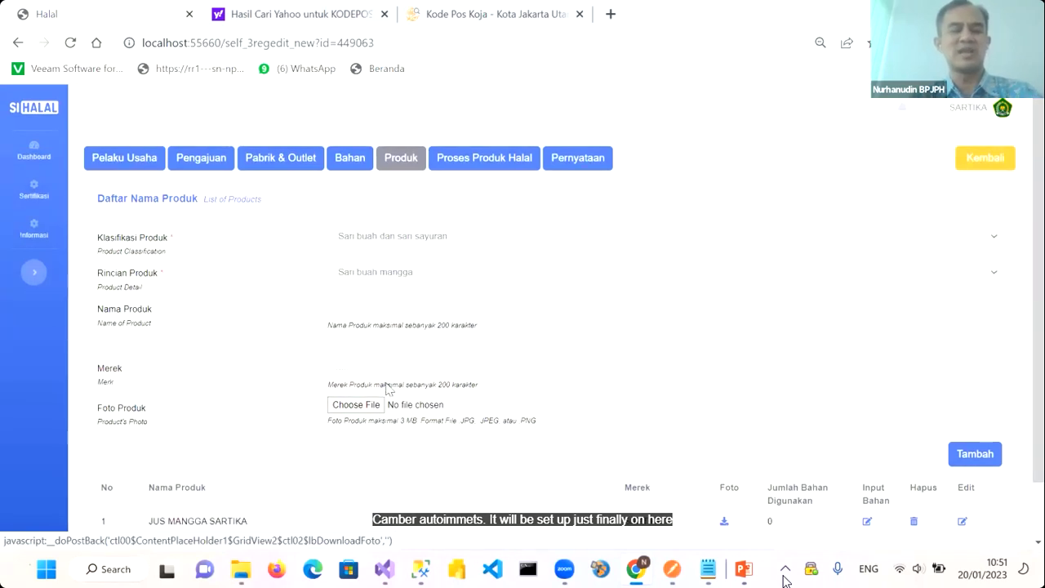
{"action": "scroll", "coordinate": [394, 368], "scroll_direction": "down", "scroll_amount": 1}
{"action": "scroll", "coordinate": [394, 358], "scroll_direction": "up", "scroll_amount": 1}
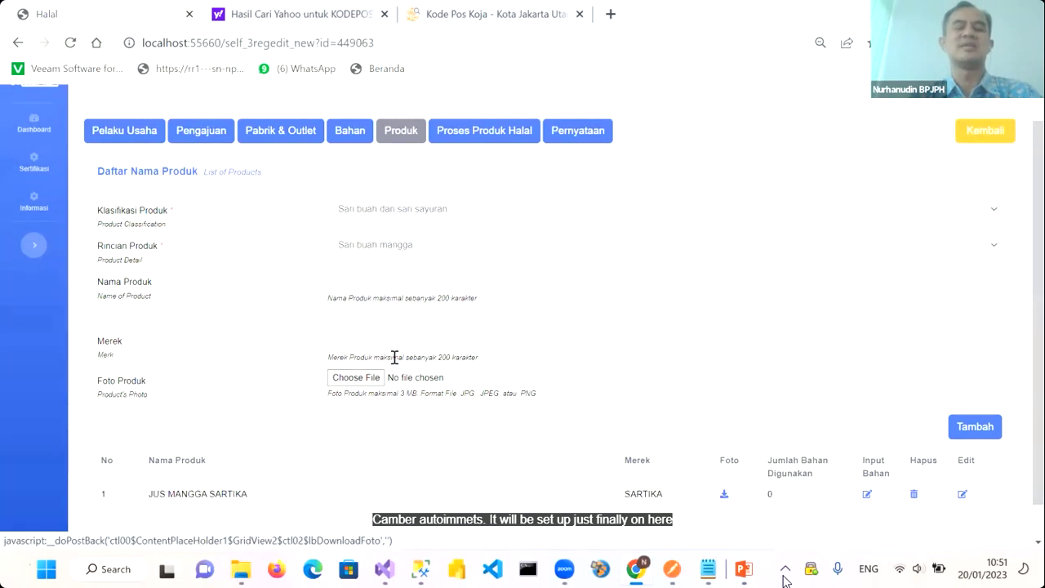
{"action": "scroll", "coordinate": [394, 358], "scroll_direction": "down", "scroll_amount": 1}
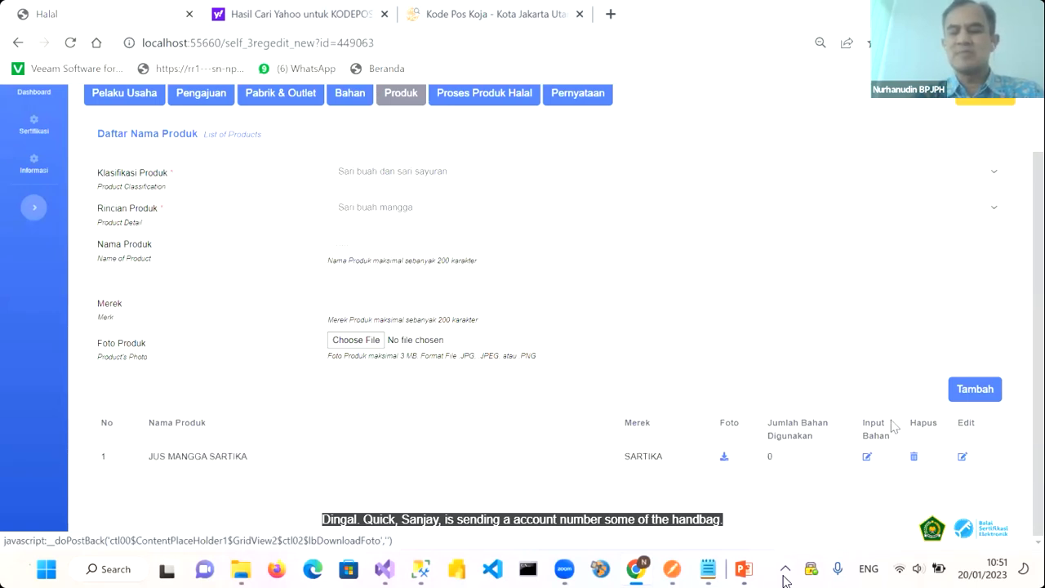
Assign Air, Air Es Batu, Buah Mangga, Gelas Plastik Jus Plus Tutup and Gula Pasir to JUS MANGGA SARTIKA
{"action": "left_click", "coordinate": [867, 457]}
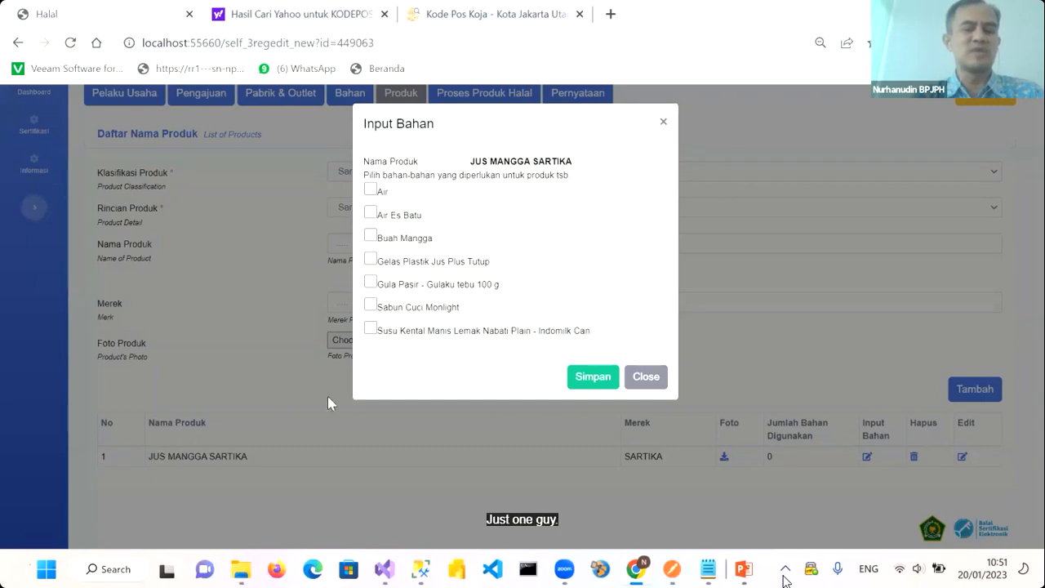
{"action": "left_click", "coordinate": [369, 191]}
{"action": "left_click", "coordinate": [378, 214]}
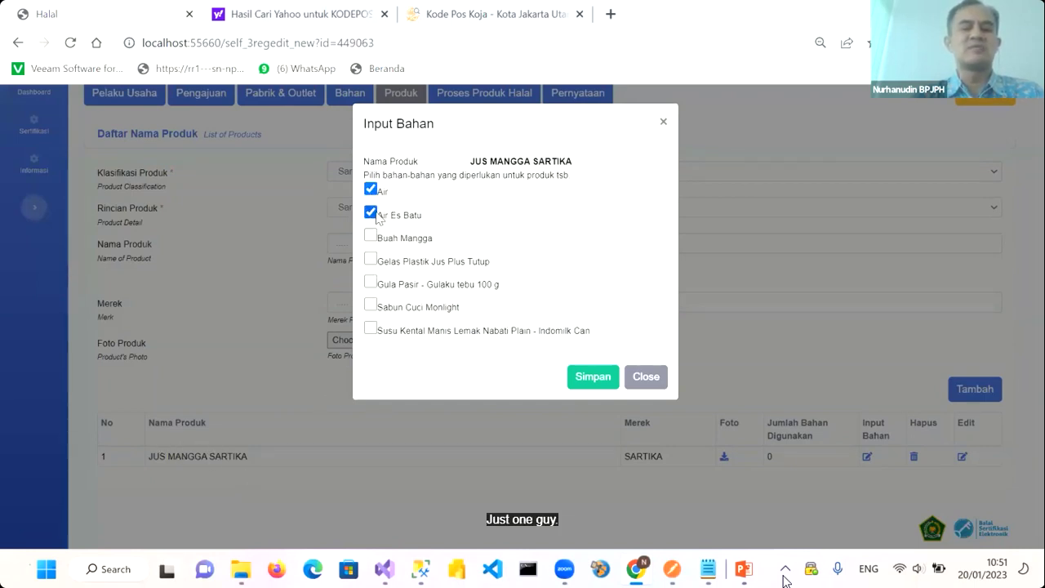
{"action": "left_click", "coordinate": [372, 236]}
{"action": "left_click", "coordinate": [371, 258]}
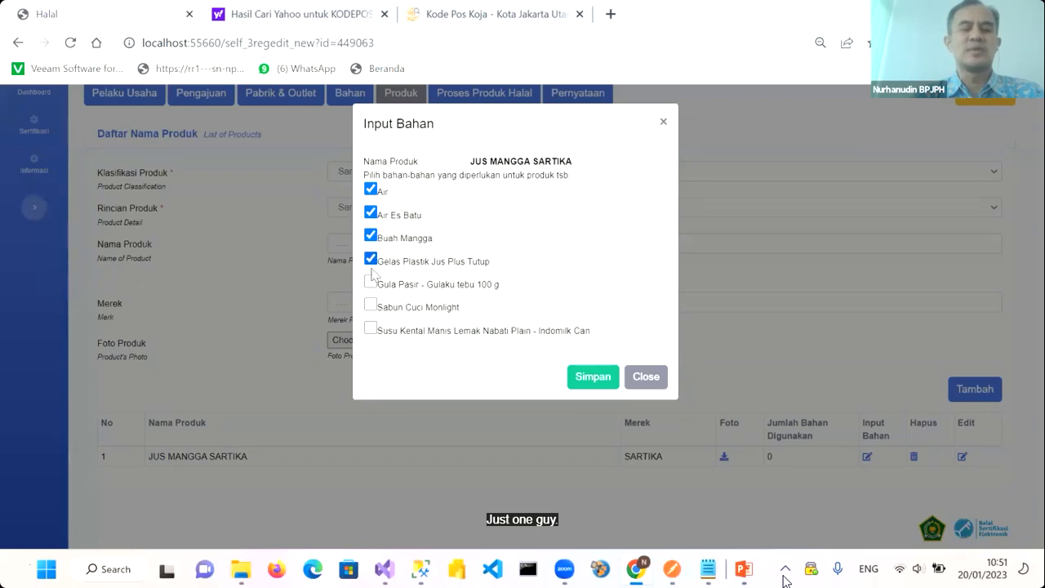
{"action": "left_click", "coordinate": [370, 283]}
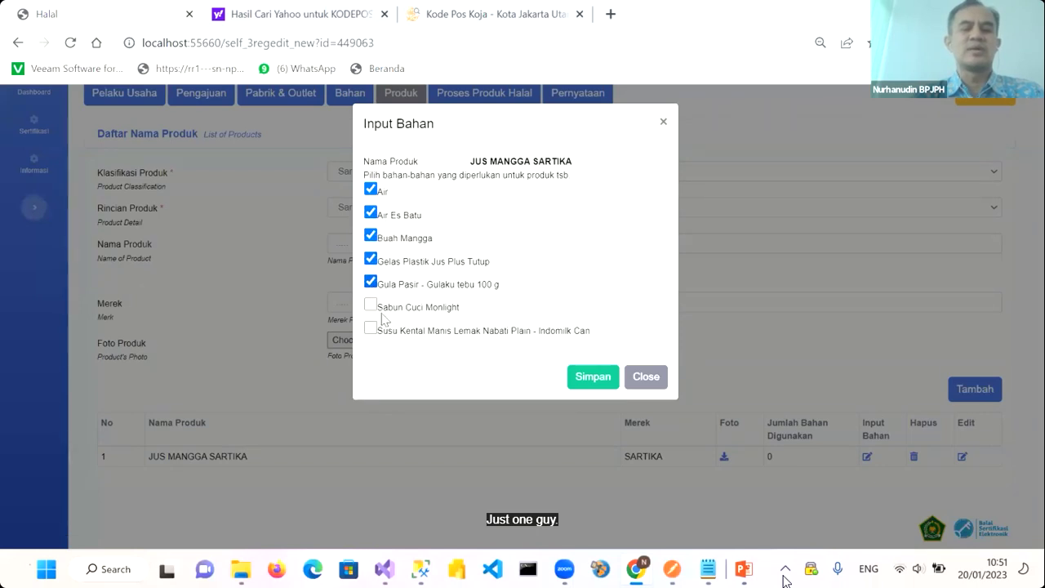
{"action": "left_click", "coordinate": [591, 380]}
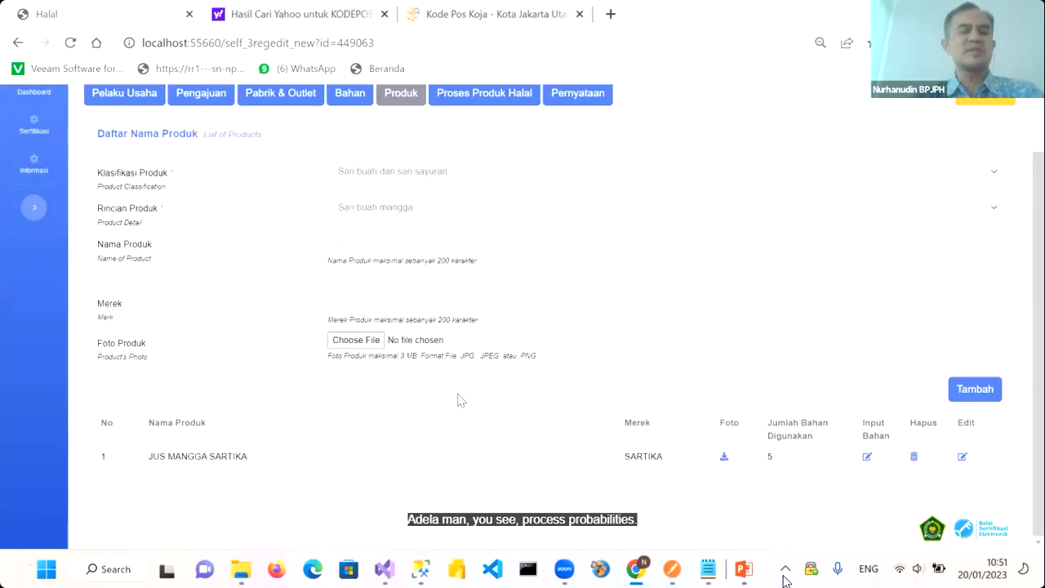
{"action": "scroll", "coordinate": [459, 400], "scroll_direction": "up", "scroll_amount": 1}
{"action": "scroll", "coordinate": [458, 396], "scroll_direction": "up", "scroll_amount": 1}
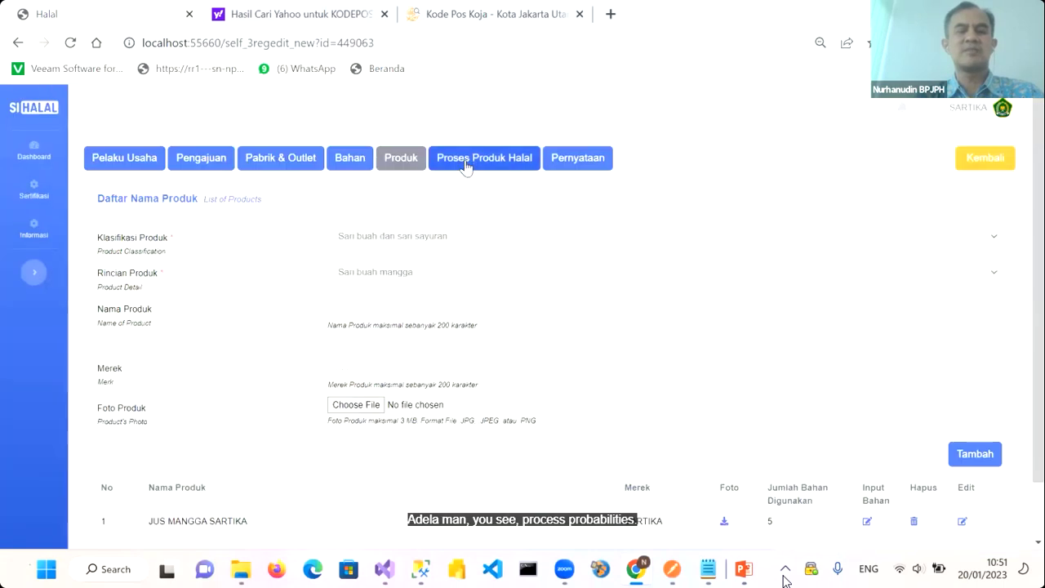
{"action": "left_click", "coordinate": [465, 164]}
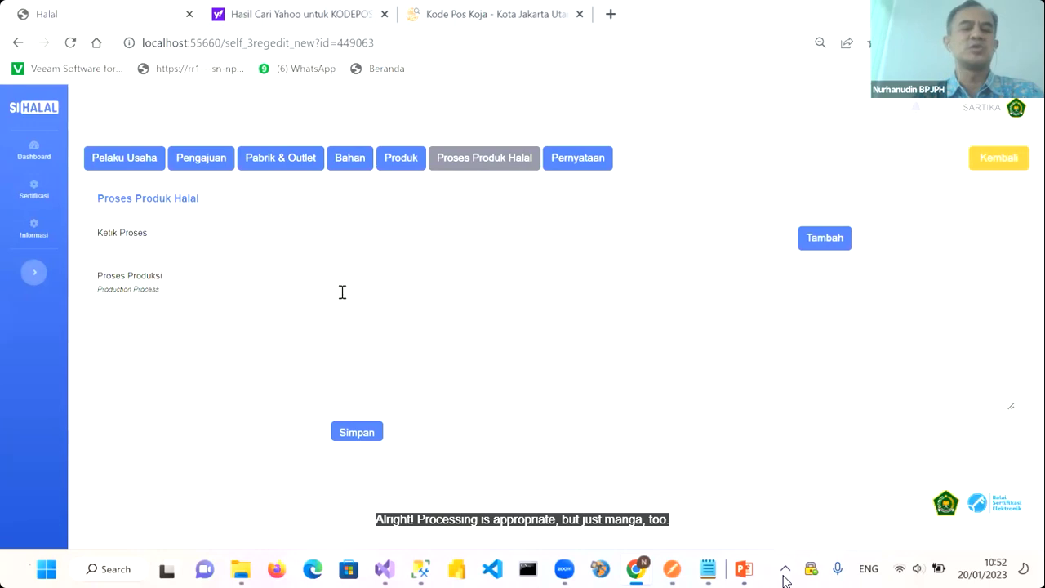
Add the first three process steps: a suggested first step, blending mango with gula pasir, and blending until smooth
{"action": "left_click", "coordinate": [359, 245]}
{"action": "type", "text": "Menyiap"}
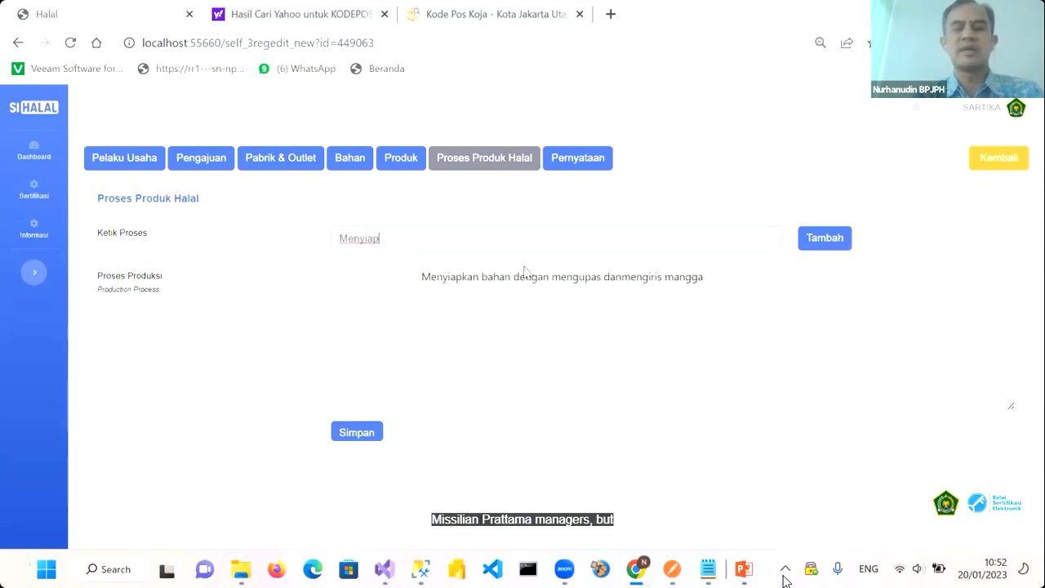
{"action": "left_click", "coordinate": [581, 278]}
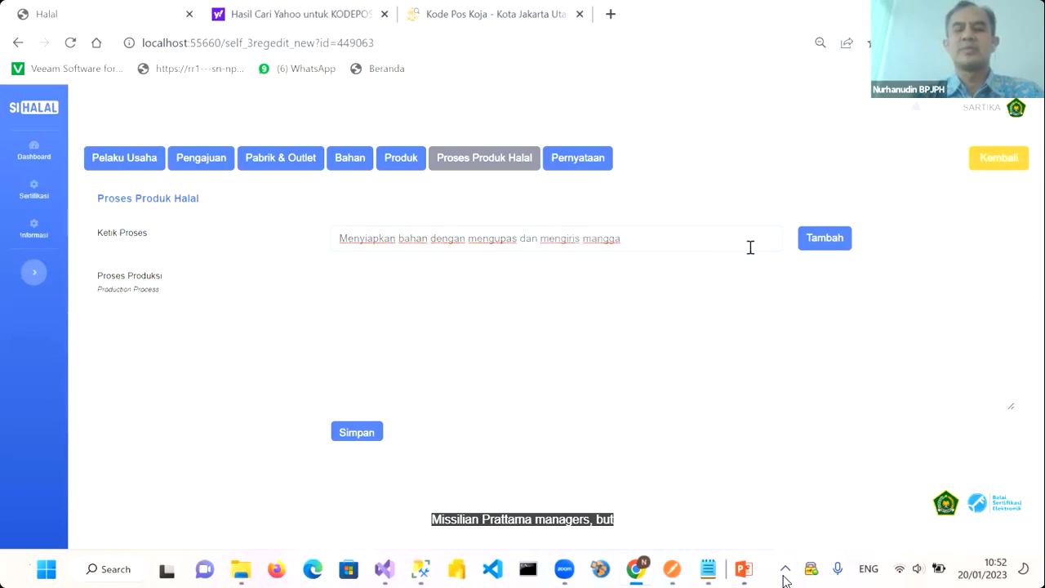
{"action": "left_click", "coordinate": [809, 252]}
{"action": "left_click", "coordinate": [406, 242]}
{"action": "type", "text": "Masukkan "}
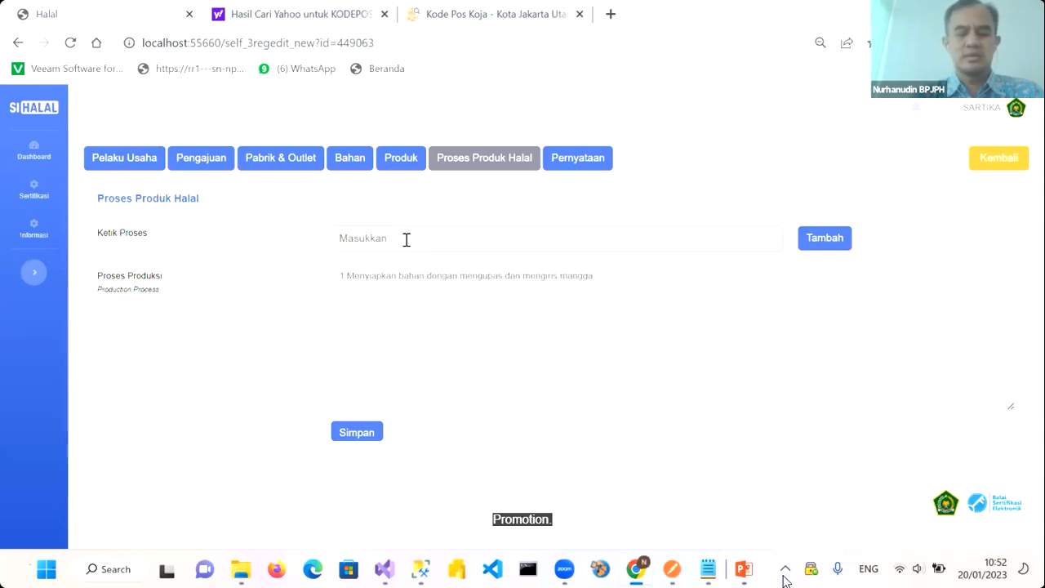
{"action": "type", "text": "mangga "}
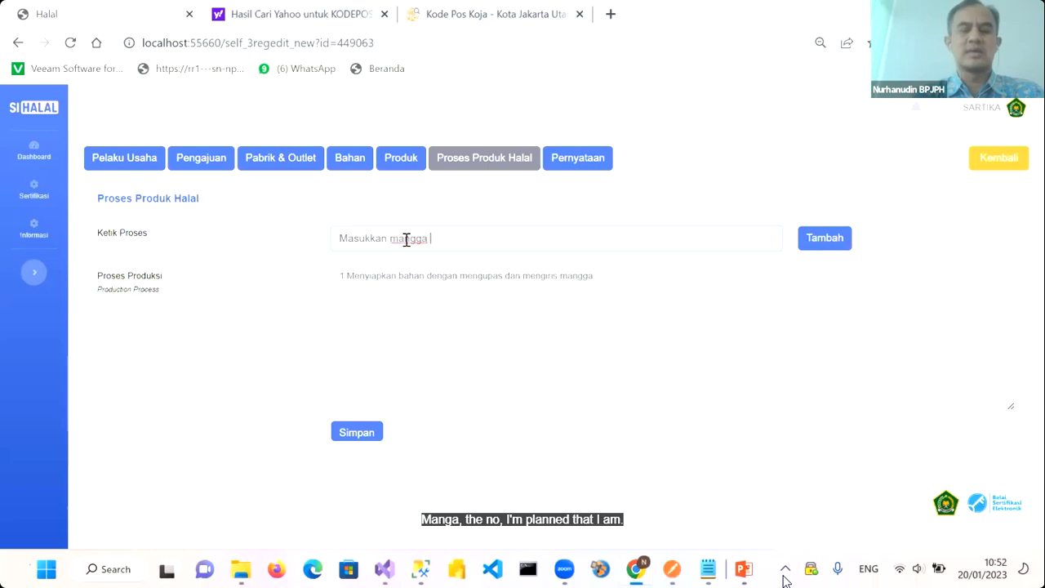
{"action": "type", "text": "ee dalam"}
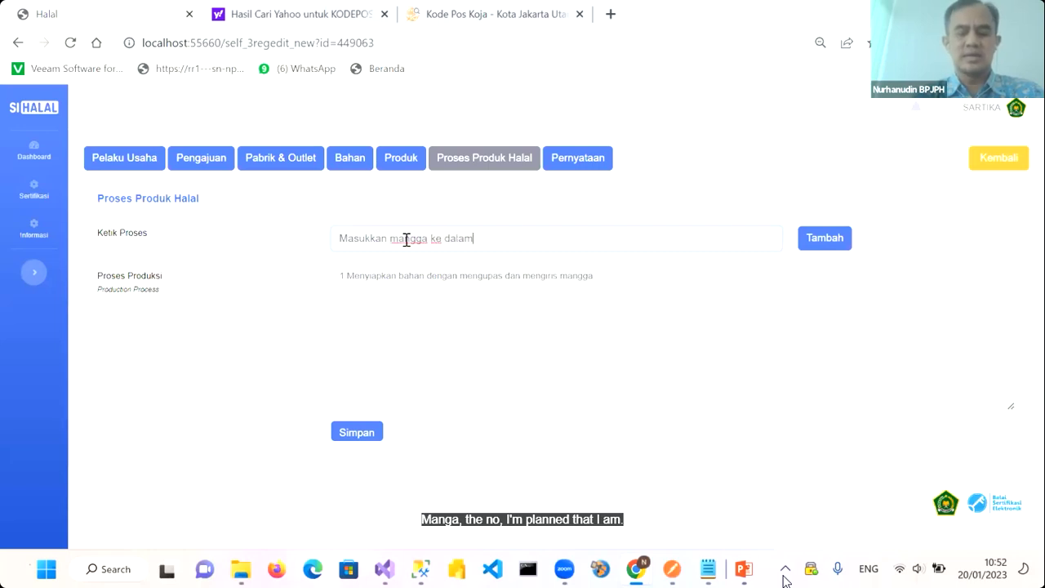
{"action": "type", "text": " blender da"}
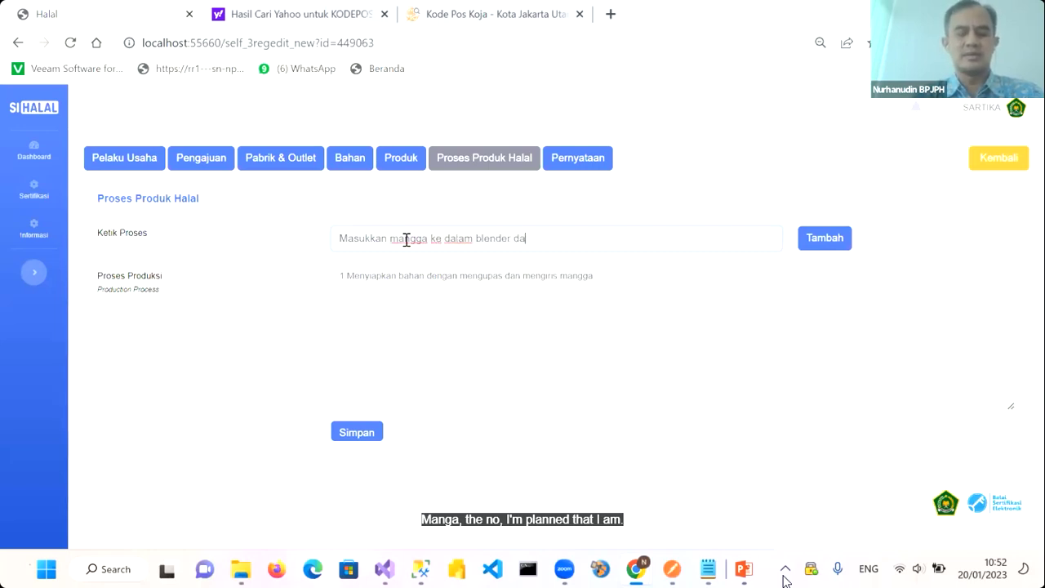
{"action": "type", "text": "n tambahkan air, es"}
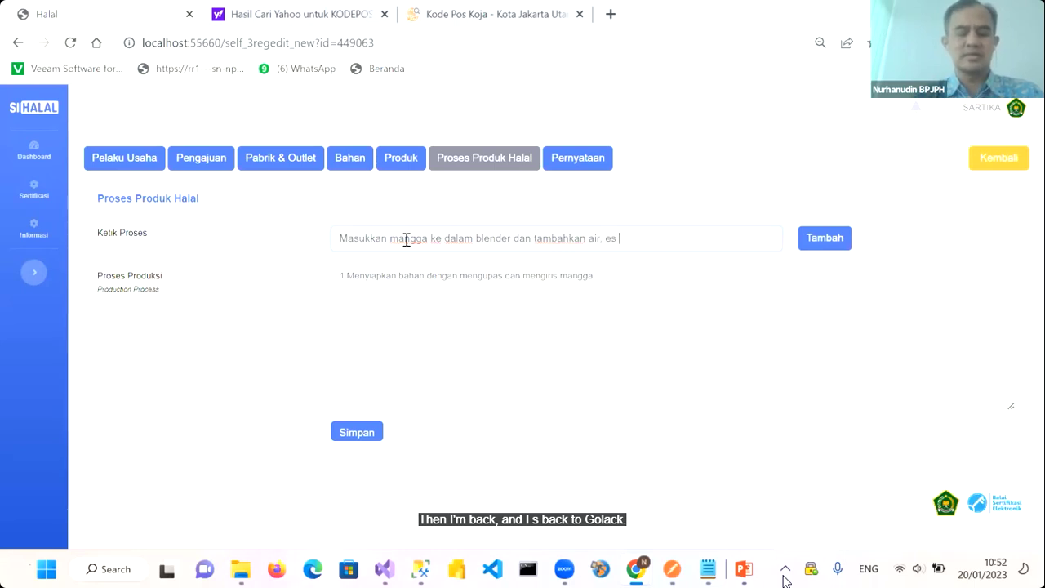
{"action": "type", "text": "batu, gula pas"}
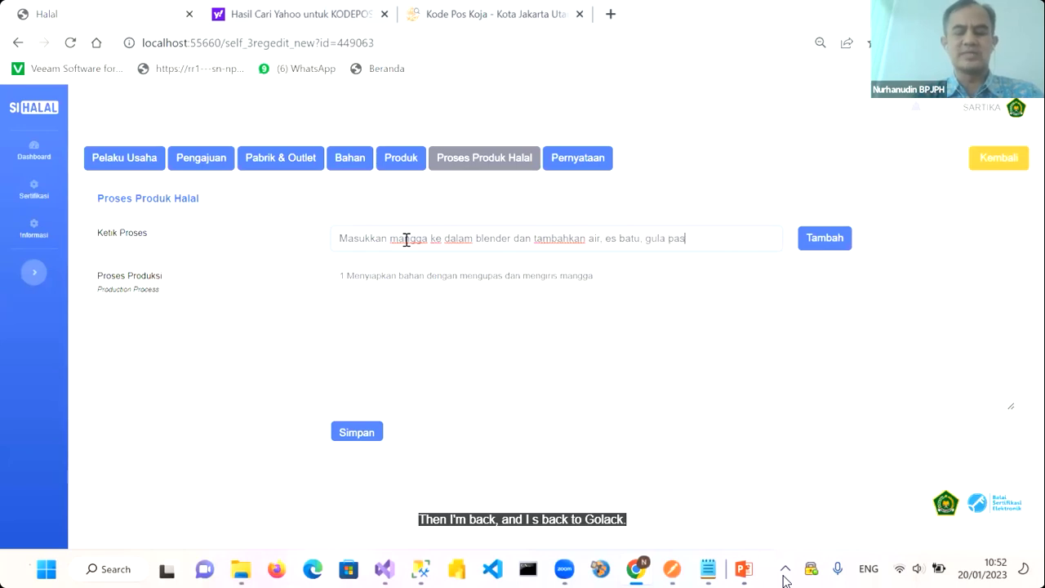
{"action": "type", "text": "ir"}
{"action": "left_click", "coordinate": [805, 240]}
{"action": "left_click", "coordinate": [414, 245]}
{"action": "type", "text": "Proses"}
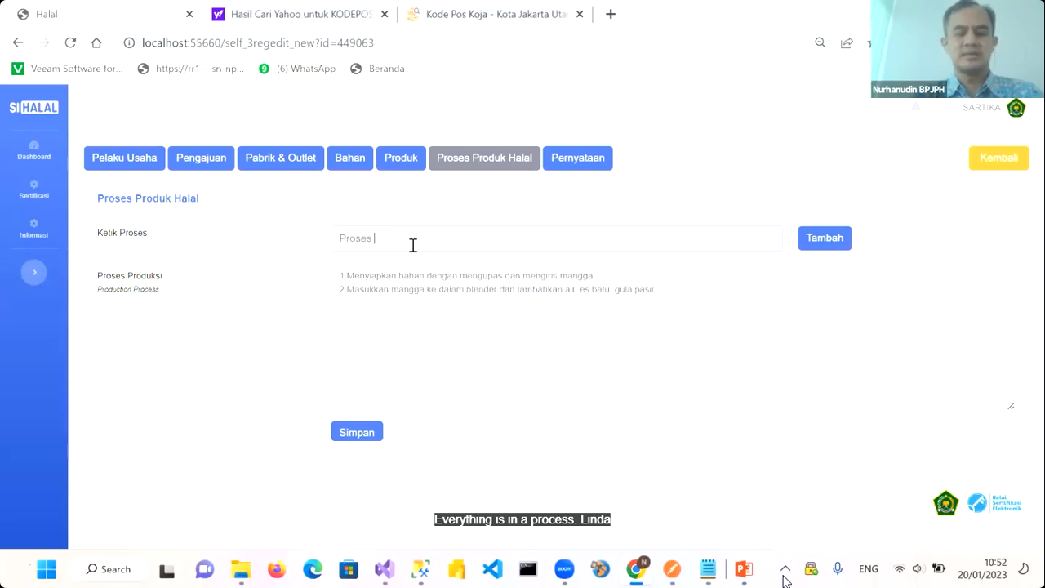
{"action": "type", "text": " blender sampai "}
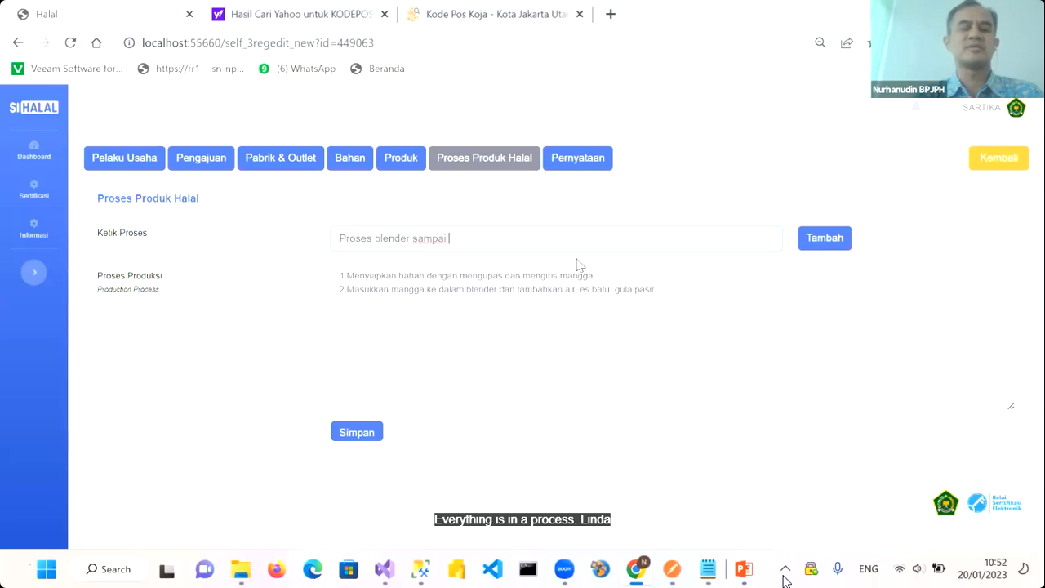
{"action": "type", "text": "selesai"}
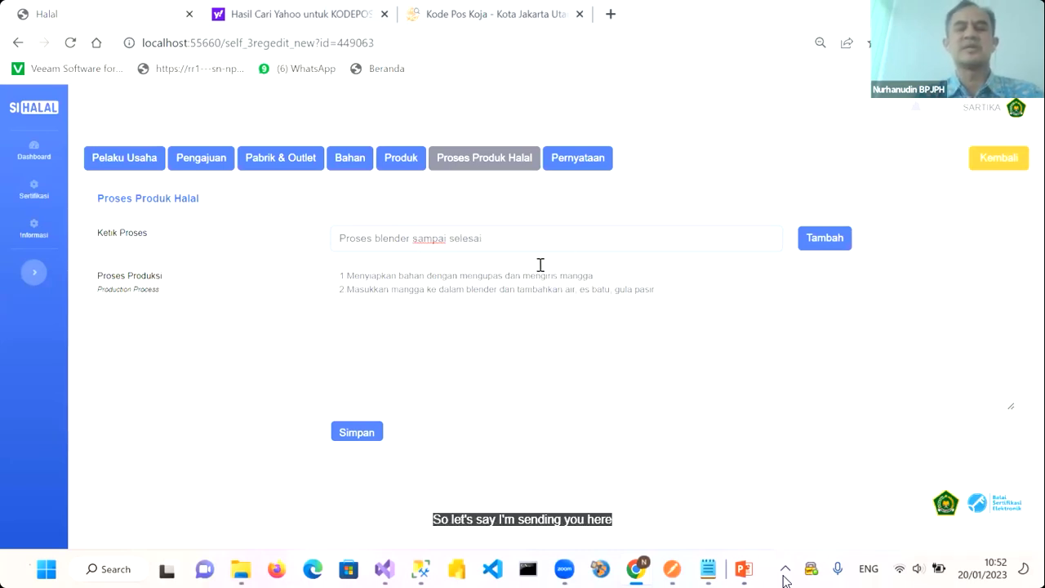
{"action": "left_click", "coordinate": [817, 240]}
Add the pouring into plastic cups, lid-sealing and Sajikan steps, then save the six-step process
{"action": "left_click", "coordinate": [476, 235]}
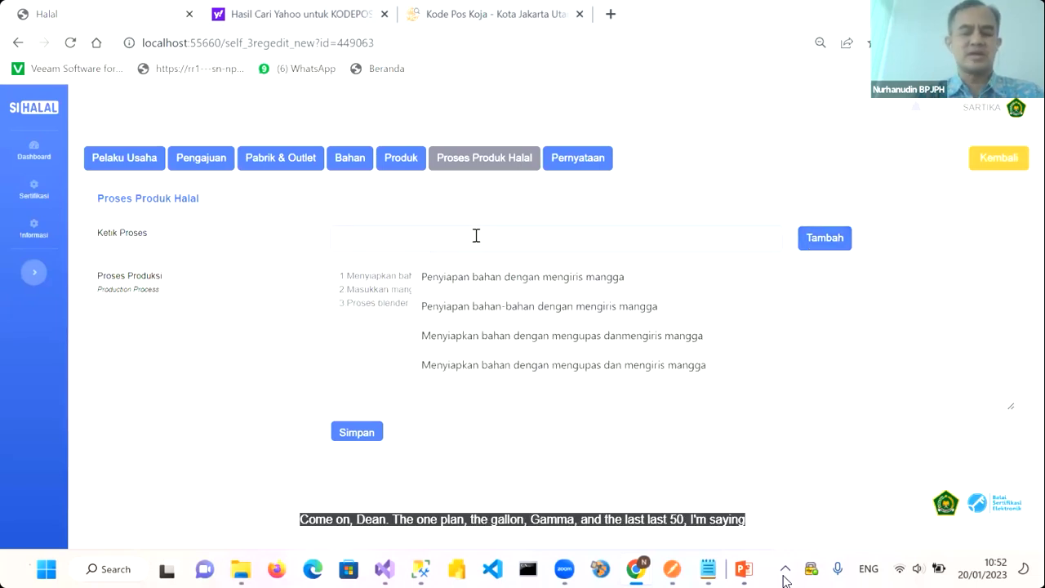
{"action": "type", "text": "Tuangkan ke dalam kemasan gelas plastik"}
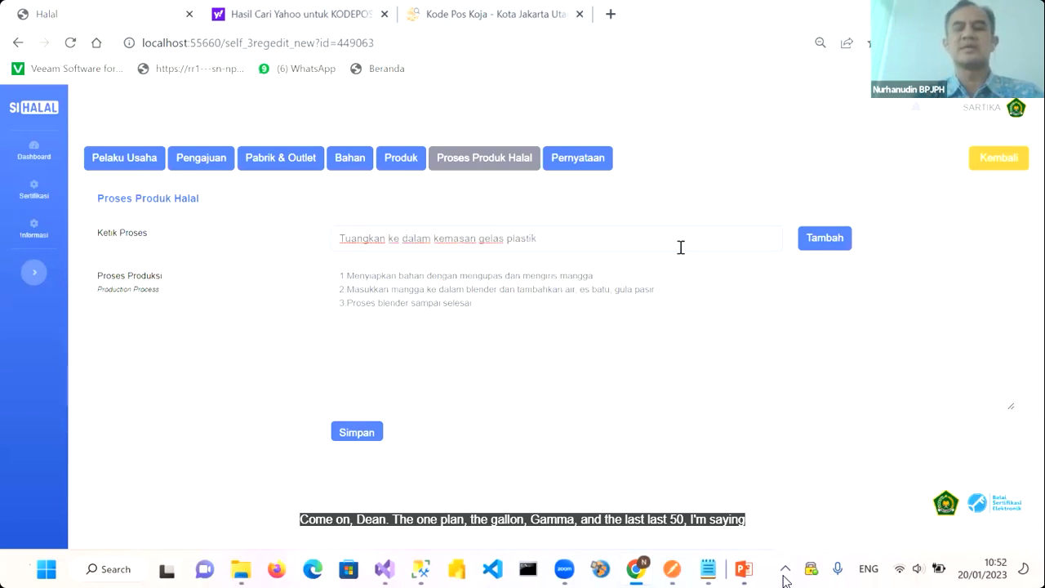
{"action": "left_click", "coordinate": [821, 247]}
{"action": "left_click", "coordinate": [470, 241]}
{"action": "type", "text": "Tutup gelas pla"}
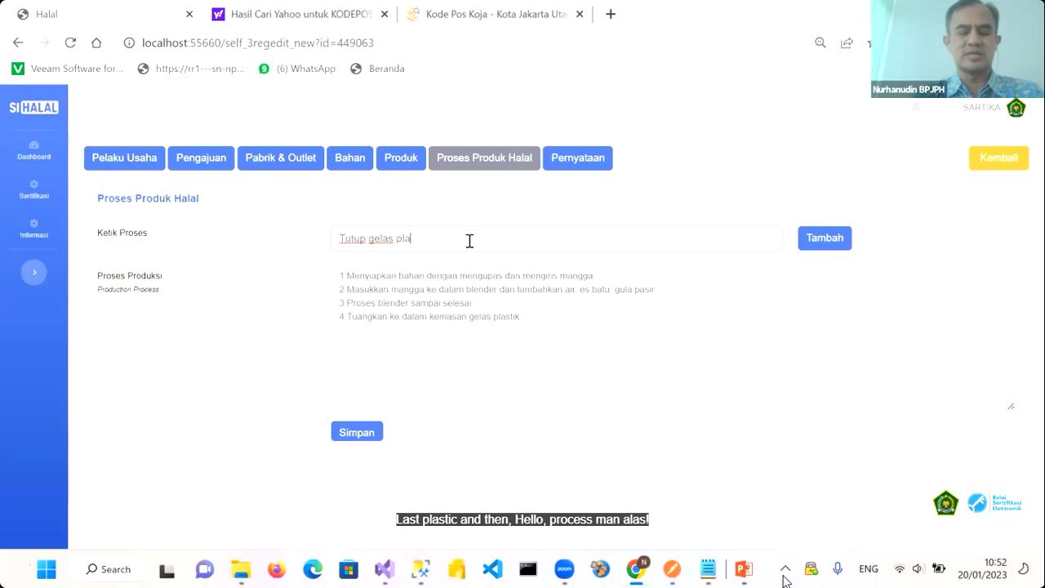
{"action": "type", "text": "stik dengan penutup"}
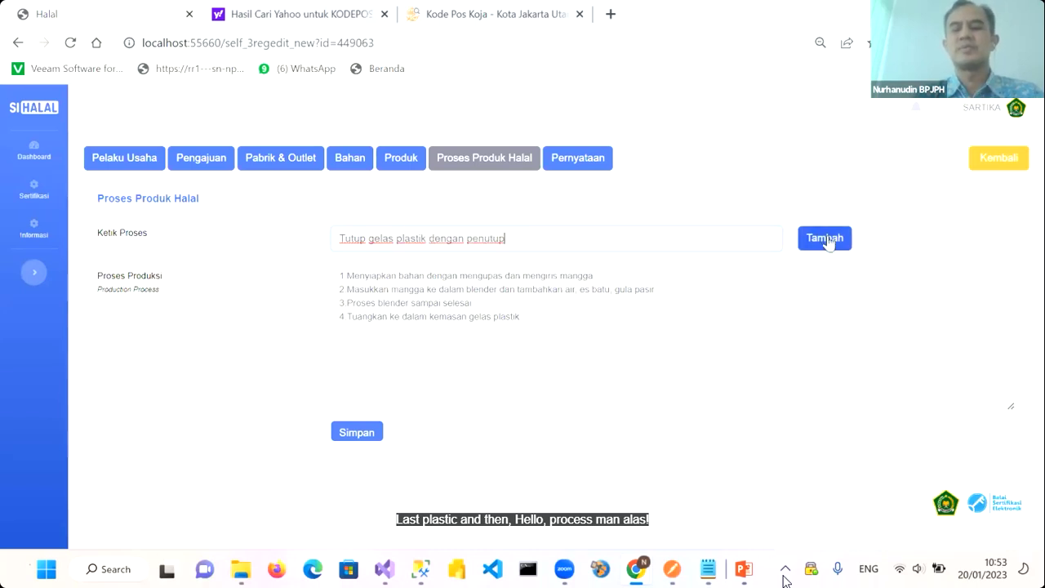
{"action": "left_click", "coordinate": [820, 241]}
{"action": "left_click", "coordinate": [486, 232]}
{"action": "type", "text": "Sajikan"}
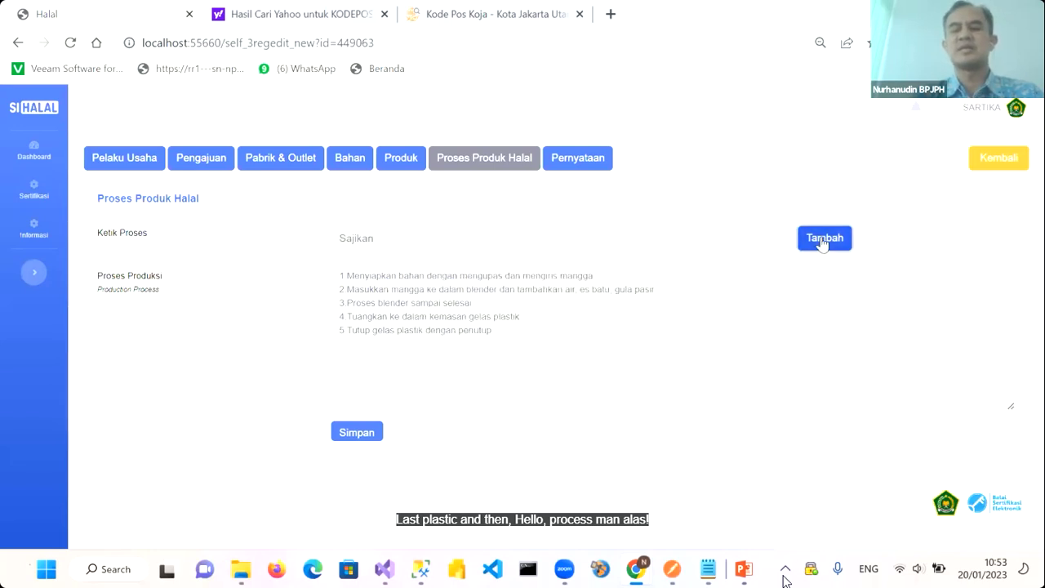
{"action": "left_click", "coordinate": [818, 238]}
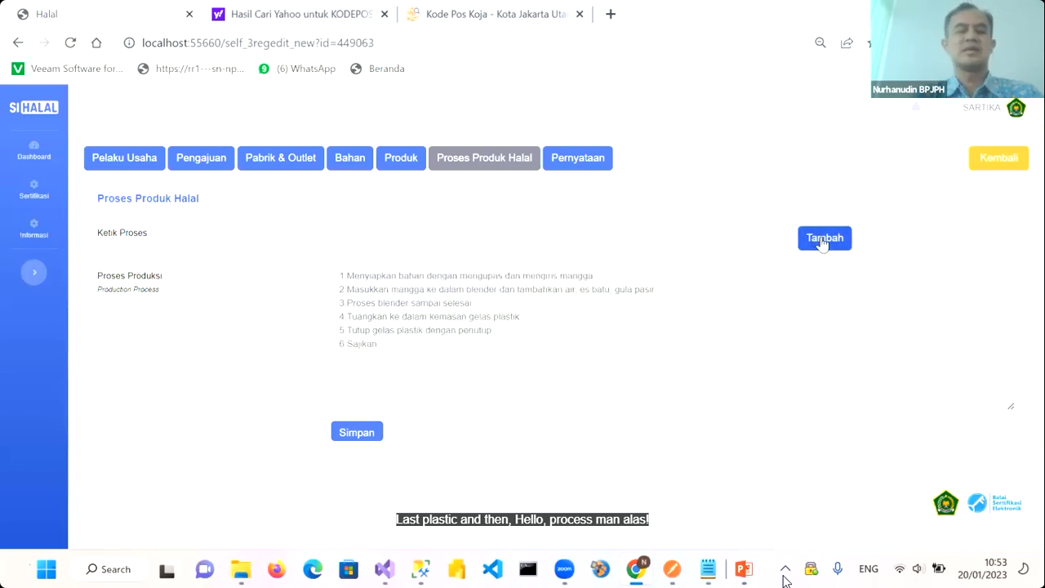
{"action": "left_click", "coordinate": [369, 440]}
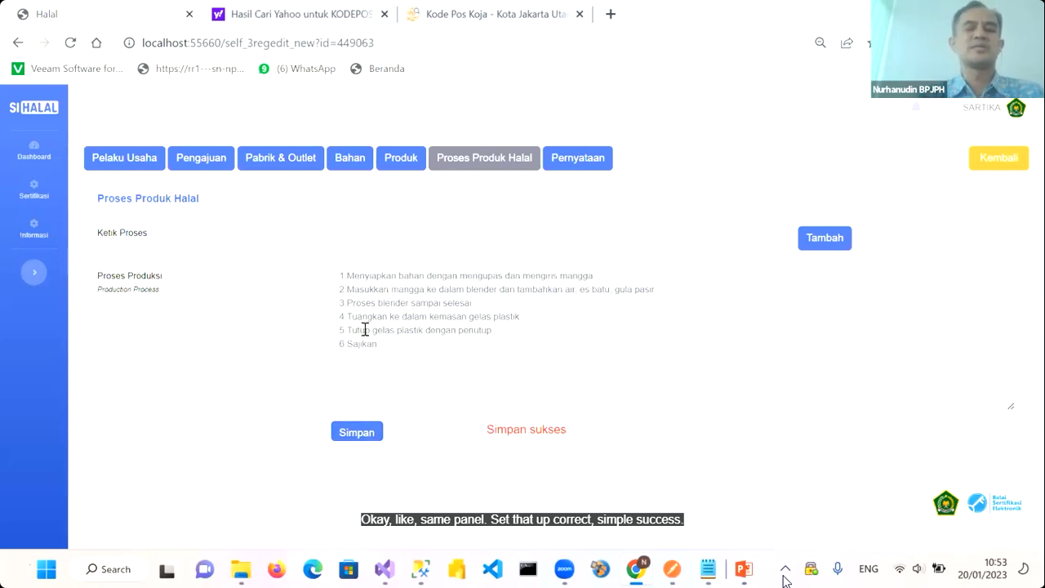
{"action": "left_click", "coordinate": [579, 159]}
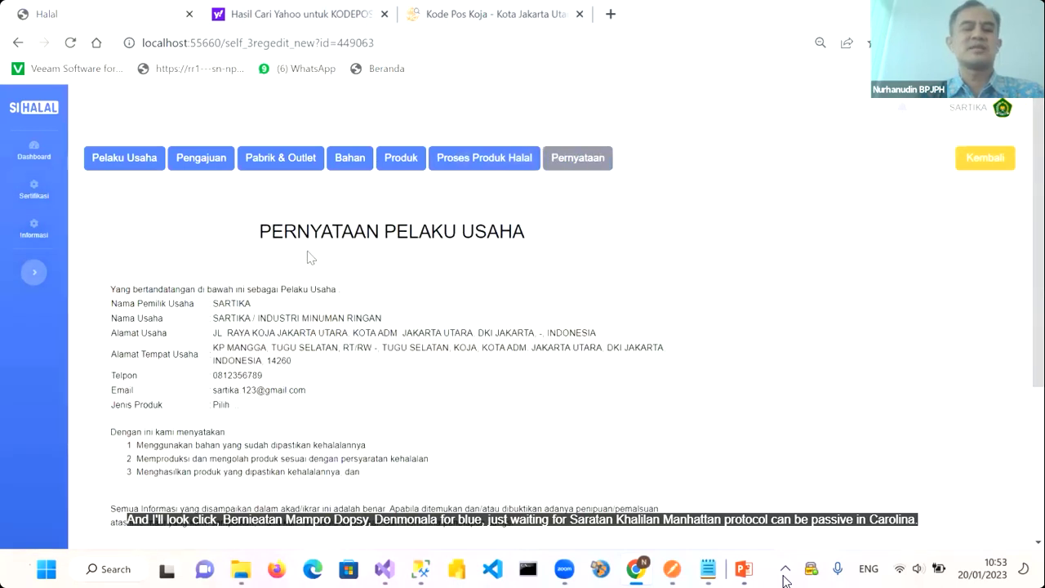
Agree with SETUJU to the Pernyataan Pelaku Usaha statement and download the Ikrar pledge PDF
{"action": "scroll", "coordinate": [347, 318], "scroll_direction": "down", "scroll_amount": 2}
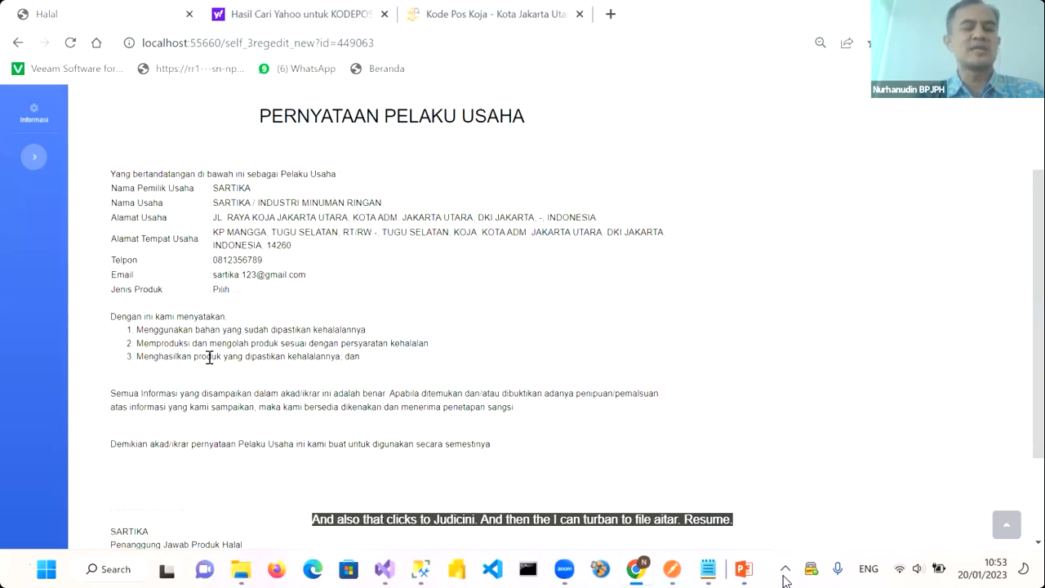
{"action": "scroll", "coordinate": [338, 360], "scroll_direction": "down", "scroll_amount": 2}
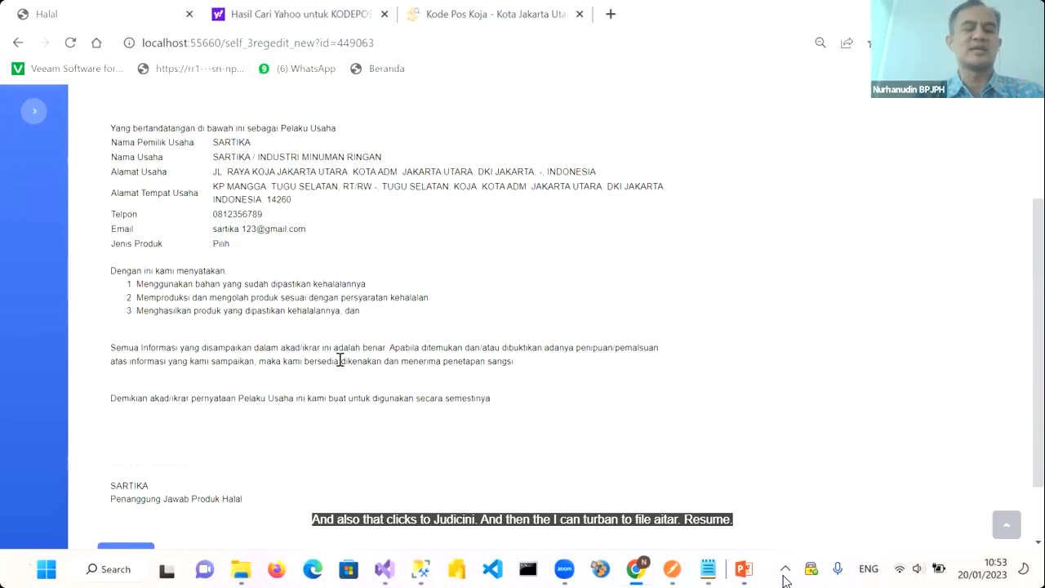
{"action": "left_click", "coordinate": [127, 503]}
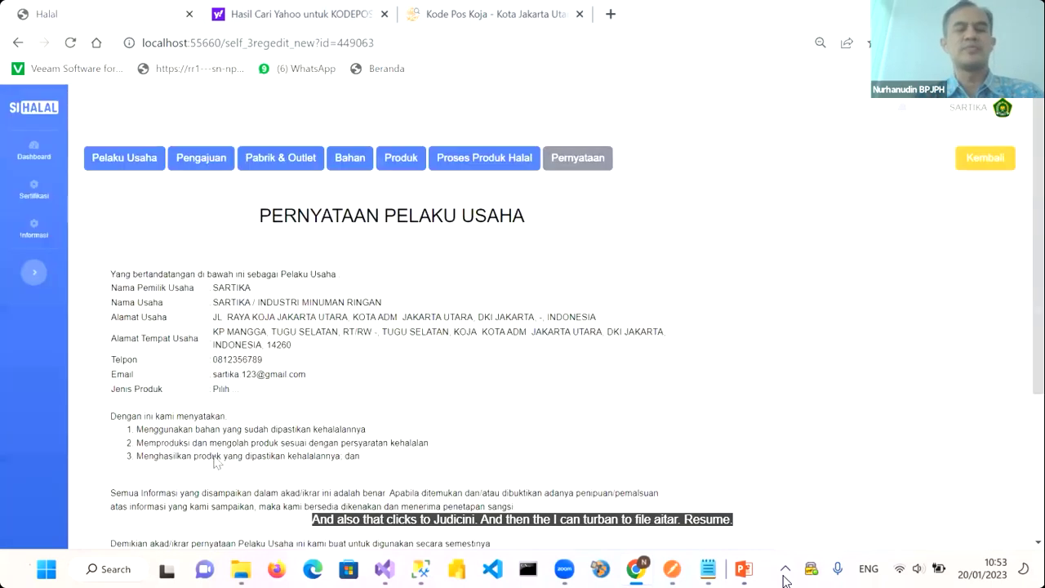
{"action": "left_click", "coordinate": [215, 493]}
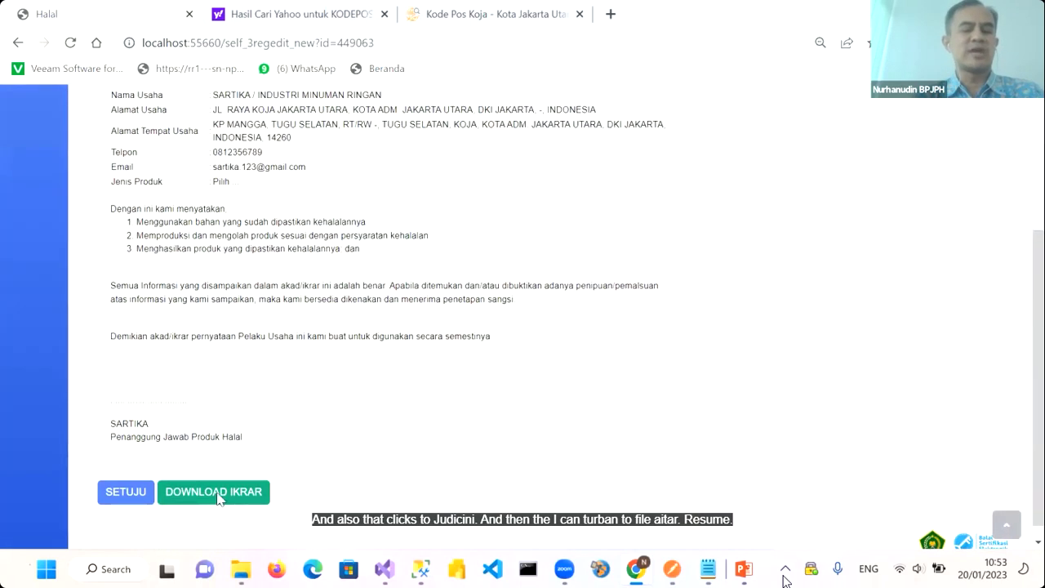
Review photo_doc_Ikrar-449063.pdf in the PDF viewer, then return to the SIHALAL statement page
{"action": "left_click", "coordinate": [110, 525]}
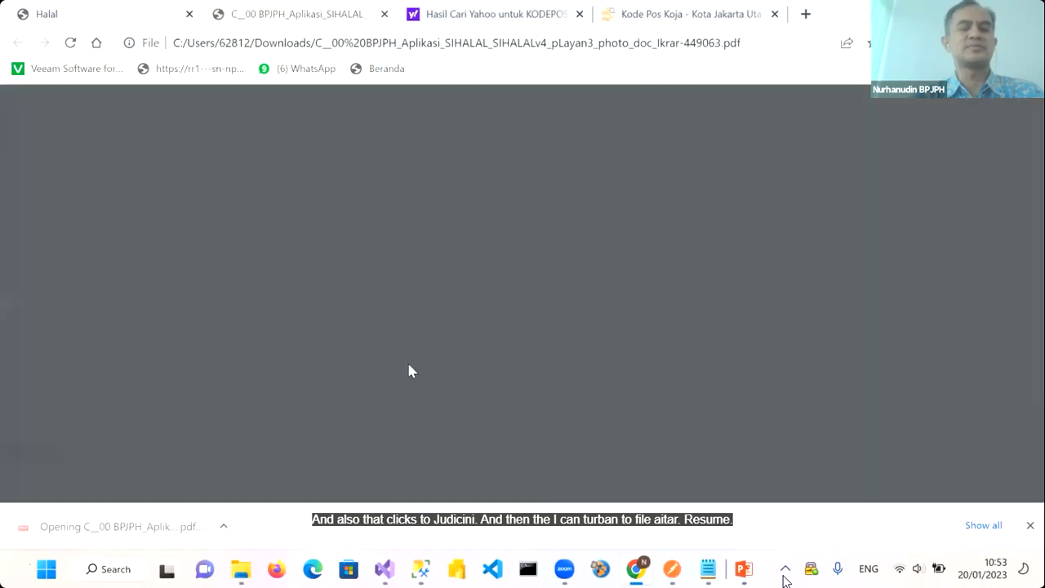
{"action": "scroll", "coordinate": [447, 351], "scroll_direction": "down", "scroll_amount": 3}
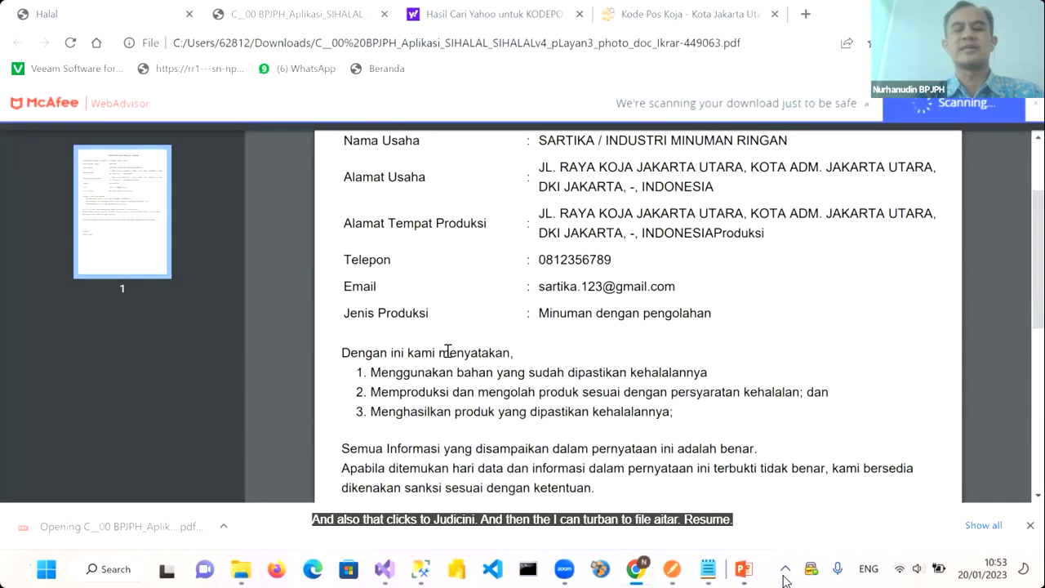
{"action": "scroll", "coordinate": [448, 351], "scroll_direction": "up", "scroll_amount": 2}
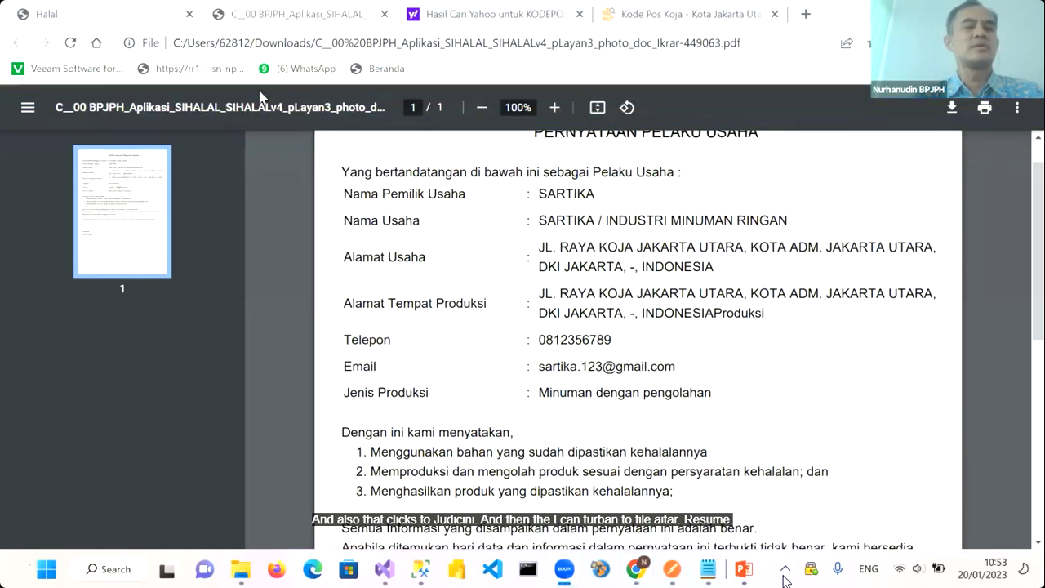
{"action": "left_click", "coordinate": [63, 20]}
{"action": "scroll", "coordinate": [397, 277], "scroll_direction": "up", "scroll_amount": 5}
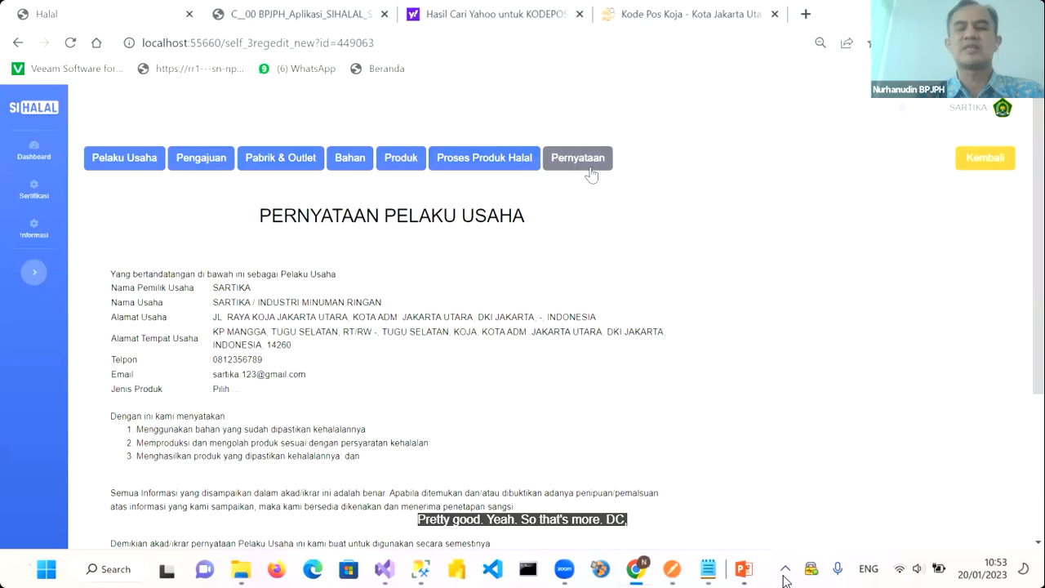
Return with Kembali to the Pengajuan Sertifikasi Halal: Detail page for application 449063
{"action": "left_click", "coordinate": [984, 168]}
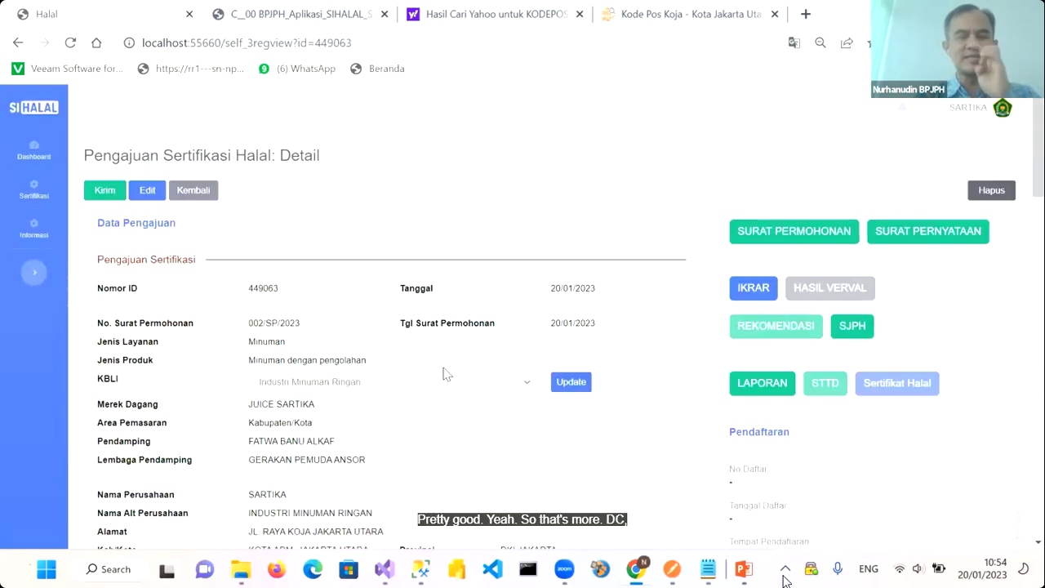
{"action": "left_click", "coordinate": [786, 237]}
{"action": "scroll", "coordinate": [593, 385], "scroll_direction": "down", "scroll_amount": 3}
{"action": "scroll", "coordinate": [594, 385], "scroll_direction": "up", "scroll_amount": 2}
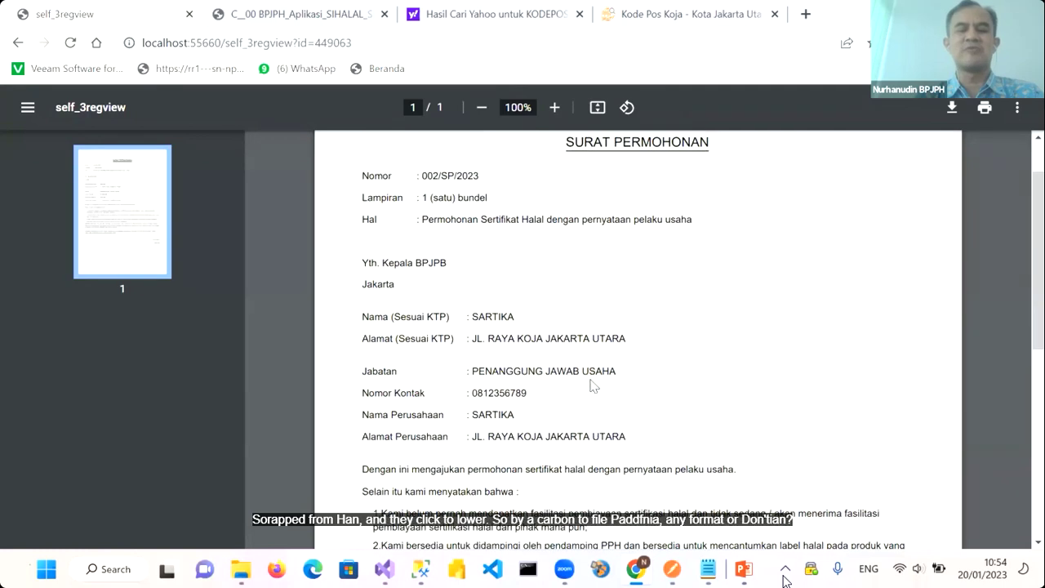
{"action": "scroll", "coordinate": [594, 385], "scroll_direction": "down", "scroll_amount": 1}
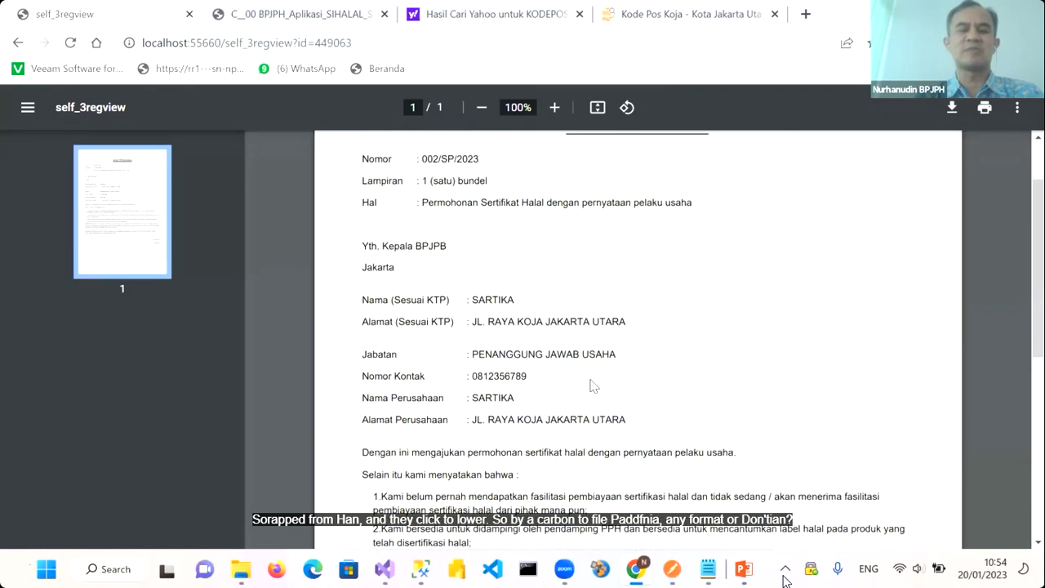
{"action": "left_click", "coordinate": [18, 45]}
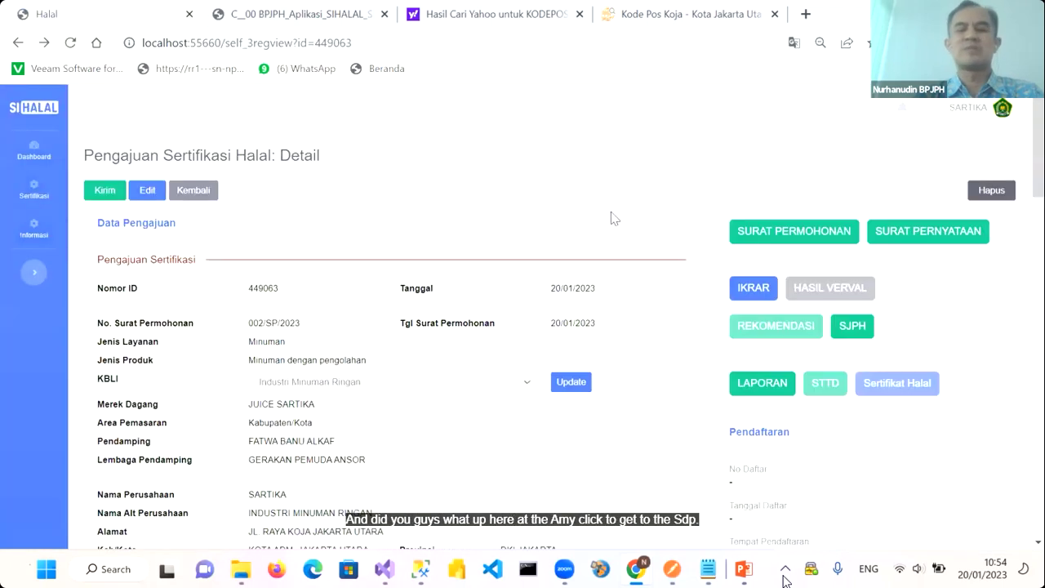
{"action": "left_click", "coordinate": [888, 235]}
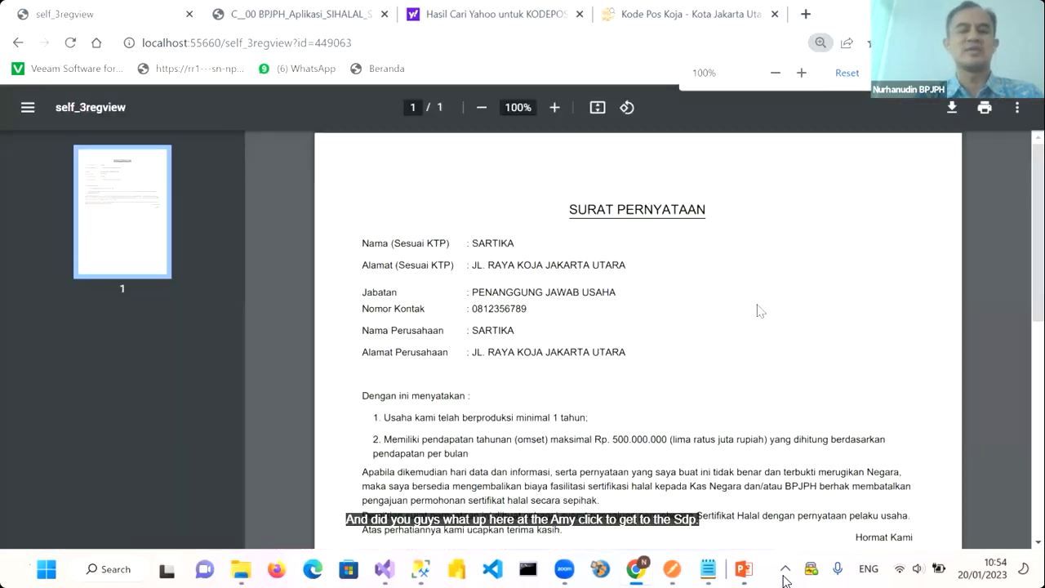
{"action": "scroll", "coordinate": [709, 349], "scroll_direction": "down", "scroll_amount": 1}
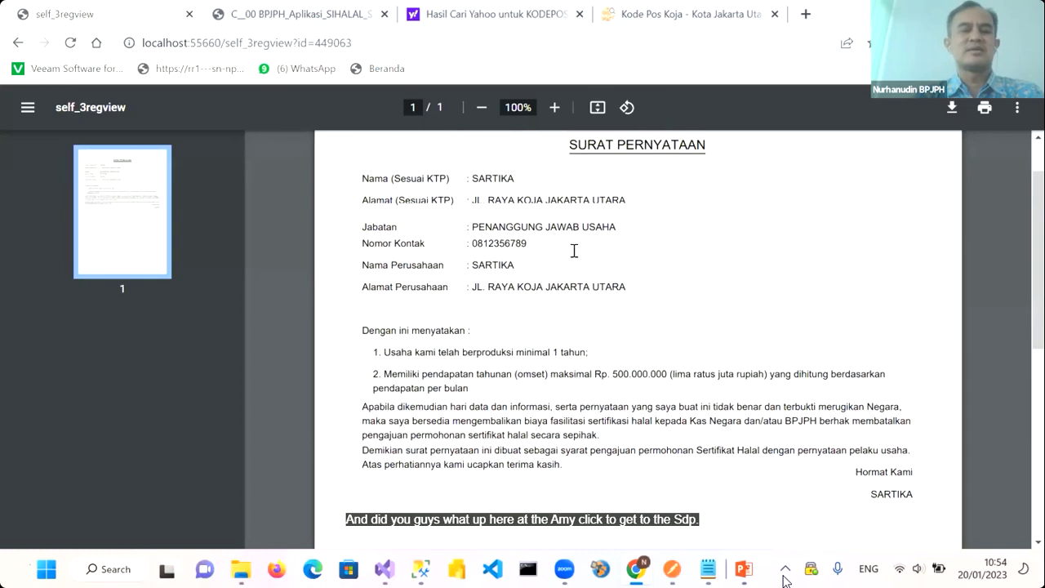
{"action": "left_click", "coordinate": [18, 43]}
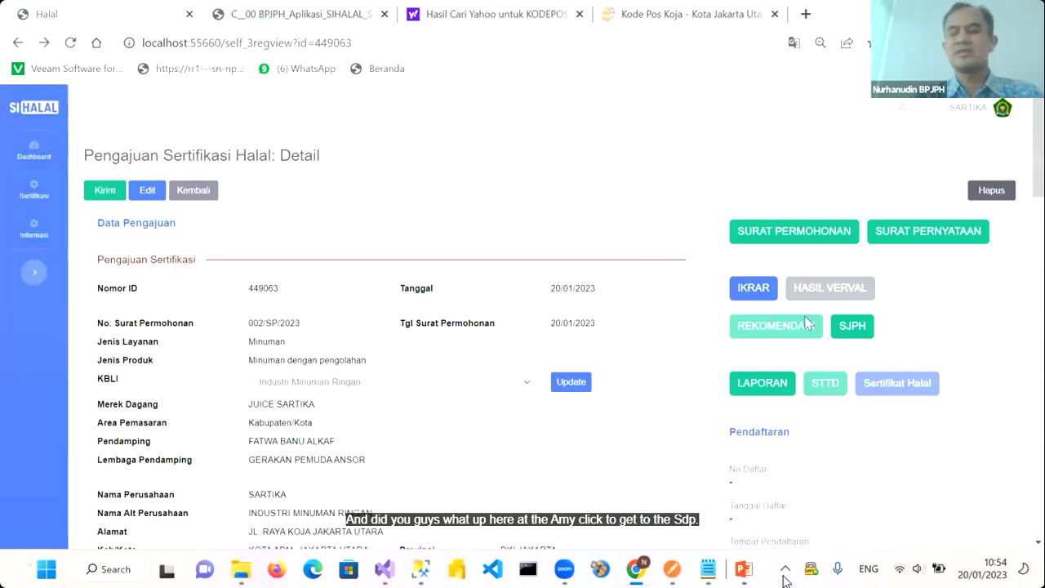
Browse the eight pages of 449063-SJPH.pdf, then go back to the application's detail page
{"action": "left_click", "coordinate": [850, 329]}
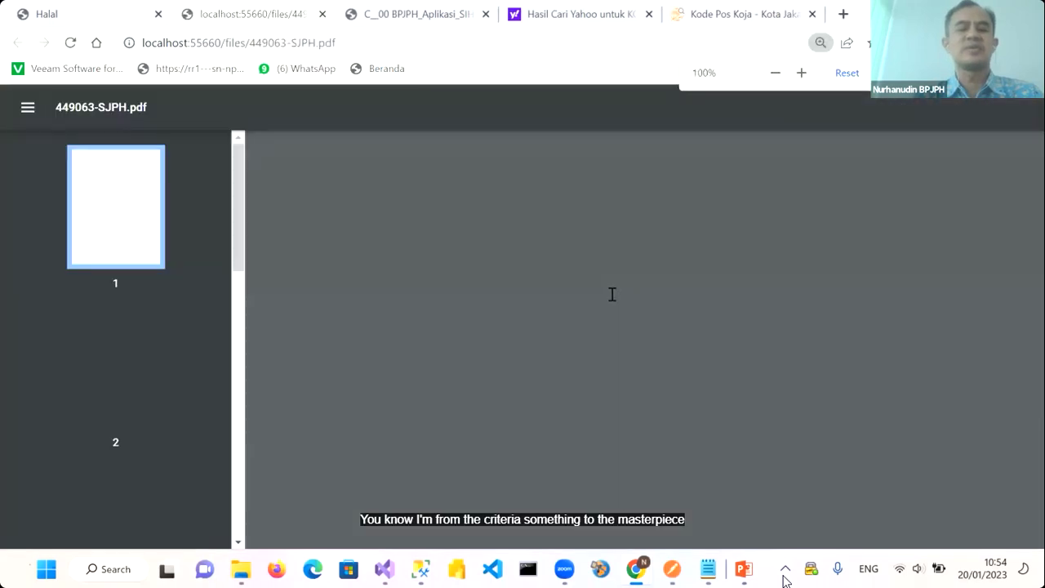
{"action": "scroll", "coordinate": [603, 298], "scroll_direction": "down", "scroll_amount": 5}
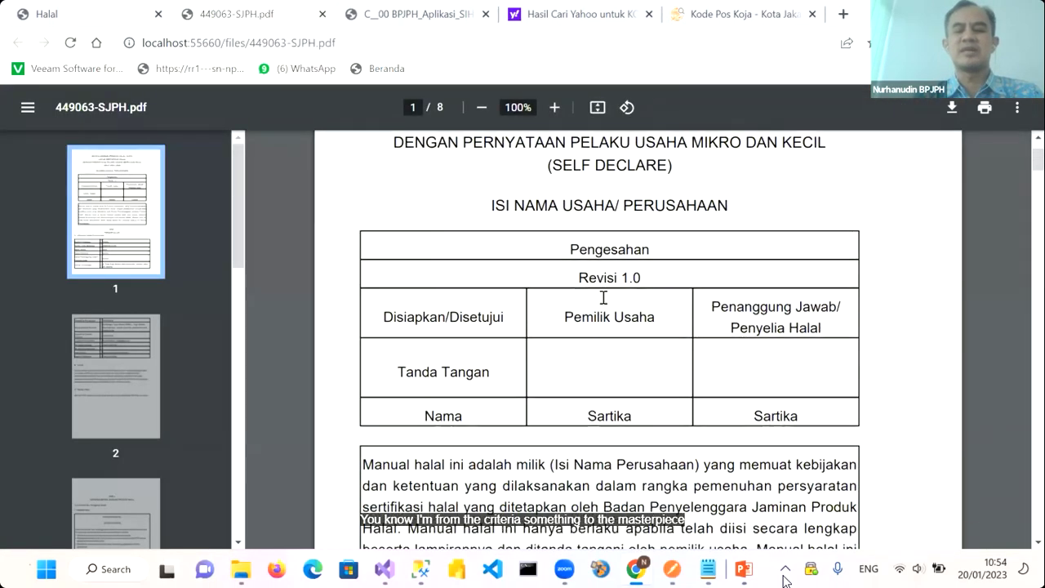
{"action": "scroll", "coordinate": [603, 298], "scroll_direction": "down", "scroll_amount": 9}
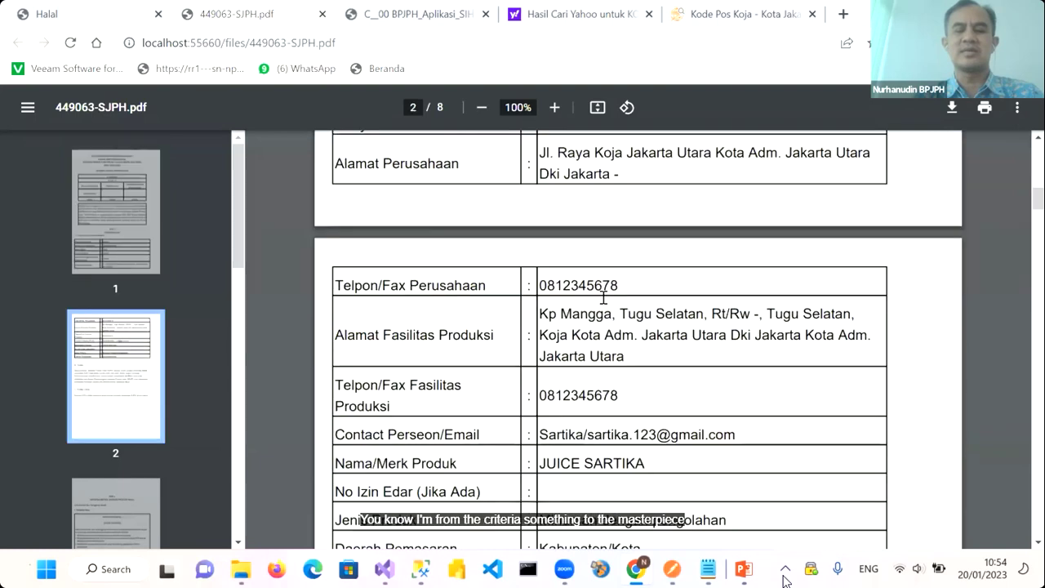
{"action": "scroll", "coordinate": [604, 298], "scroll_direction": "up", "scroll_amount": 3}
{"action": "scroll", "coordinate": [603, 298], "scroll_direction": "down", "scroll_amount": 10}
{"action": "scroll", "coordinate": [603, 298], "scroll_direction": "down", "scroll_amount": 10}
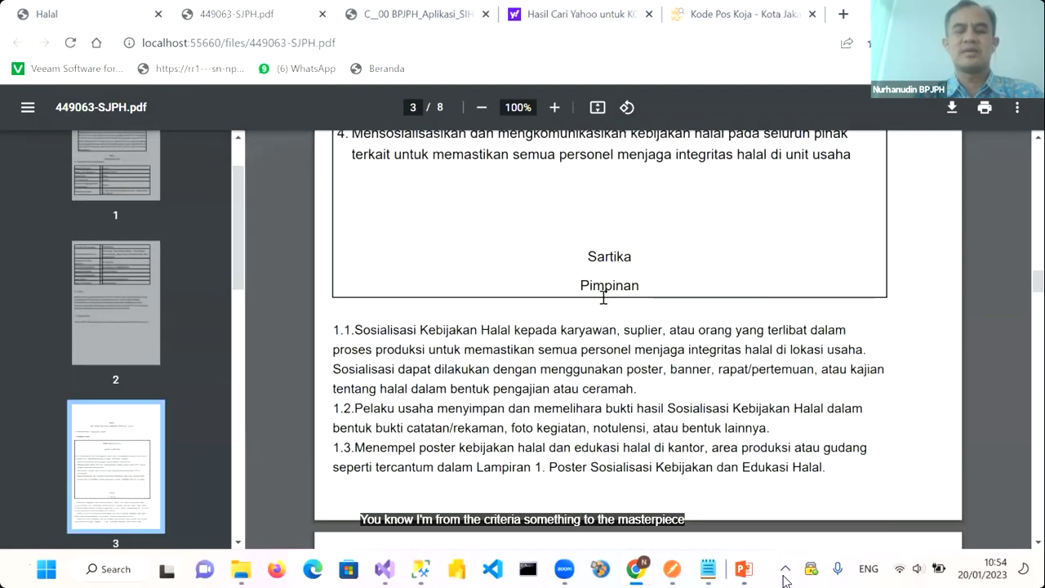
{"action": "scroll", "coordinate": [603, 298], "scroll_direction": "down", "scroll_amount": 15}
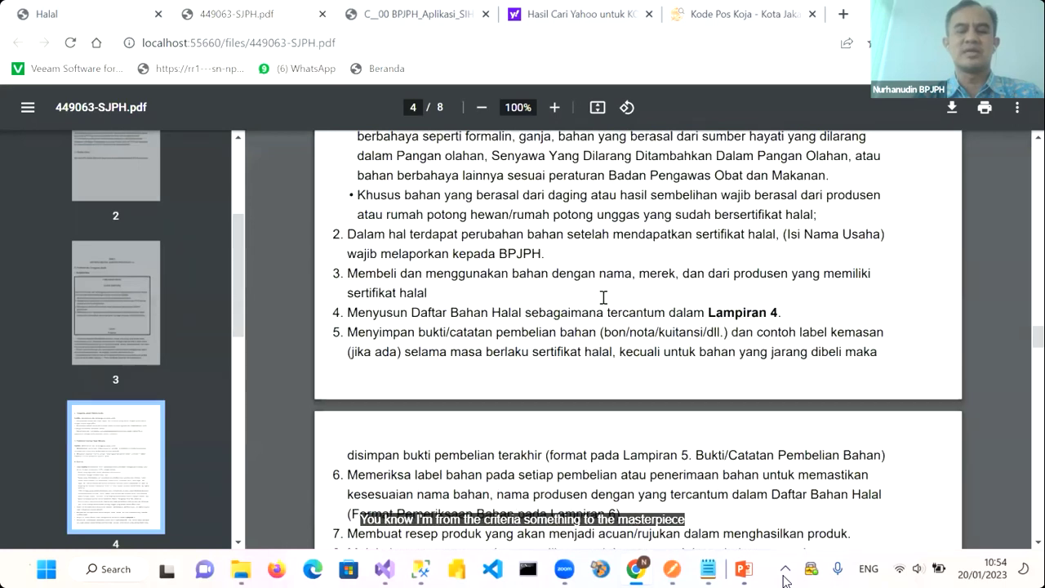
{"action": "scroll", "coordinate": [604, 297], "scroll_direction": "down", "scroll_amount": 15}
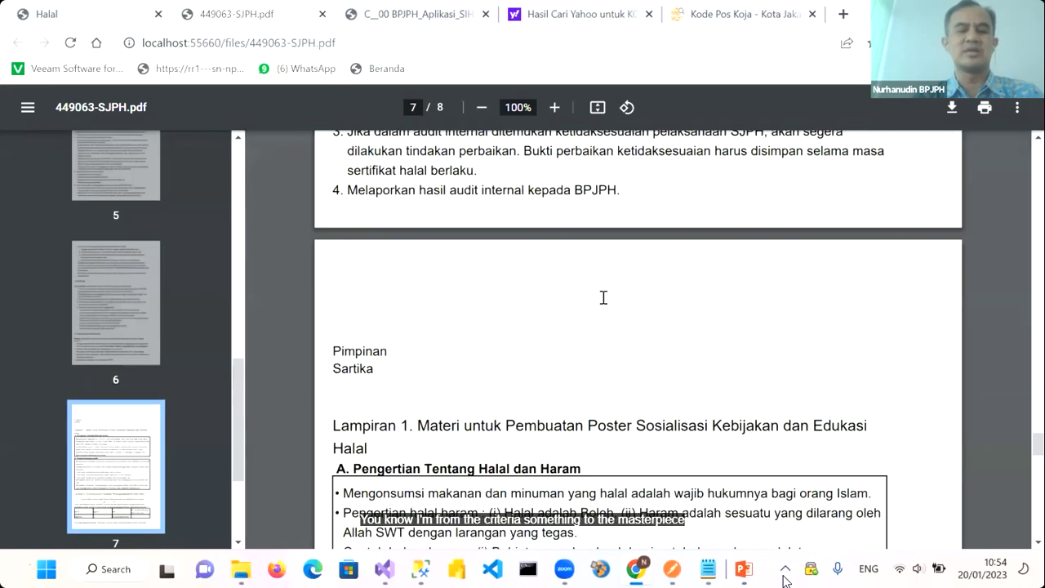
{"action": "scroll", "coordinate": [411, 196], "scroll_direction": "down", "scroll_amount": 3}
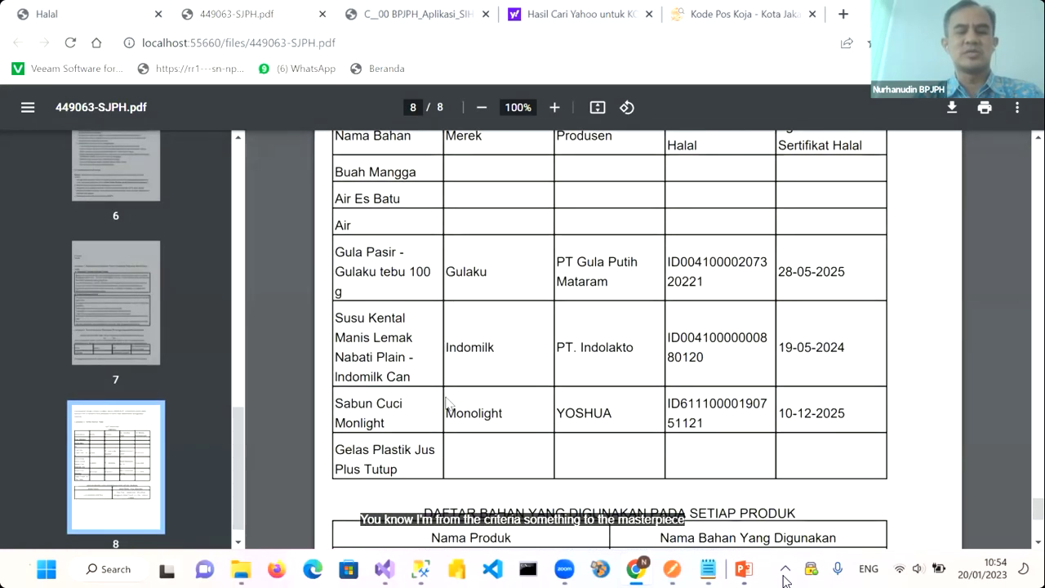
{"action": "scroll", "coordinate": [447, 402], "scroll_direction": "down", "scroll_amount": 3}
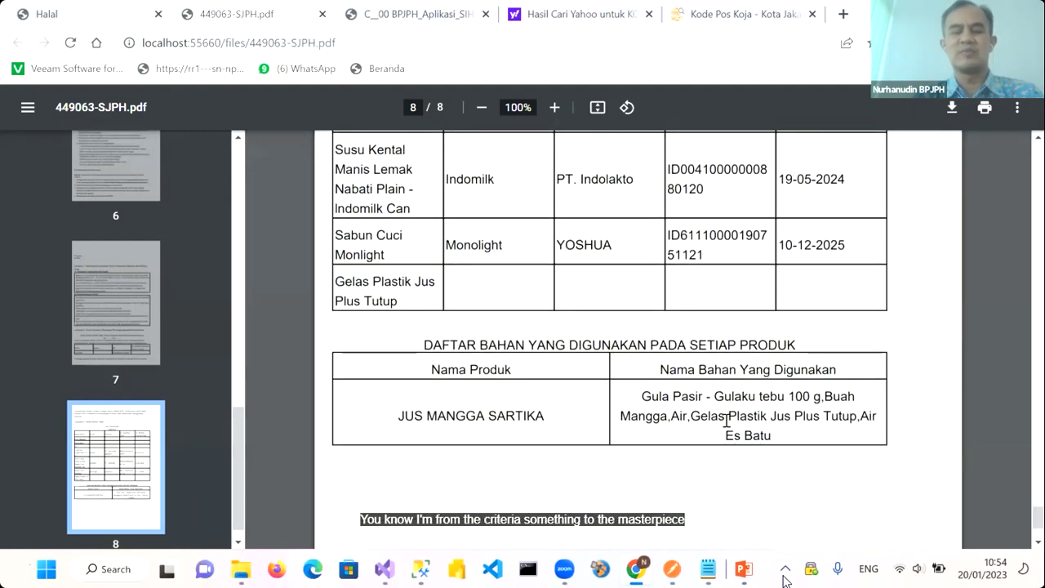
{"action": "scroll", "coordinate": [700, 404], "scroll_direction": "up", "scroll_amount": 5}
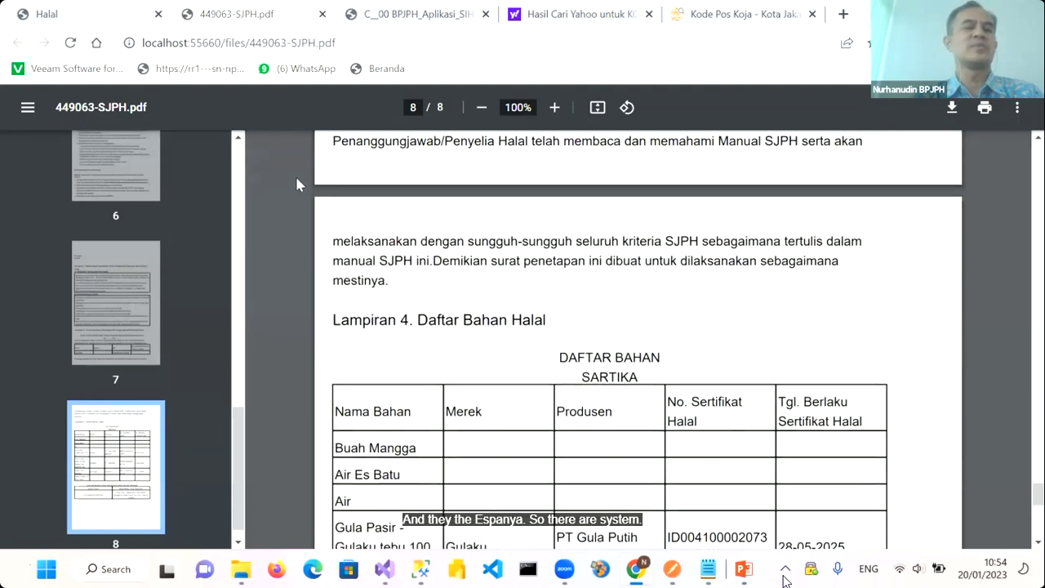
{"action": "left_click", "coordinate": [72, 43]}
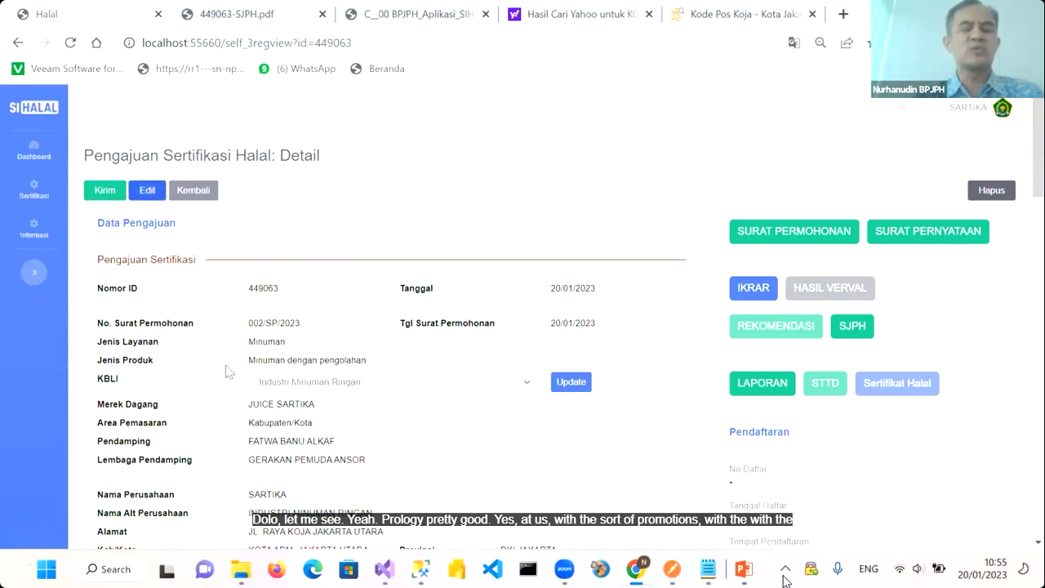
Submit the application documents, then select the Pendamping's name on the detail page to copy it
{"action": "left_click", "coordinate": [101, 199]}
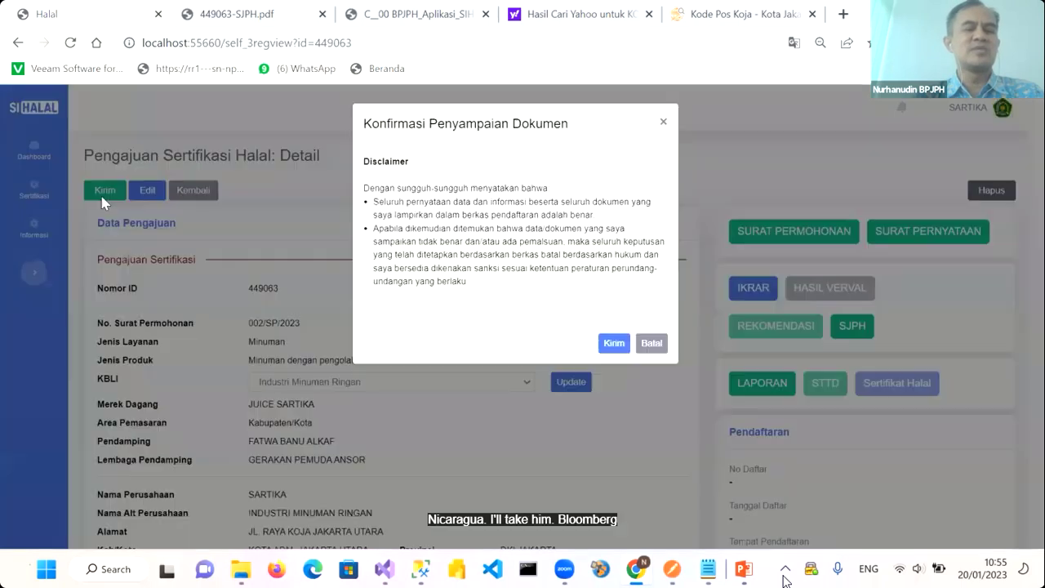
{"action": "left_click", "coordinate": [617, 346]}
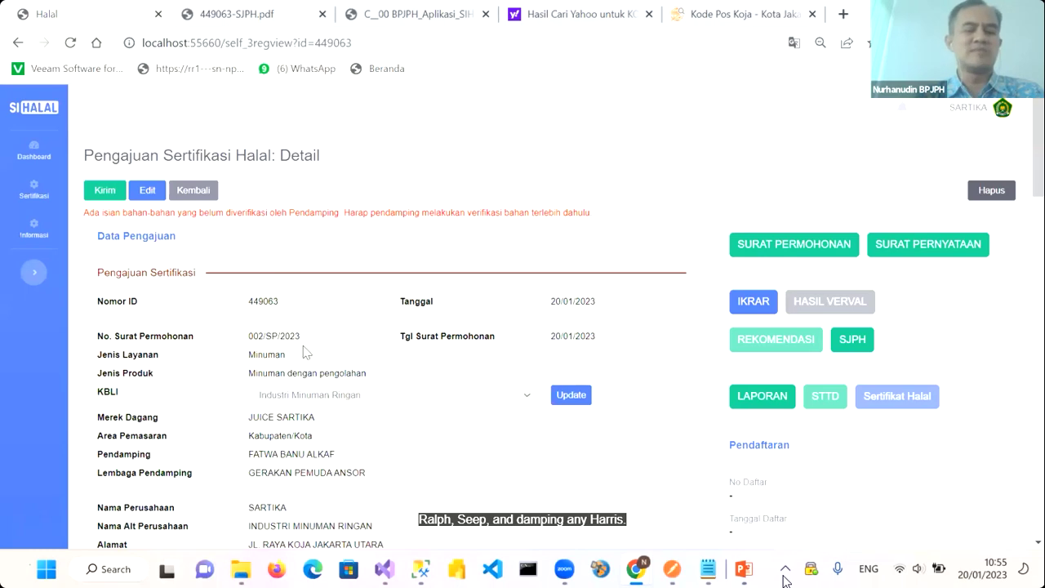
{"action": "scroll", "coordinate": [304, 346], "scroll_direction": "down", "scroll_amount": 1}
{"action": "scroll", "coordinate": [304, 346], "scroll_direction": "up", "scroll_amount": 1}
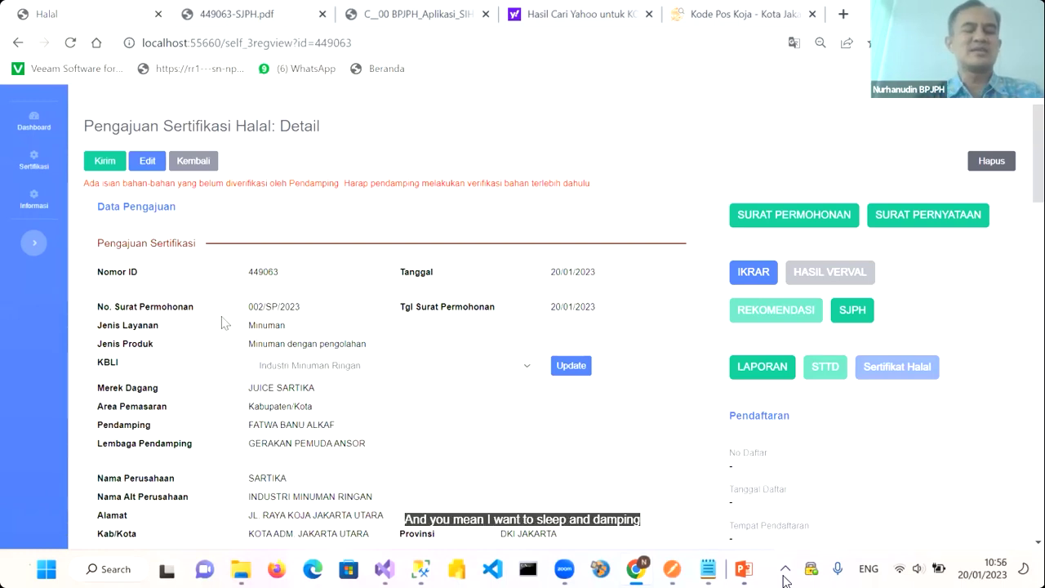
{"action": "scroll", "coordinate": [245, 351], "scroll_direction": "down", "scroll_amount": 1}
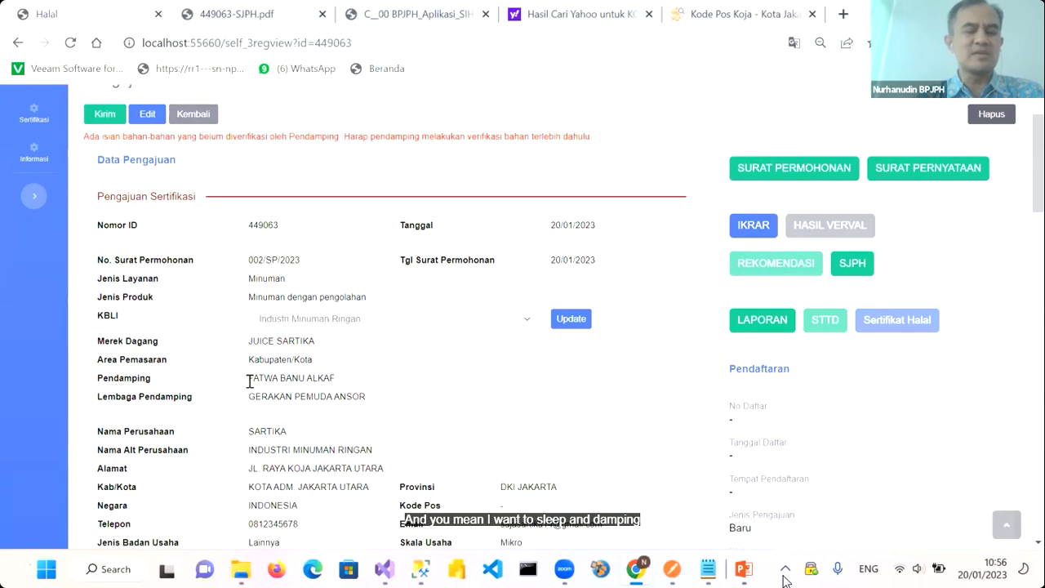
{"action": "left_click_drag", "start_coordinate": [249, 380], "coordinate": [349, 381]}
{"action": "key", "text": "ctrl+c"}
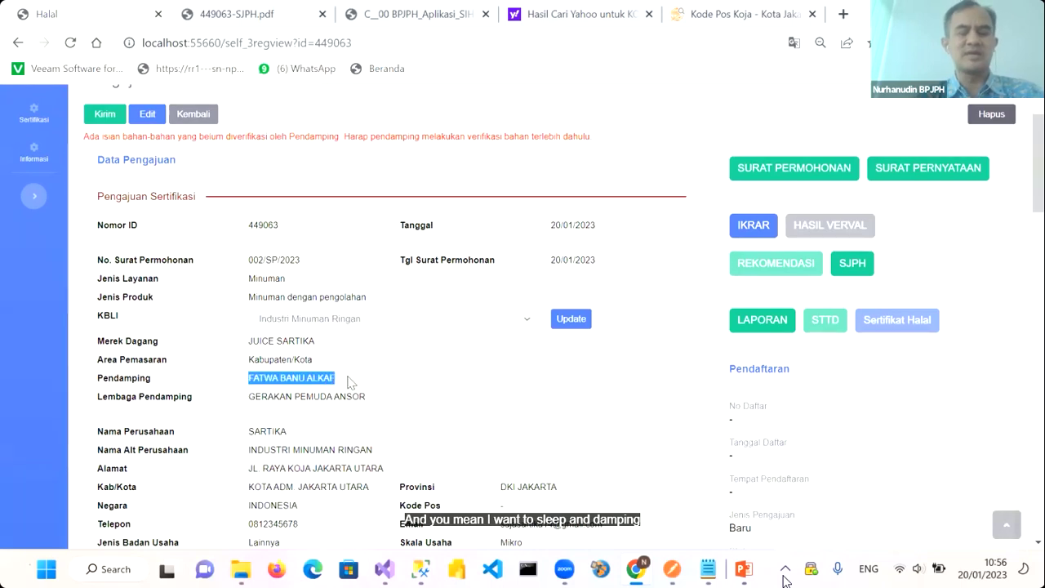
Run the t_pendamping lookup with the pasted Pendamping name and copy the resulting id_pendamping
{"action": "key", "text": "alt+Tab"}
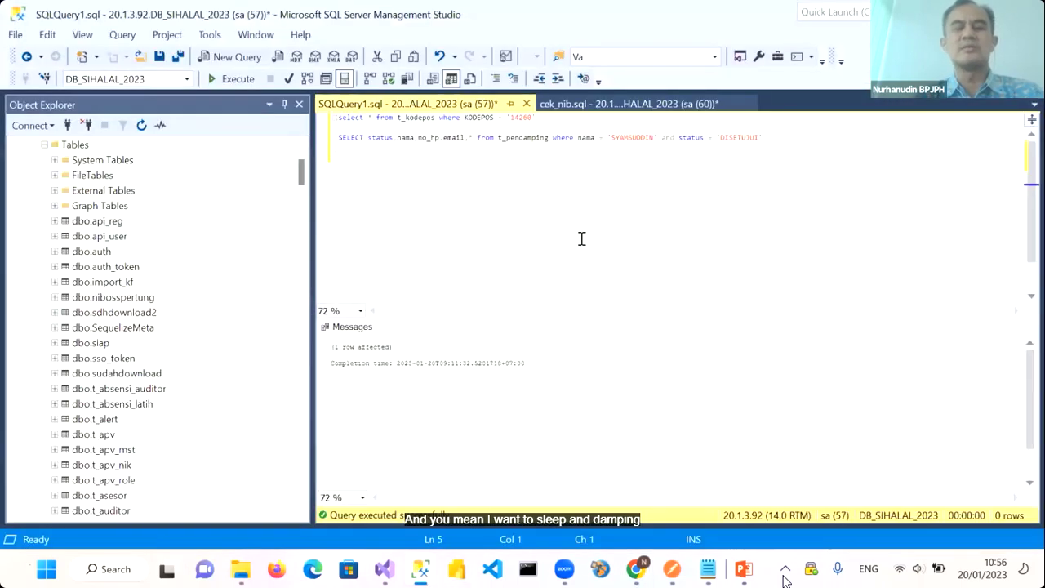
{"action": "double_click", "coordinate": [621, 137]}
{"action": "key", "text": "ctrl+v"}
{"action": "key", "text": "Home"}
{"action": "key", "text": "shift+Down"}
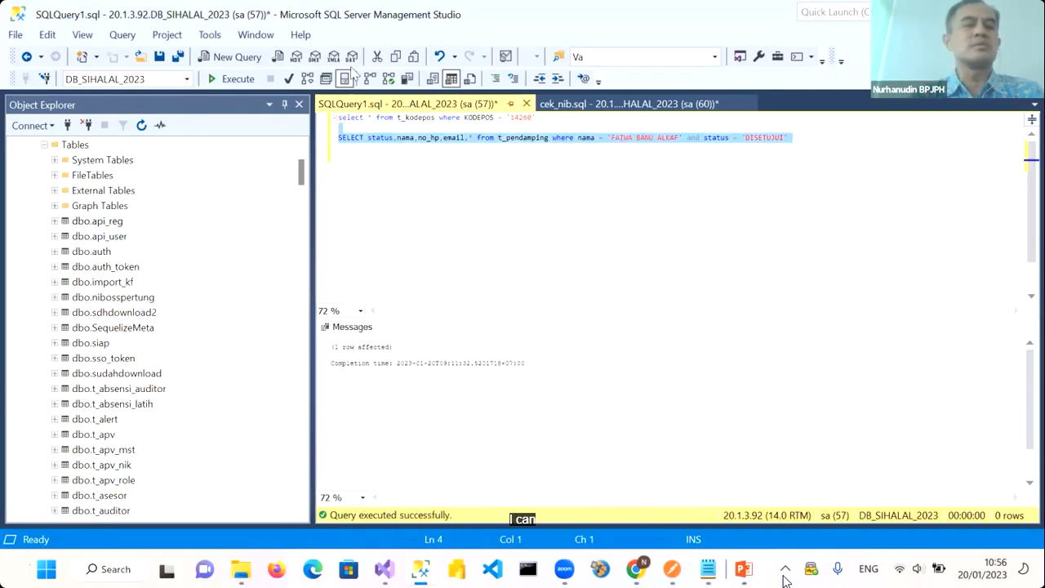
{"action": "left_click", "coordinate": [237, 78]}
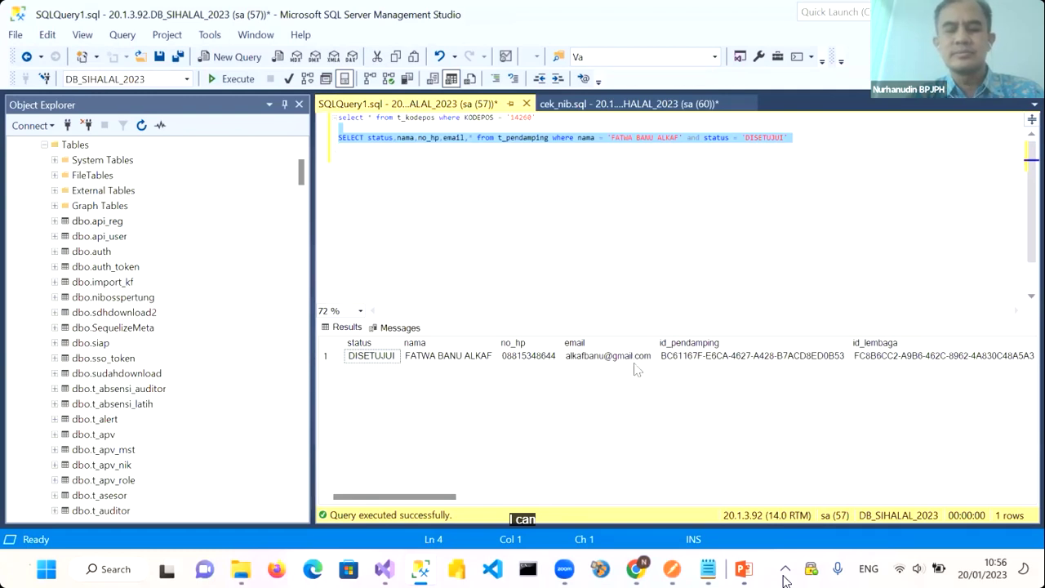
{"action": "left_click", "coordinate": [690, 356]}
{"action": "right_click", "coordinate": [691, 357]}
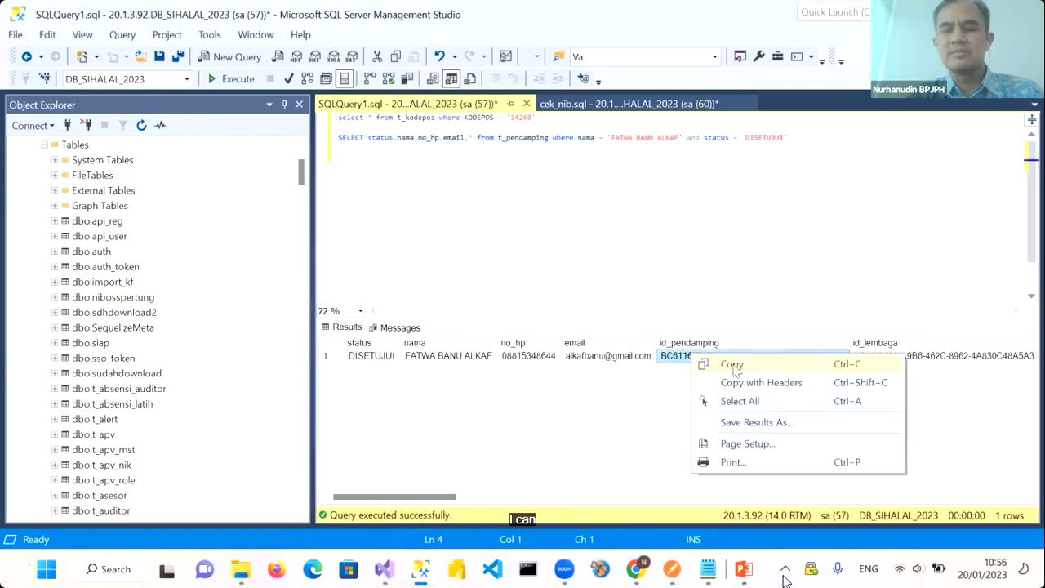
{"action": "left_click", "coordinate": [732, 364]}
Query t_usr by that unik_id, copy the account's userid, and return to the browser
{"action": "left_click", "coordinate": [587, 175]}
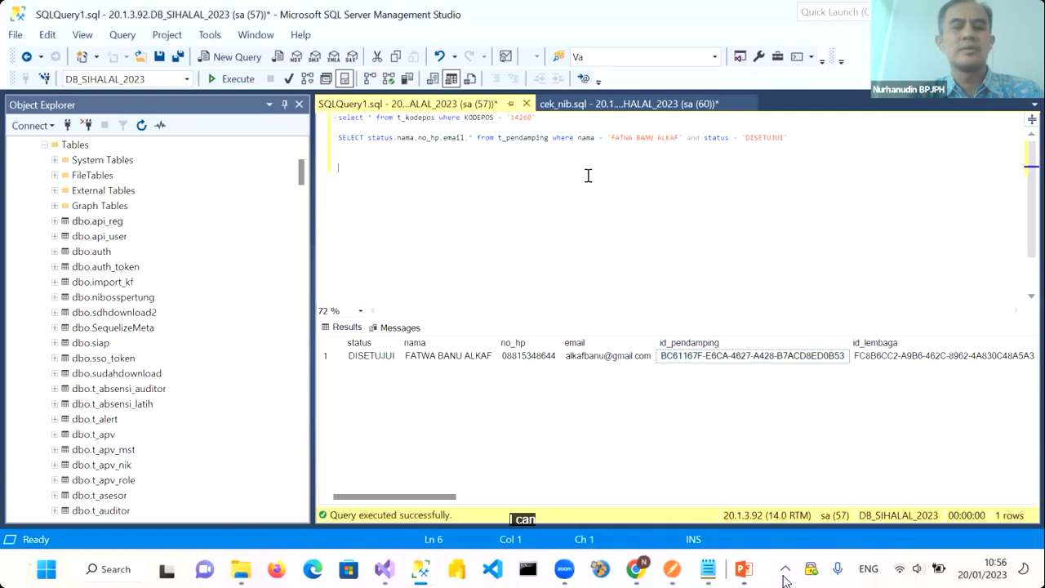
{"action": "type", "text": "select * fro"}
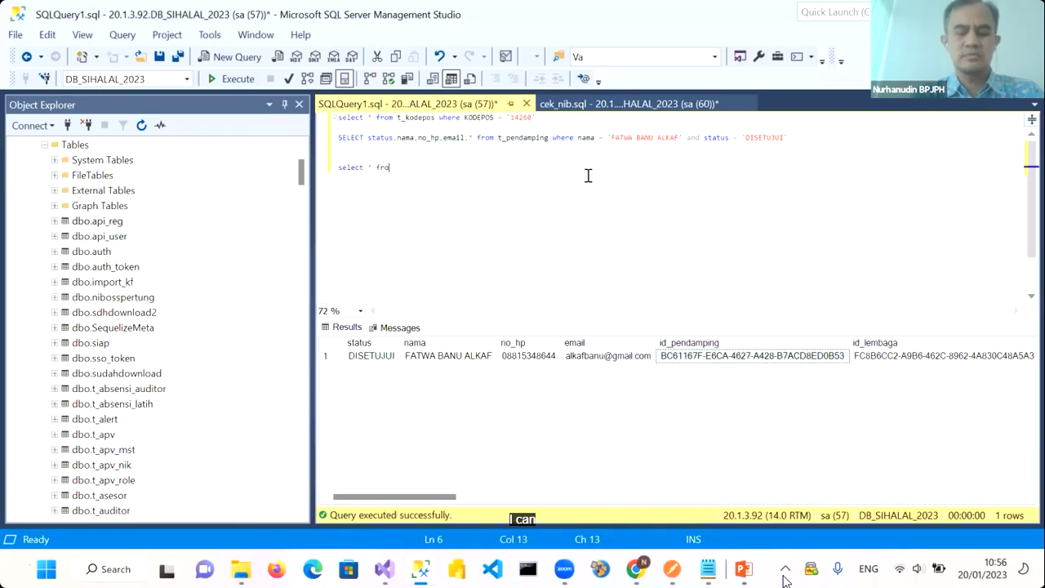
{"action": "type", "text": "m t_u"}
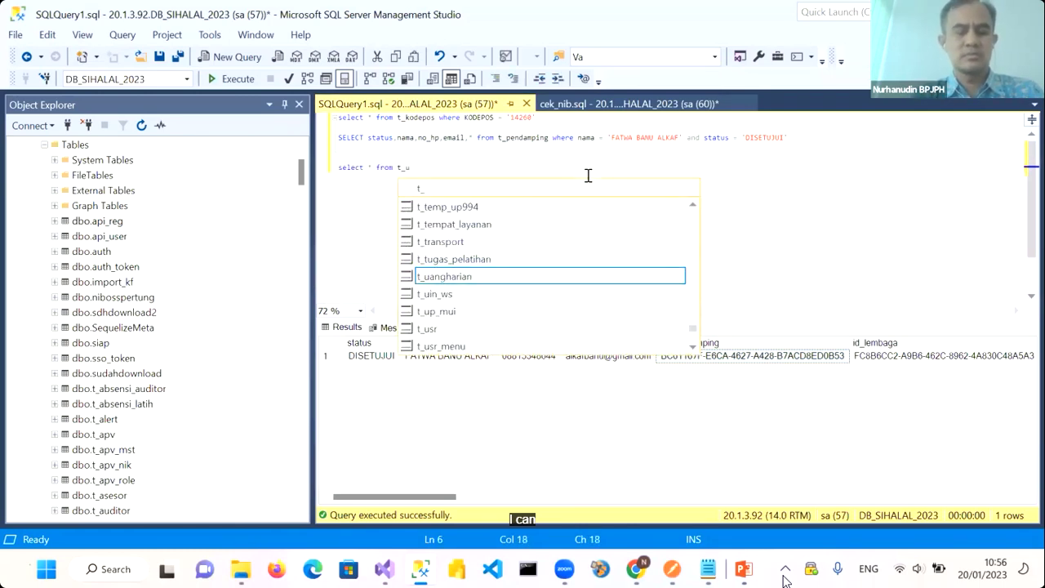
{"action": "type", "text": "sr where unik_id = '"}
{"action": "key", "text": "ctrl+v"}
{"action": "type", "text": "'"}
{"action": "key", "text": "Home"}
{"action": "key", "text": "shift+Down"}
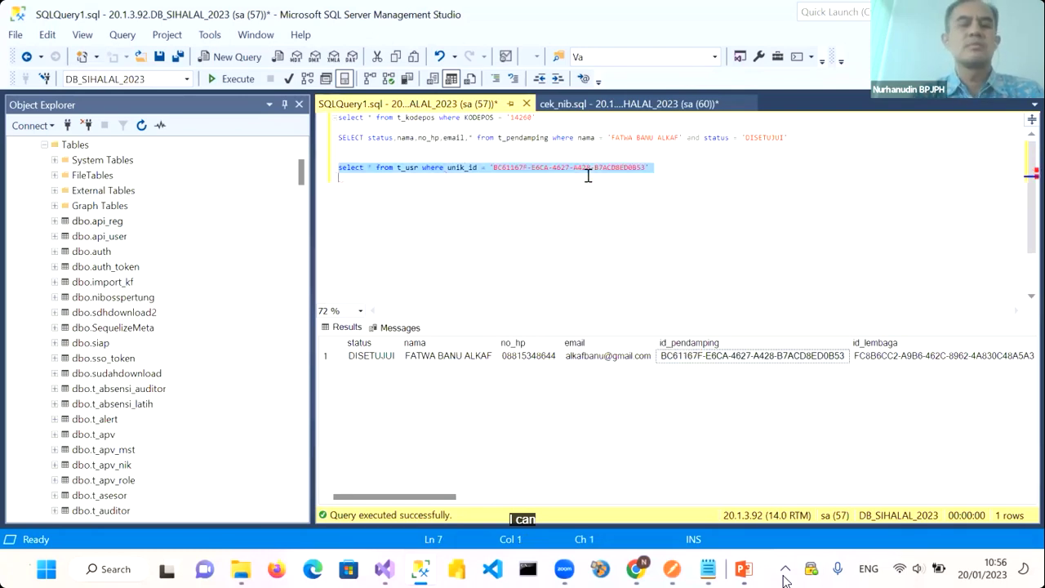
{"action": "left_click", "coordinate": [237, 78]}
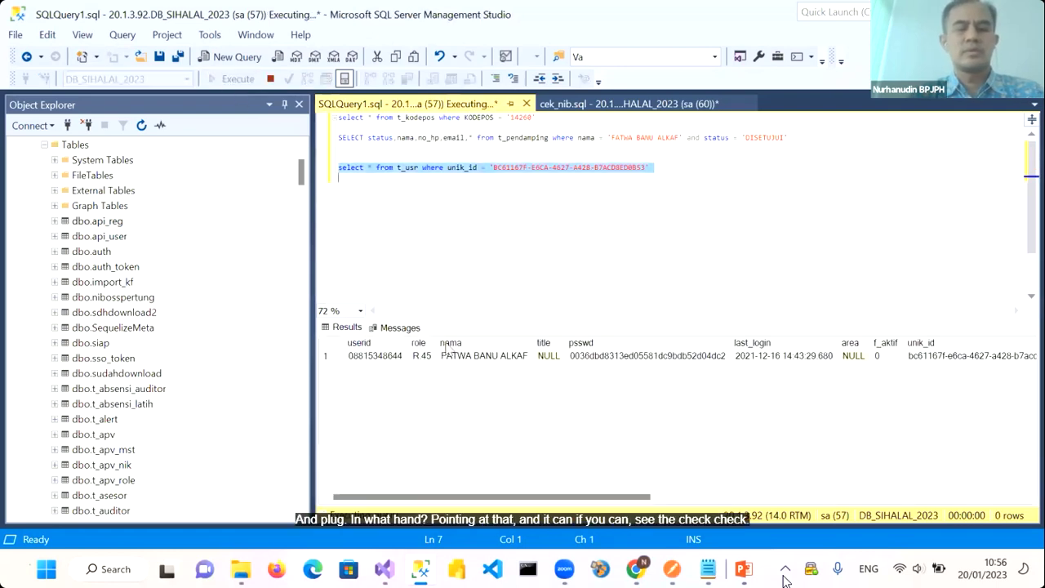
{"action": "left_click", "coordinate": [396, 357]}
{"action": "right_click", "coordinate": [396, 358]}
{"action": "left_click", "coordinate": [439, 369]}
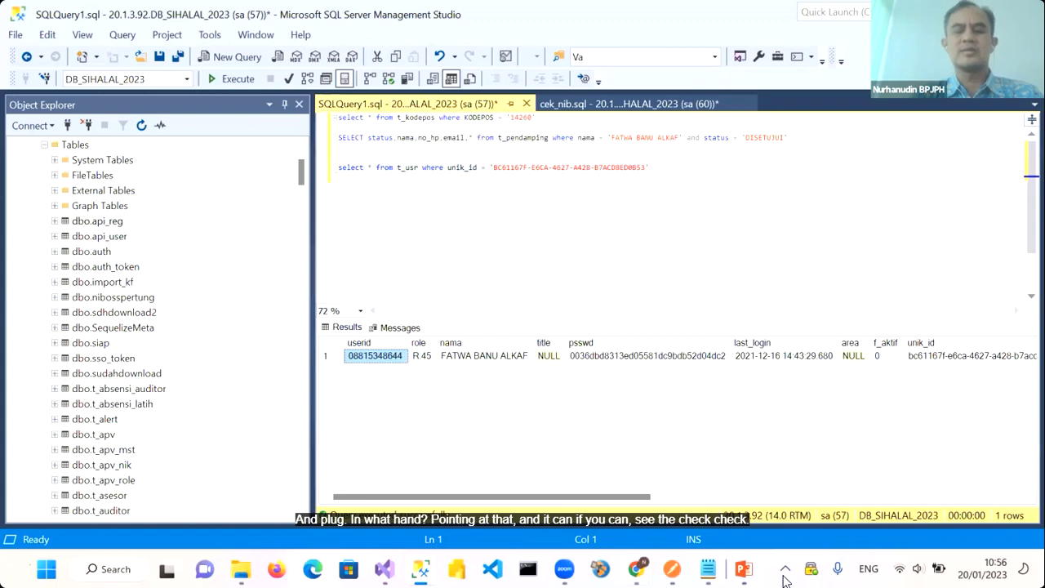
{"action": "mouse_move", "coordinate": [635, 569]}
{"action": "left_click", "coordinate": [689, 488]}
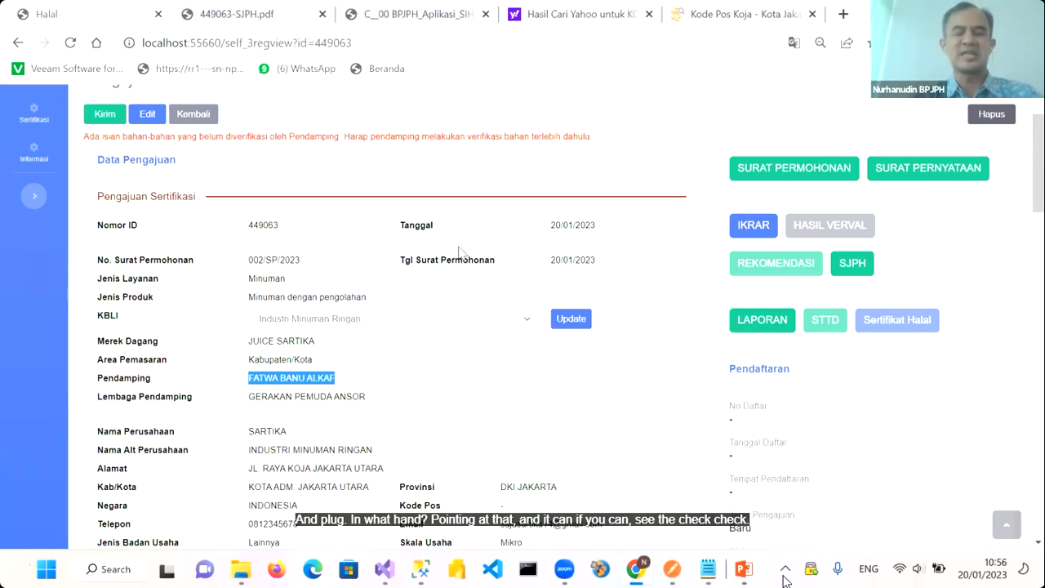
Log out of the applicant's SIHALAL account
{"action": "scroll", "coordinate": [551, 302], "scroll_direction": "up", "scroll_amount": 2}
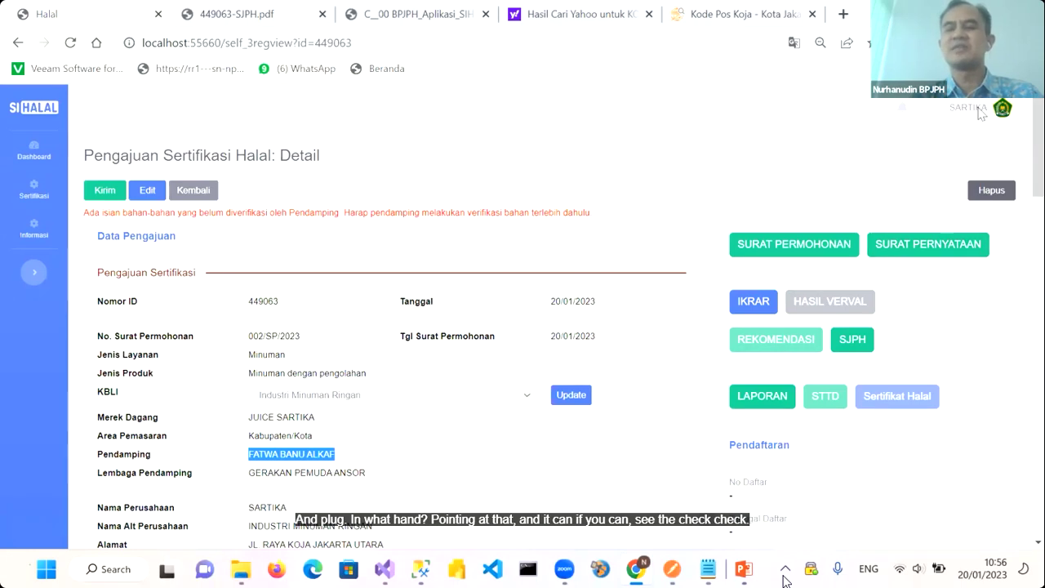
{"action": "left_click", "coordinate": [1004, 110]}
{"action": "left_click", "coordinate": [956, 181]}
{"action": "left_click", "coordinate": [609, 200]}
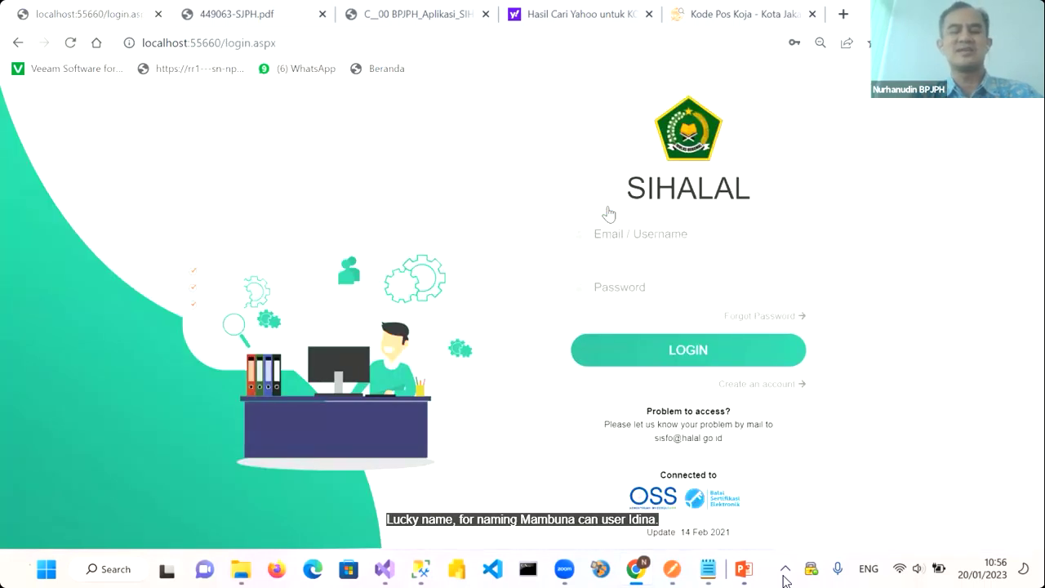
Log in as the Pendamping with the copied userid and account password, saving it in Chrome
{"action": "left_click", "coordinate": [605, 238]}
{"action": "key", "text": "ctrl+v"}
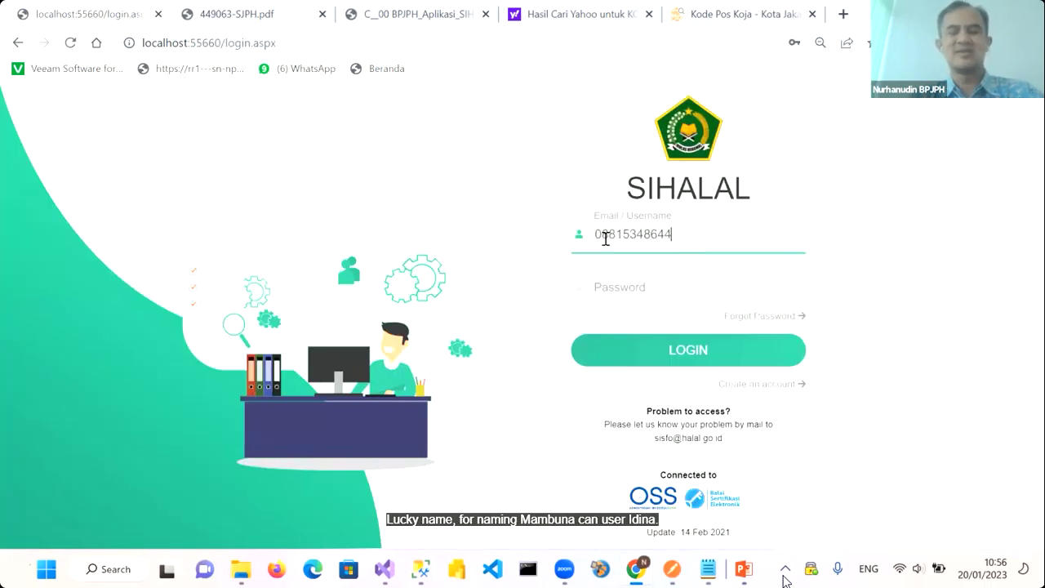
{"action": "left_click", "coordinate": [610, 291]}
{"action": "type", "text": "1234"}
{"action": "left_click", "coordinate": [642, 351]}
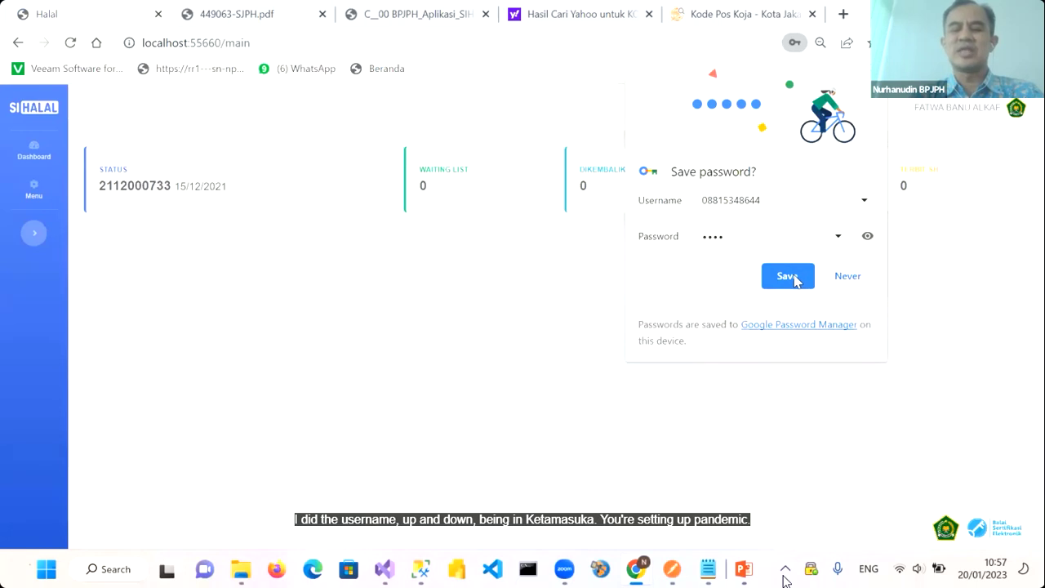
{"action": "left_click", "coordinate": [788, 276]}
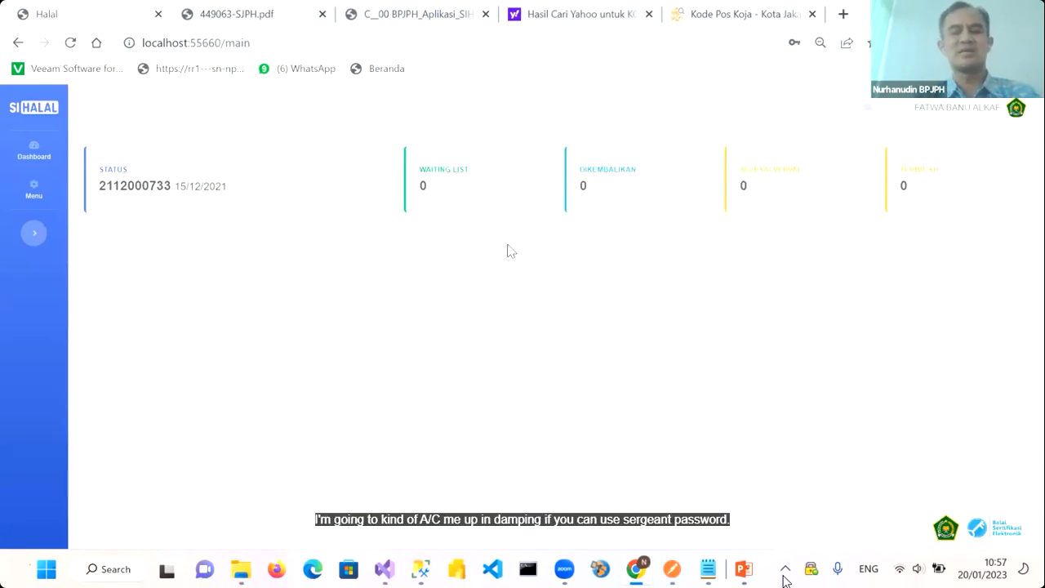
{"action": "left_click", "coordinate": [33, 192]}
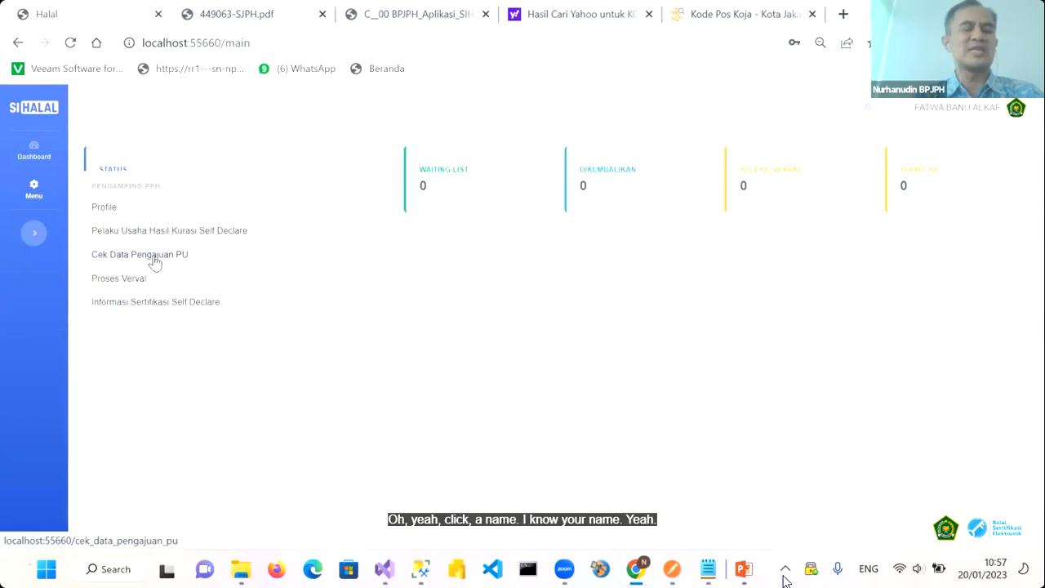
Open application 449063 from the Cek Data Pengajuan PU list and review its Pelaku Usaha data
{"action": "left_click", "coordinate": [154, 262]}
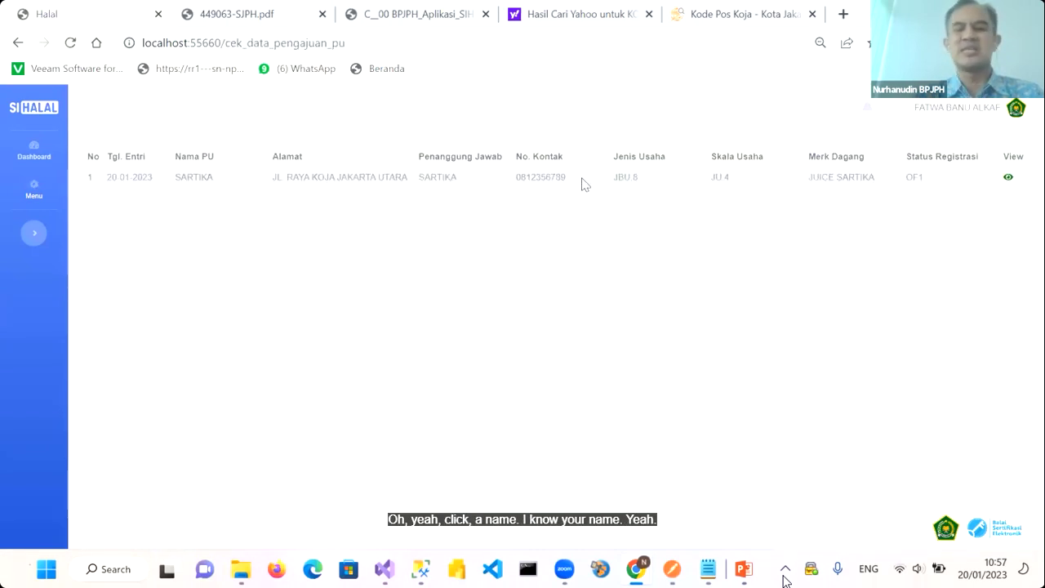
{"action": "left_click", "coordinate": [1009, 180]}
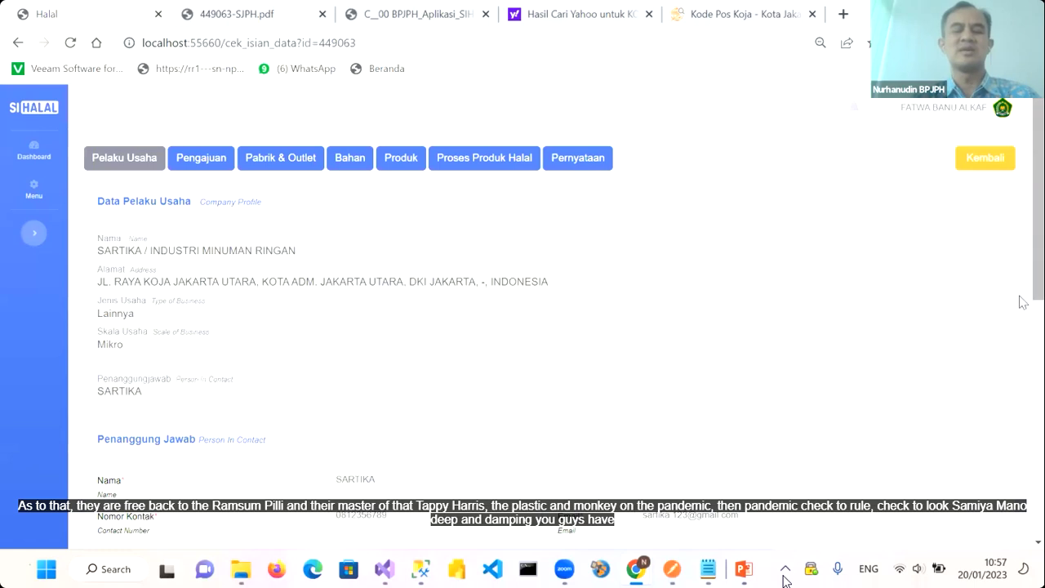
{"action": "scroll", "coordinate": [890, 307], "scroll_direction": "down", "scroll_amount": 2}
{"action": "scroll", "coordinate": [890, 309], "scroll_direction": "up", "scroll_amount": 2}
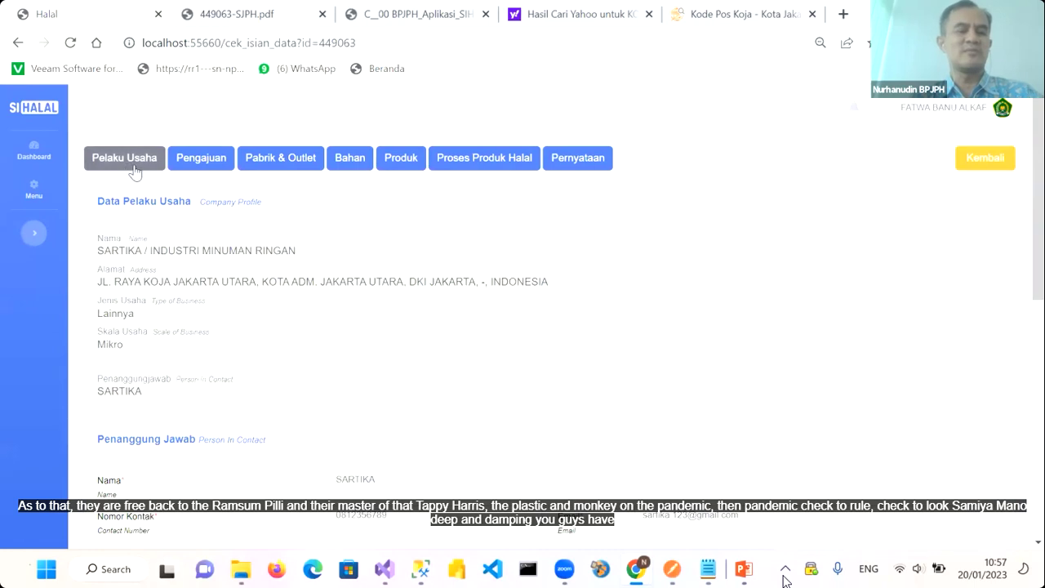
{"action": "scroll", "coordinate": [222, 316], "scroll_direction": "down", "scroll_amount": 1}
{"action": "scroll", "coordinate": [222, 316], "scroll_direction": "up", "scroll_amount": 1}
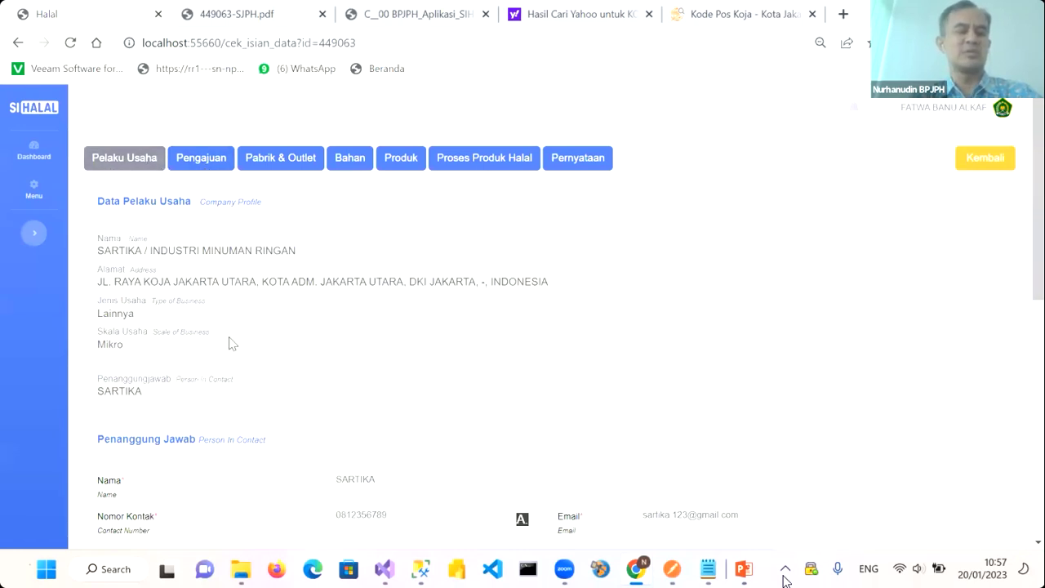
{"action": "scroll", "coordinate": [230, 339], "scroll_direction": "down", "scroll_amount": 3}
{"action": "scroll", "coordinate": [231, 343], "scroll_direction": "down", "scroll_amount": 3}
{"action": "scroll", "coordinate": [231, 343], "scroll_direction": "up", "scroll_amount": 7}
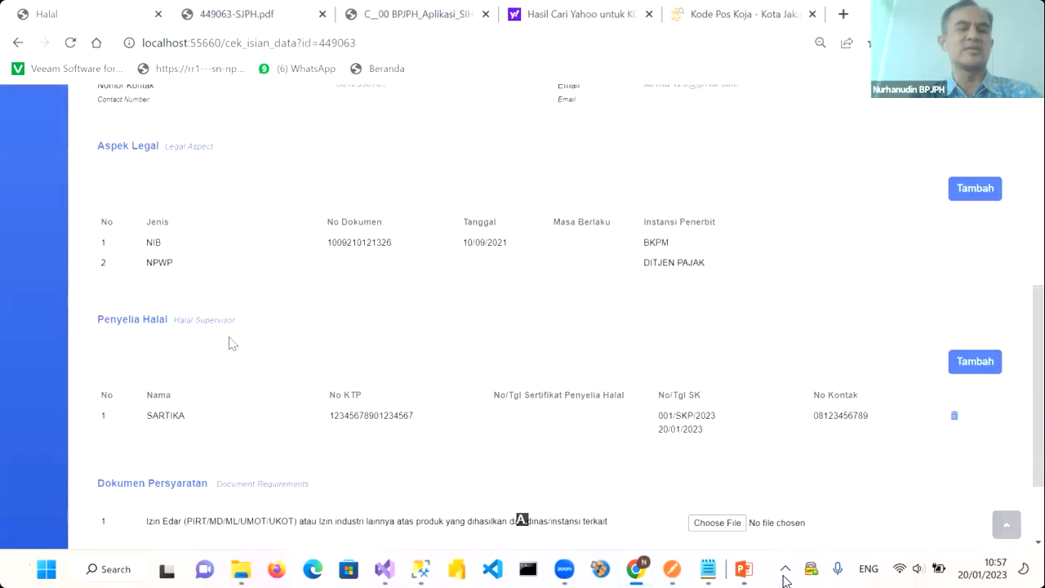
Review the application's Pengajuan submission data
{"action": "left_click", "coordinate": [197, 159]}
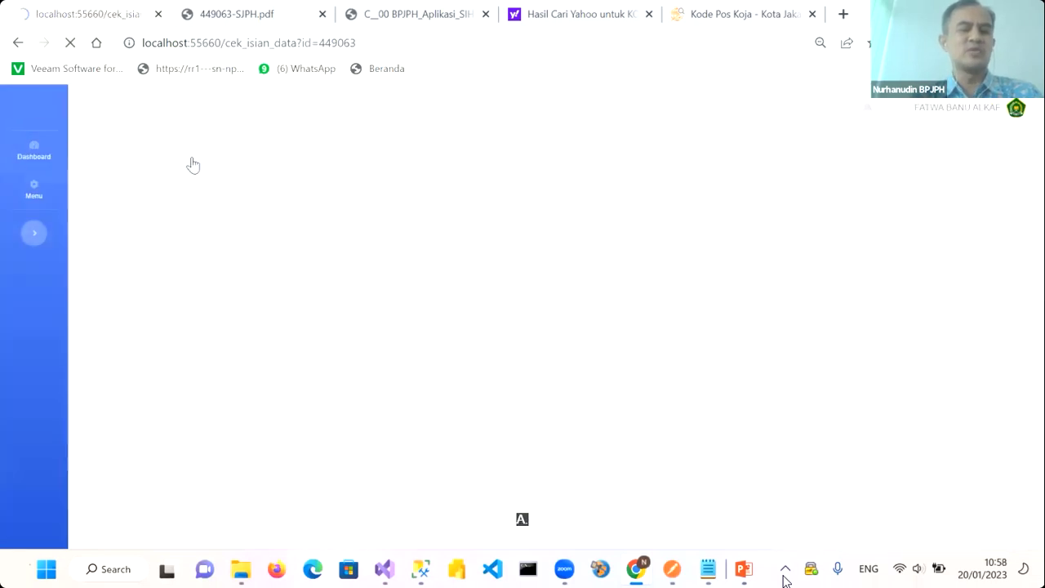
{"action": "scroll", "coordinate": [316, 327], "scroll_direction": "down", "scroll_amount": 1}
{"action": "scroll", "coordinate": [316, 327], "scroll_direction": "down", "scroll_amount": 4}
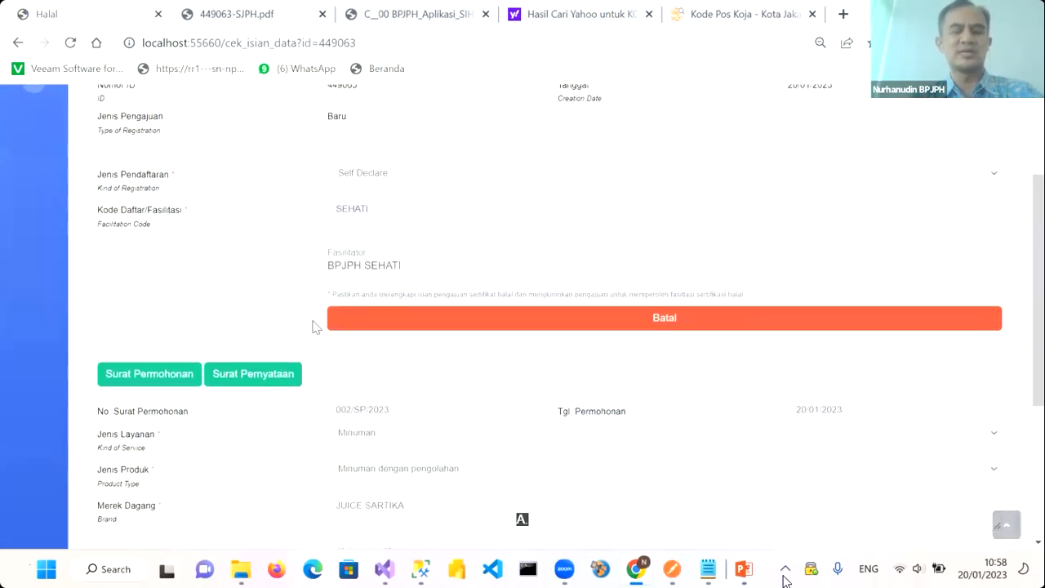
{"action": "scroll", "coordinate": [316, 326], "scroll_direction": "down", "scroll_amount": 1}
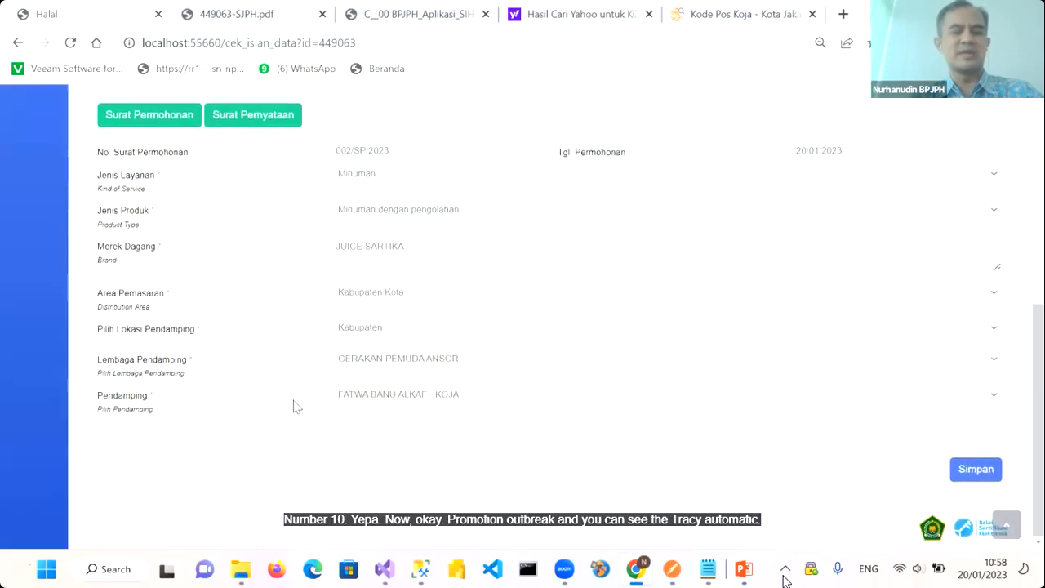
{"action": "scroll", "coordinate": [400, 395], "scroll_direction": "up", "scroll_amount": 5}
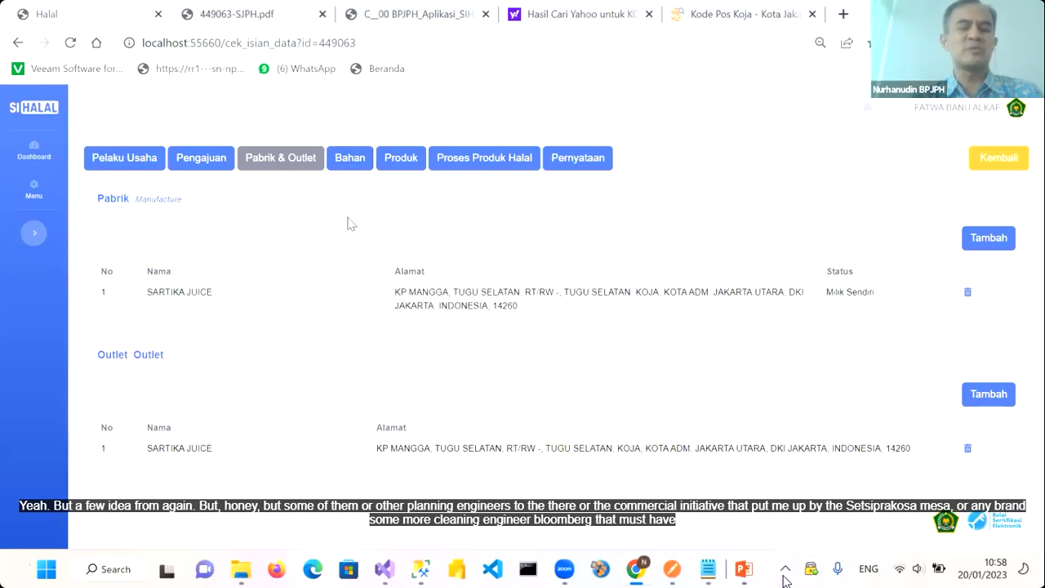
Bring up the Bahan materials table for application 449063 and look through it
{"action": "left_click", "coordinate": [343, 160]}
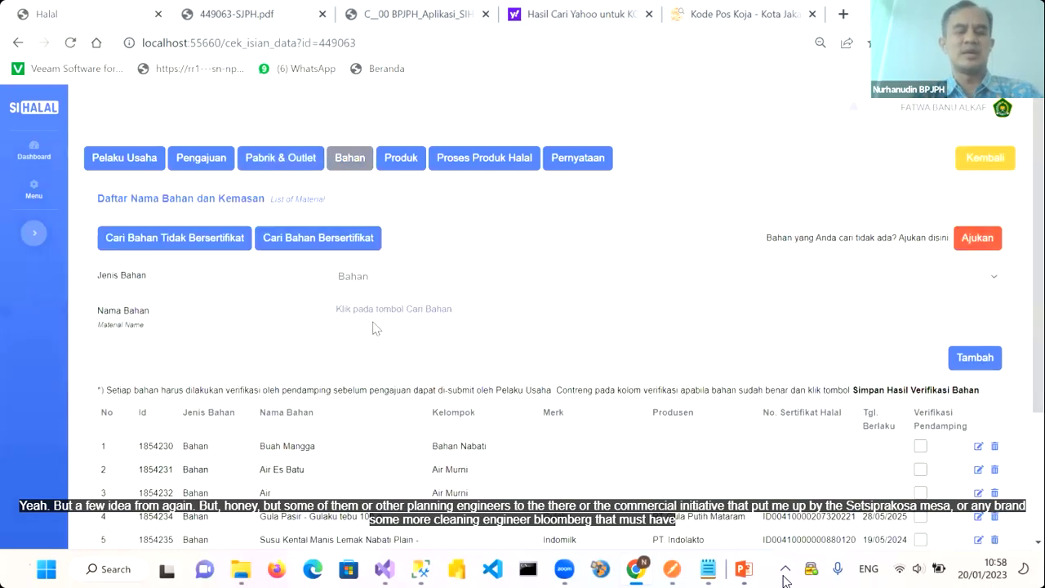
{"action": "scroll", "coordinate": [376, 328], "scroll_direction": "down", "scroll_amount": 2}
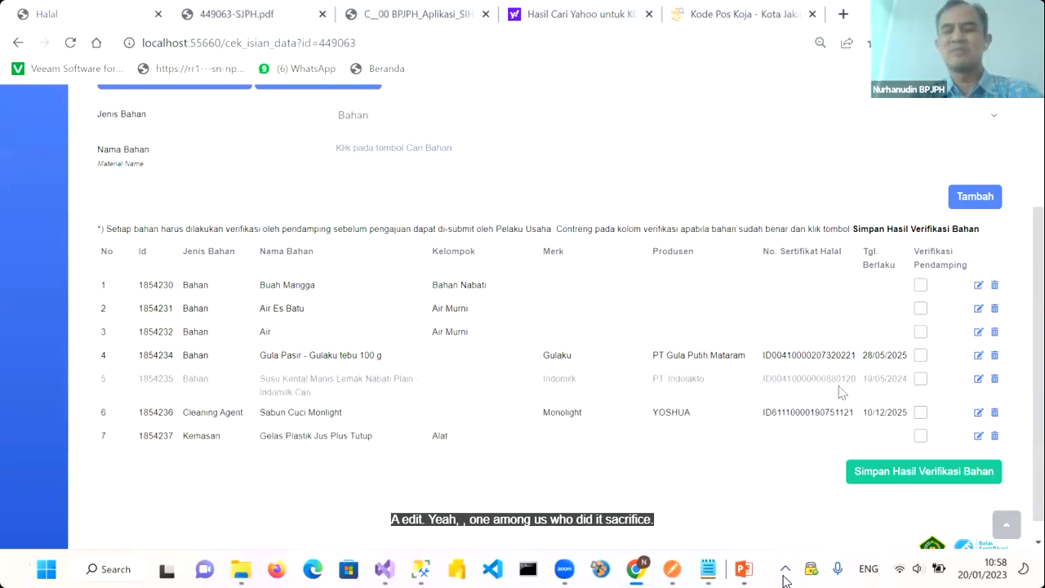
{"action": "scroll", "coordinate": [845, 319], "scroll_direction": "up", "scroll_amount": 2}
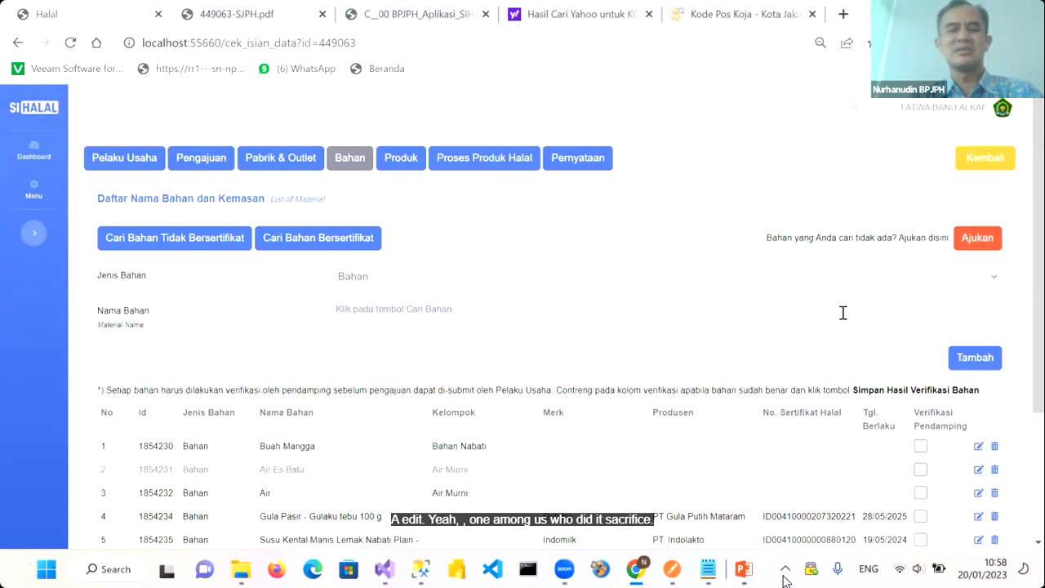
{"action": "scroll", "coordinate": [844, 316], "scroll_direction": "down", "scroll_amount": 1}
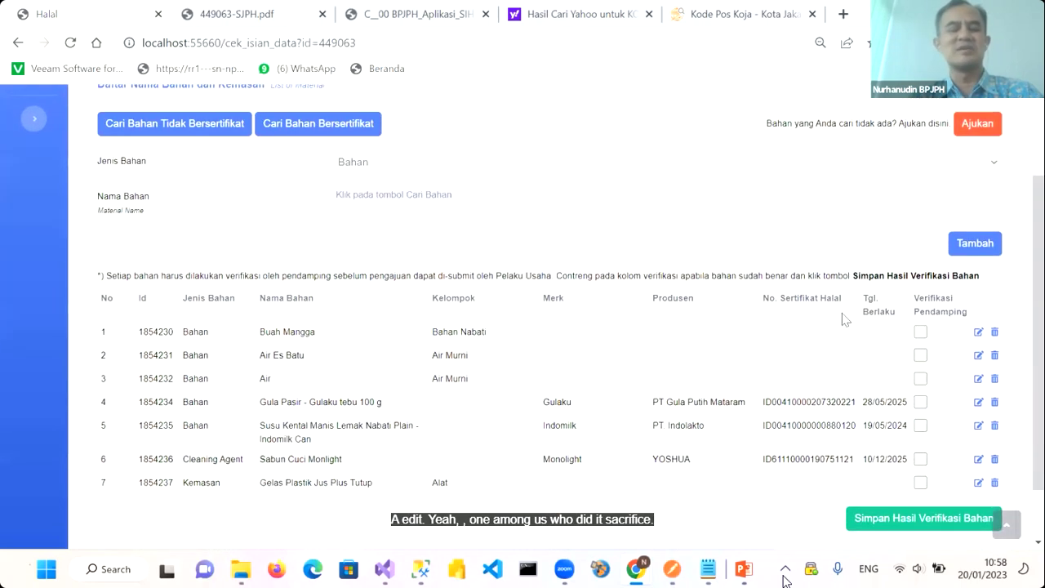
{"action": "scroll", "coordinate": [845, 319], "scroll_direction": "up", "scroll_amount": 2}
{"action": "scroll", "coordinate": [844, 319], "scroll_direction": "down", "scroll_amount": 2}
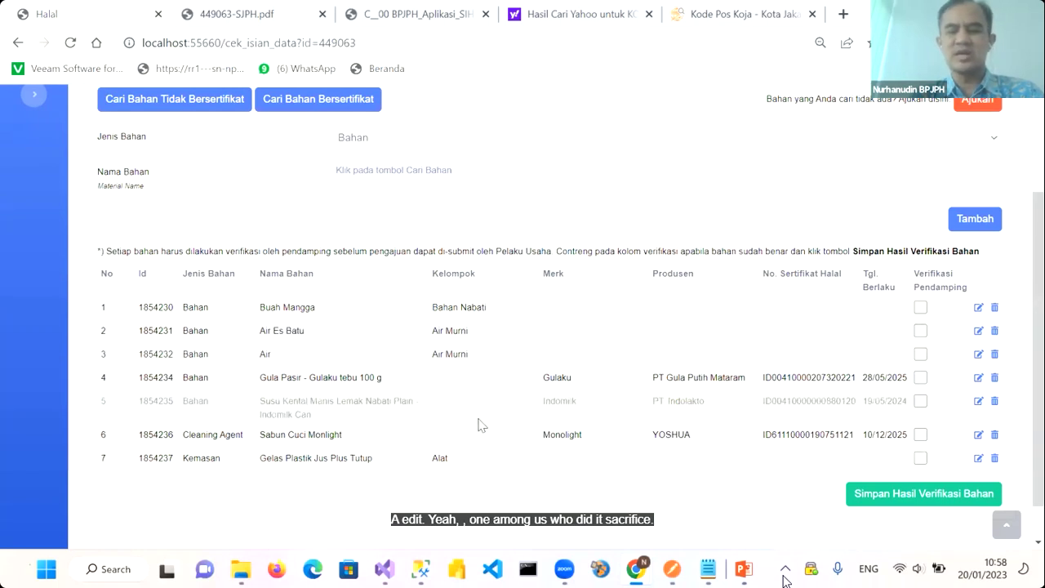
Tick Verifikasi Pendamping for all seven materials, from Buah Mangga to the plastic cup
{"action": "left_click", "coordinate": [920, 309]}
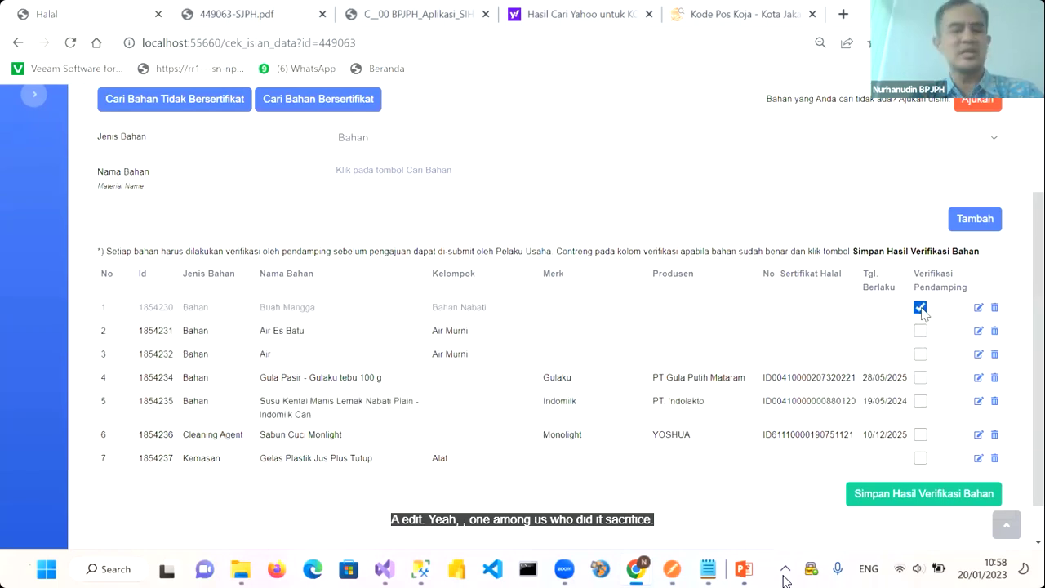
{"action": "left_click", "coordinate": [921, 331]}
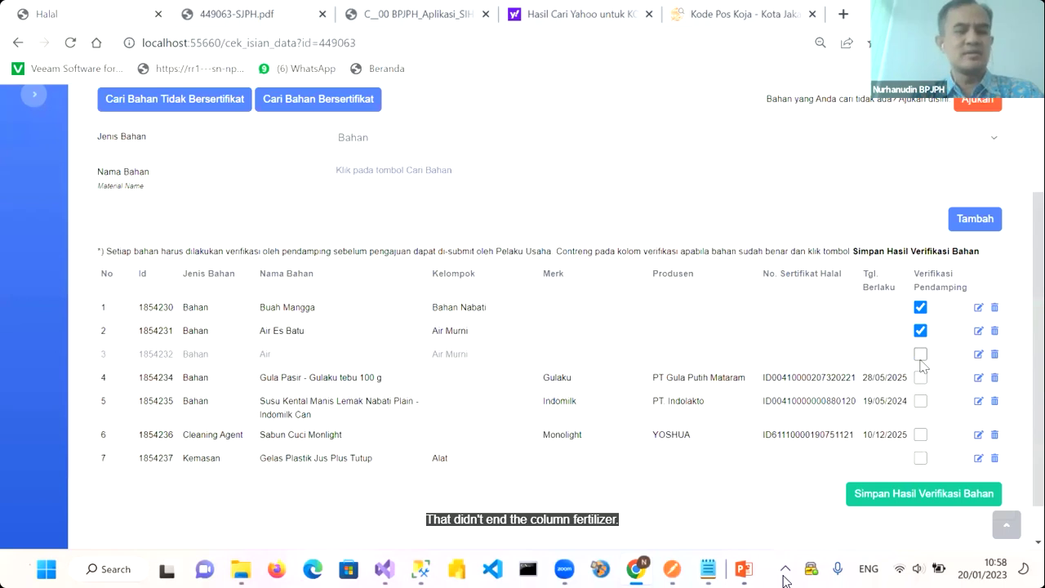
{"action": "left_click", "coordinate": [920, 355]}
{"action": "left_click", "coordinate": [920, 379]}
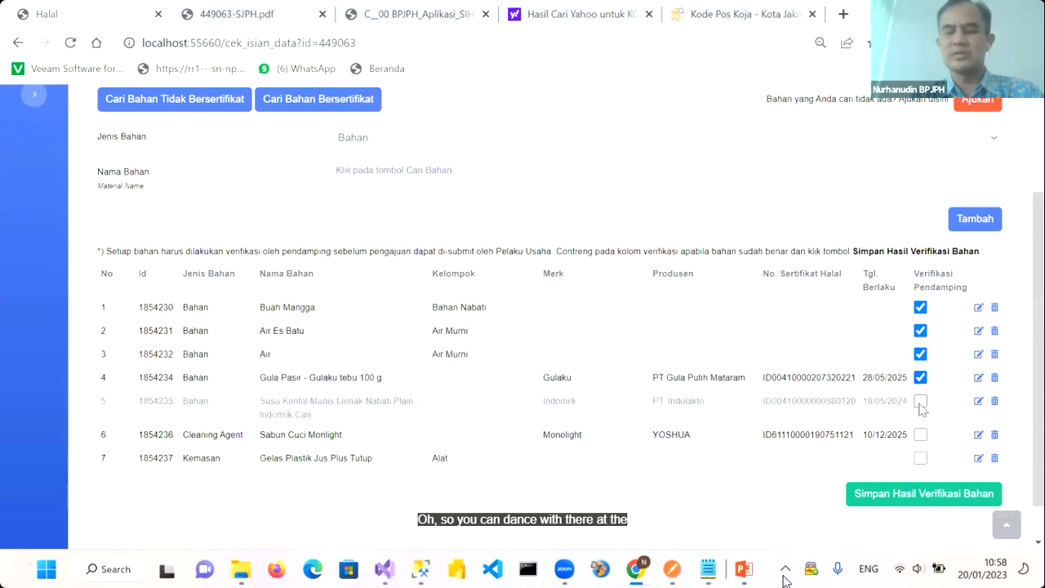
{"action": "left_click", "coordinate": [921, 401]}
{"action": "scroll", "coordinate": [921, 404], "scroll_direction": "down", "scroll_amount": 1}
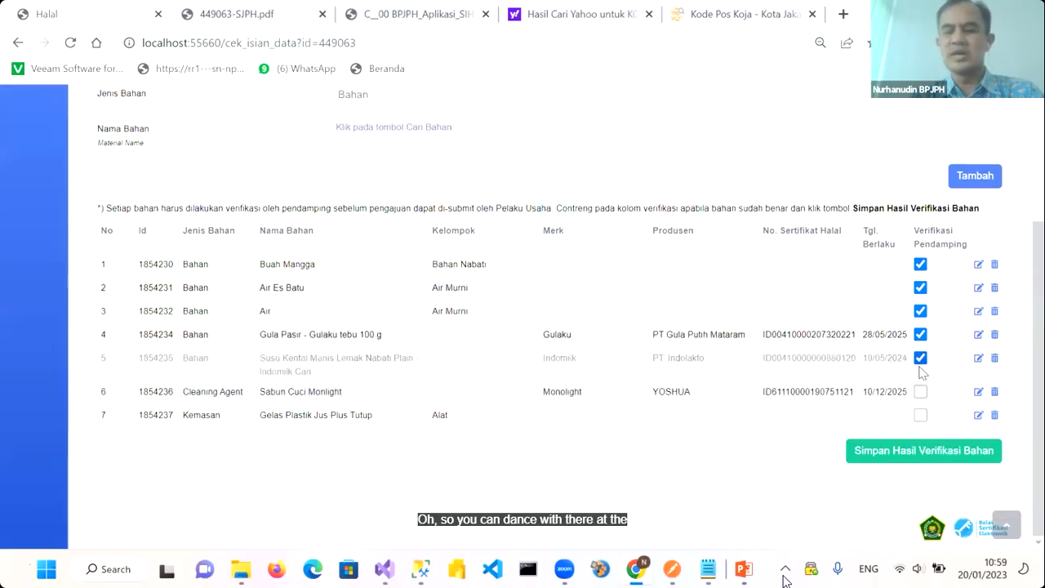
{"action": "left_click", "coordinate": [920, 394]}
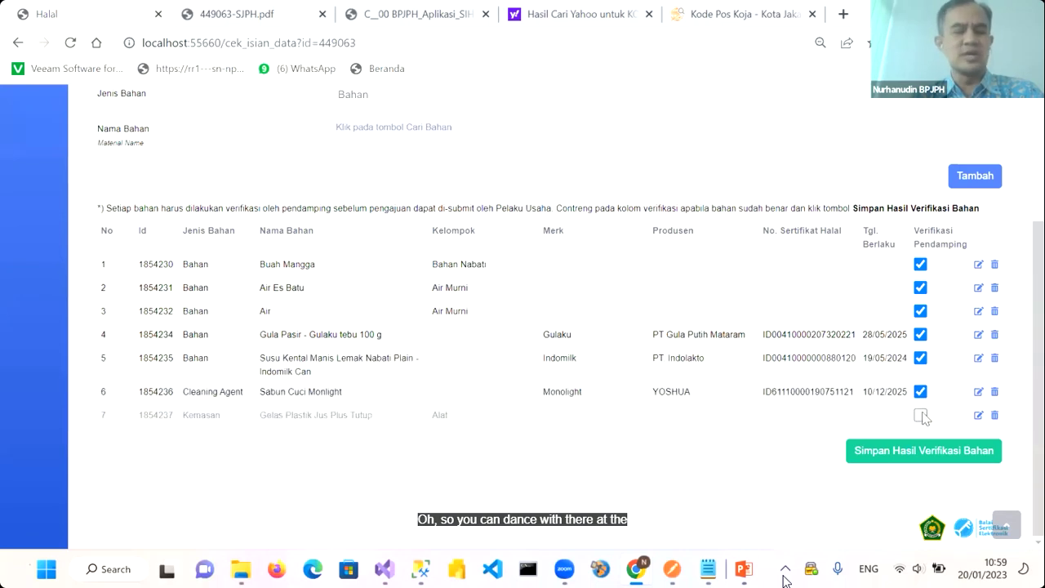
{"action": "left_click", "coordinate": [920, 416]}
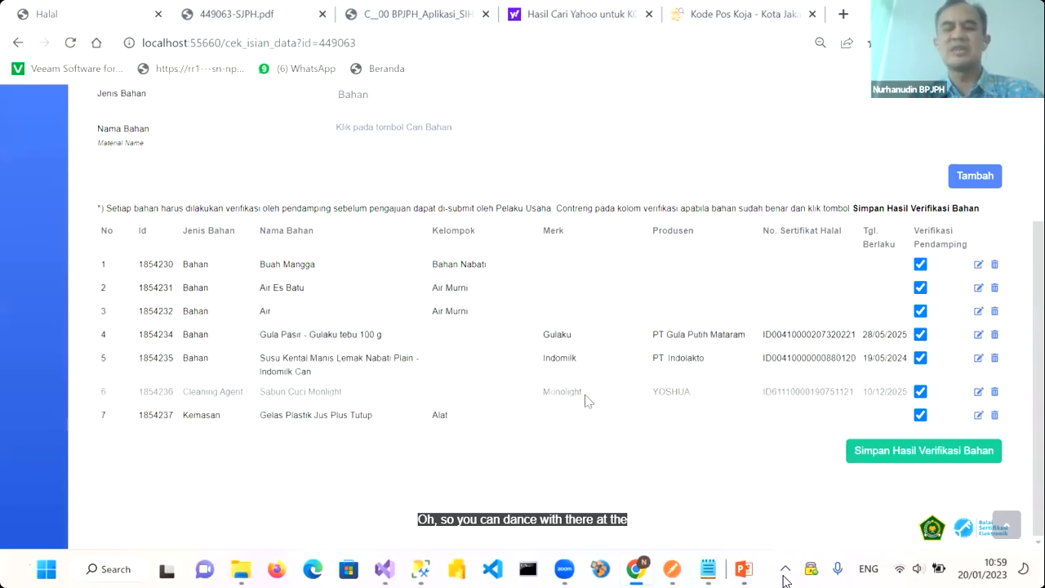
{"action": "scroll", "coordinate": [584, 400], "scroll_direction": "up", "scroll_amount": 2}
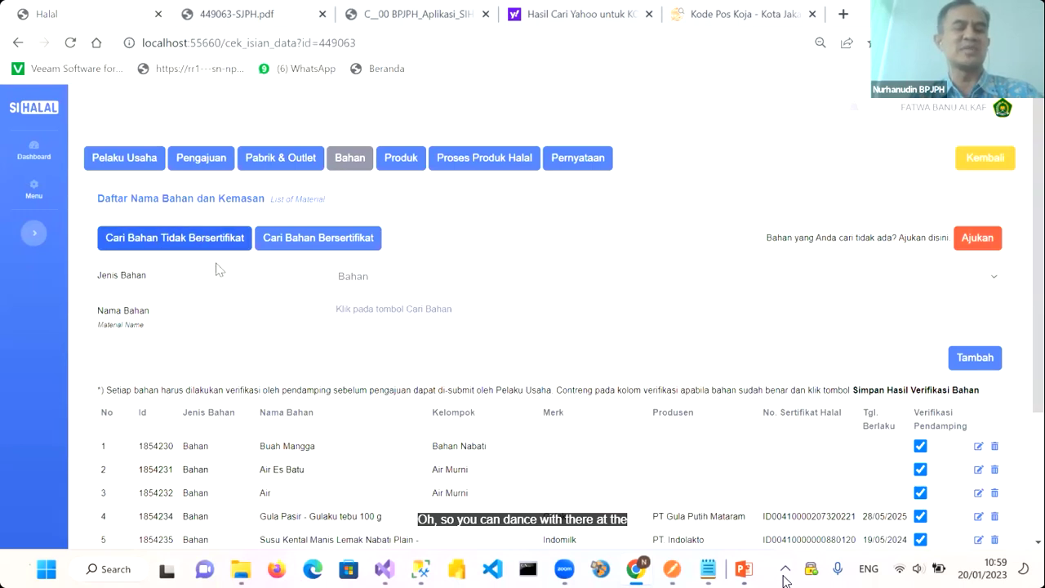
Keep Bahan as the material type and save the material verification results
{"action": "left_click", "coordinate": [409, 282]}
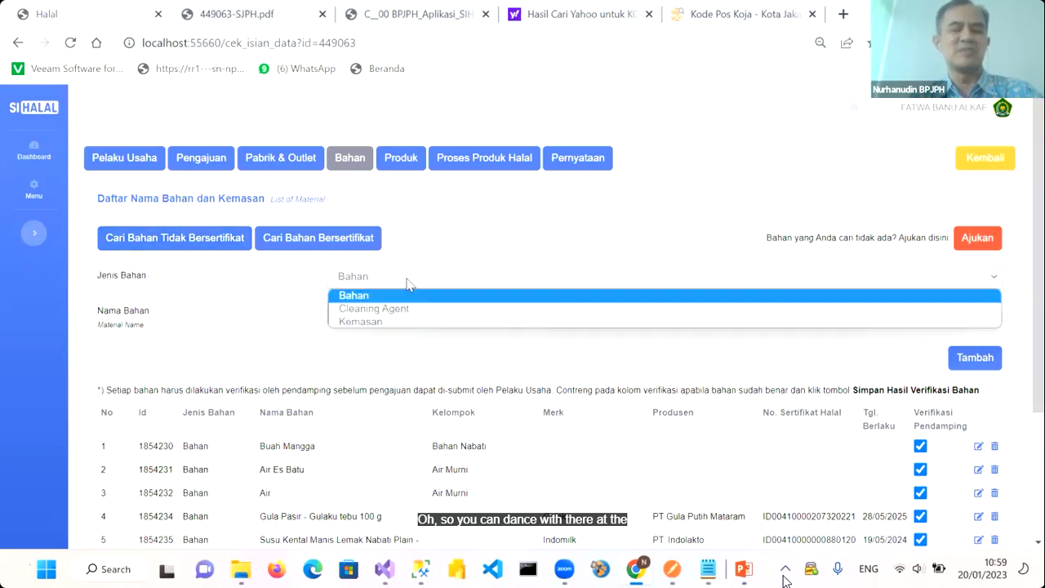
{"action": "left_click", "coordinate": [275, 304]}
{"action": "scroll", "coordinate": [445, 444], "scroll_direction": "down", "scroll_amount": 2}
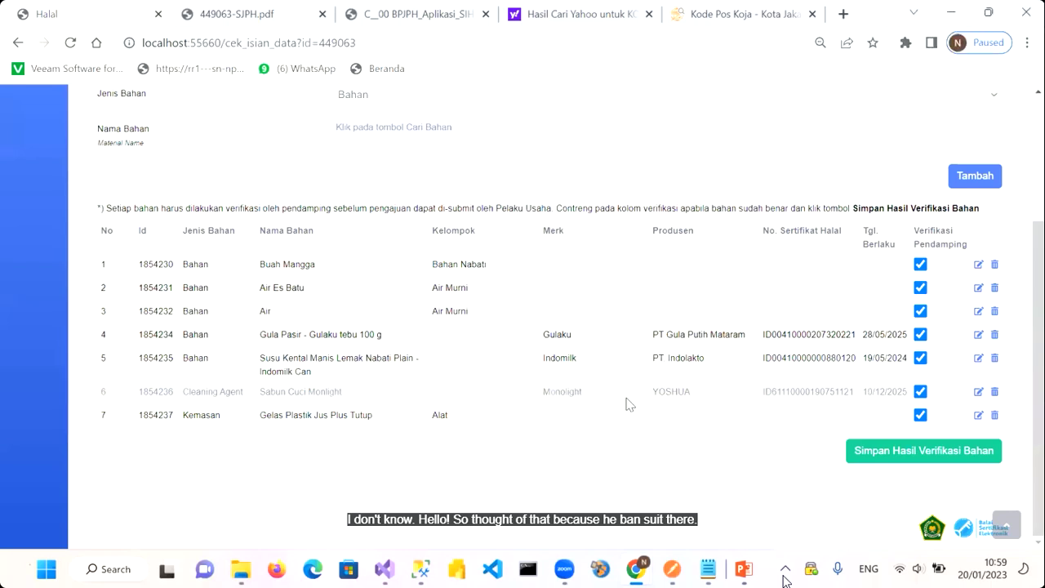
{"action": "left_click", "coordinate": [896, 458]}
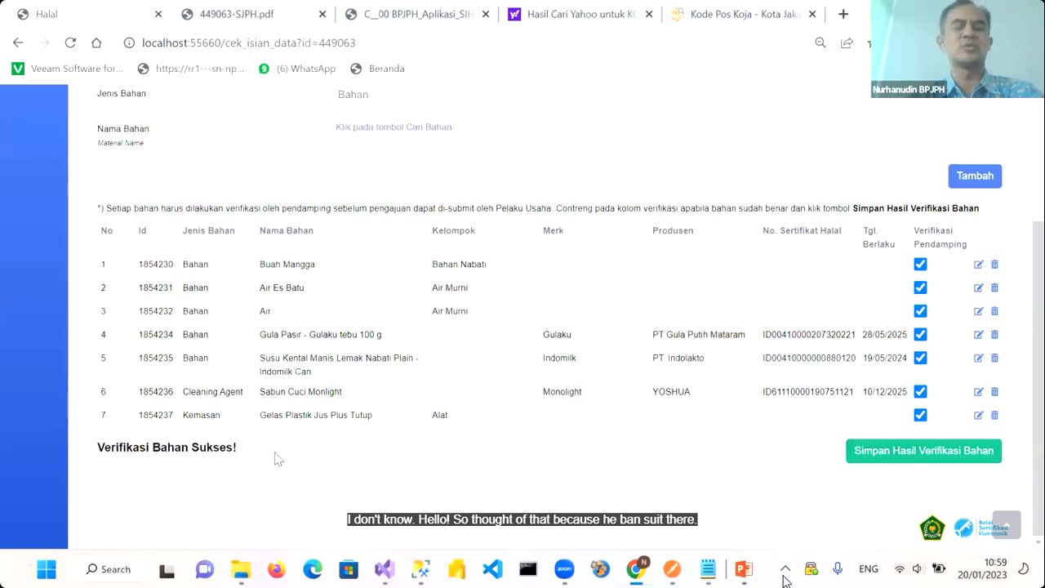
{"action": "scroll", "coordinate": [277, 460], "scroll_direction": "up", "scroll_amount": 3}
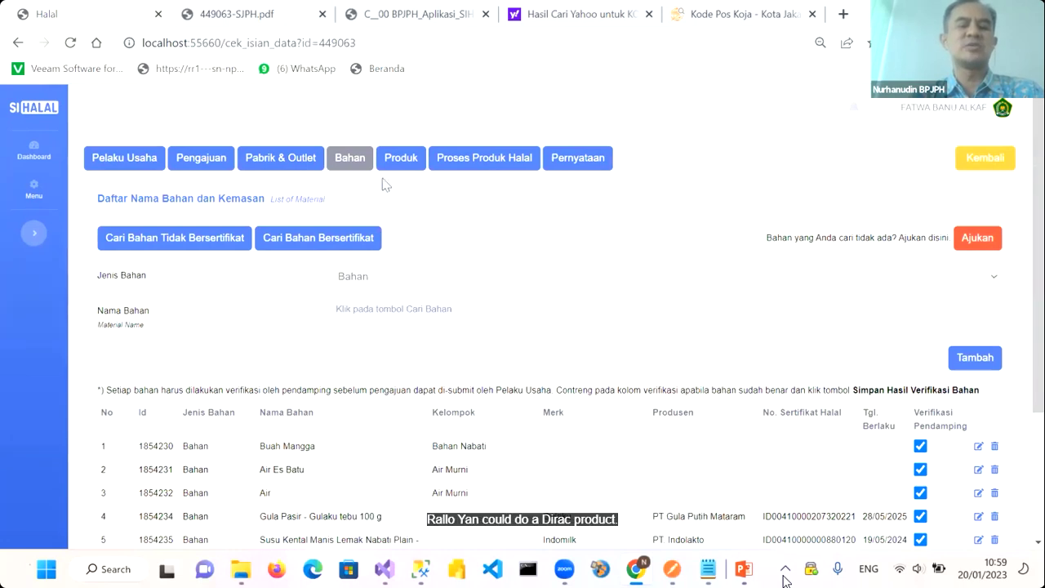
View the JUS MANGGA SARTIKA product photo in the Produk tab, then save its product verification
{"action": "left_click", "coordinate": [401, 161]}
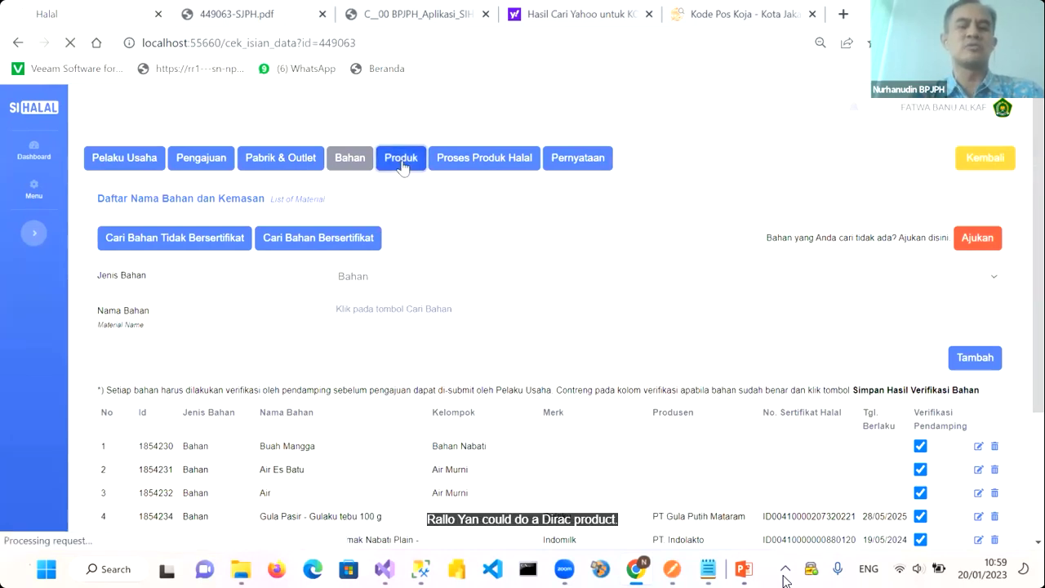
{"action": "scroll", "coordinate": [431, 377], "scroll_direction": "down", "scroll_amount": 1}
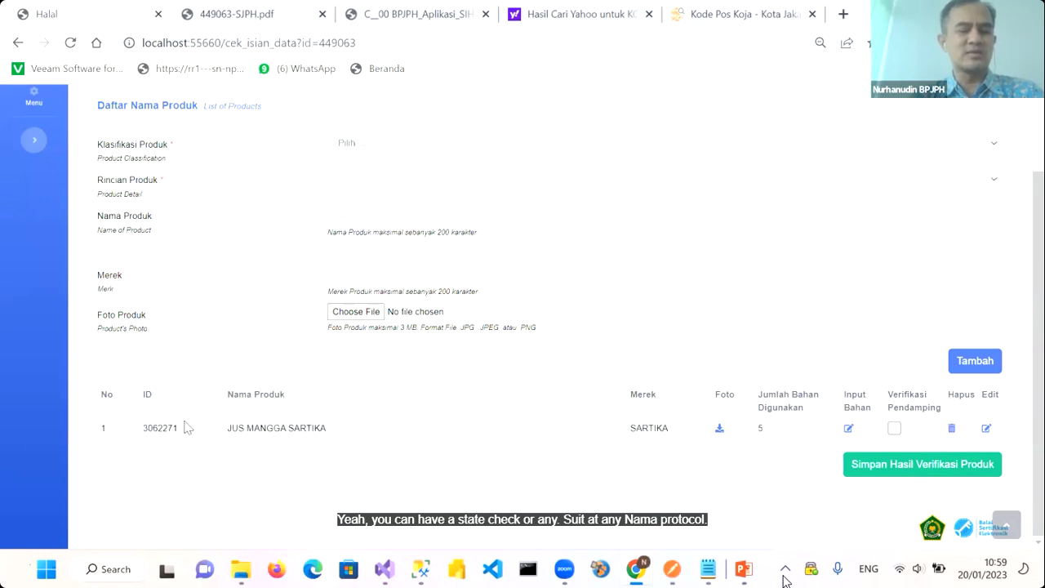
{"action": "left_click", "coordinate": [719, 430]}
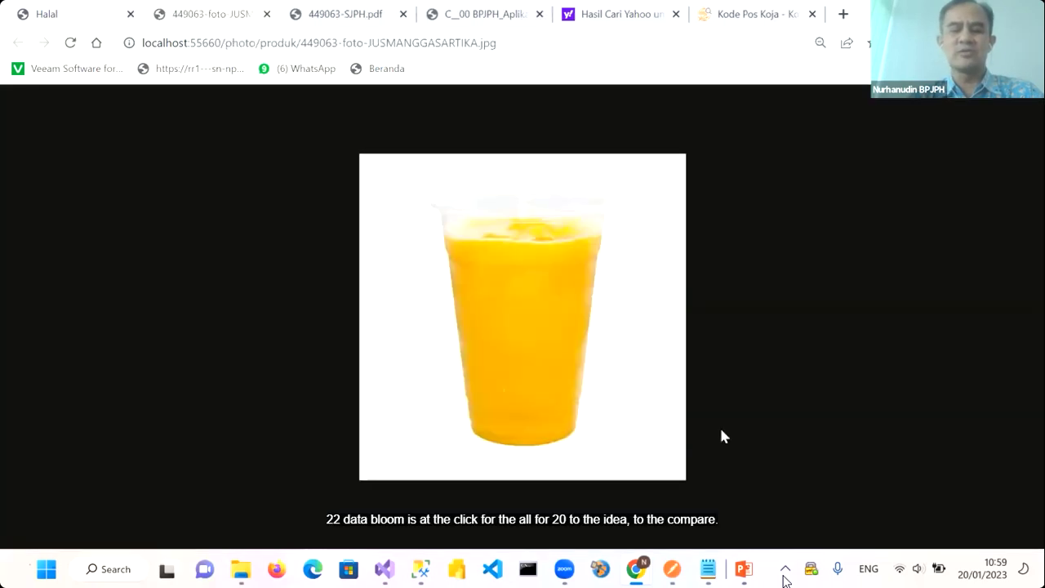
{"action": "left_click", "coordinate": [64, 16]}
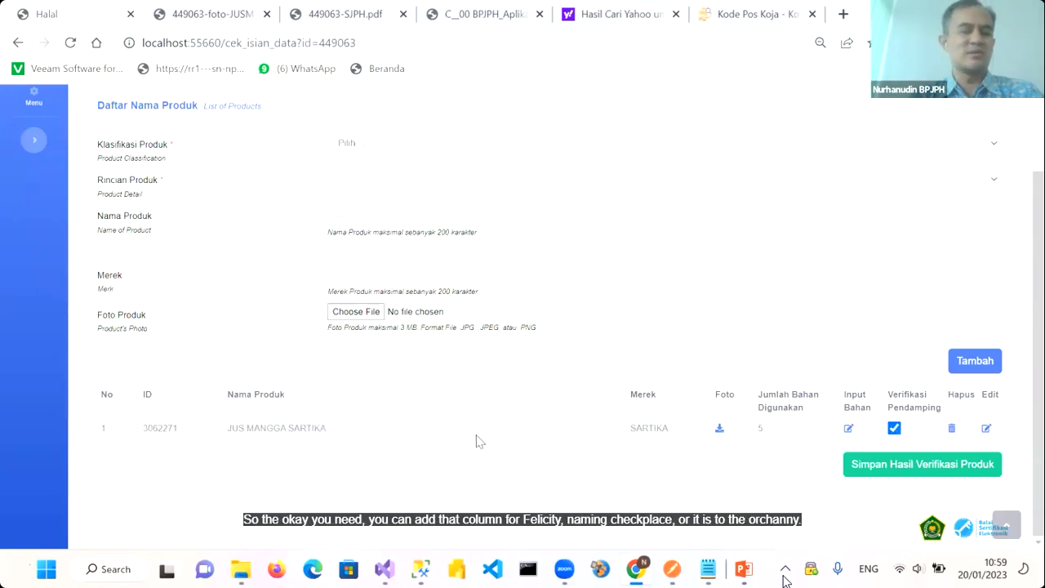
{"action": "left_click", "coordinate": [907, 472]}
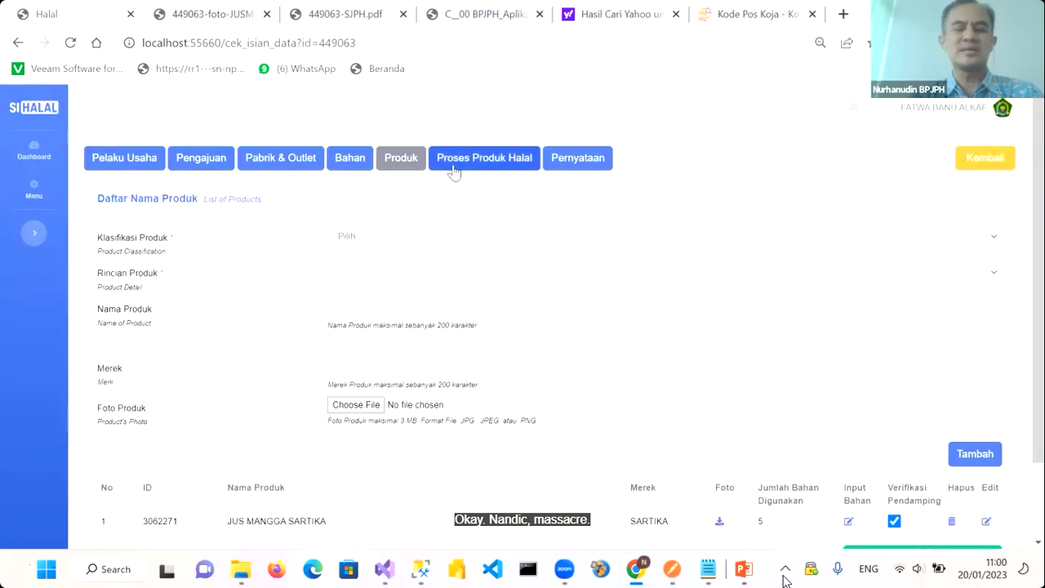
Review the Proses Produk Halal steps and save the PPH verification result
{"action": "left_click", "coordinate": [486, 168]}
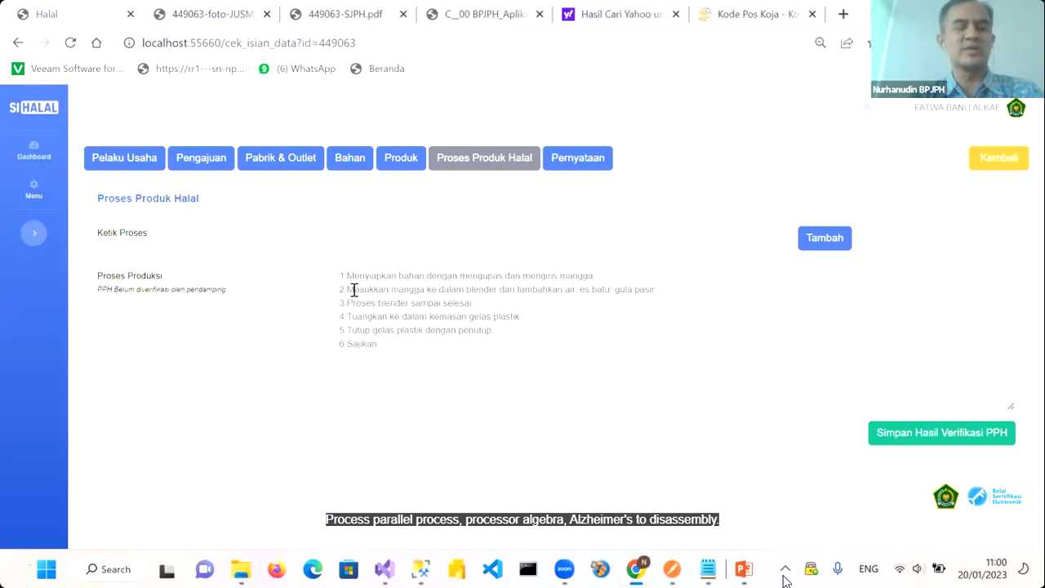
{"action": "left_click_drag", "start_coordinate": [338, 275], "coordinate": [491, 361]}
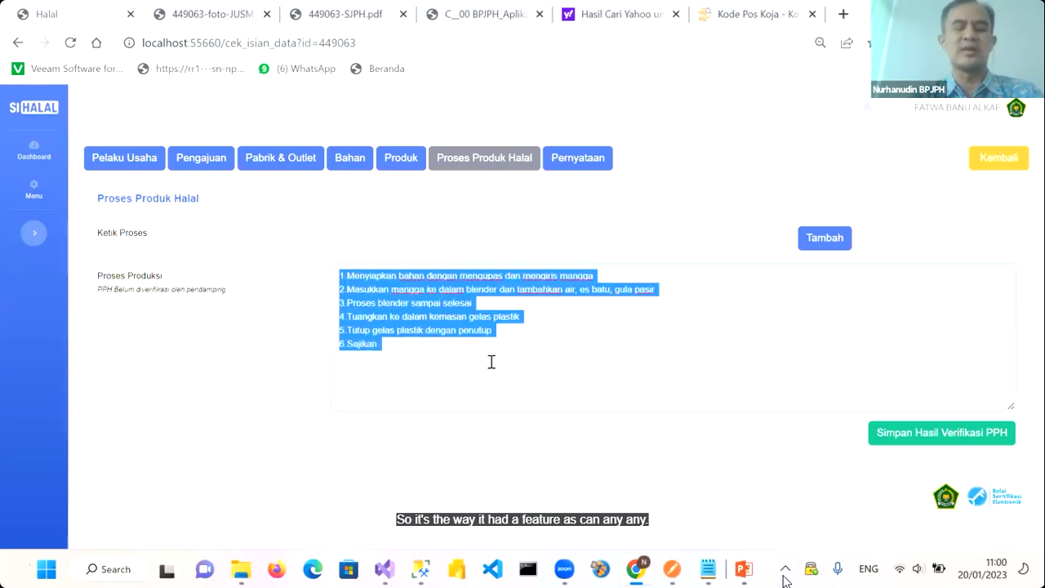
{"action": "left_click", "coordinate": [403, 329]}
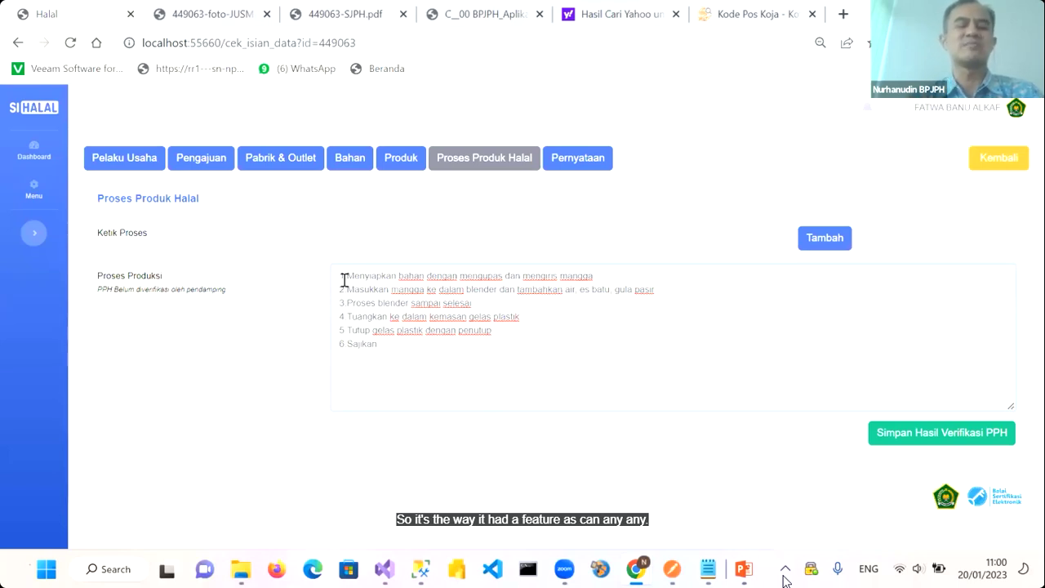
{"action": "left_click_drag", "start_coordinate": [338, 275], "coordinate": [462, 368]}
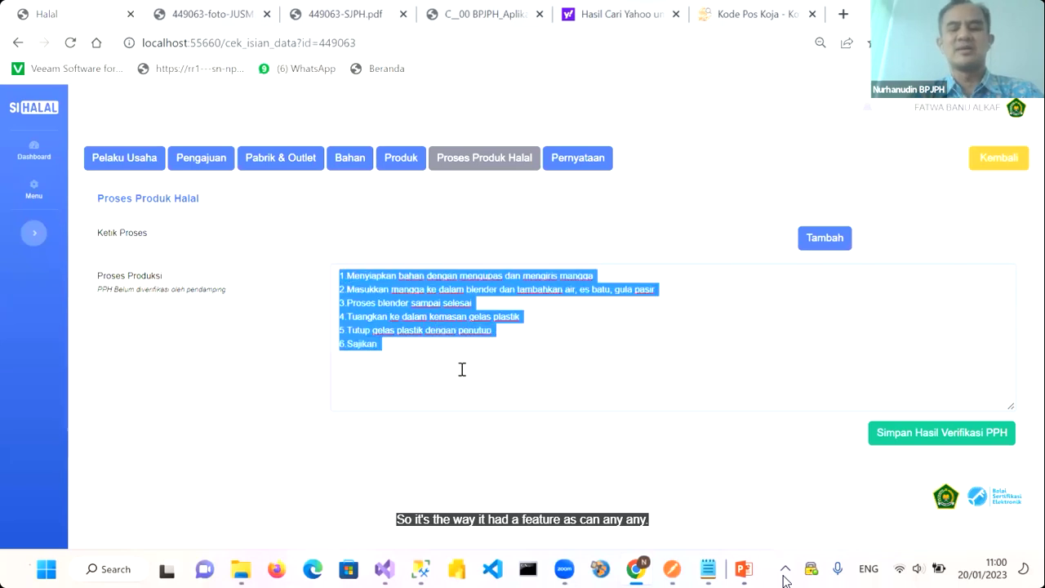
{"action": "left_click", "coordinate": [462, 369]}
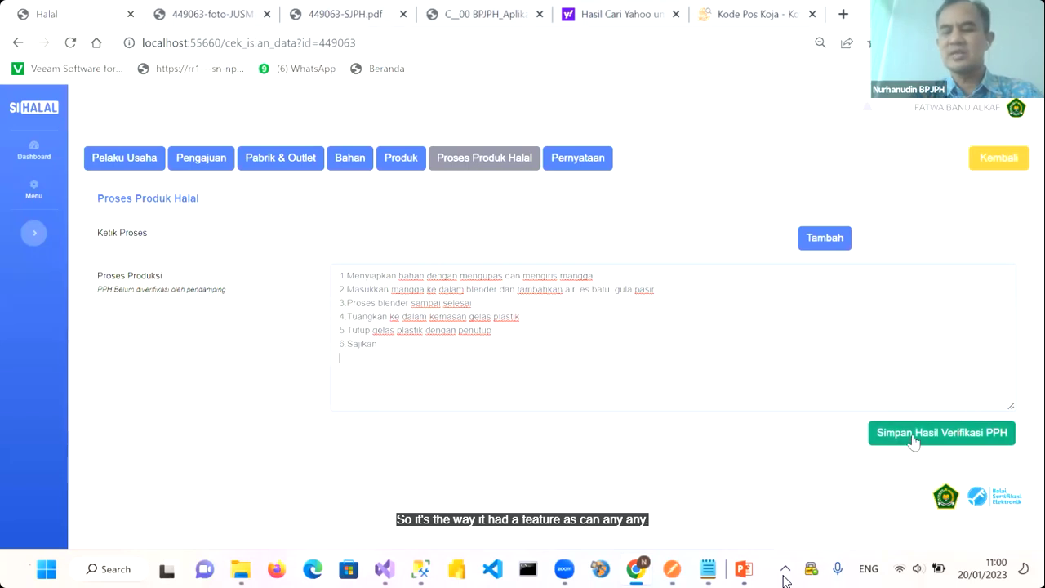
{"action": "left_click", "coordinate": [937, 433]}
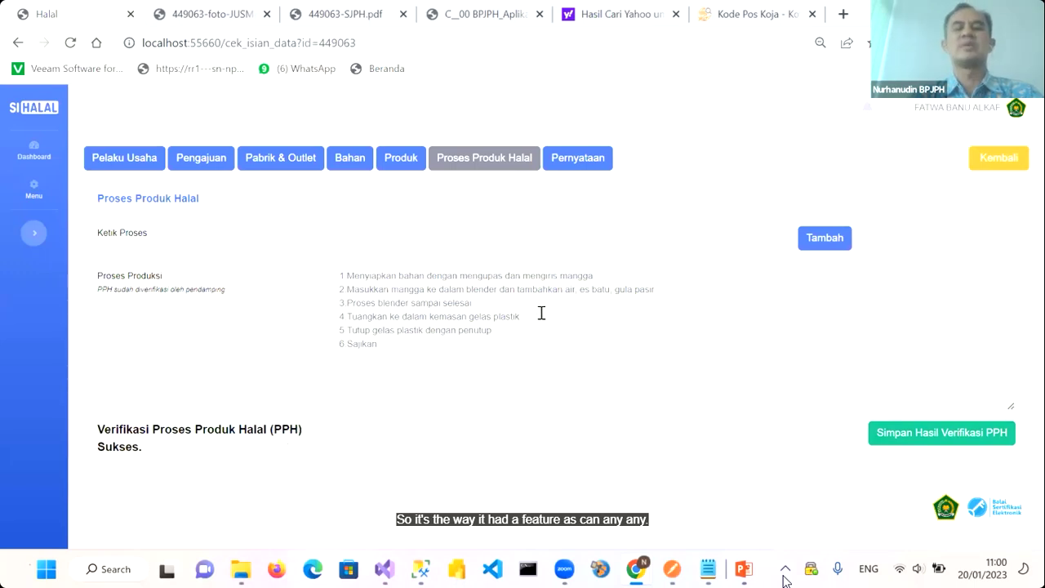
Check the business owner's Pernyataan statement, then return to the submission list
{"action": "left_click", "coordinate": [590, 160]}
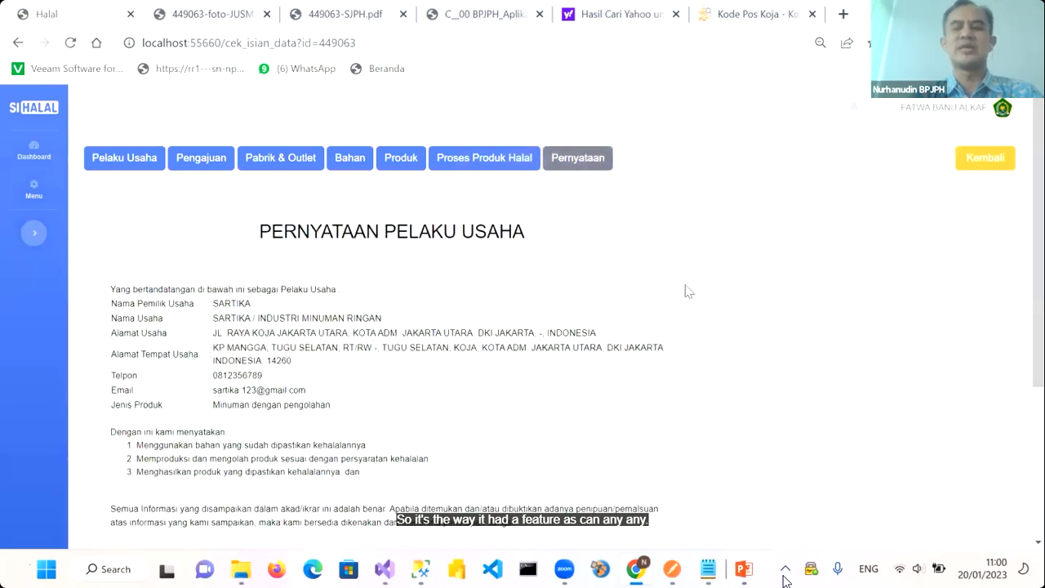
{"action": "left_click", "coordinate": [974, 169]}
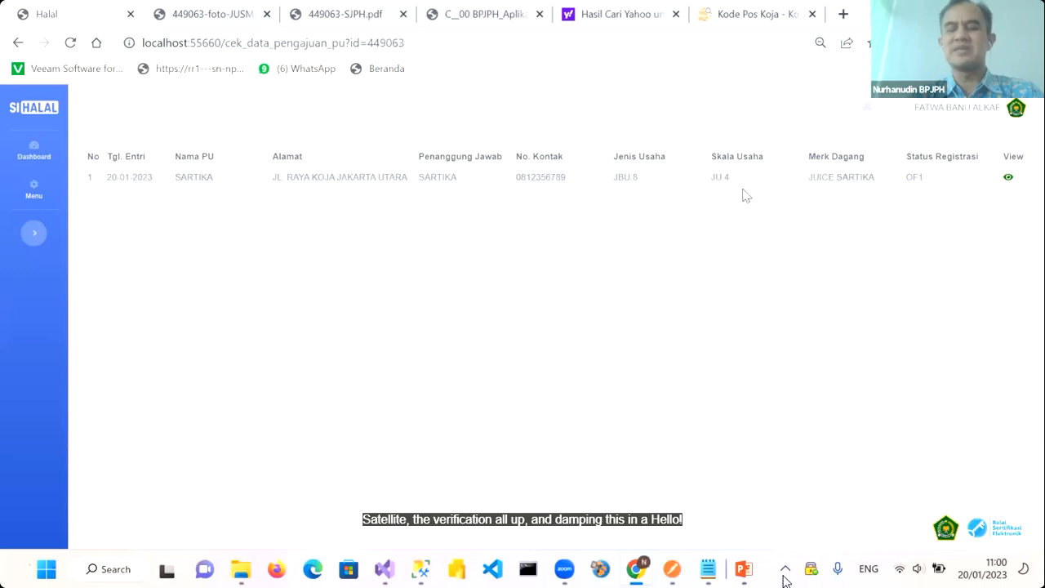
{"action": "left_click", "coordinate": [1017, 114]}
Sign out as Pendamping, log in as the applicant, and open the Self Declare application list
{"action": "left_click", "coordinate": [973, 181]}
{"action": "left_click", "coordinate": [618, 201]}
{"action": "left_click", "coordinate": [617, 232]}
{"action": "left_click", "coordinate": [695, 276]}
{"action": "left_click", "coordinate": [632, 290]}
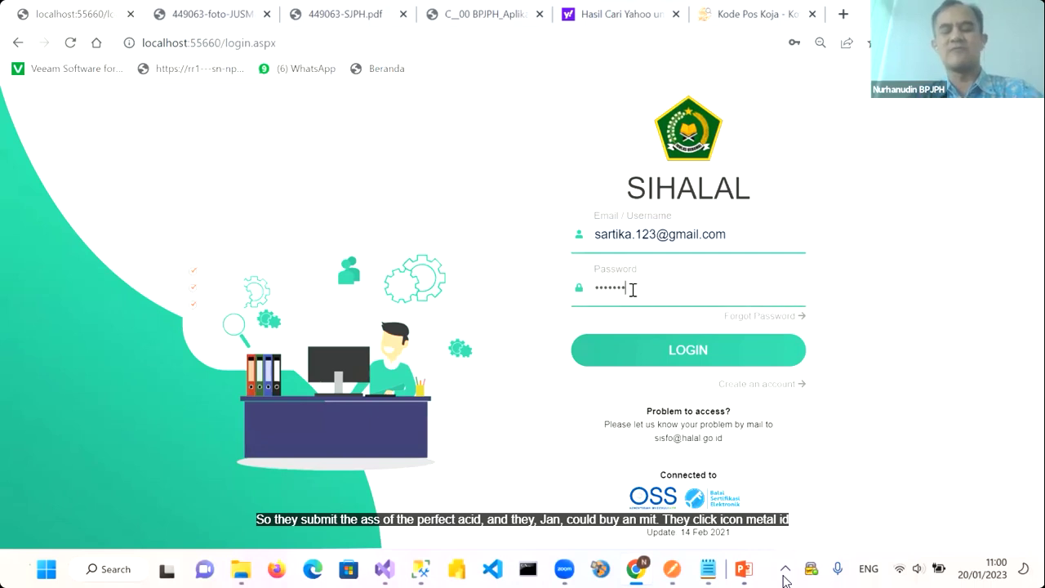
{"action": "left_click", "coordinate": [654, 351]}
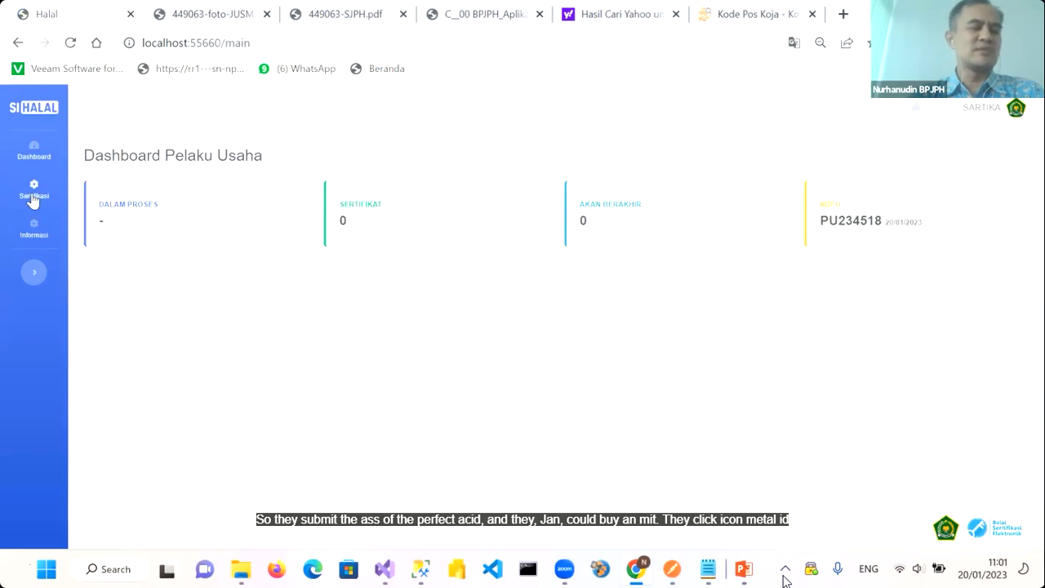
{"action": "left_click", "coordinate": [33, 196]}
{"action": "left_click", "coordinate": [128, 261]}
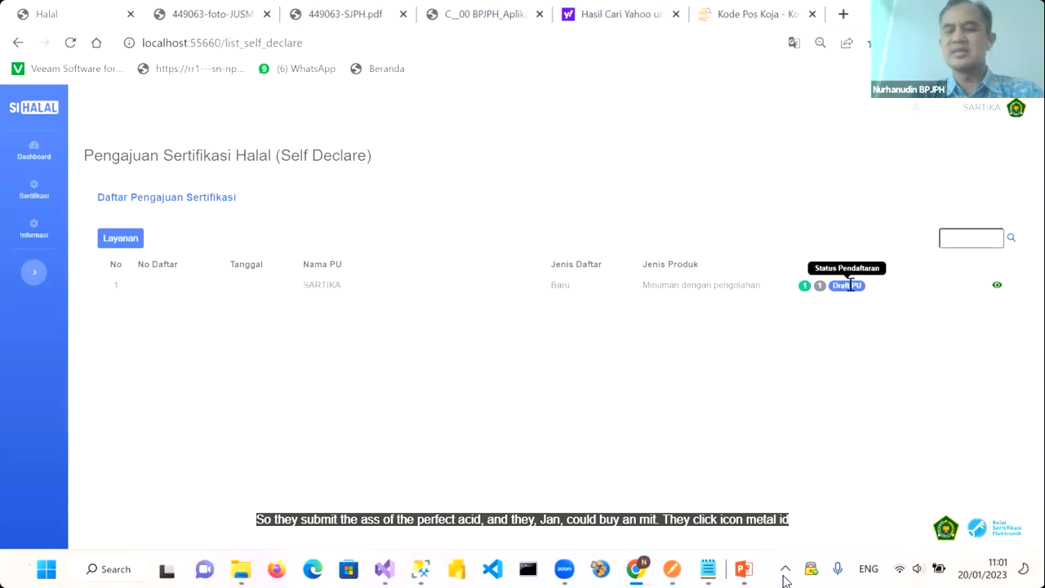
Open draft application 449063 and send it with Kirim, confirming the document submission declaration
{"action": "left_click", "coordinate": [997, 287]}
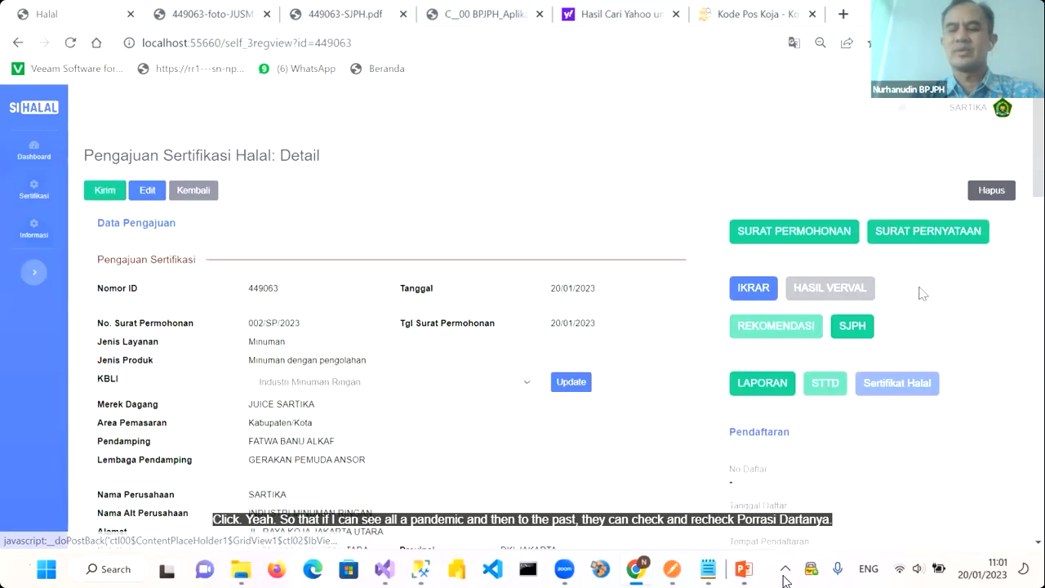
{"action": "scroll", "coordinate": [582, 328], "scroll_direction": "down", "scroll_amount": 2}
{"action": "scroll", "coordinate": [582, 329], "scroll_direction": "up", "scroll_amount": 2}
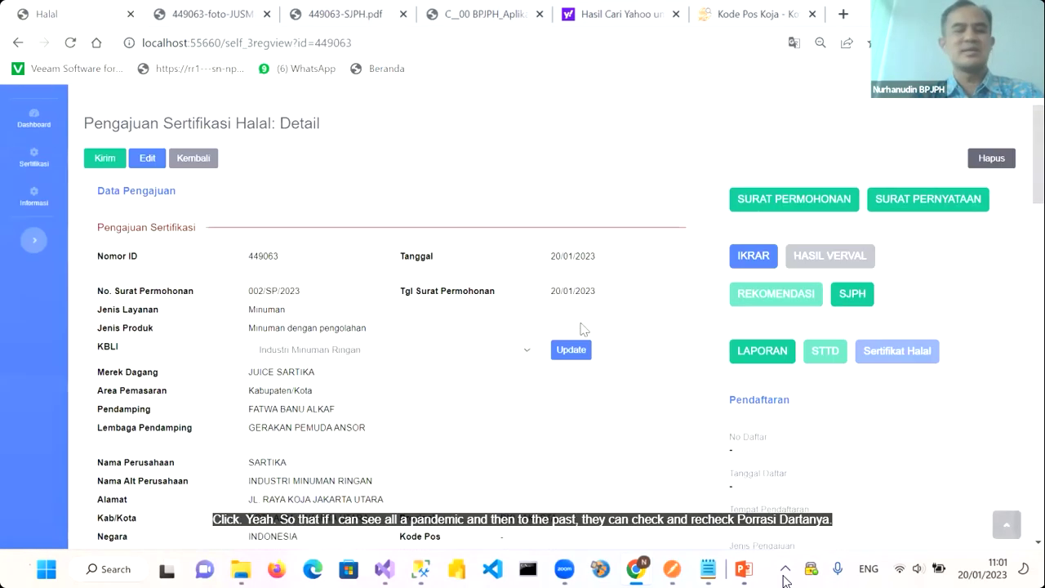
{"action": "left_click", "coordinate": [105, 193]}
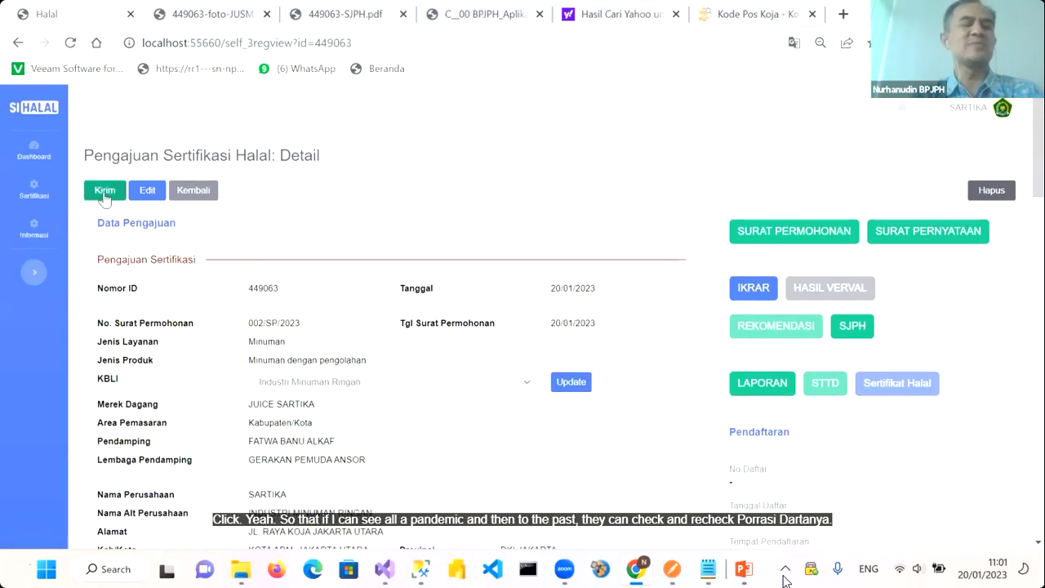
{"action": "left_click", "coordinate": [105, 192]}
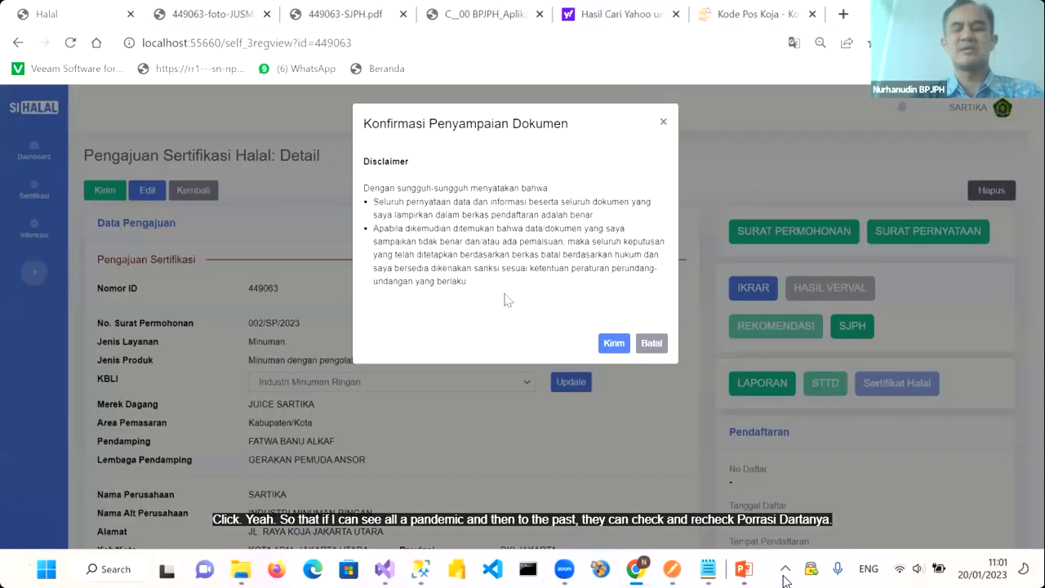
{"action": "left_click", "coordinate": [614, 343]}
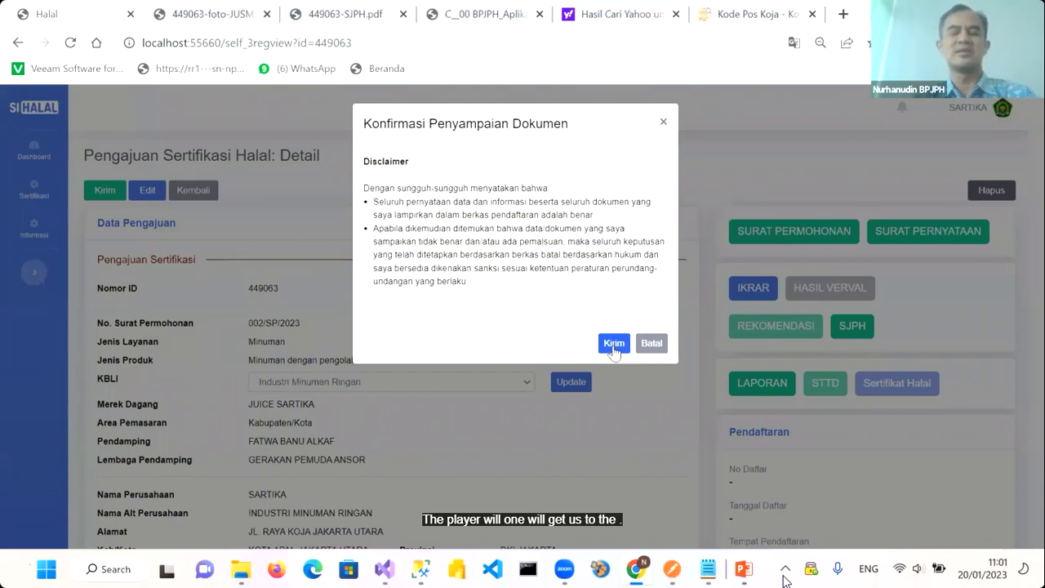
{"action": "left_click", "coordinate": [614, 346]}
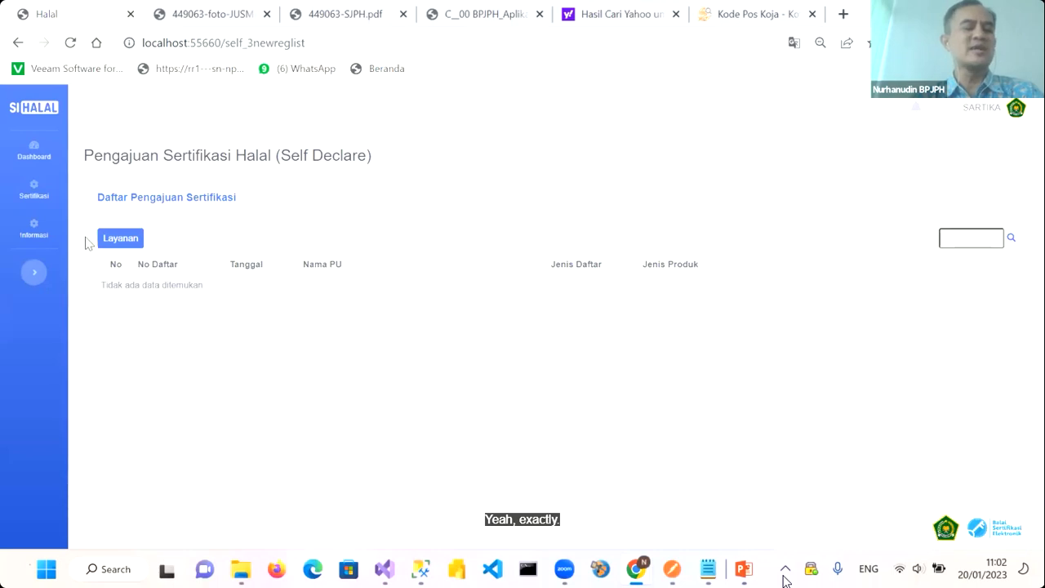
Open Status Permohonan from the Sertifikasi menu to see the application at Submitted PU
{"action": "mouse_move", "coordinate": [40, 205]}
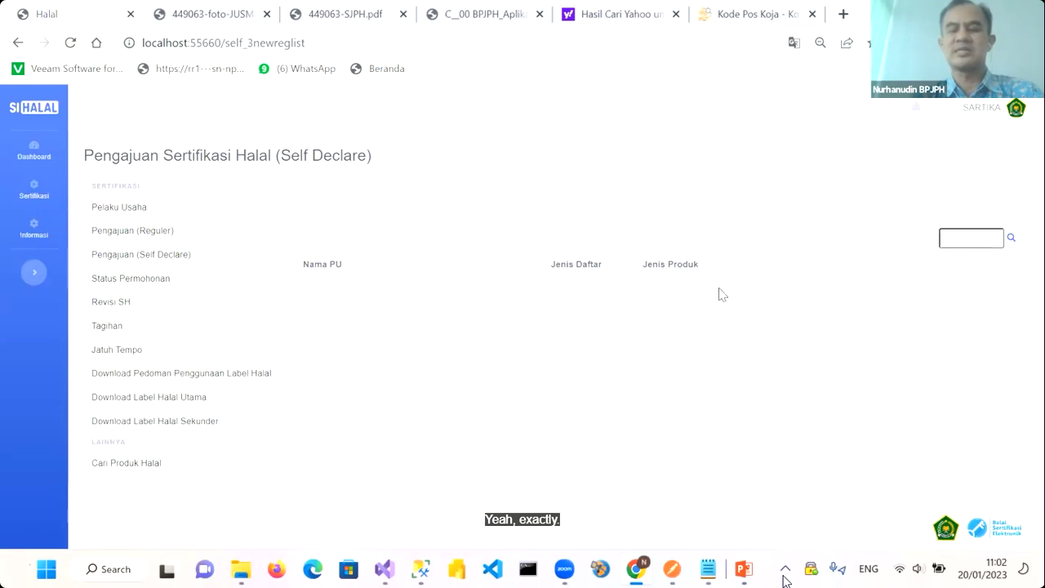
{"action": "left_click", "coordinate": [167, 279]}
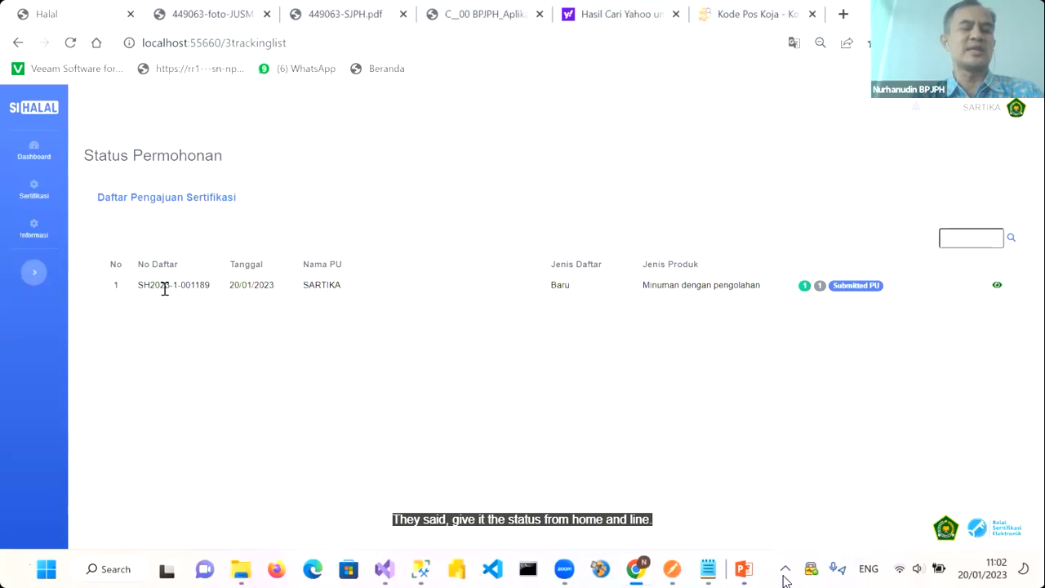
{"action": "left_click", "coordinate": [996, 286]}
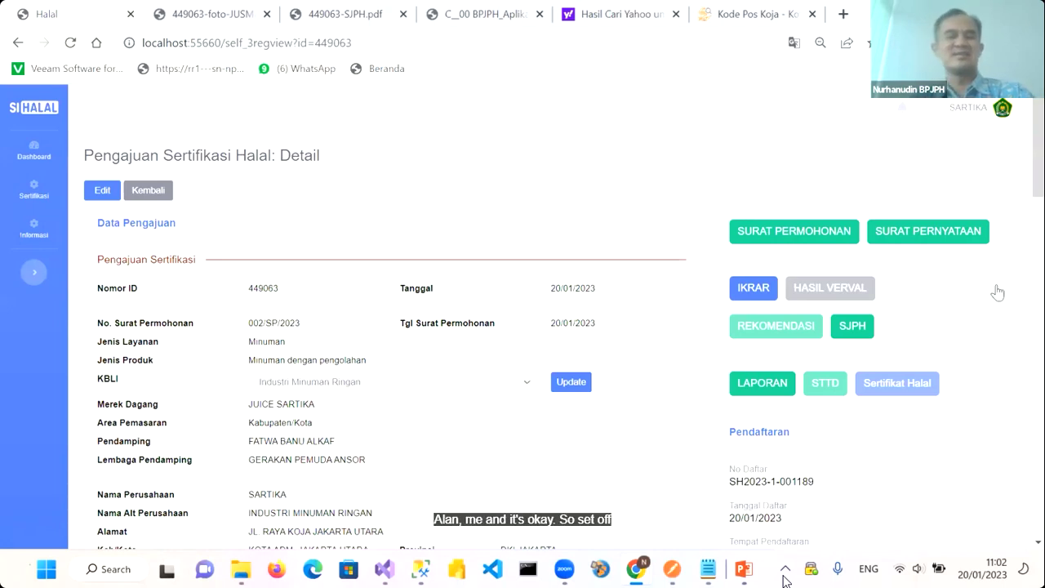
{"action": "scroll", "coordinate": [977, 382], "scroll_direction": "down", "scroll_amount": 6}
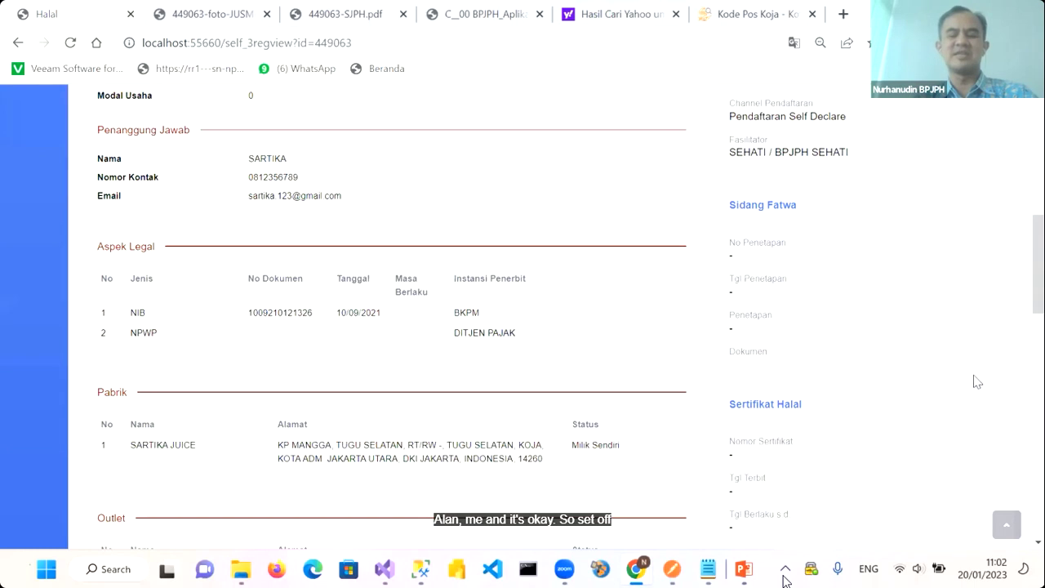
{"action": "scroll", "coordinate": [977, 381], "scroll_direction": "up", "scroll_amount": 7}
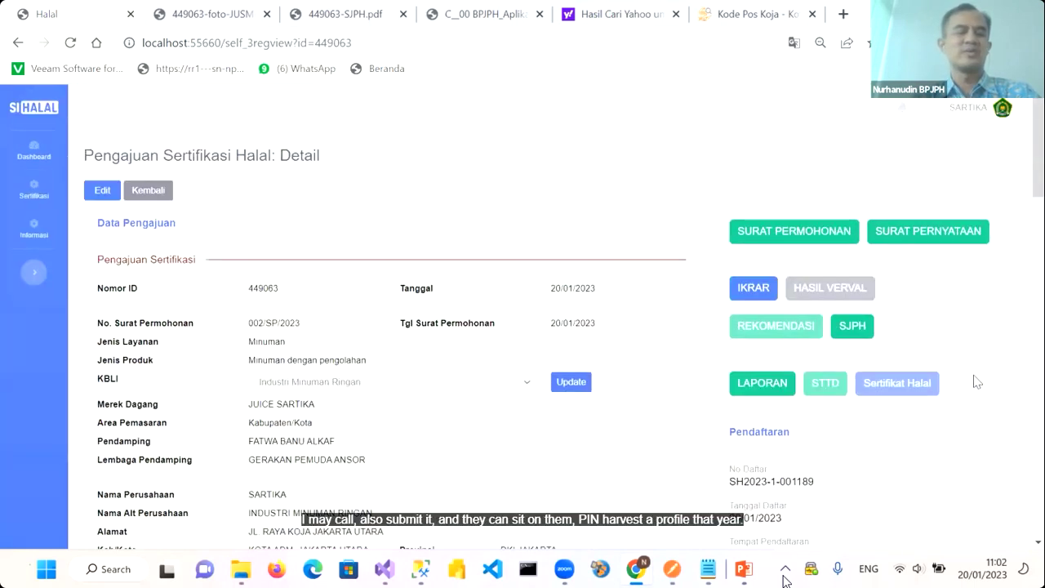
{"action": "scroll", "coordinate": [977, 382], "scroll_direction": "down", "scroll_amount": 9}
{"action": "scroll", "coordinate": [977, 382], "scroll_direction": "up", "scroll_amount": 9}
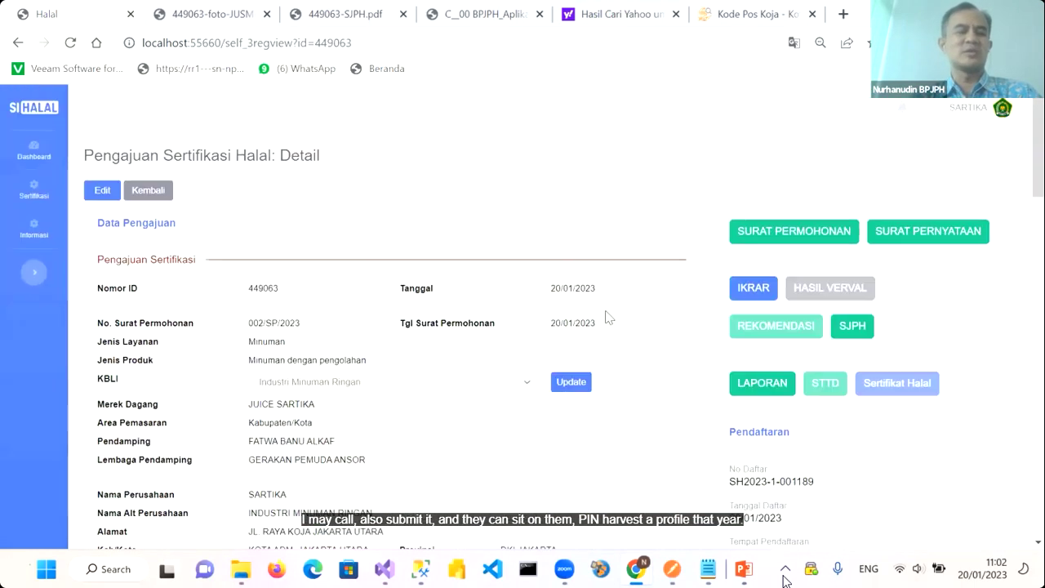
{"action": "left_click", "coordinate": [1003, 111]}
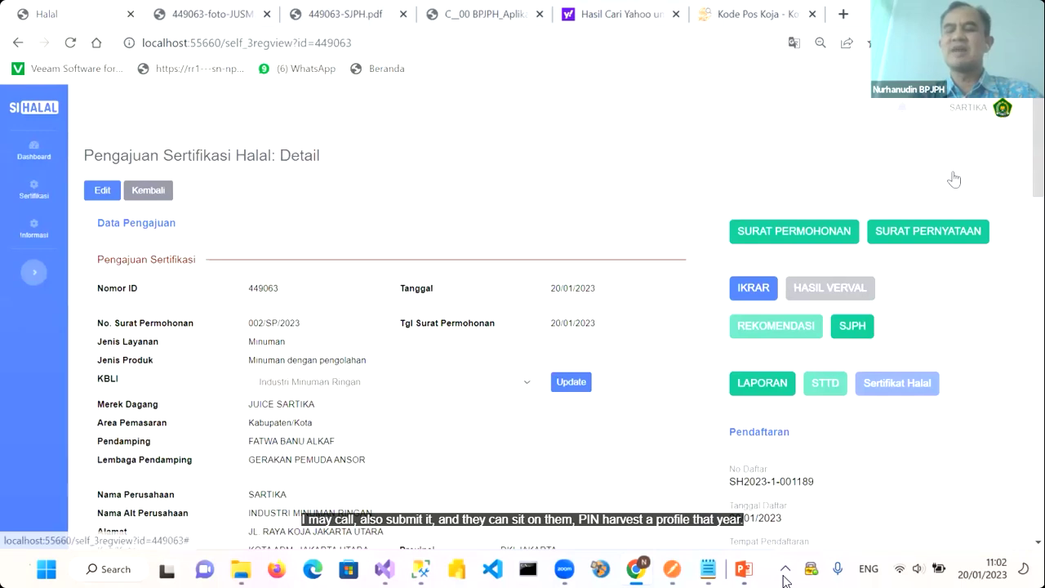
Log out of the applicant's account and sign in with the assistant's username and password
{"action": "left_click", "coordinate": [955, 180]}
{"action": "left_click", "coordinate": [595, 204]}
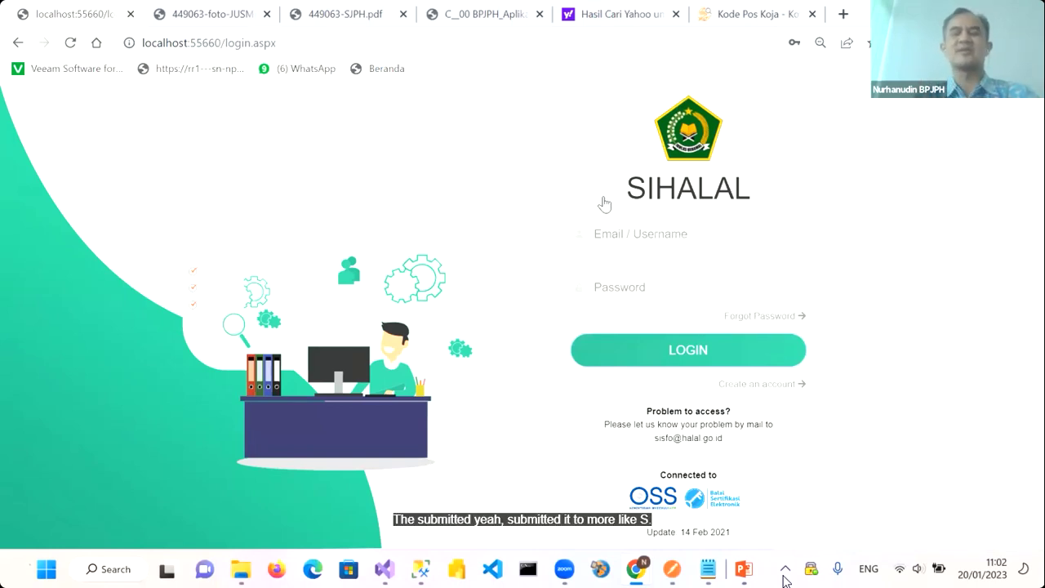
{"action": "left_click", "coordinate": [607, 237]}
{"action": "key", "text": "ctrl+v"}
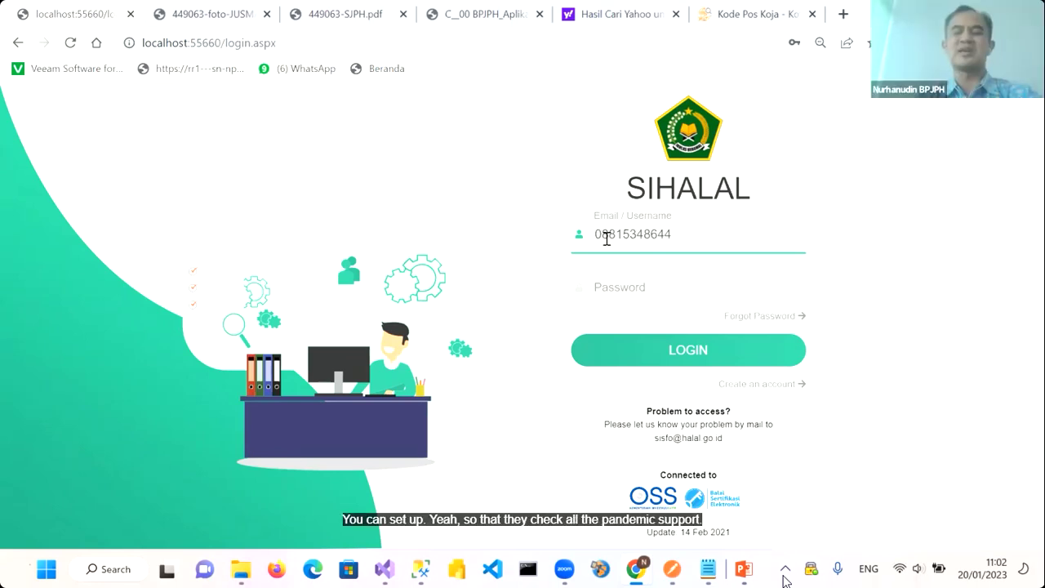
{"action": "left_click", "coordinate": [613, 289]}
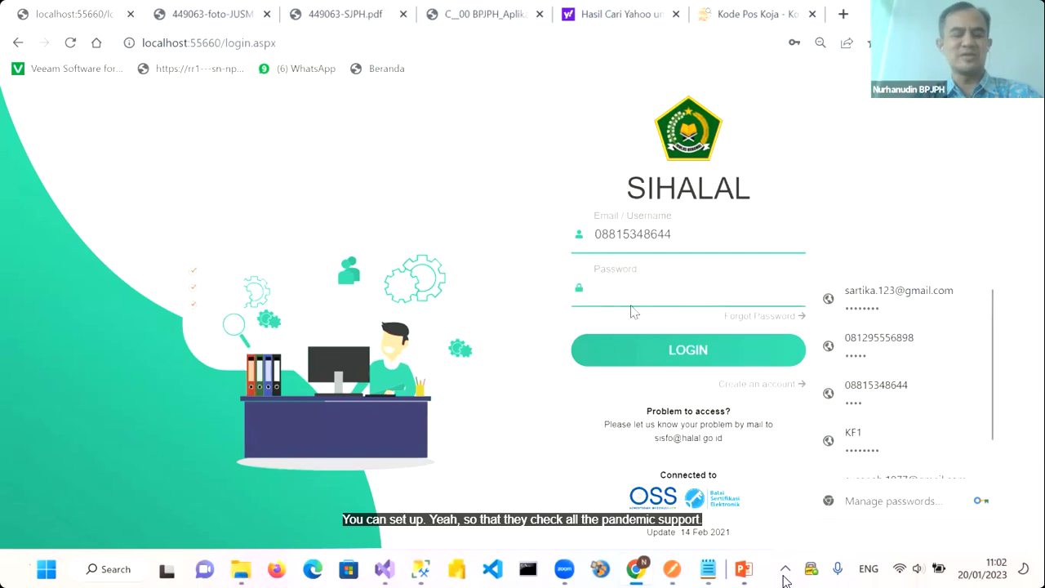
{"action": "type", "text": "•••••"}
{"action": "left_click", "coordinate": [674, 357]}
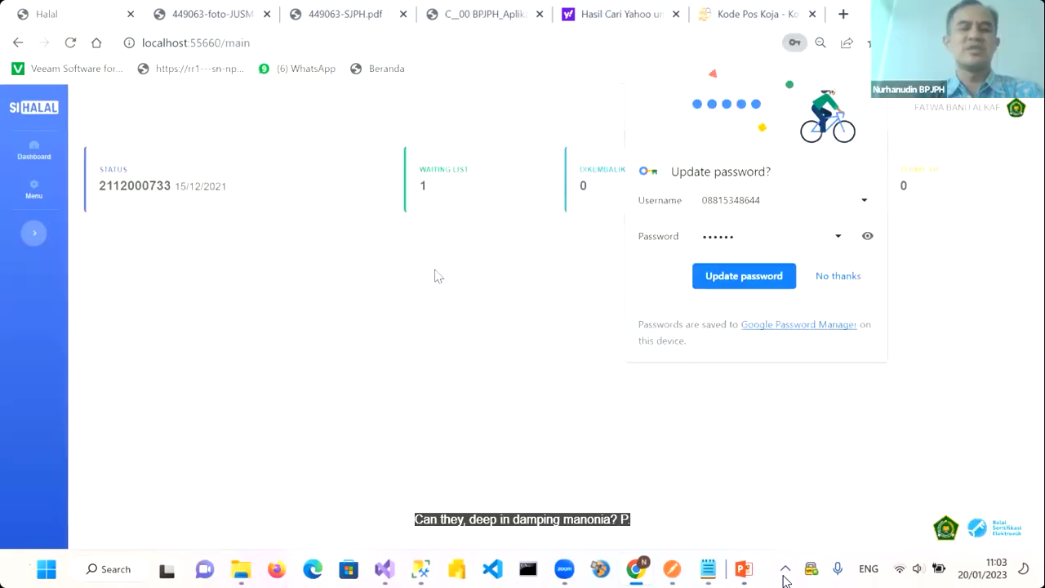
{"action": "left_click", "coordinate": [25, 196]}
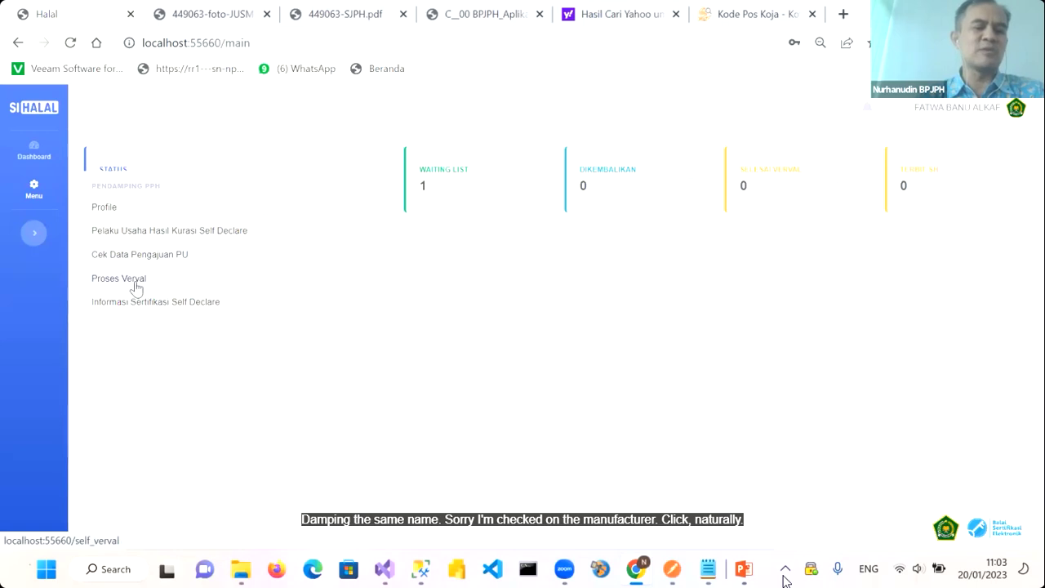
{"action": "left_click", "coordinate": [127, 282]}
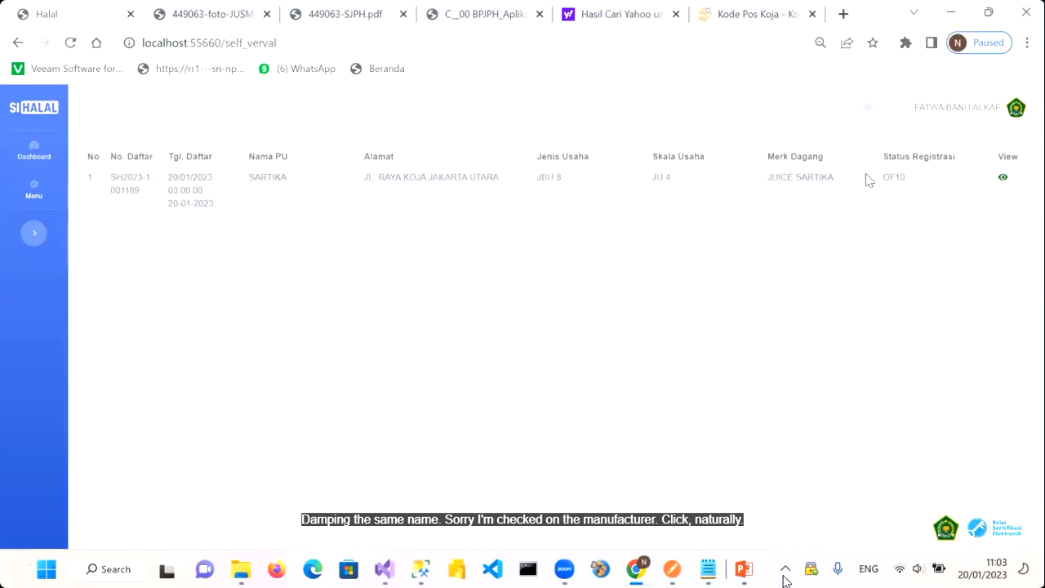
{"action": "left_click", "coordinate": [1002, 183]}
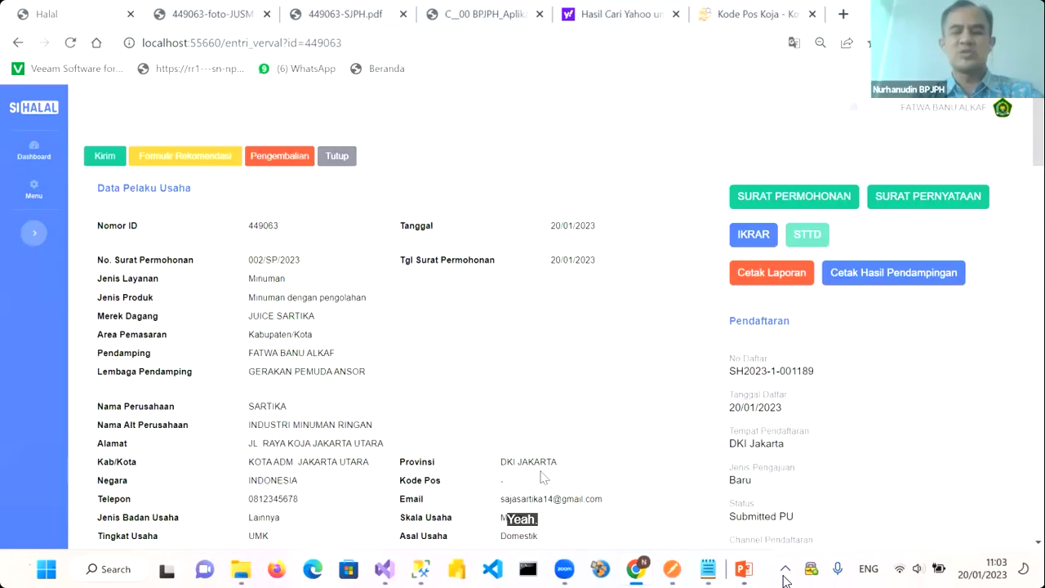
Mark all five Persyaratan Umum general requirements as Sesuai
{"action": "scroll", "coordinate": [541, 478], "scroll_direction": "down", "scroll_amount": 2}
{"action": "scroll", "coordinate": [541, 478], "scroll_direction": "down", "scroll_amount": 5}
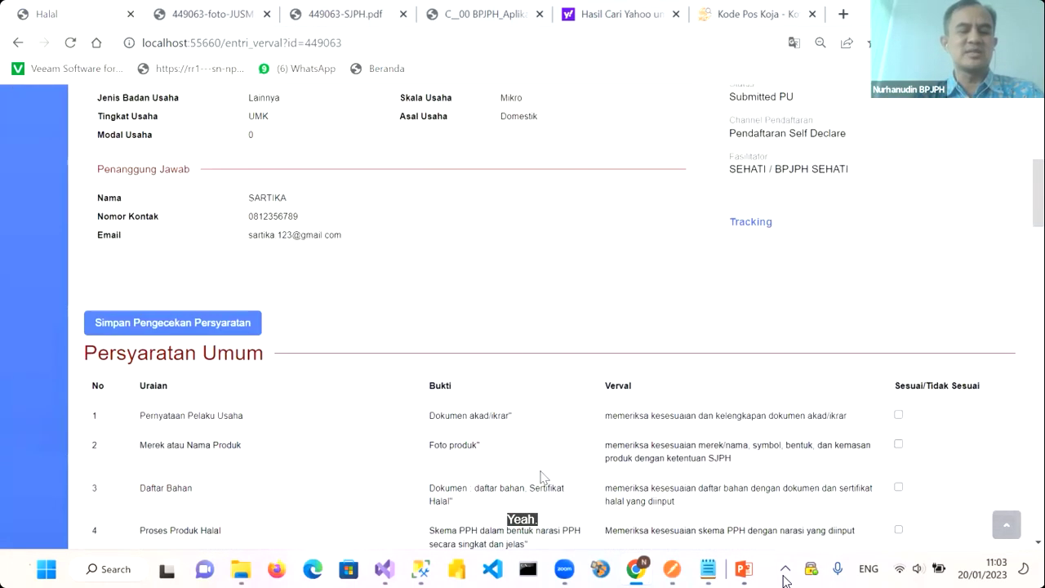
{"action": "scroll", "coordinate": [542, 478], "scroll_direction": "down", "scroll_amount": 2}
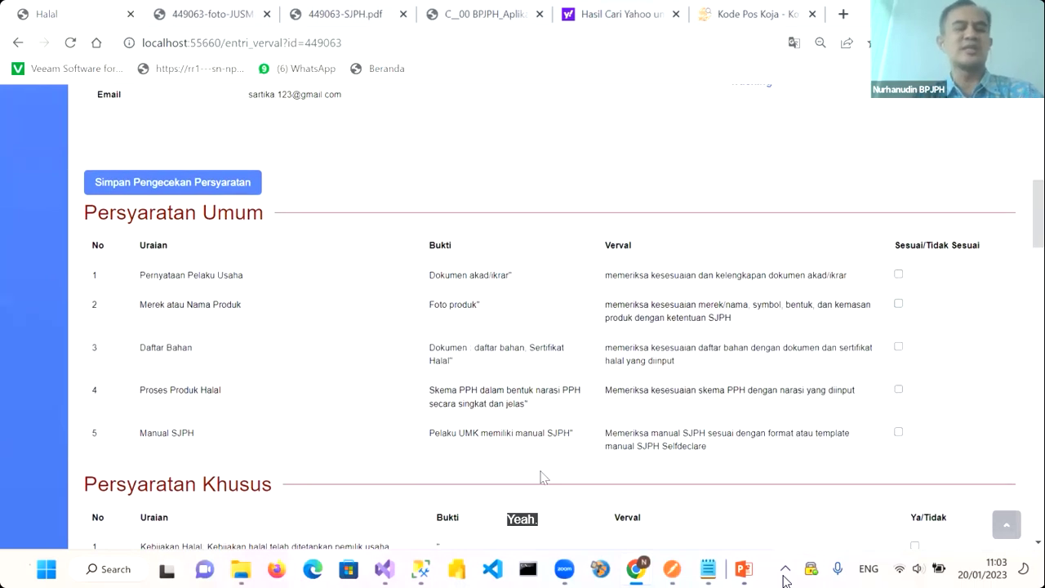
{"action": "scroll", "coordinate": [542, 477], "scroll_direction": "down", "scroll_amount": 1}
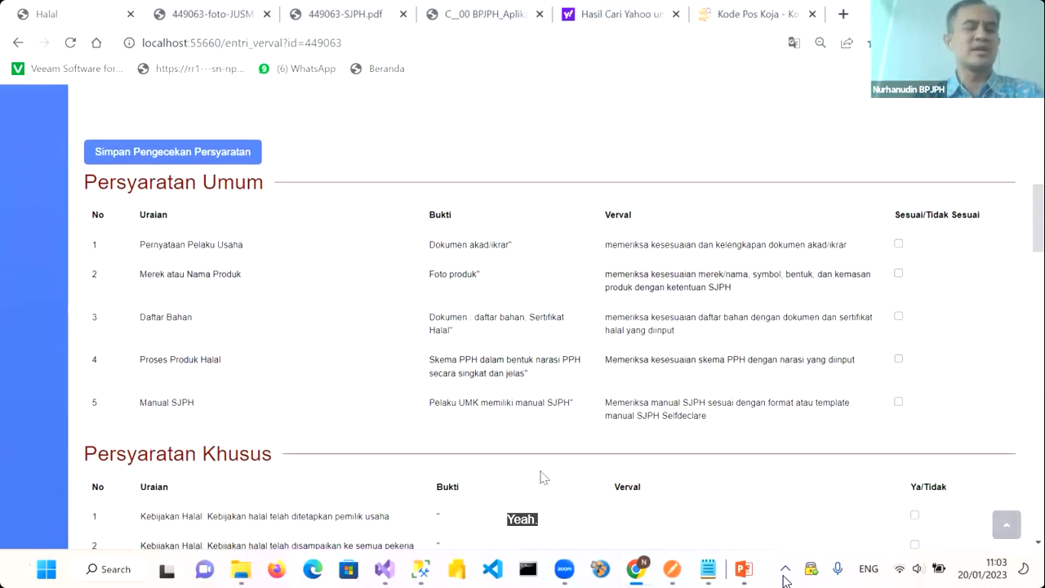
{"action": "scroll", "coordinate": [542, 477], "scroll_direction": "down", "scroll_amount": 2}
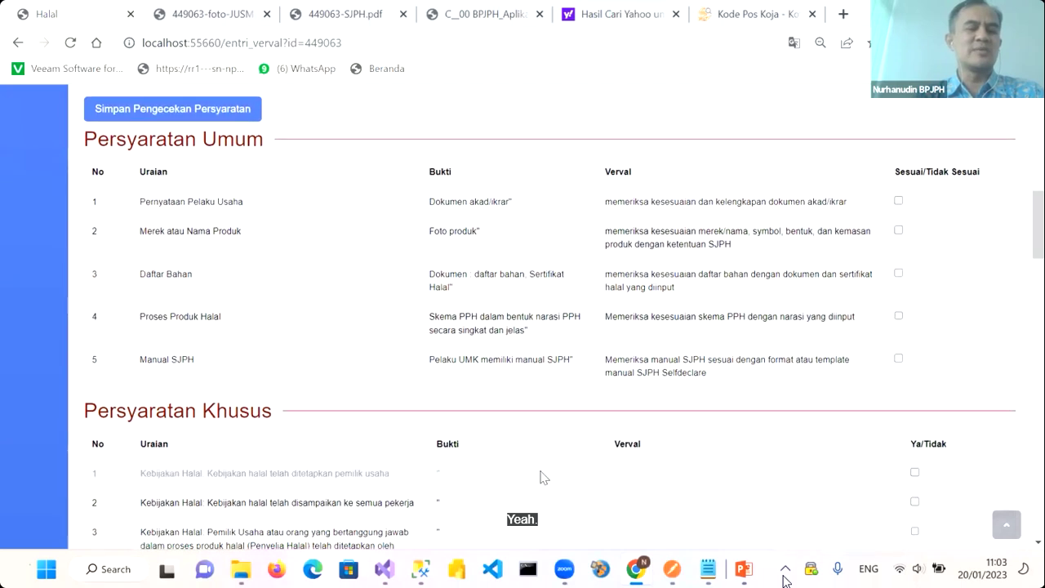
{"action": "scroll", "coordinate": [541, 477], "scroll_direction": "down", "scroll_amount": 4}
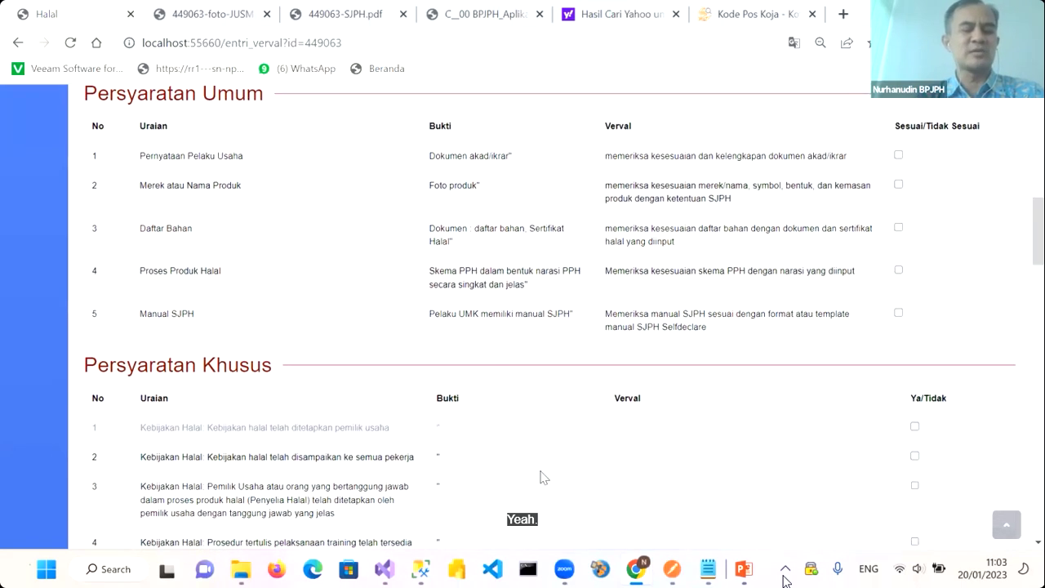
{"action": "scroll", "coordinate": [541, 477], "scroll_direction": "down", "scroll_amount": 6}
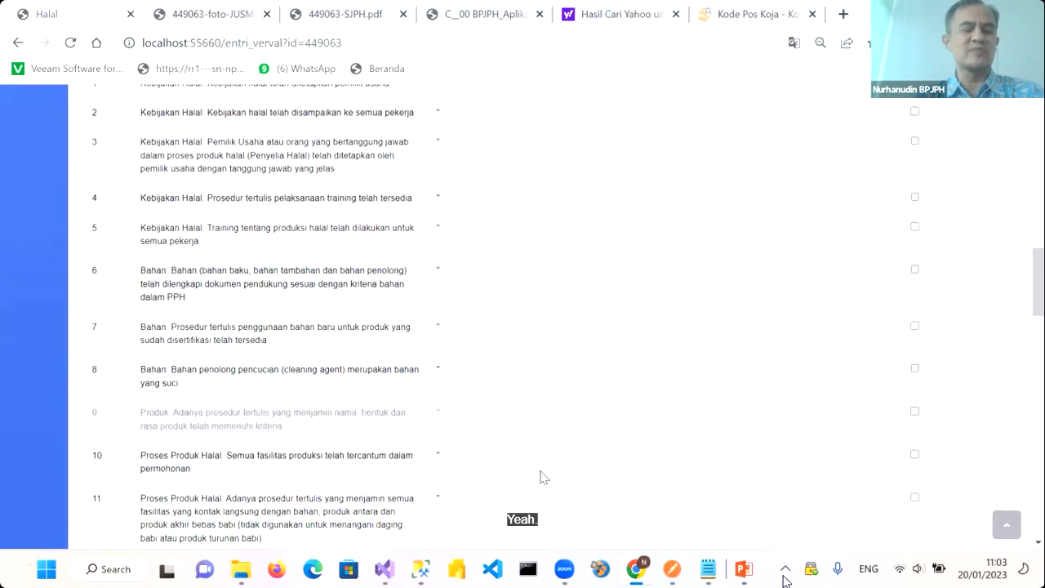
{"action": "scroll", "coordinate": [541, 477], "scroll_direction": "up", "scroll_amount": 7}
{"action": "scroll", "coordinate": [541, 478], "scroll_direction": "up", "scroll_amount": 4}
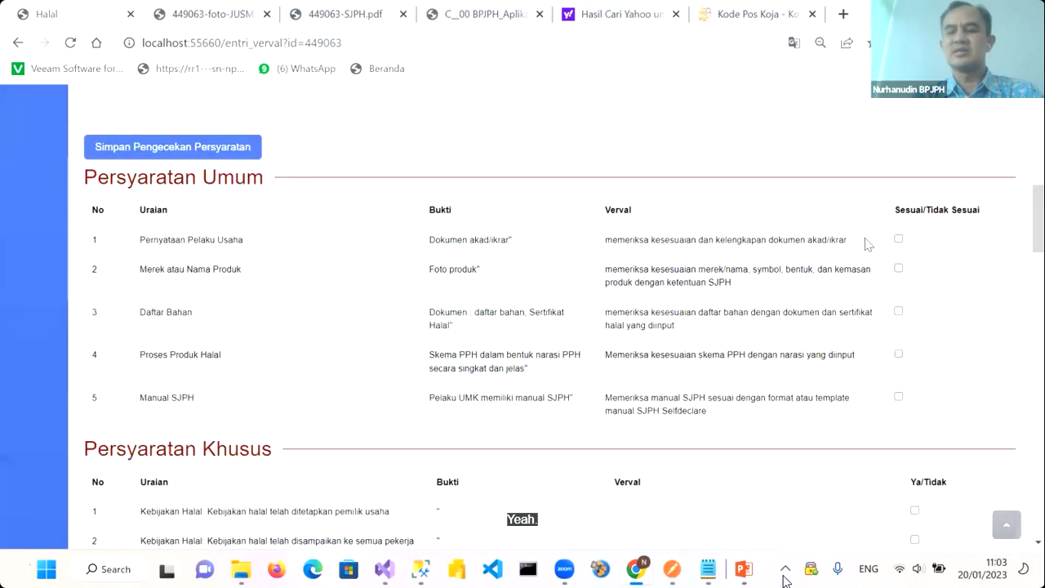
{"action": "left_click", "coordinate": [898, 269]}
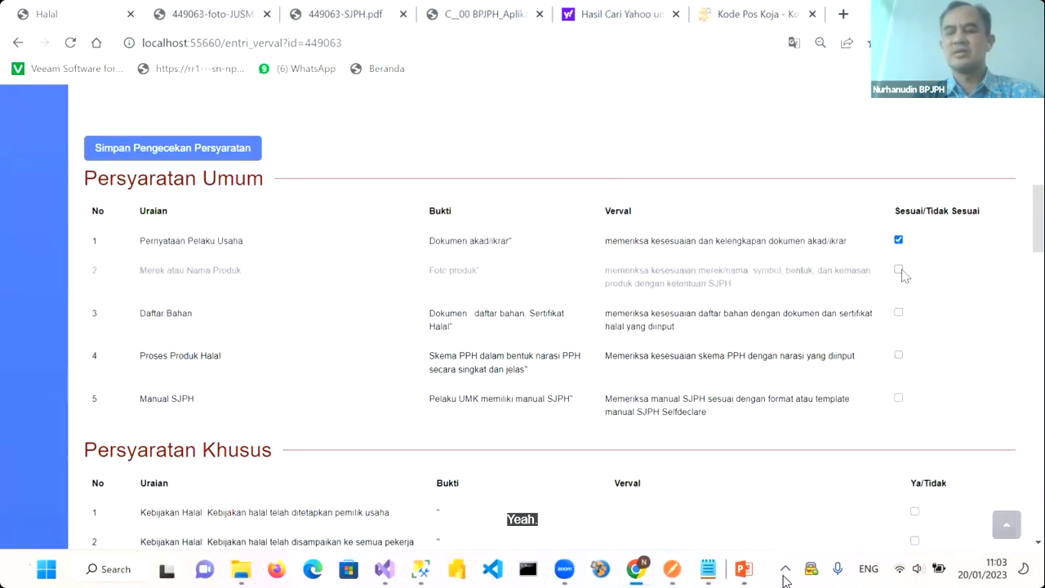
{"action": "left_click", "coordinate": [898, 314]}
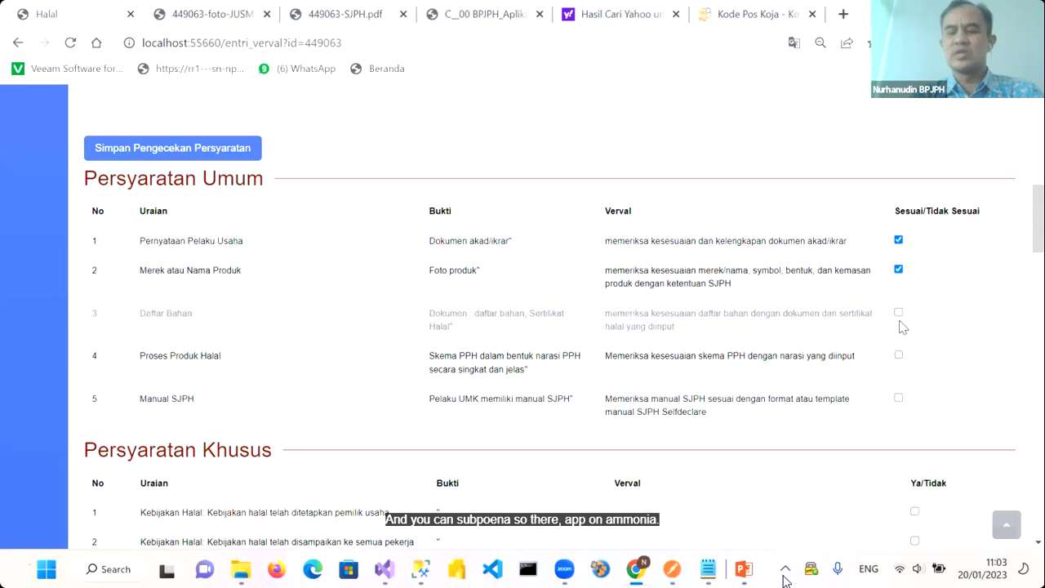
{"action": "left_click", "coordinate": [898, 356]}
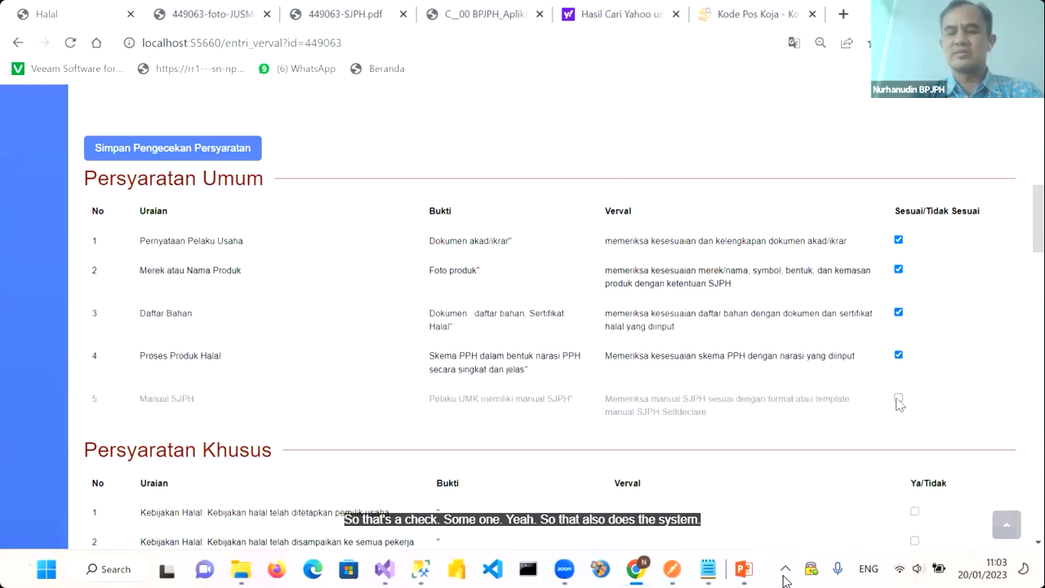
Tick Persyaratan Khusus special requirements 1 through 8 as fulfilled
{"action": "scroll", "coordinate": [898, 404], "scroll_direction": "down", "scroll_amount": 2}
{"action": "left_click", "coordinate": [914, 340]}
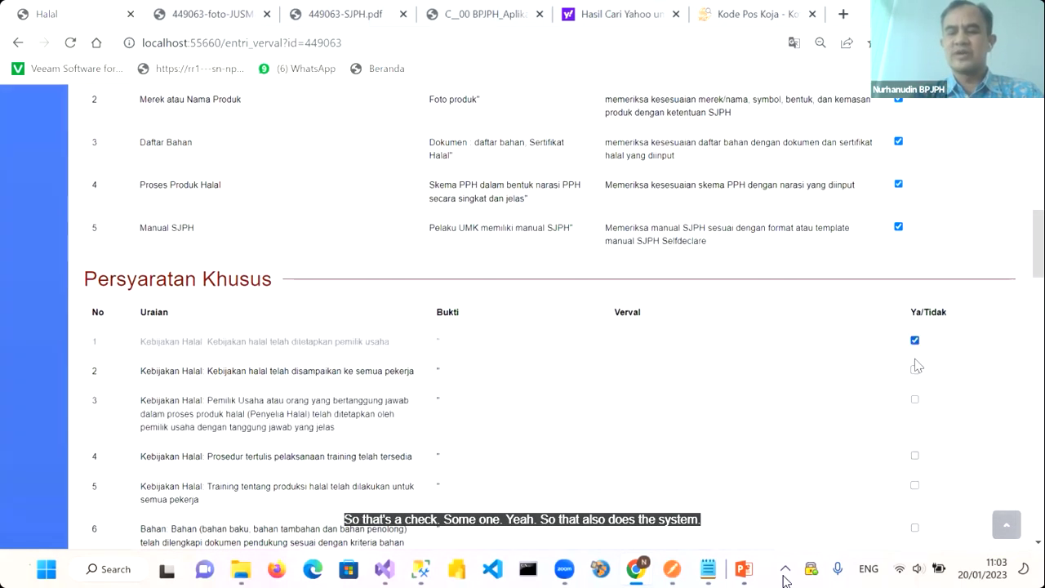
{"action": "left_click", "coordinate": [915, 371]}
{"action": "left_click", "coordinate": [915, 399]}
{"action": "scroll", "coordinate": [919, 400], "scroll_direction": "down", "scroll_amount": 2}
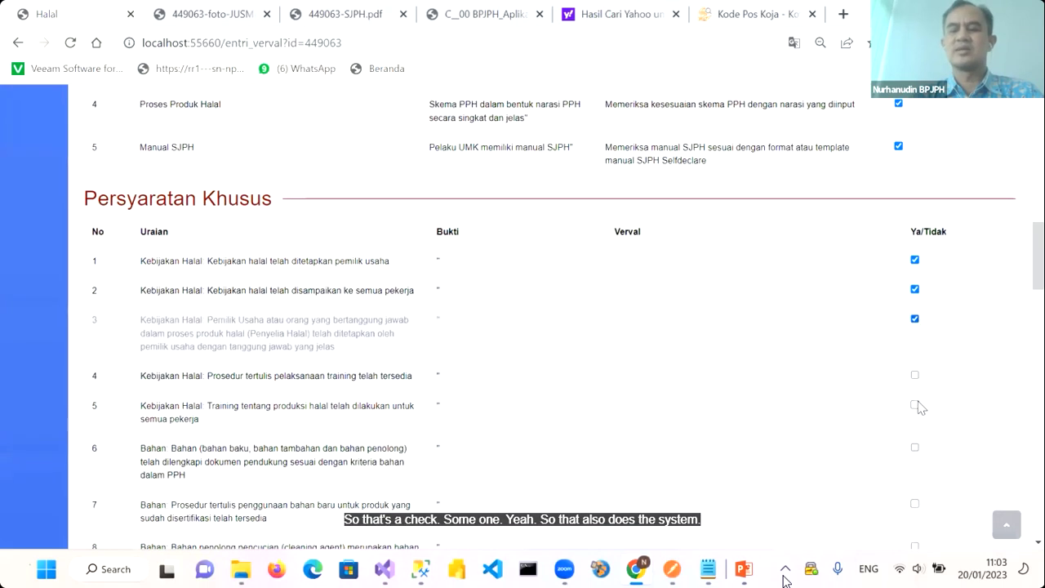
{"action": "left_click", "coordinate": [914, 315]}
{"action": "left_click", "coordinate": [915, 346]}
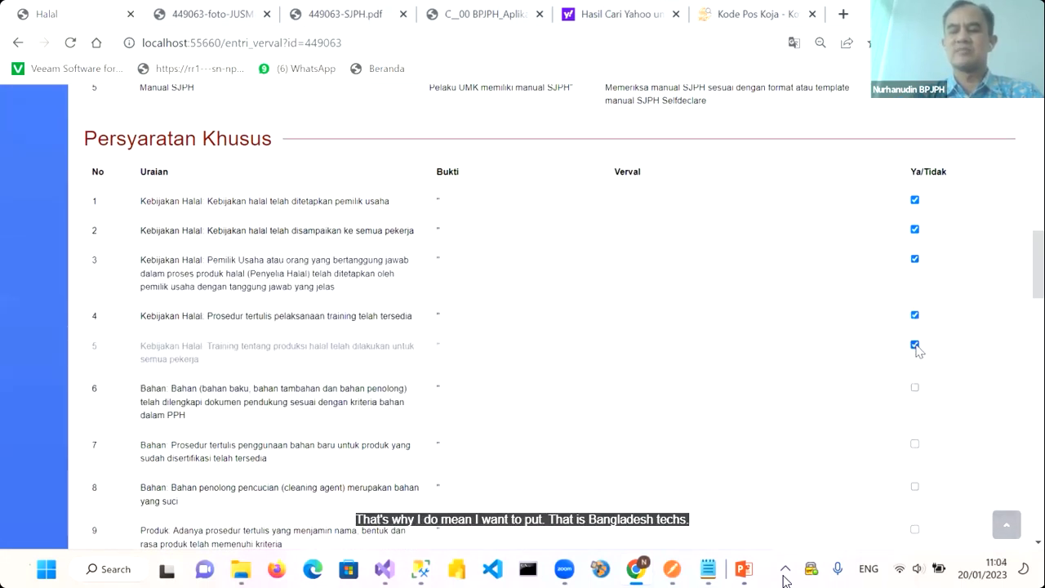
{"action": "scroll", "coordinate": [917, 346], "scroll_direction": "down", "scroll_amount": 1}
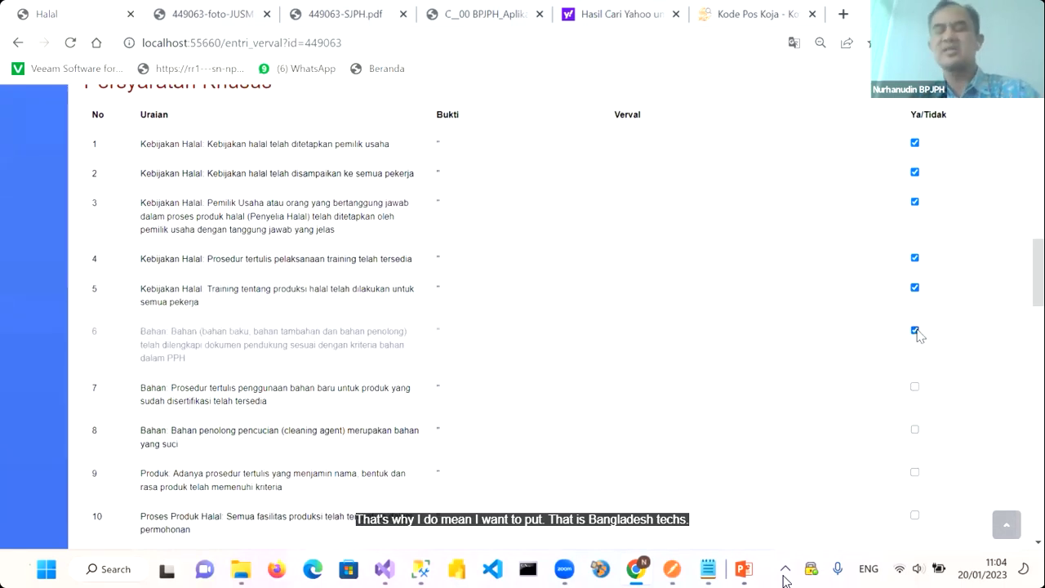
{"action": "scroll", "coordinate": [917, 326], "scroll_direction": "down", "scroll_amount": 1}
{"action": "left_click", "coordinate": [915, 317]}
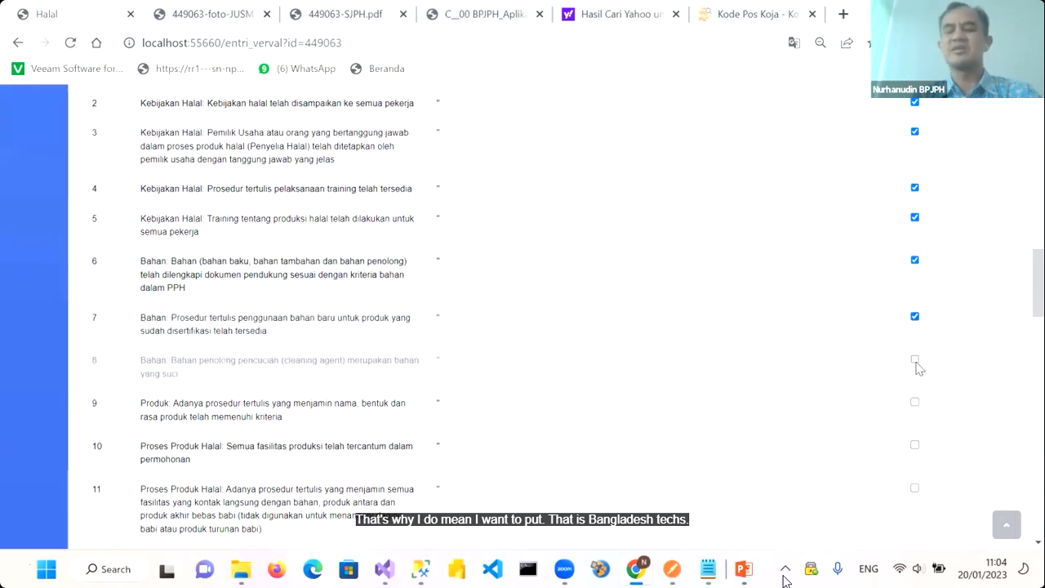
{"action": "left_click", "coordinate": [915, 361]}
Tick the remaining special requirements, 9 through 18, as fulfilled
{"action": "scroll", "coordinate": [915, 366], "scroll_direction": "down", "scroll_amount": 1}
{"action": "left_click", "coordinate": [915, 319]}
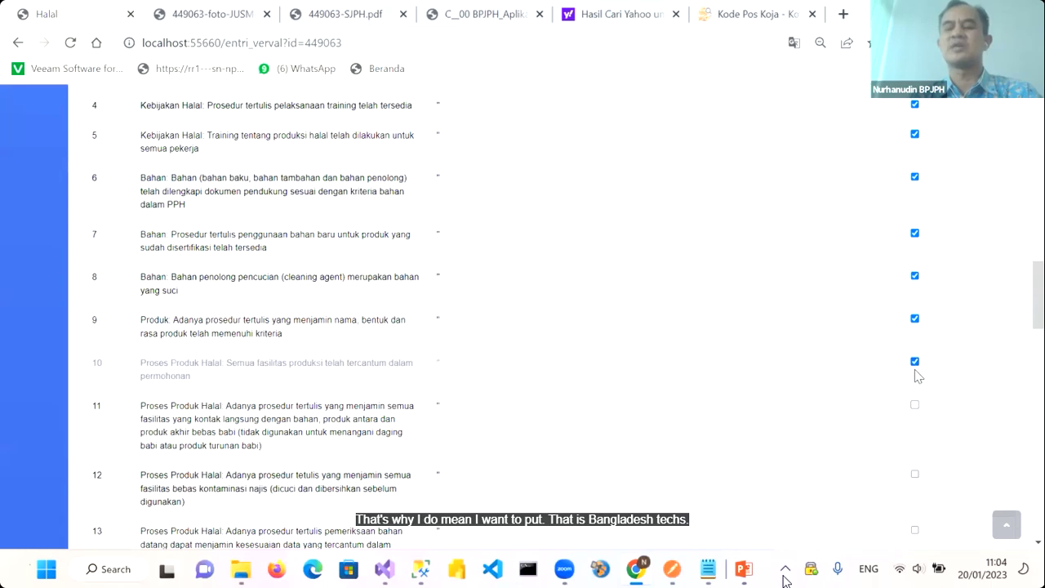
{"action": "scroll", "coordinate": [916, 374], "scroll_direction": "down", "scroll_amount": 1}
{"action": "left_click", "coordinate": [914, 315]}
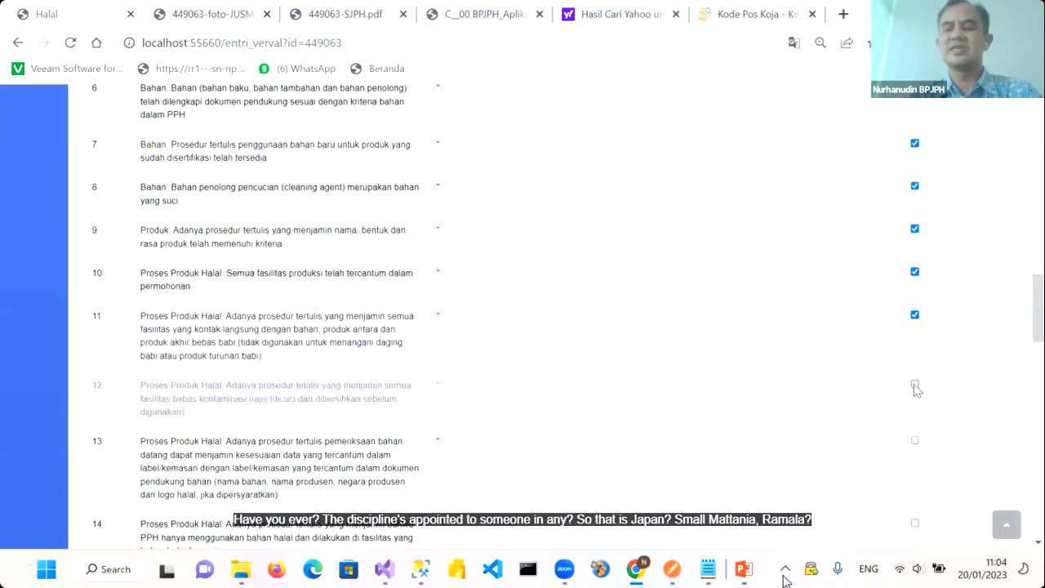
{"action": "scroll", "coordinate": [916, 390], "scroll_direction": "down", "scroll_amount": 1}
{"action": "left_click", "coordinate": [915, 341]}
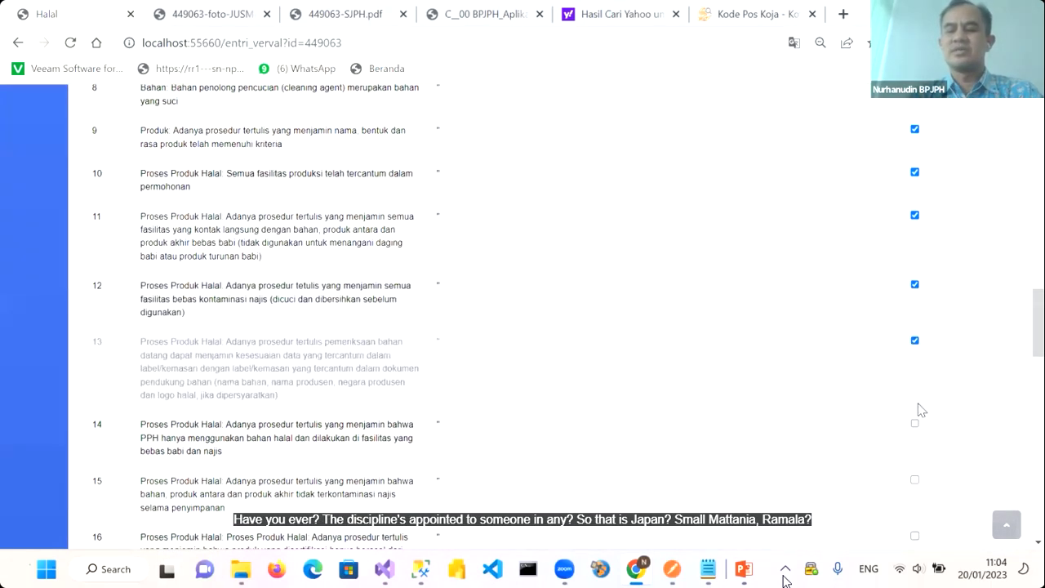
{"action": "scroll", "coordinate": [918, 433], "scroll_direction": "down", "scroll_amount": 1}
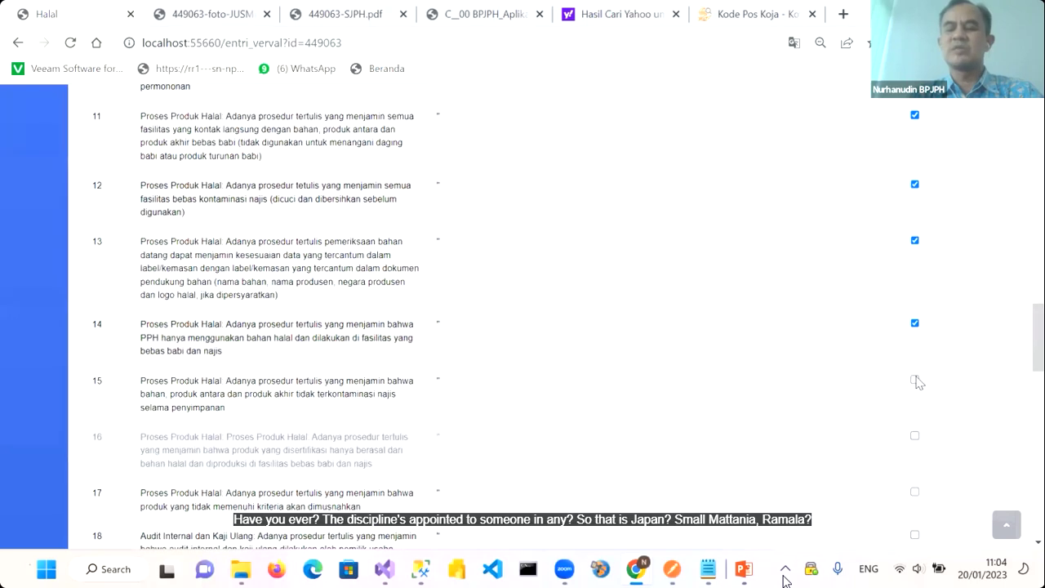
{"action": "left_click", "coordinate": [915, 378]}
{"action": "scroll", "coordinate": [920, 403], "scroll_direction": "down", "scroll_amount": 1}
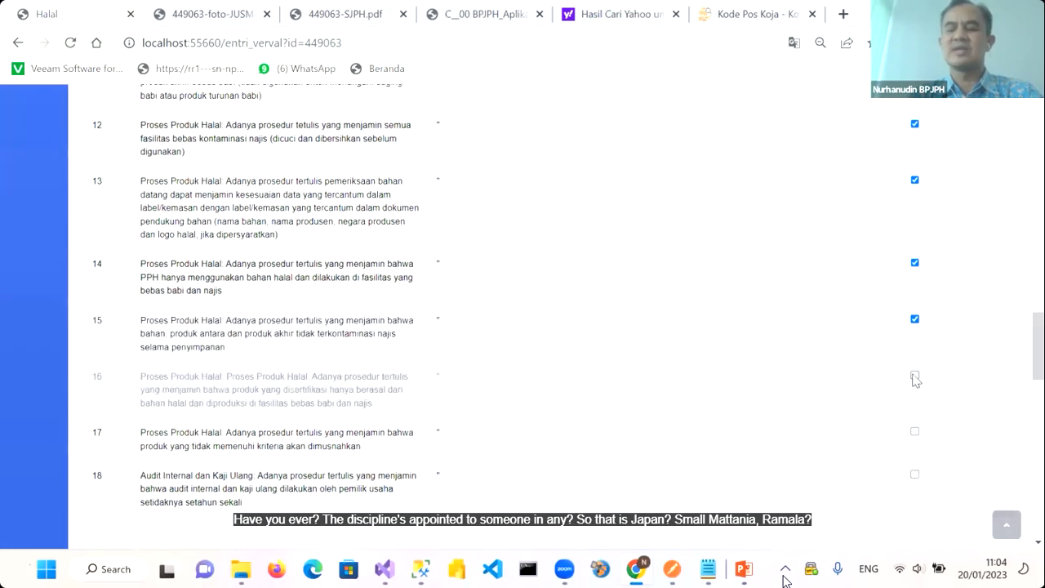
{"action": "scroll", "coordinate": [915, 380], "scroll_direction": "down", "scroll_amount": 1}
{"action": "left_click", "coordinate": [914, 359]}
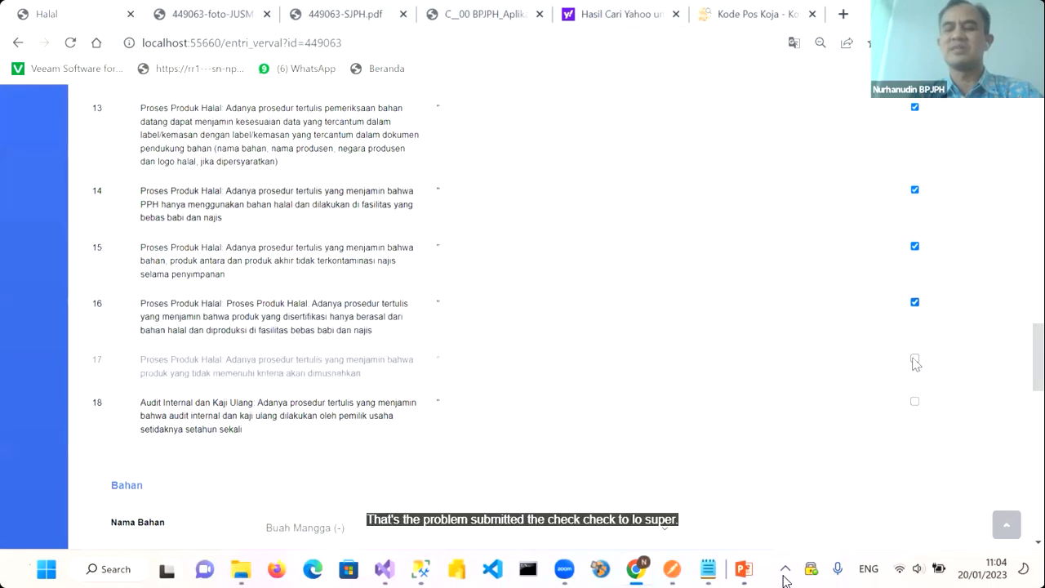
{"action": "left_click", "coordinate": [915, 402]}
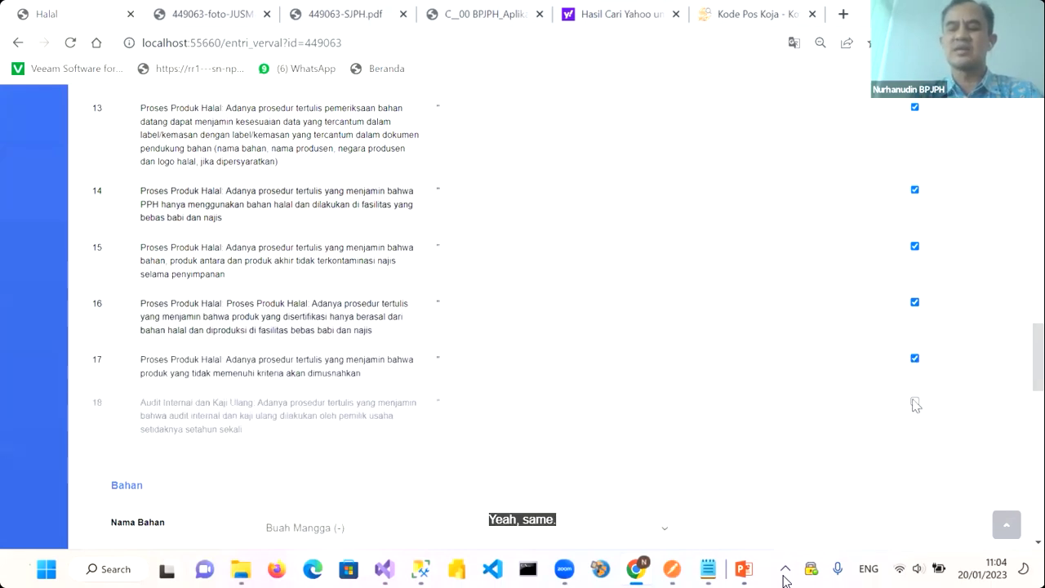
{"action": "scroll", "coordinate": [828, 375], "scroll_direction": "down", "scroll_amount": 1}
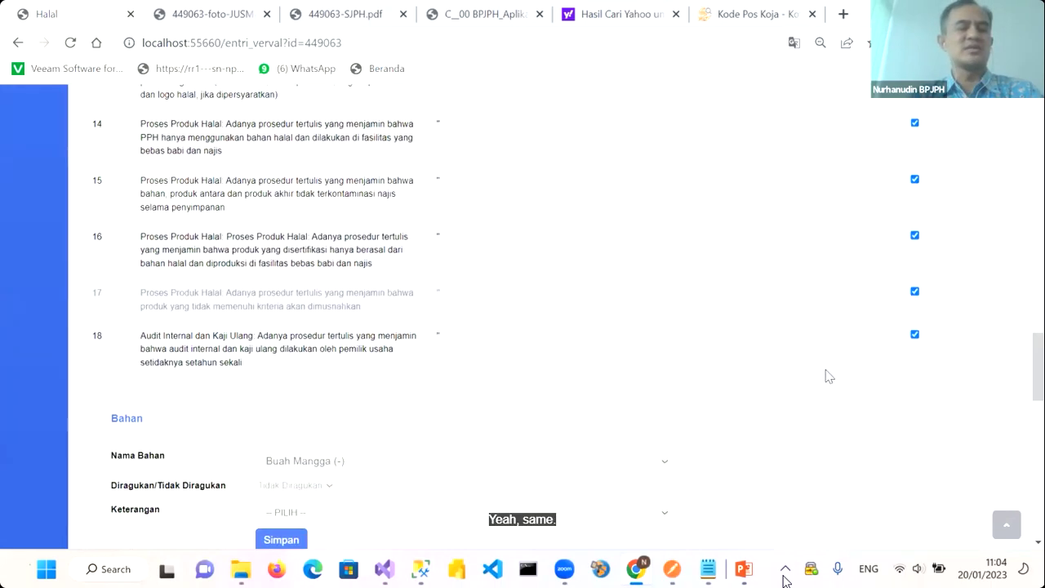
{"action": "scroll", "coordinate": [829, 376], "scroll_direction": "up", "scroll_amount": 10}
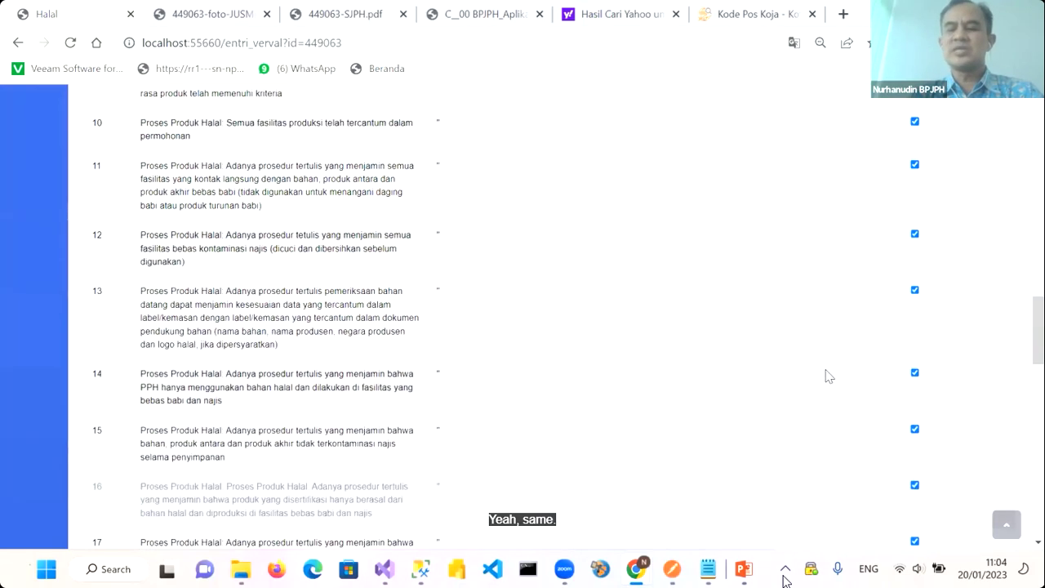
{"action": "scroll", "coordinate": [256, 330], "scroll_direction": "up", "scroll_amount": 4}
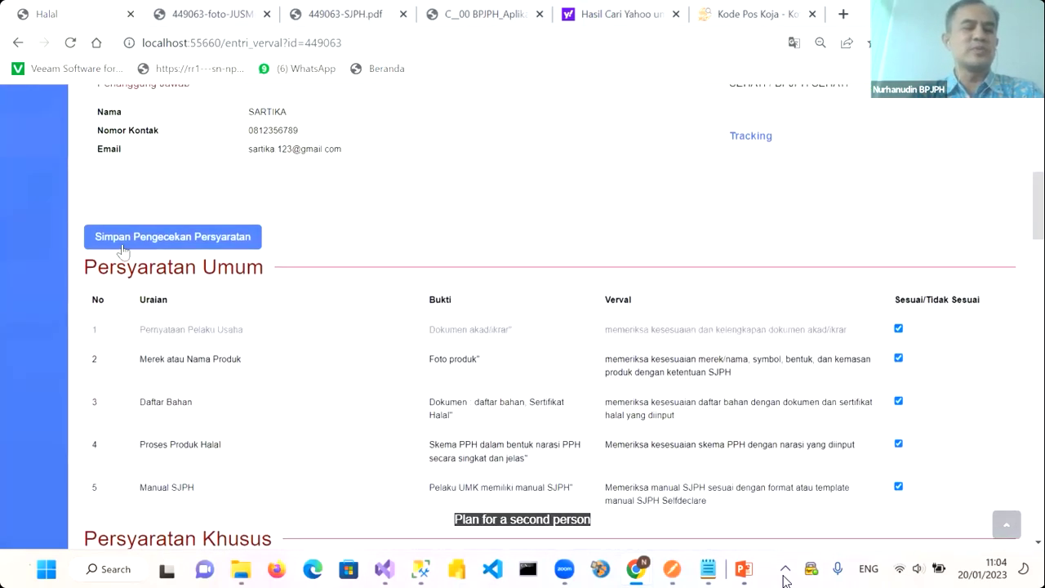
Save the check with Simpan Pengecekan Persyaratan, keeping all general requirements ticked as Sesuai
{"action": "left_click", "coordinate": [135, 239]}
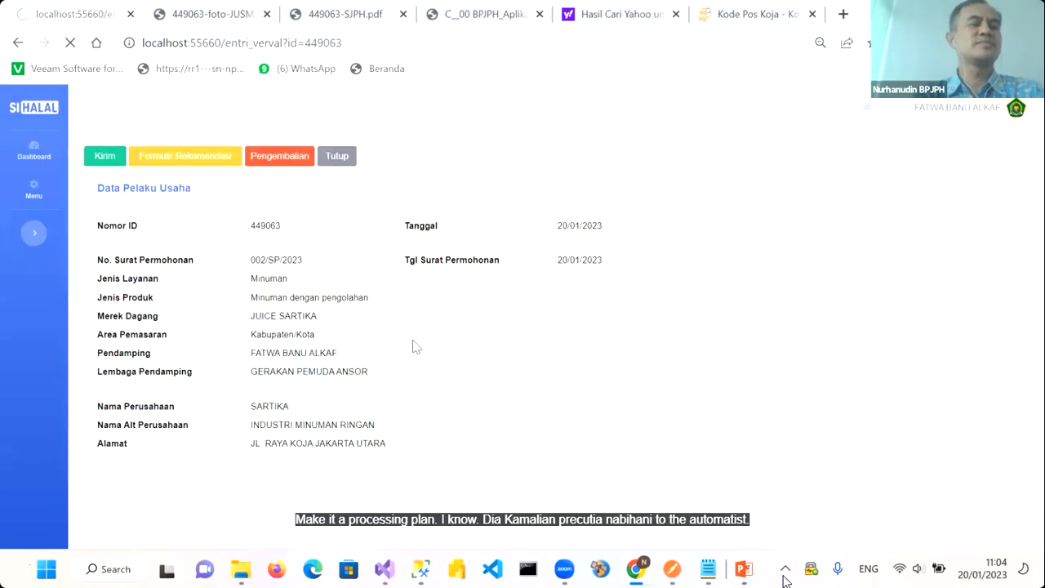
{"action": "scroll", "coordinate": [455, 437], "scroll_direction": "down", "scroll_amount": 6}
{"action": "scroll", "coordinate": [454, 433], "scroll_direction": "down", "scroll_amount": 9}
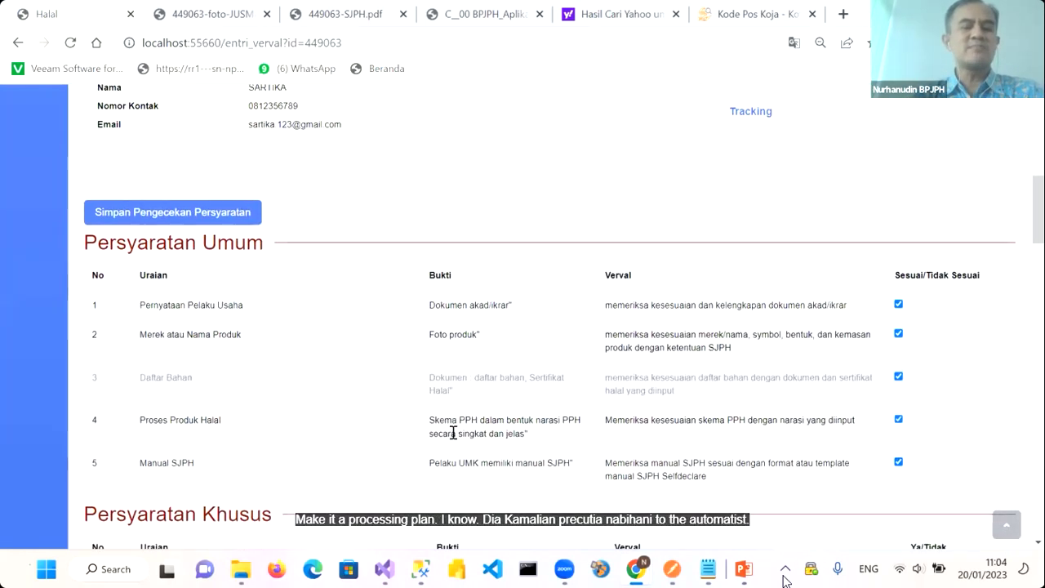
Save Buah Mangga (-) in the Bahan form so the ingredient table lists seven materials
{"action": "scroll", "coordinate": [455, 439], "scroll_direction": "down", "scroll_amount": 10}
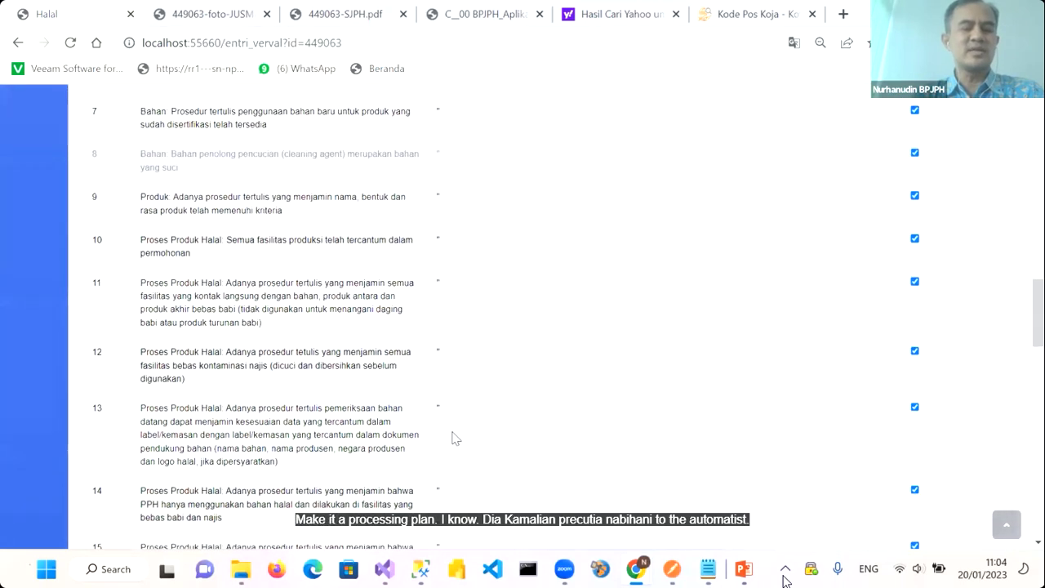
{"action": "scroll", "coordinate": [455, 438], "scroll_direction": "down", "scroll_amount": 3}
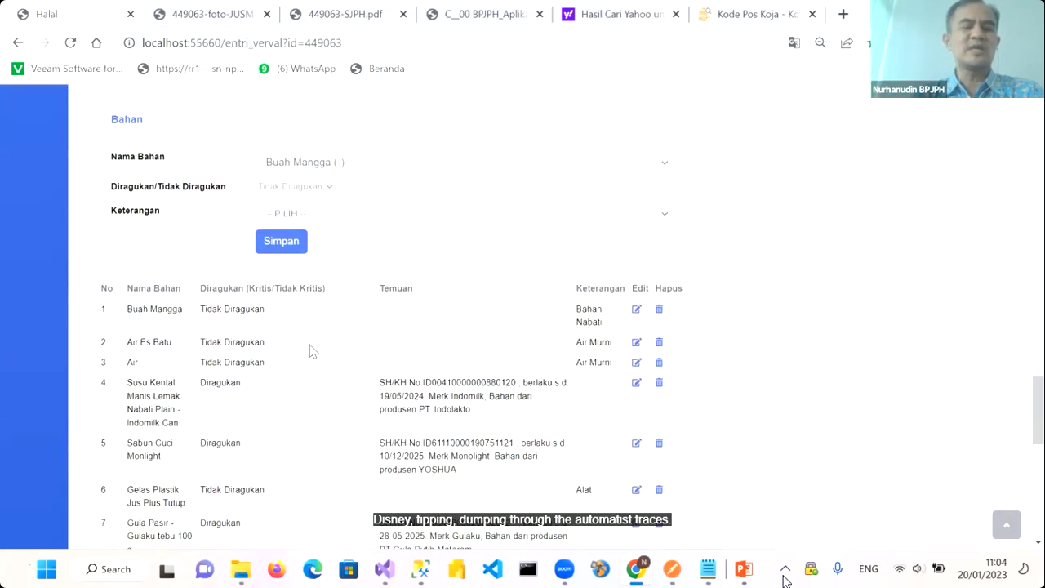
{"action": "scroll", "coordinate": [364, 224], "scroll_direction": "up", "scroll_amount": 1}
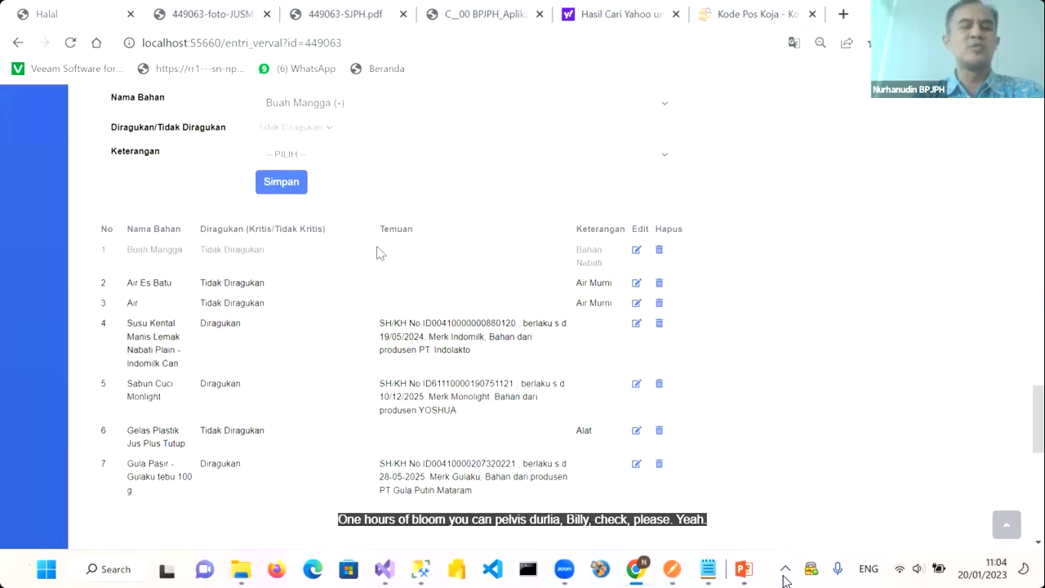
{"action": "scroll", "coordinate": [378, 252], "scroll_direction": "up", "scroll_amount": 1}
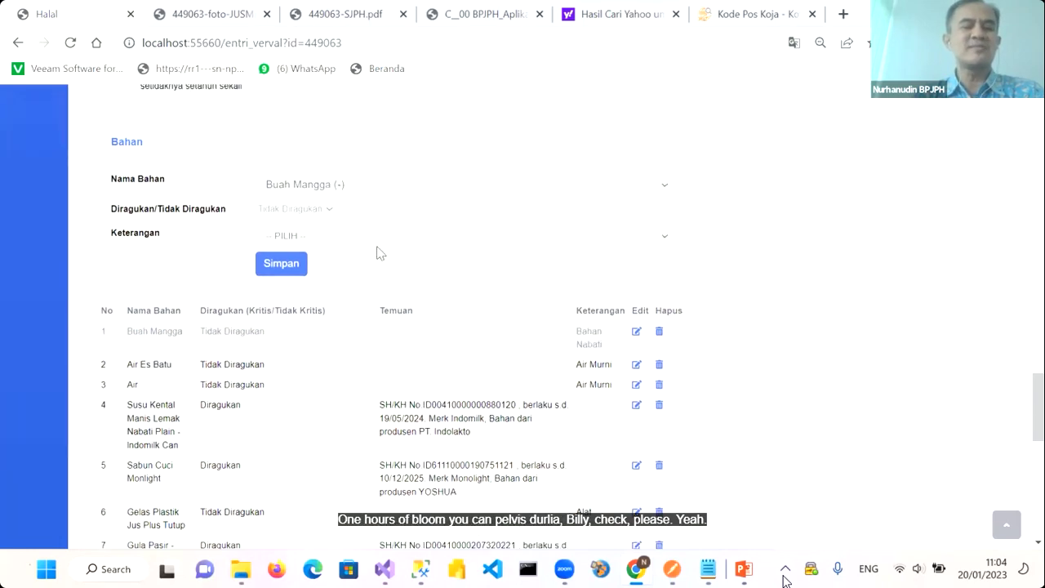
{"action": "left_click", "coordinate": [305, 195]}
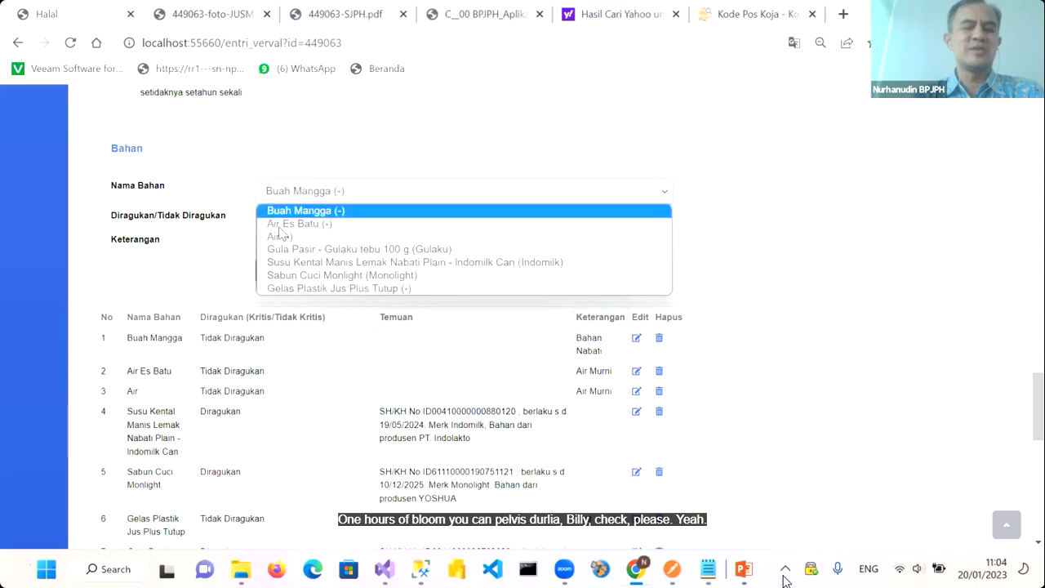
{"action": "left_click", "coordinate": [217, 228]}
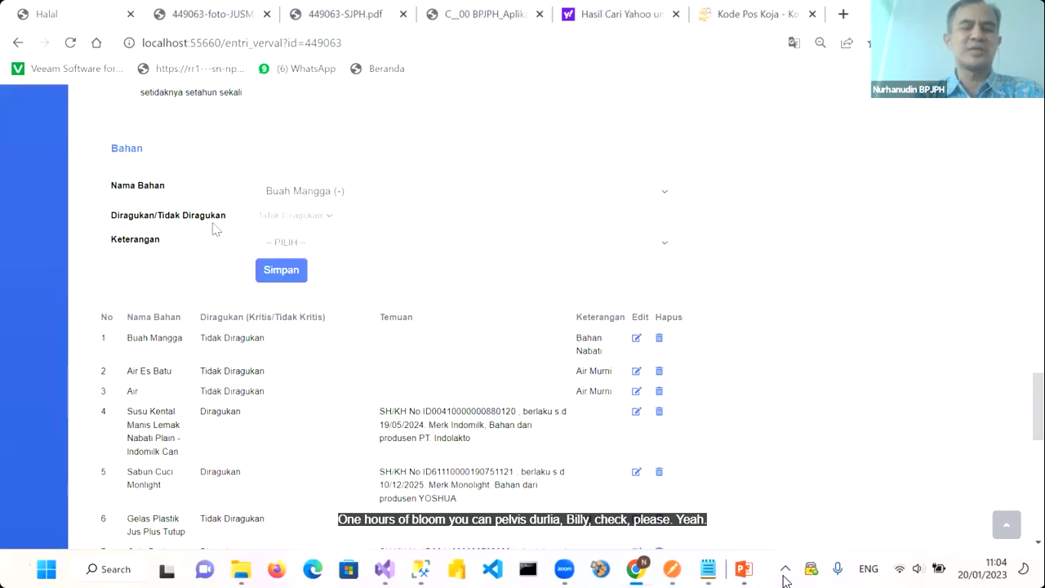
{"action": "left_click", "coordinate": [306, 282]}
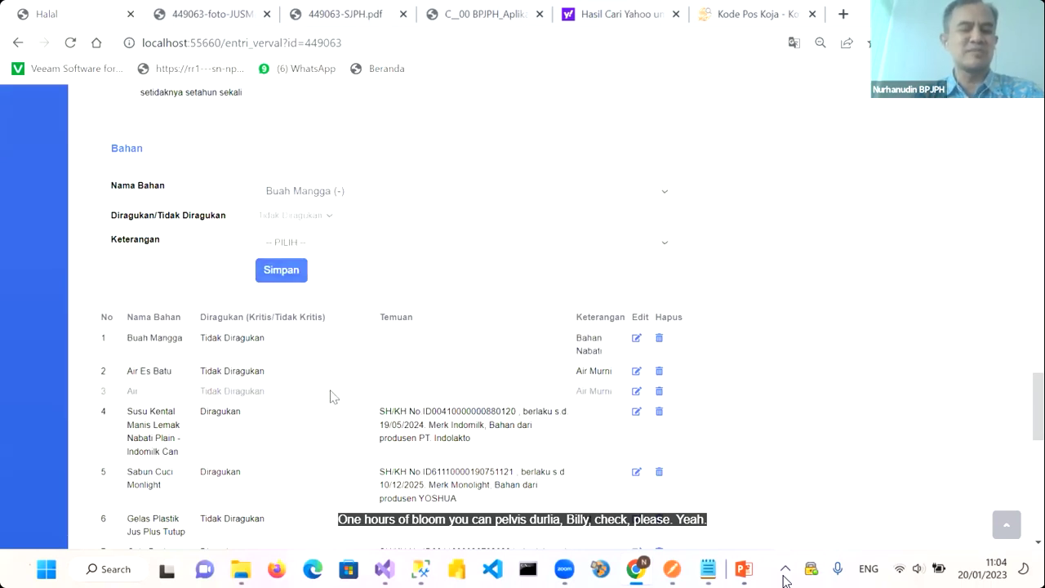
{"action": "scroll", "coordinate": [389, 349], "scroll_direction": "down", "scroll_amount": 1}
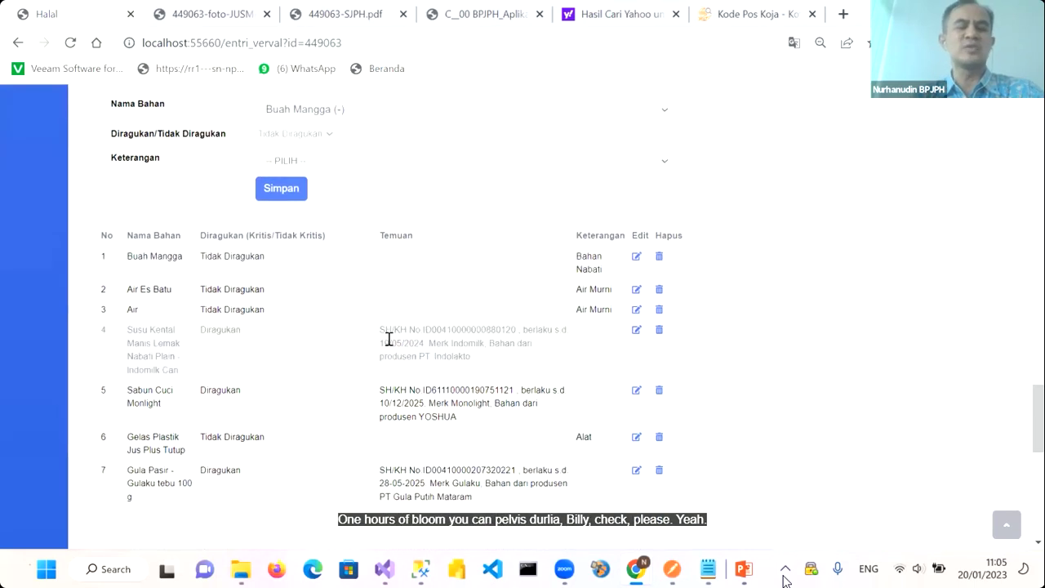
{"action": "scroll", "coordinate": [389, 339], "scroll_direction": "down", "scroll_amount": 1}
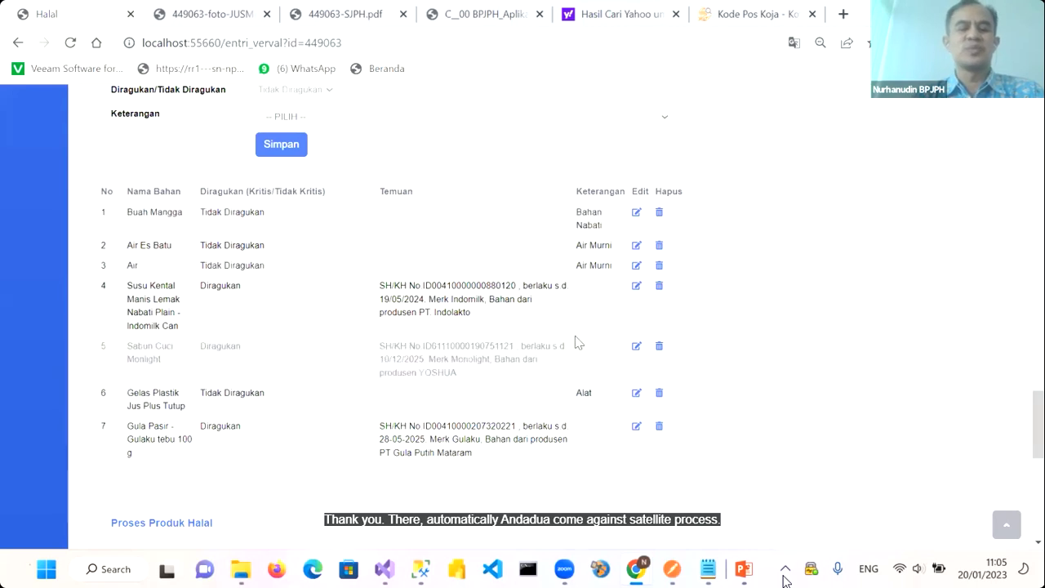
{"action": "scroll", "coordinate": [577, 338], "scroll_direction": "down", "scroll_amount": 1}
Add the Proses requirement with its explanation to the halal process table
{"action": "scroll", "coordinate": [577, 338], "scroll_direction": "up", "scroll_amount": 1}
{"action": "scroll", "coordinate": [576, 338], "scroll_direction": "down", "scroll_amount": 1}
{"action": "scroll", "coordinate": [574, 343], "scroll_direction": "up", "scroll_amount": 1}
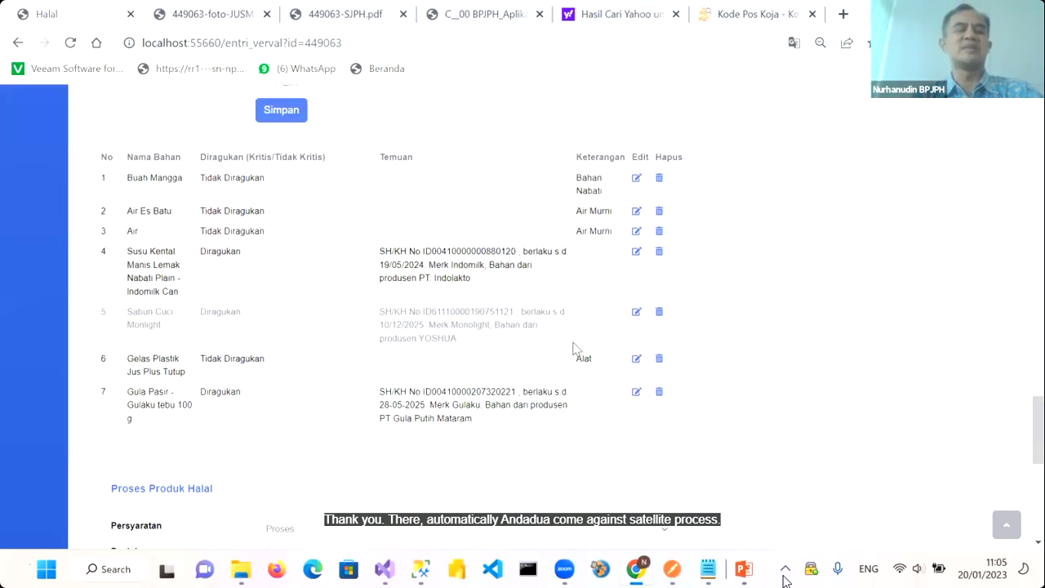
{"action": "scroll", "coordinate": [367, 280], "scroll_direction": "up", "scroll_amount": 2}
{"action": "scroll", "coordinate": [410, 454], "scroll_direction": "down", "scroll_amount": 3}
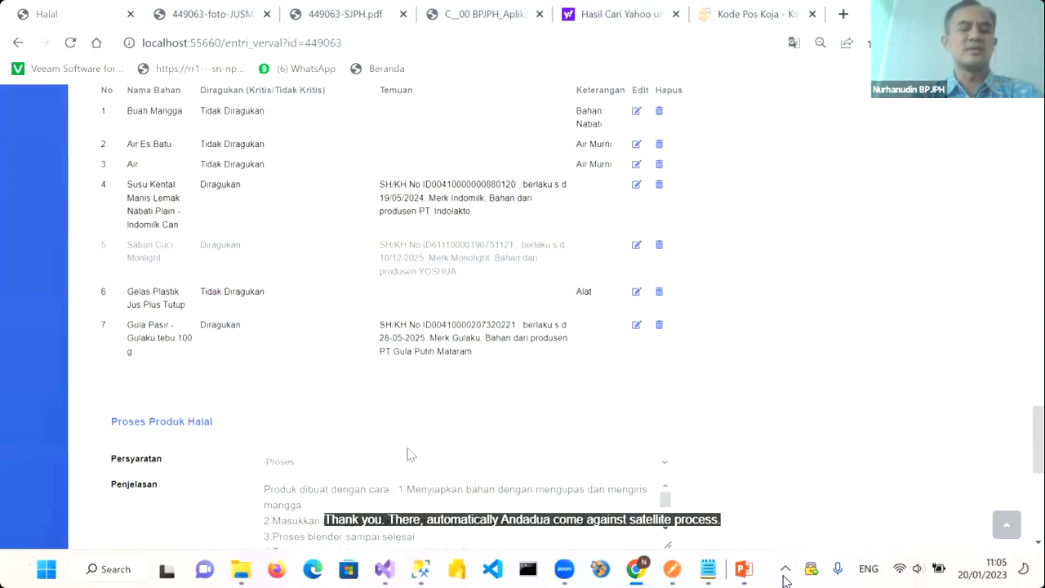
{"action": "scroll", "coordinate": [410, 455], "scroll_direction": "down", "scroll_amount": 2}
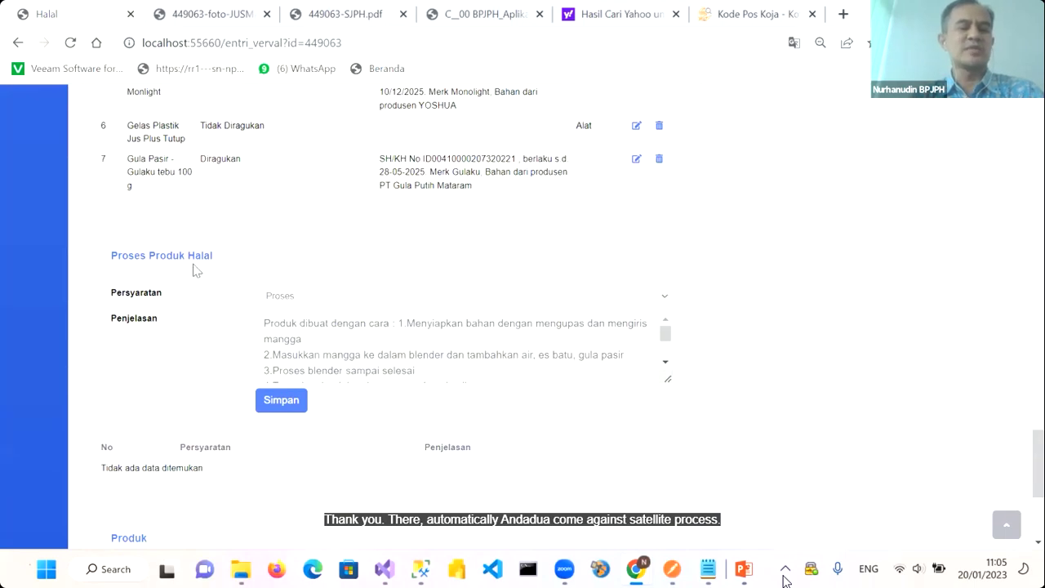
{"action": "scroll", "coordinate": [162, 291], "scroll_direction": "down", "scroll_amount": 1}
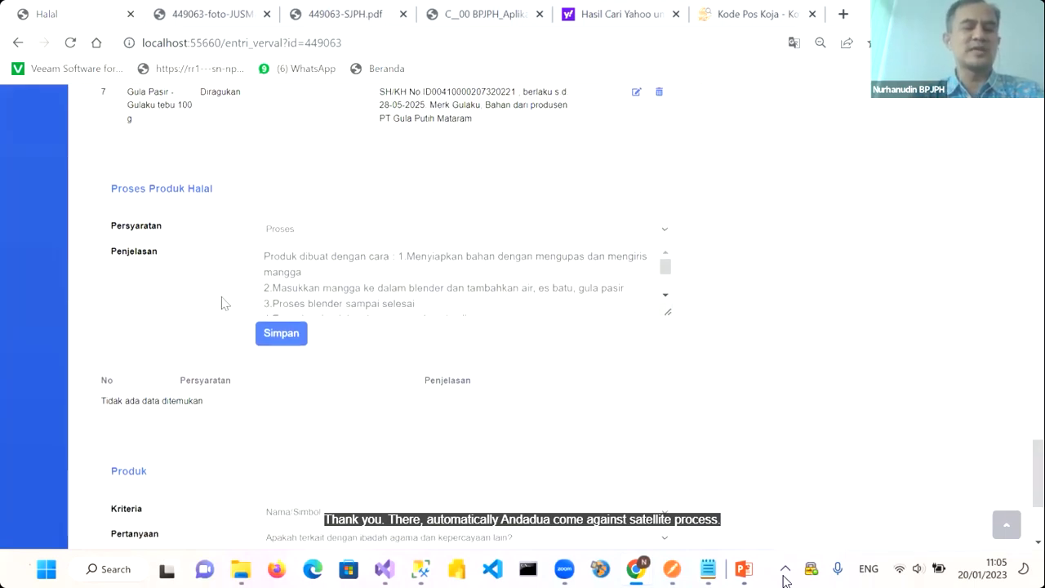
{"action": "left_click", "coordinate": [301, 231]}
{"action": "left_click", "coordinate": [292, 240]}
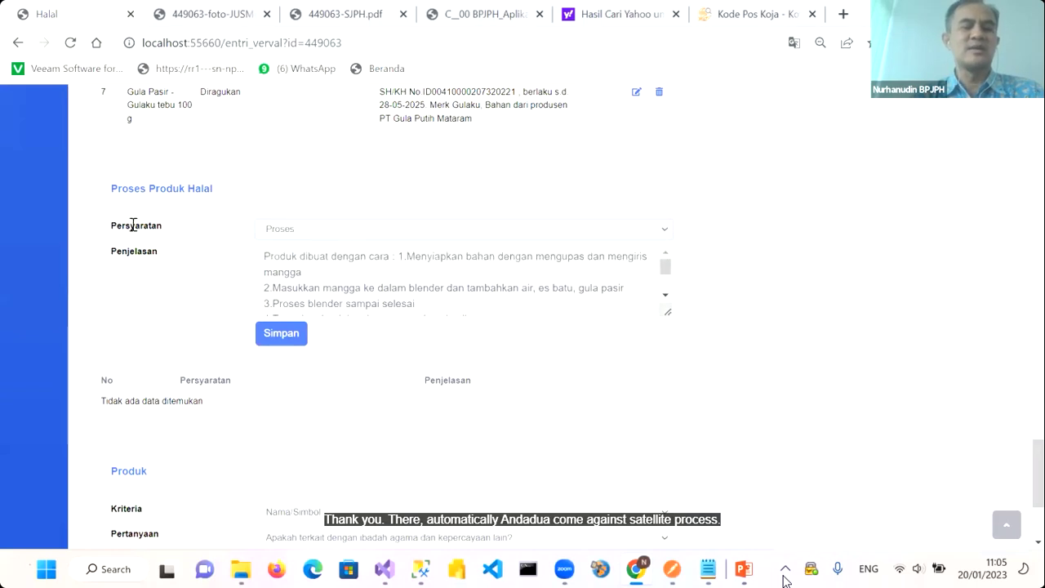
{"action": "left_click", "coordinate": [269, 336]}
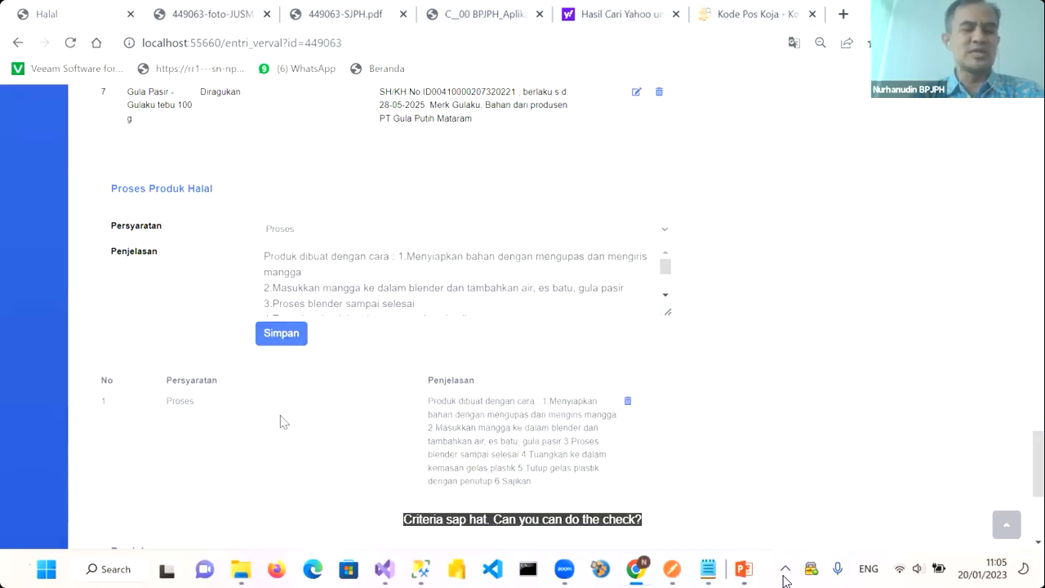
Add the Kriteria SJPH requirement as a second process table row
{"action": "left_click", "coordinate": [297, 232]}
{"action": "left_click", "coordinate": [291, 258]}
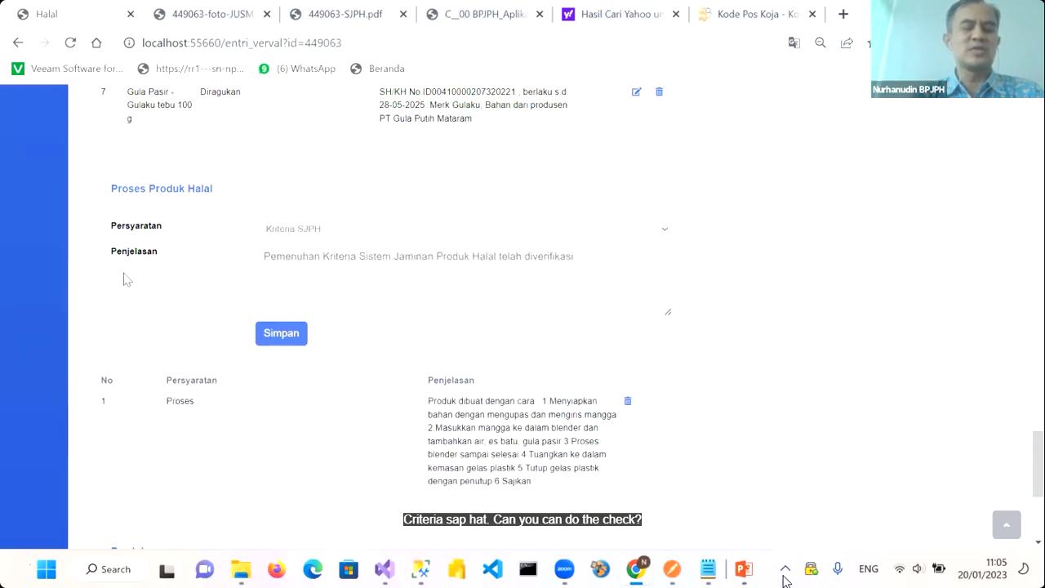
{"action": "left_click", "coordinate": [278, 335]}
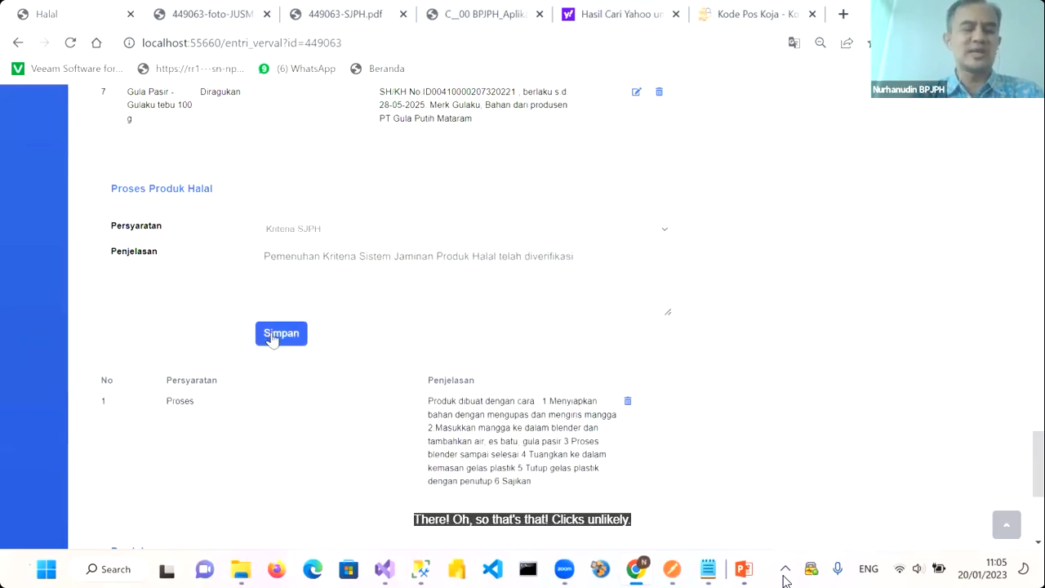
{"action": "scroll", "coordinate": [213, 311], "scroll_direction": "down", "scroll_amount": 2}
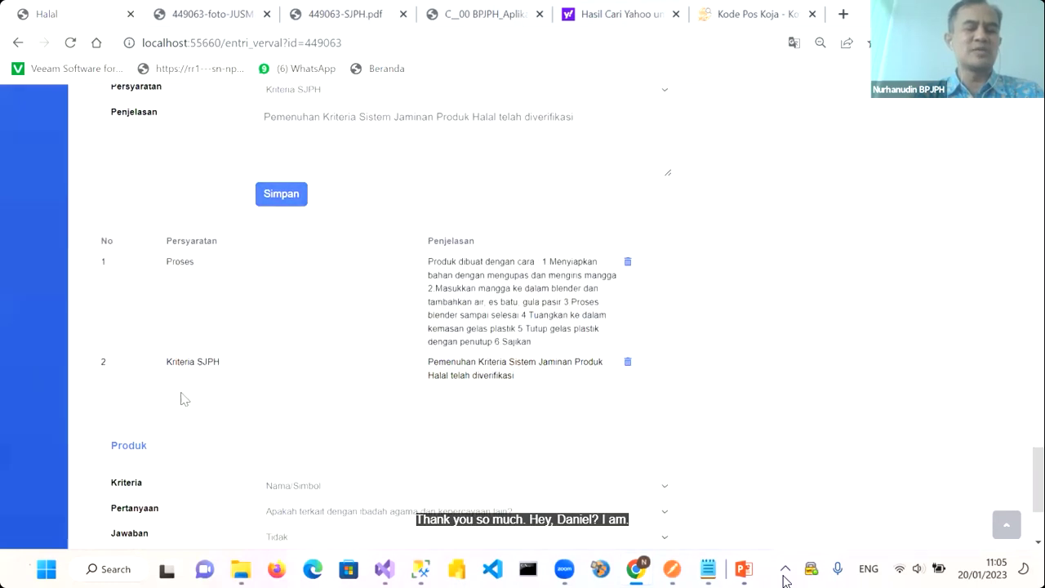
{"action": "scroll", "coordinate": [192, 211], "scroll_direction": "up", "scroll_amount": 1}
{"action": "scroll", "coordinate": [327, 242], "scroll_direction": "up", "scroll_amount": 5}
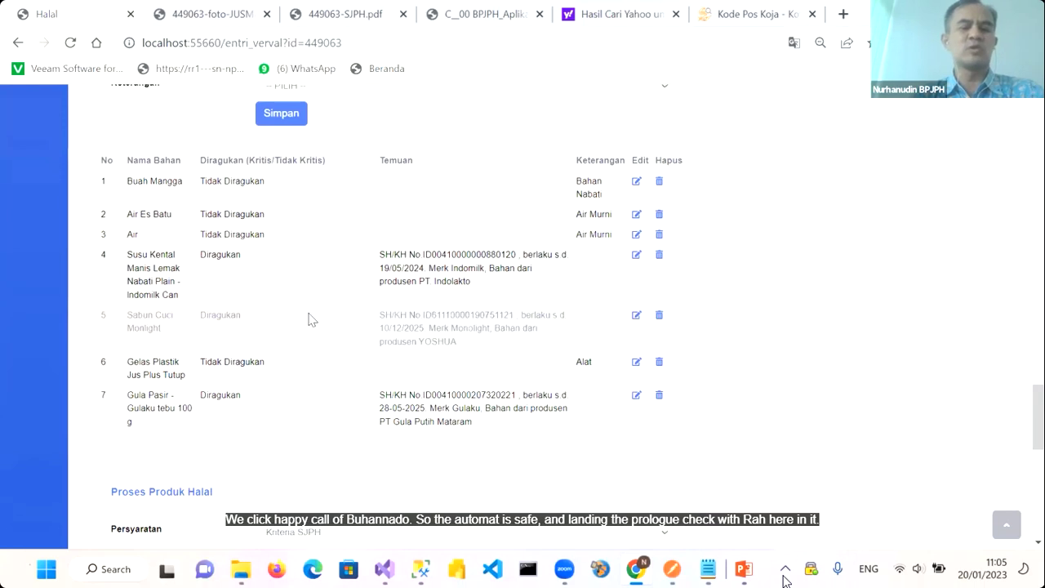
{"action": "scroll", "coordinate": [310, 319], "scroll_direction": "down", "scroll_amount": 1}
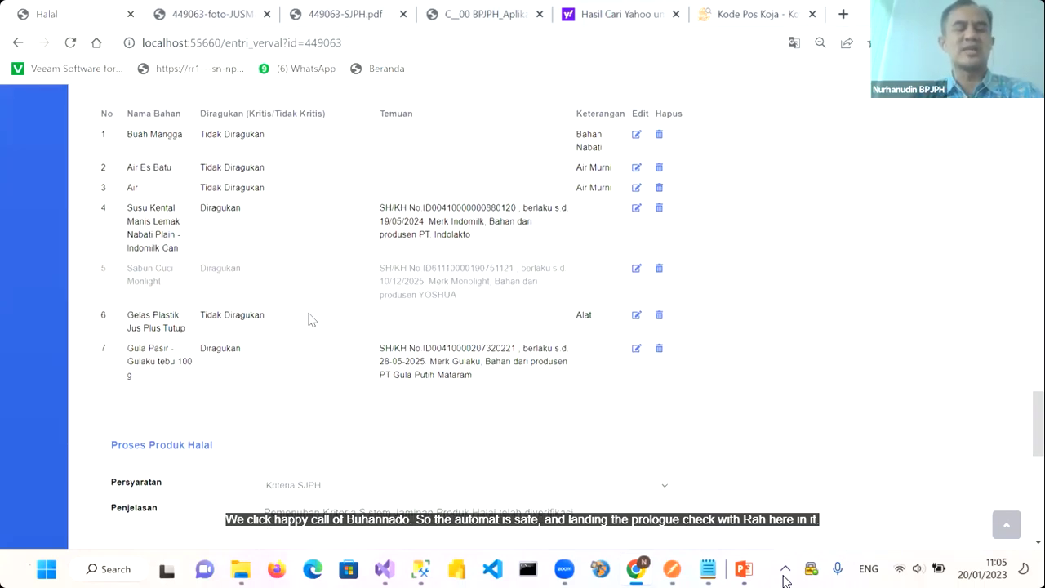
{"action": "scroll", "coordinate": [311, 319], "scroll_direction": "down", "scroll_amount": 5}
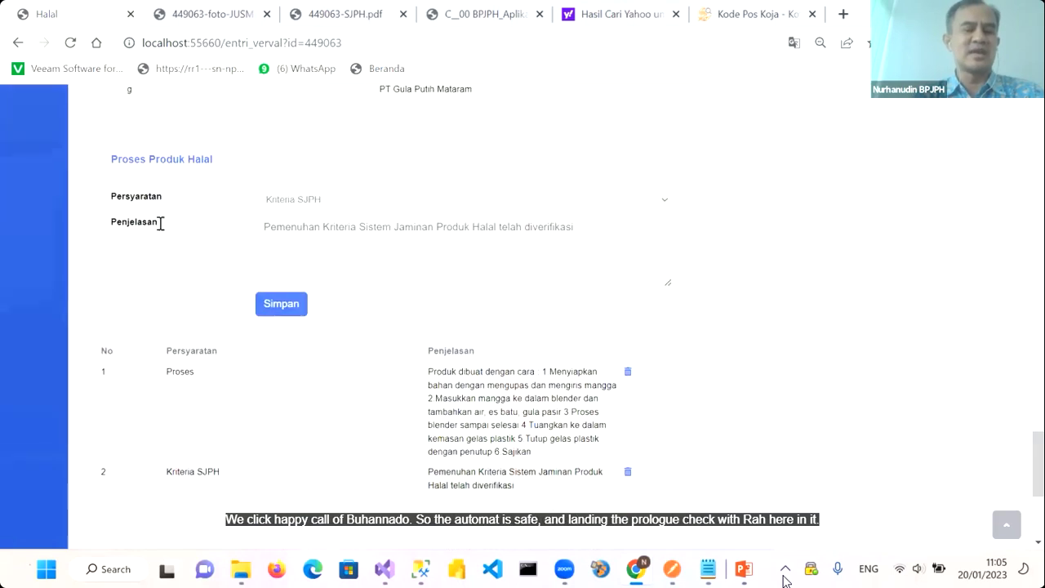
{"action": "scroll", "coordinate": [250, 361], "scroll_direction": "down", "scroll_amount": 5}
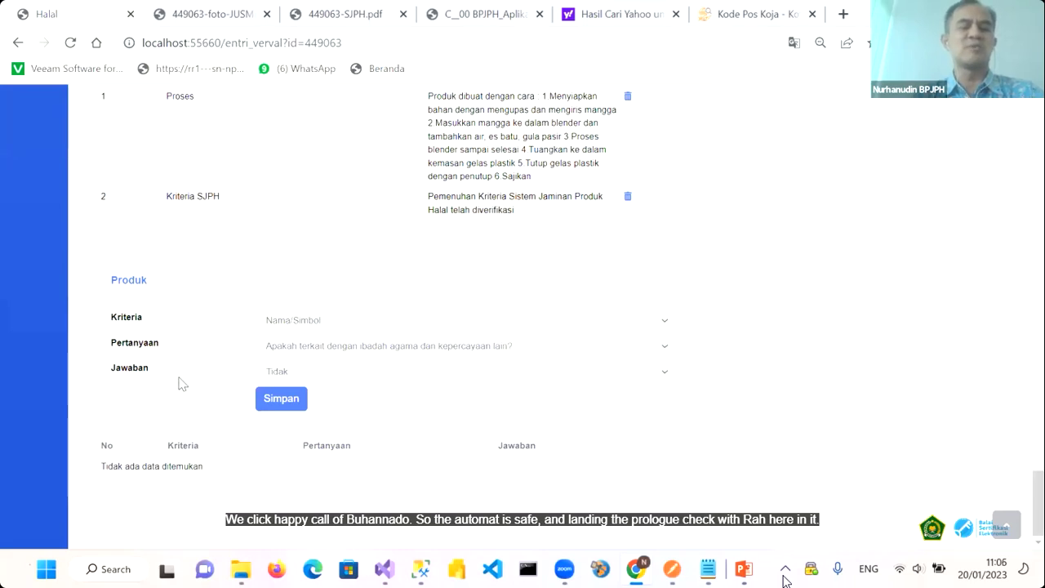
{"action": "scroll", "coordinate": [263, 397], "scroll_direction": "up", "scroll_amount": 6}
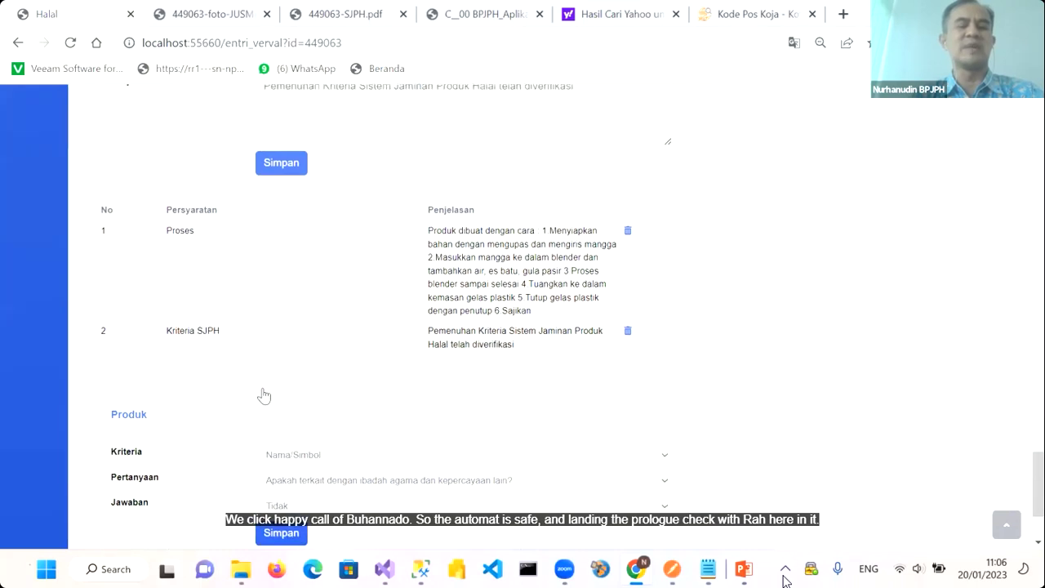
{"action": "scroll", "coordinate": [264, 388], "scroll_direction": "up", "scroll_amount": 20}
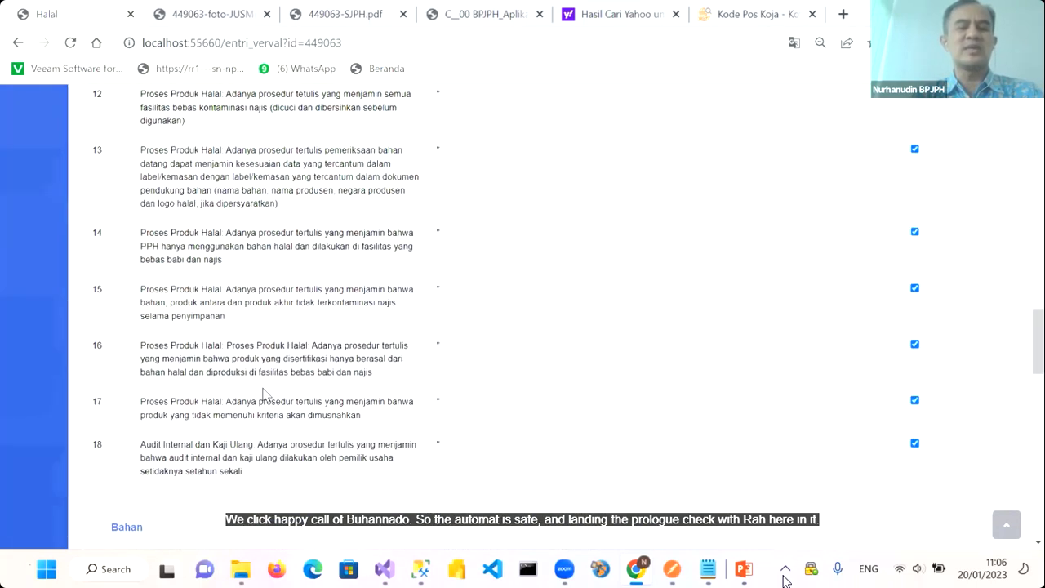
{"action": "scroll", "coordinate": [795, 269], "scroll_direction": "up", "scroll_amount": 15}
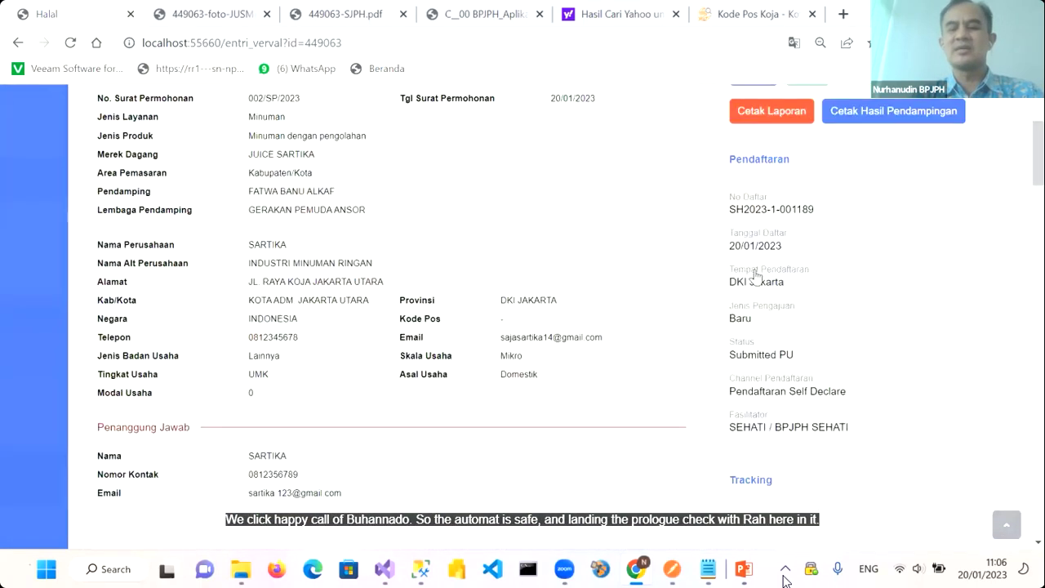
Generate and review the mentoring report PDF via Cetak Laporan, then return to the data page
{"action": "left_click", "coordinate": [761, 276]}
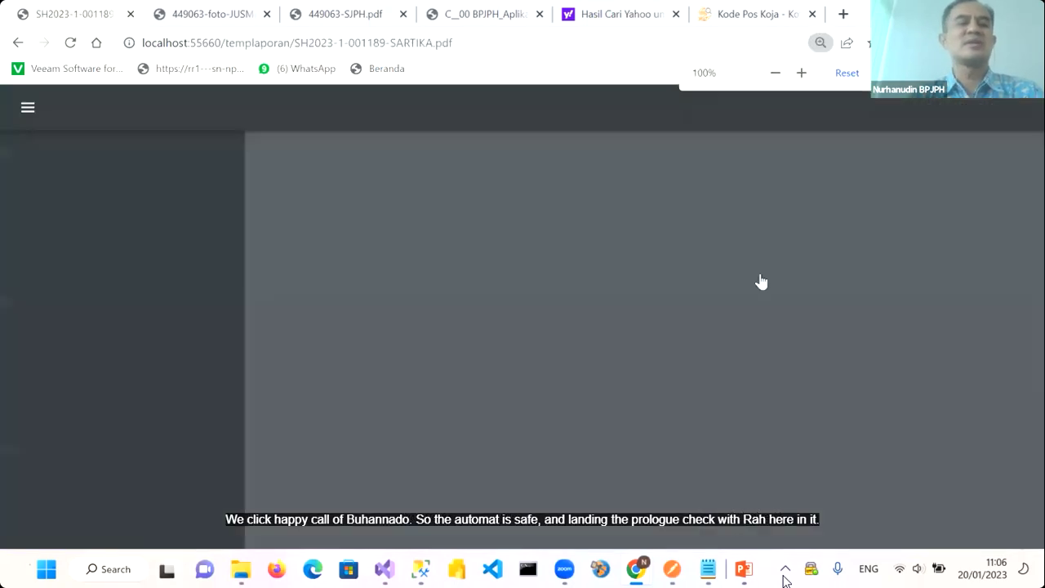
{"action": "scroll", "coordinate": [624, 377], "scroll_direction": "down", "scroll_amount": 2}
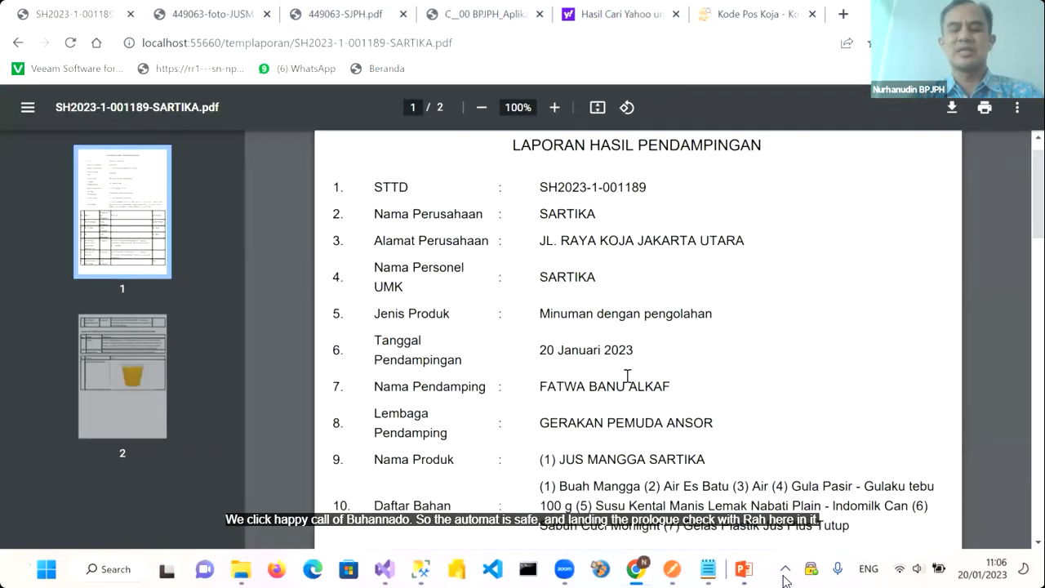
{"action": "scroll", "coordinate": [627, 377], "scroll_direction": "up", "scroll_amount": 2}
{"action": "scroll", "coordinate": [627, 376], "scroll_direction": "down", "scroll_amount": 5}
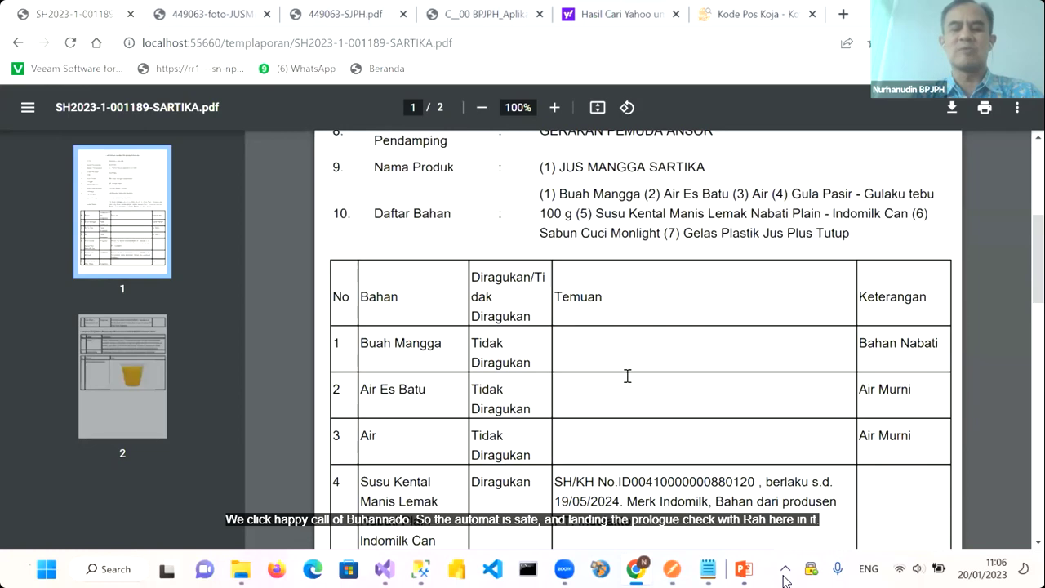
{"action": "scroll", "coordinate": [514, 353], "scroll_direction": "down", "scroll_amount": 11}
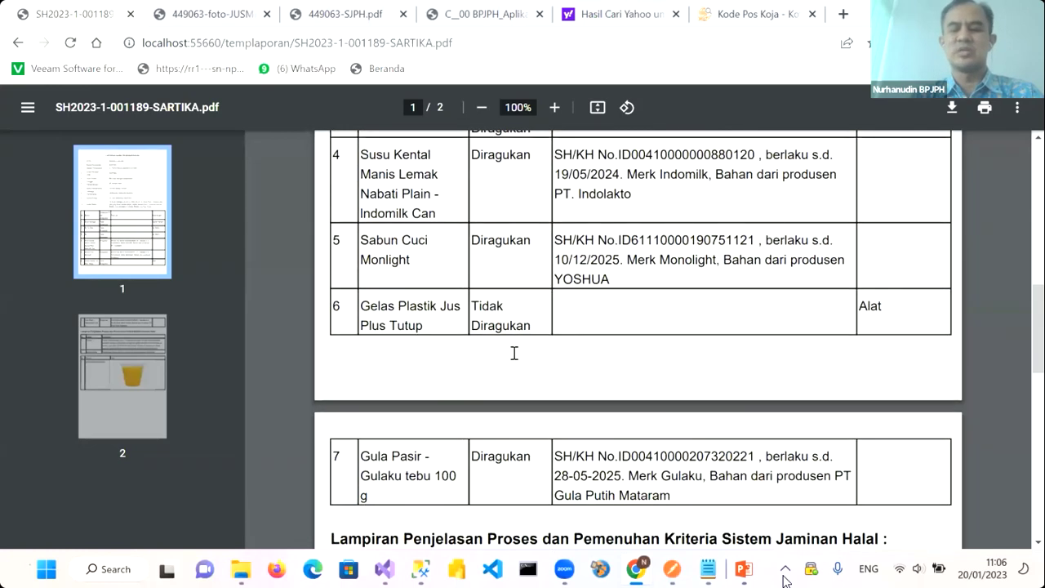
{"action": "scroll", "coordinate": [683, 325], "scroll_direction": "up", "scroll_amount": 6}
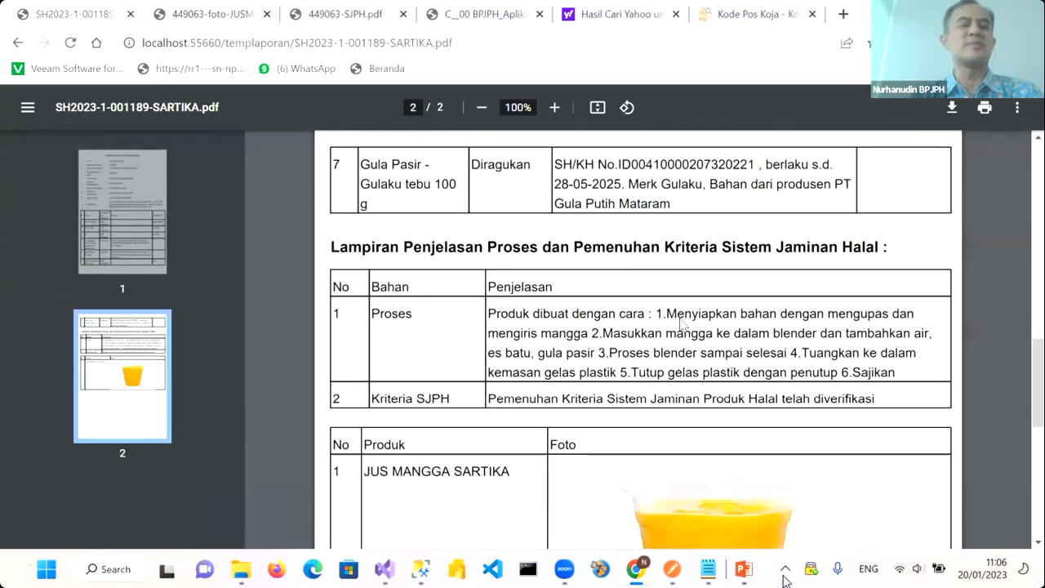
{"action": "left_click", "coordinate": [18, 43]}
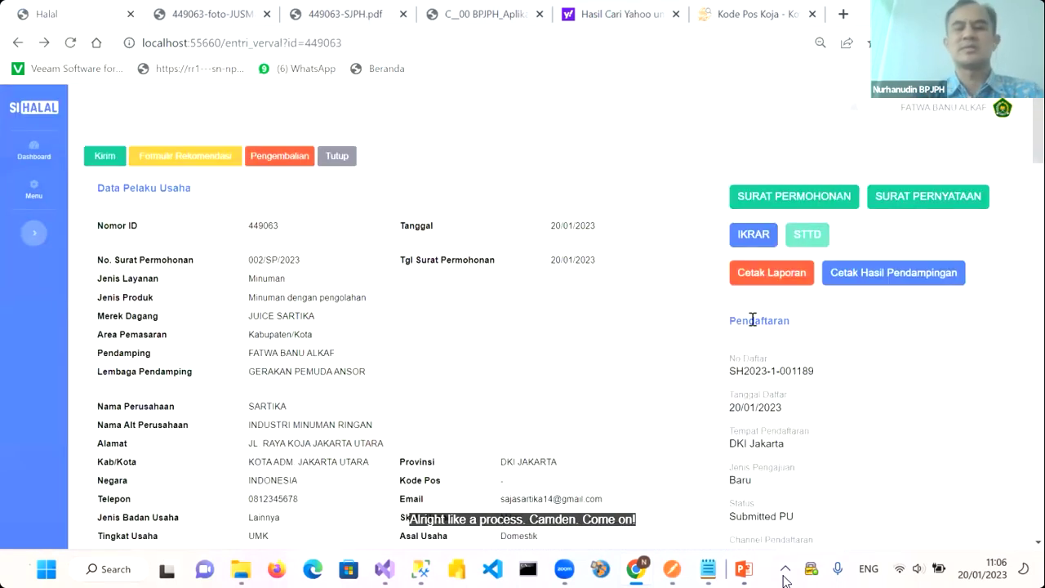
Open the HasilVerval-449063.pdf verification result via Cetak Hasil Pendampingan and return to the Halal tab
{"action": "left_click", "coordinate": [895, 277]}
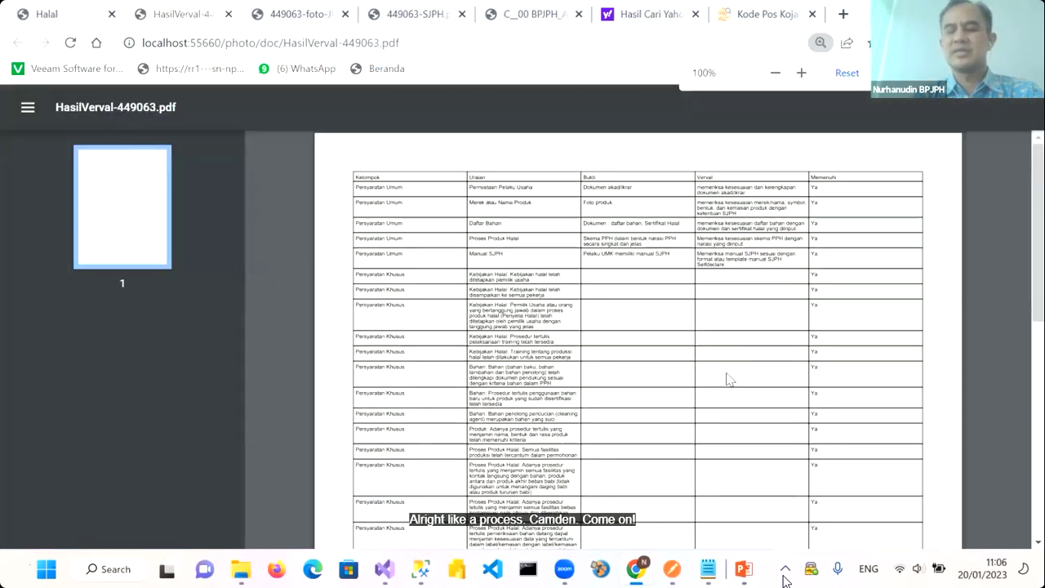
{"action": "key", "text": "Down"}
{"action": "key", "text": "Down"}
{"action": "key", "text": "Down"}
{"action": "key", "text": "Down"}
{"action": "key", "text": "Down"}
{"action": "key", "text": "Down"}
{"action": "key", "text": "Up"}
{"action": "key", "text": "Up"}
{"action": "key", "text": "Up"}
{"action": "key", "text": "Up"}
{"action": "key", "text": "Up"}
{"action": "key", "text": "Up"}
{"action": "left_click", "coordinate": [49, 15]}
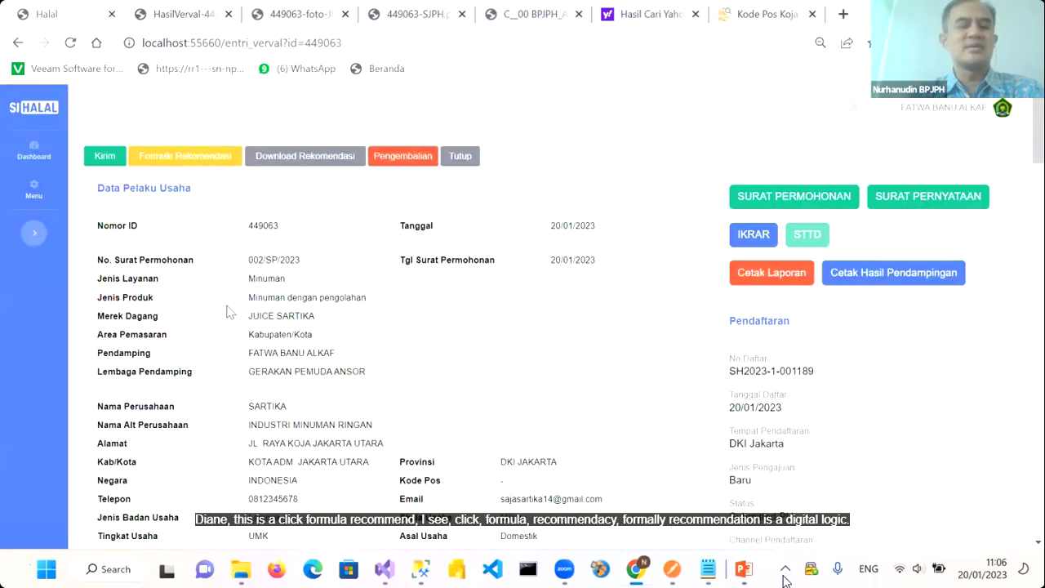
Download photo_doc_Rekomendasi-449063.pdf, review it, and return to the verification page
{"action": "scroll", "coordinate": [231, 311], "scroll_direction": "down", "scroll_amount": 4}
{"action": "scroll", "coordinate": [233, 309], "scroll_direction": "up", "scroll_amount": 5}
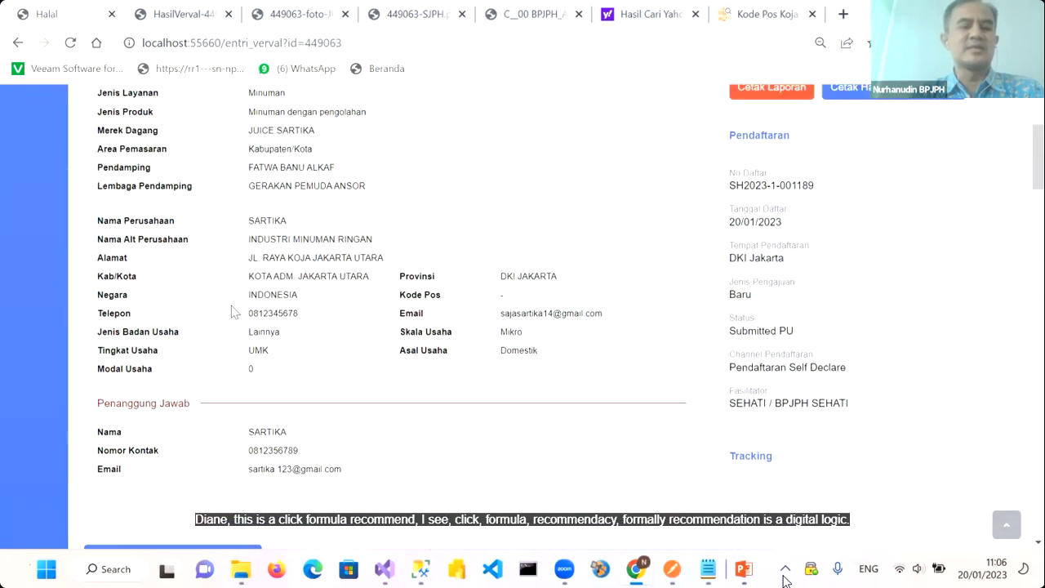
{"action": "left_click", "coordinate": [295, 161]}
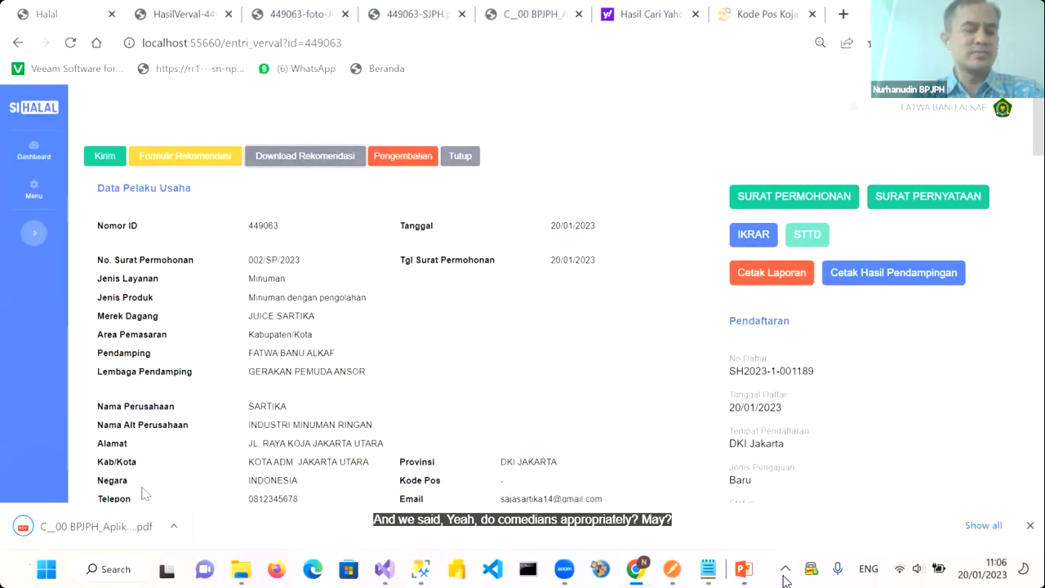
{"action": "scroll", "coordinate": [476, 373], "scroll_direction": "down", "scroll_amount": 3}
{"action": "scroll", "coordinate": [476, 374], "scroll_direction": "down", "scroll_amount": 2}
{"action": "scroll", "coordinate": [476, 374], "scroll_direction": "up", "scroll_amount": 5}
{"action": "scroll", "coordinate": [476, 374], "scroll_direction": "down", "scroll_amount": 2}
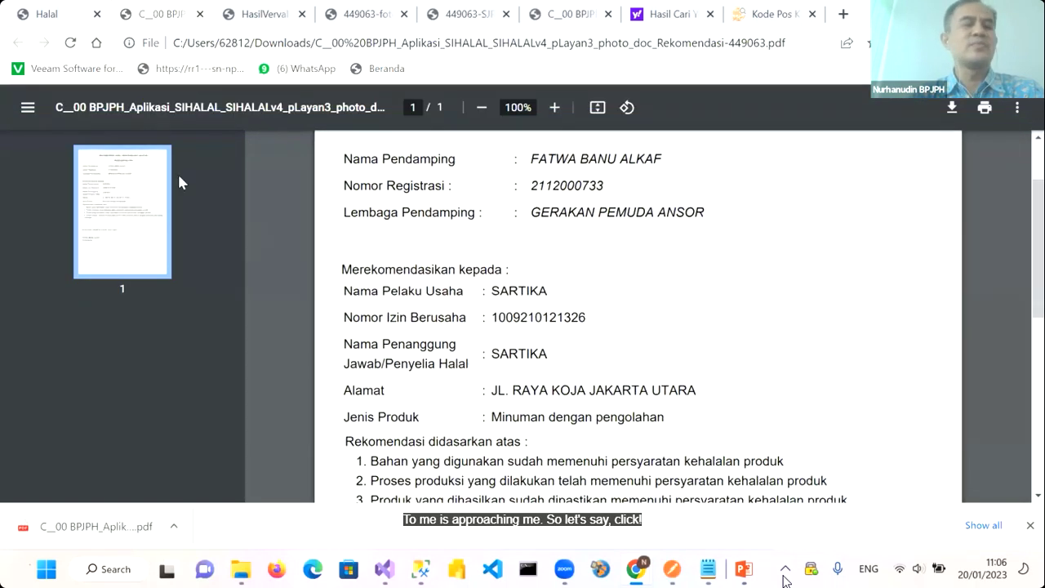
{"action": "left_click", "coordinate": [61, 16]}
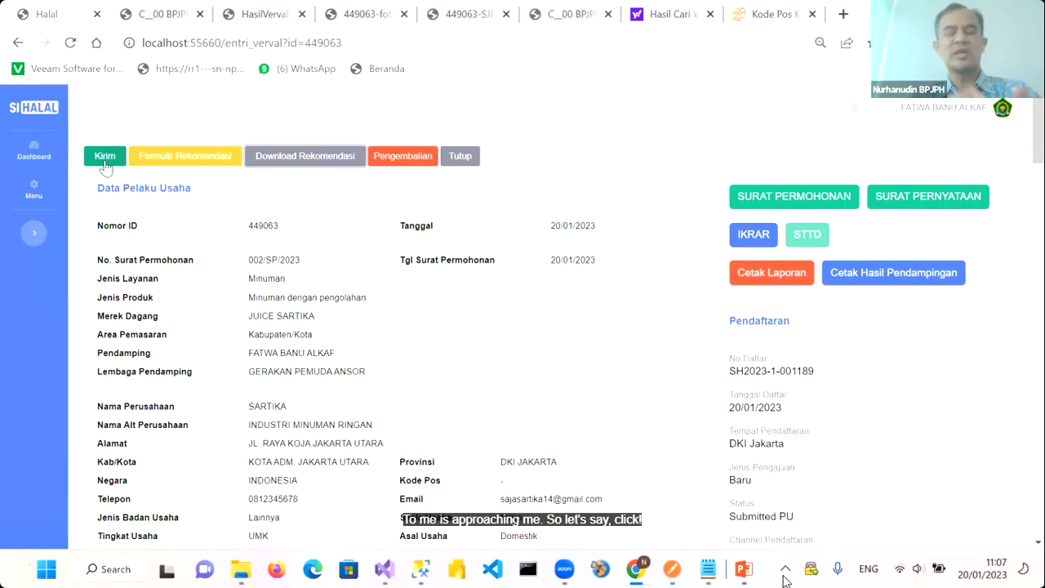
Send verified application 449063 onward with Kirim, emptying the verification queue
{"action": "left_click", "coordinate": [103, 160]}
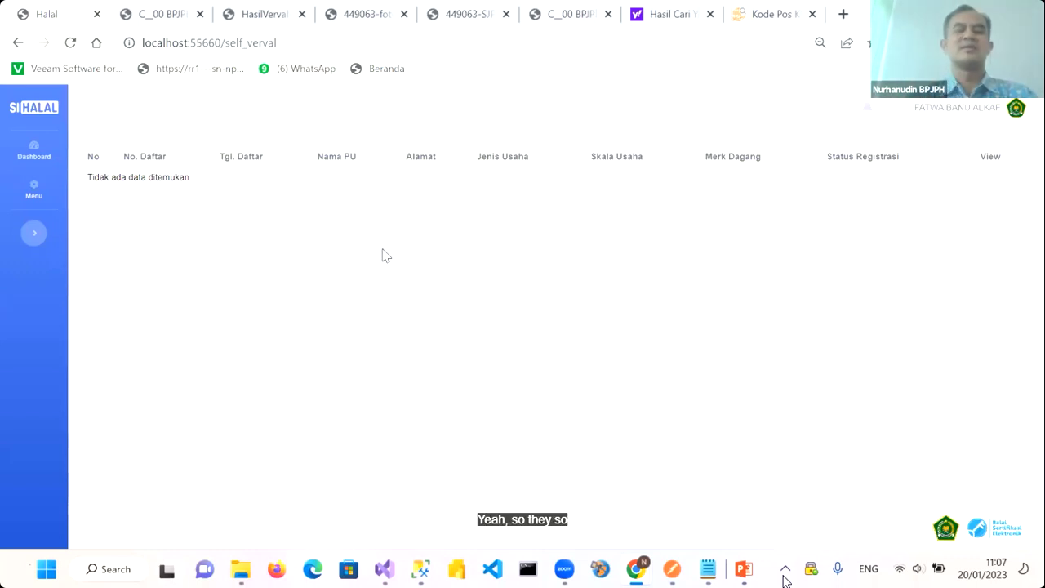
Log out of the current SIHALAL account
{"action": "left_click", "coordinate": [1016, 110]}
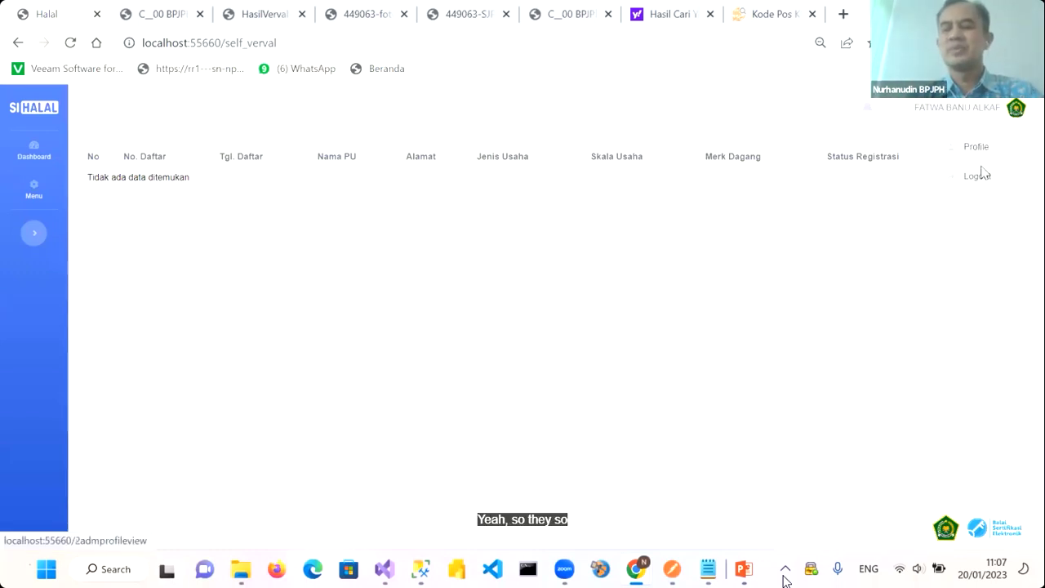
{"action": "left_click", "coordinate": [975, 182]}
{"action": "left_click", "coordinate": [619, 201]}
Sign in with the applicant's e-mail and password and open Sertifikasi > Status Permohonan
{"action": "left_click", "coordinate": [627, 236]}
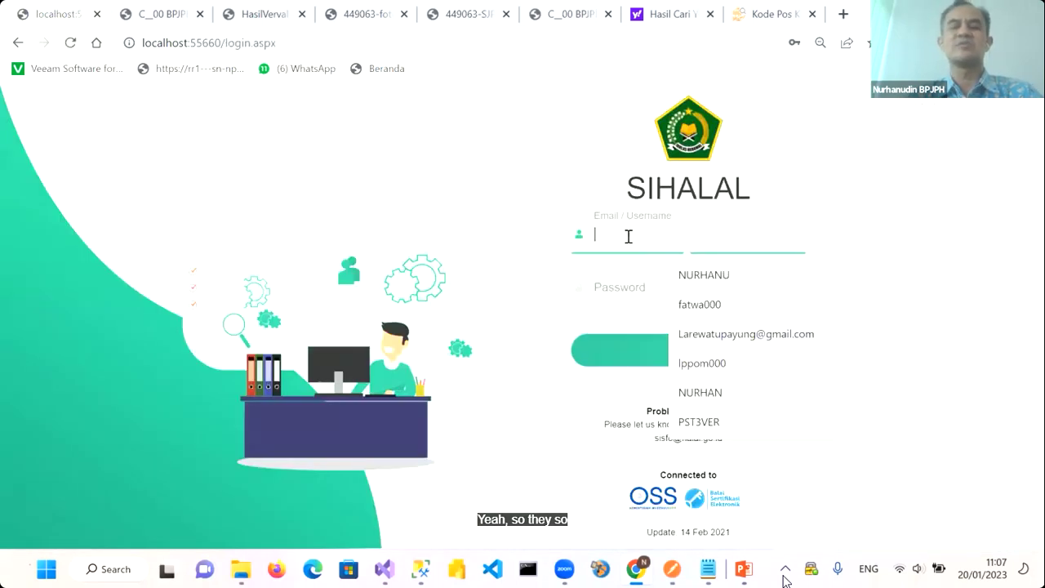
{"action": "type", "text": "sart"}
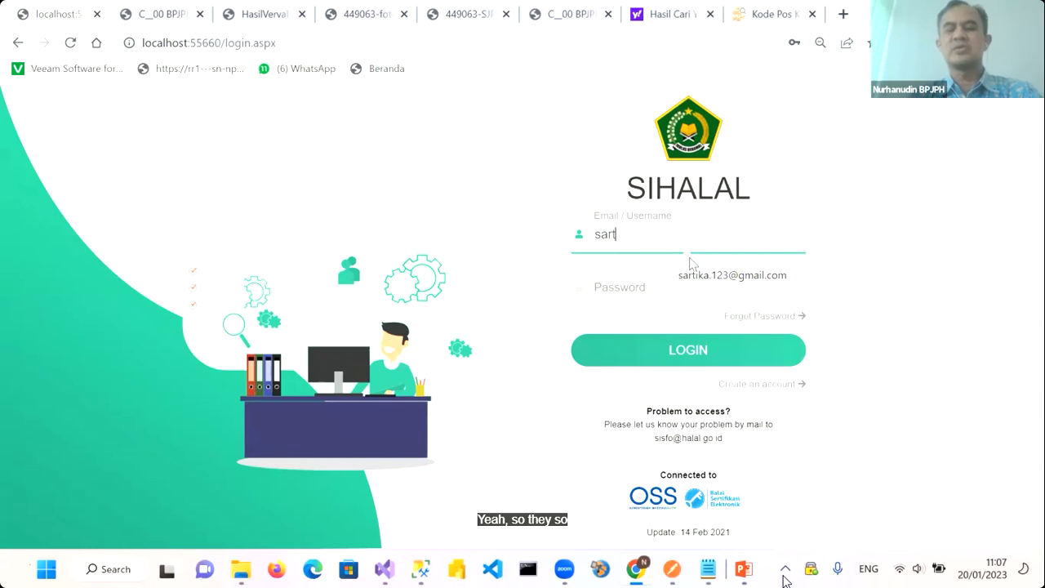
{"action": "left_click", "coordinate": [729, 276]}
{"action": "left_click", "coordinate": [651, 287]}
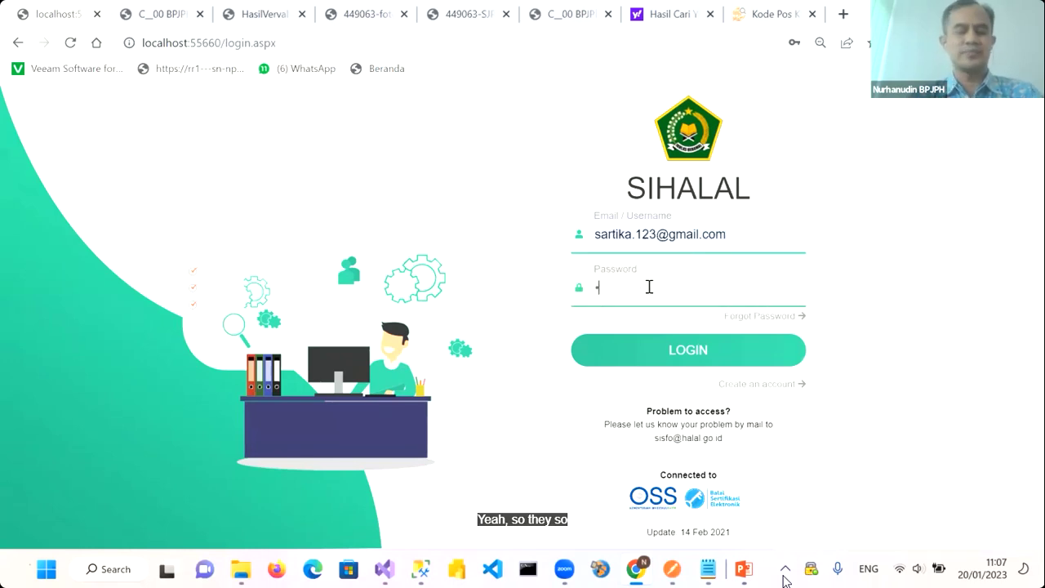
{"action": "type", "text": "••••••••"}
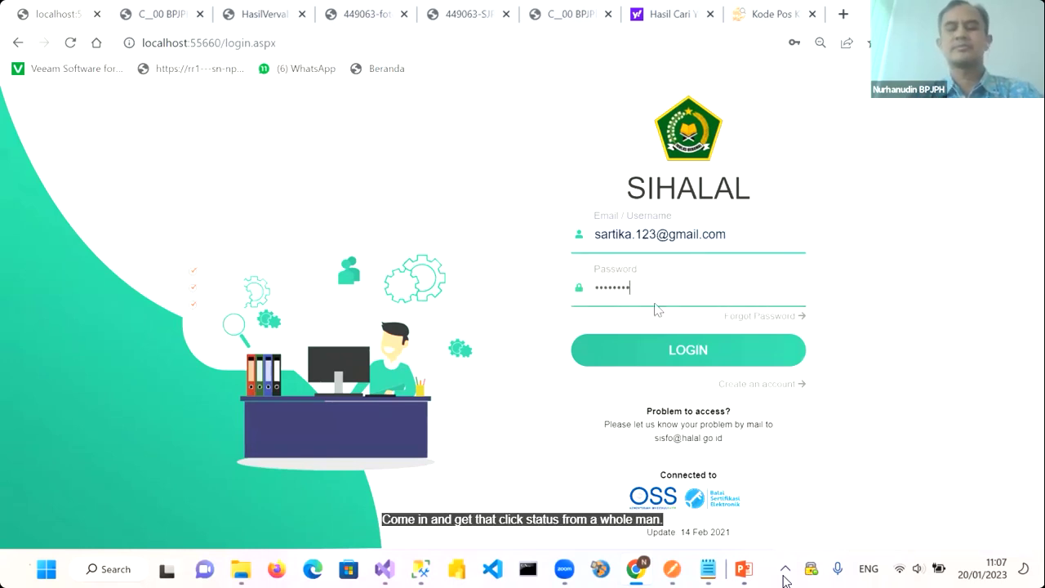
{"action": "left_click", "coordinate": [666, 351]}
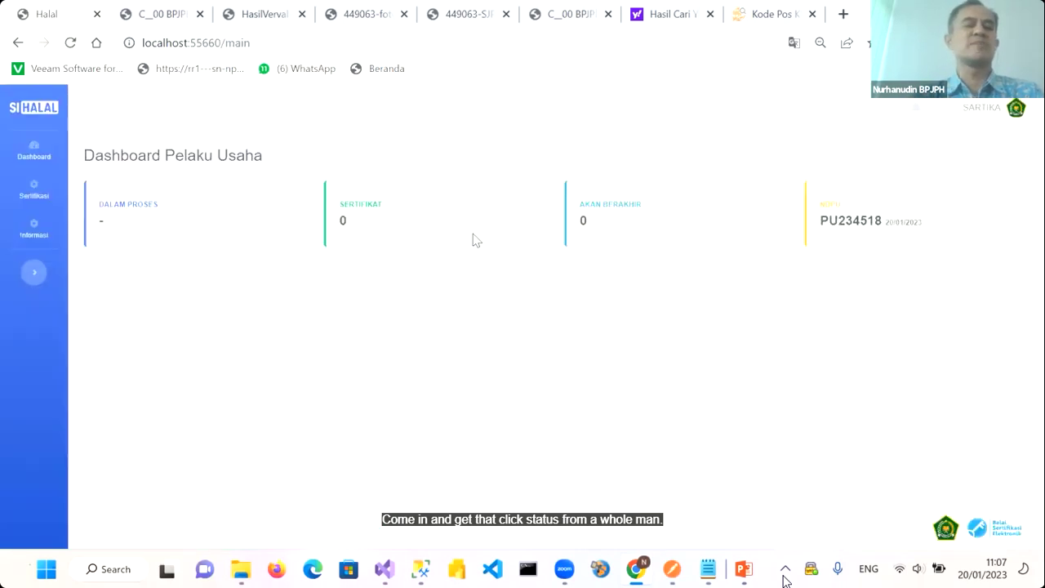
{"action": "left_click", "coordinate": [36, 198]}
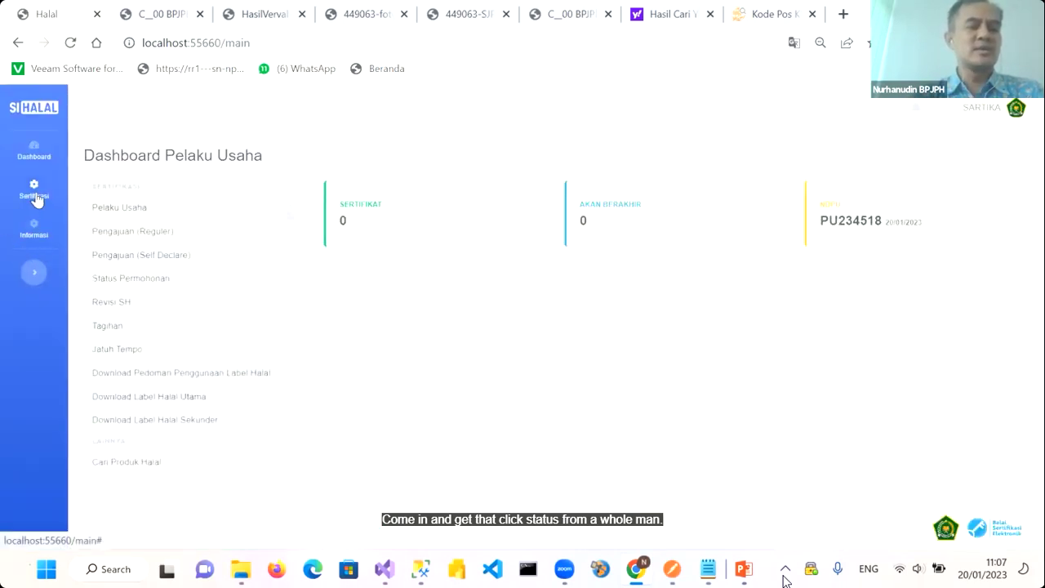
{"action": "left_click", "coordinate": [136, 281]}
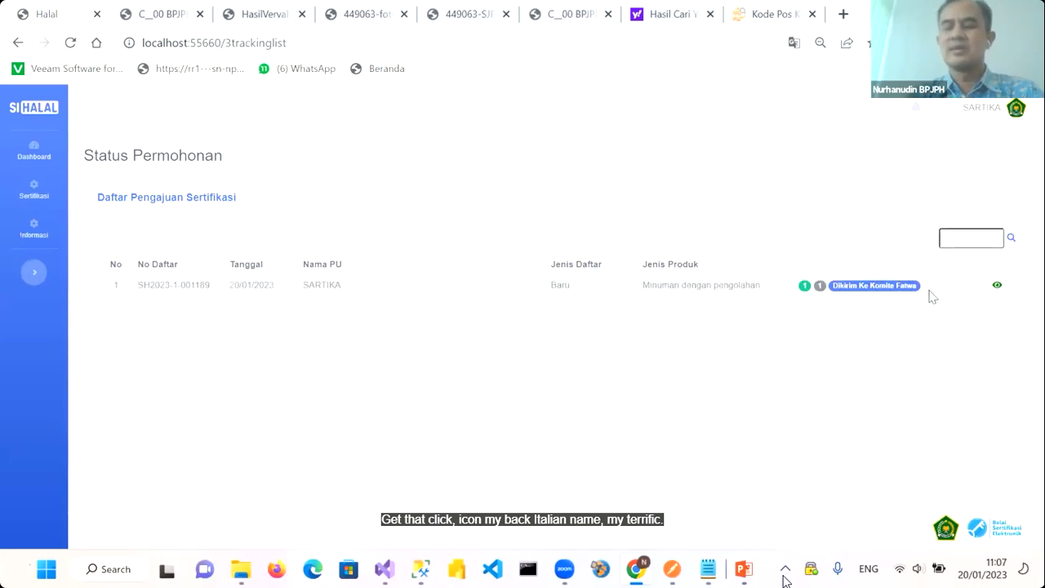
{"action": "left_click", "coordinate": [998, 287]}
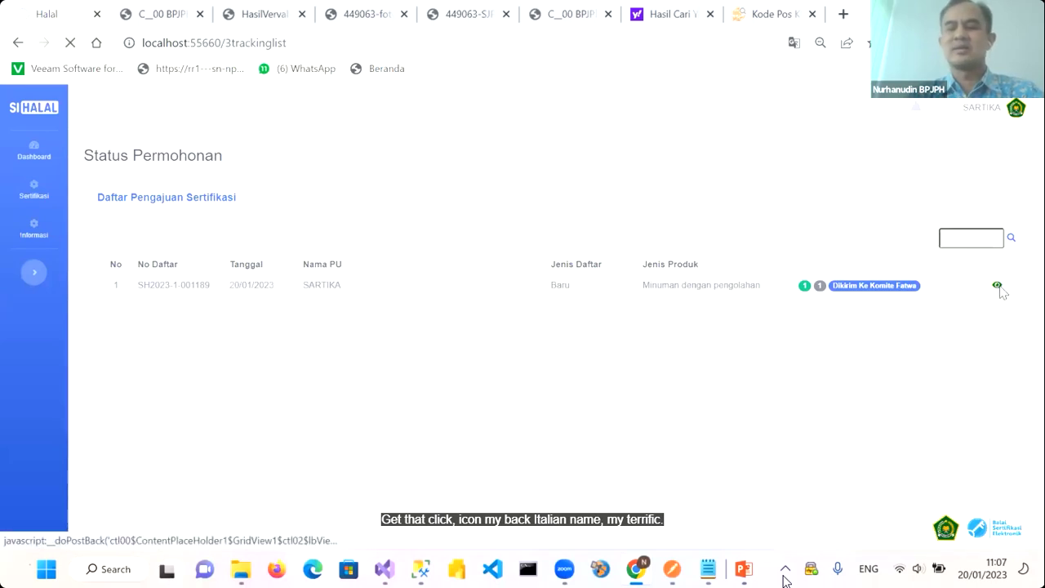
{"action": "scroll", "coordinate": [706, 394], "scroll_direction": "down", "scroll_amount": 2}
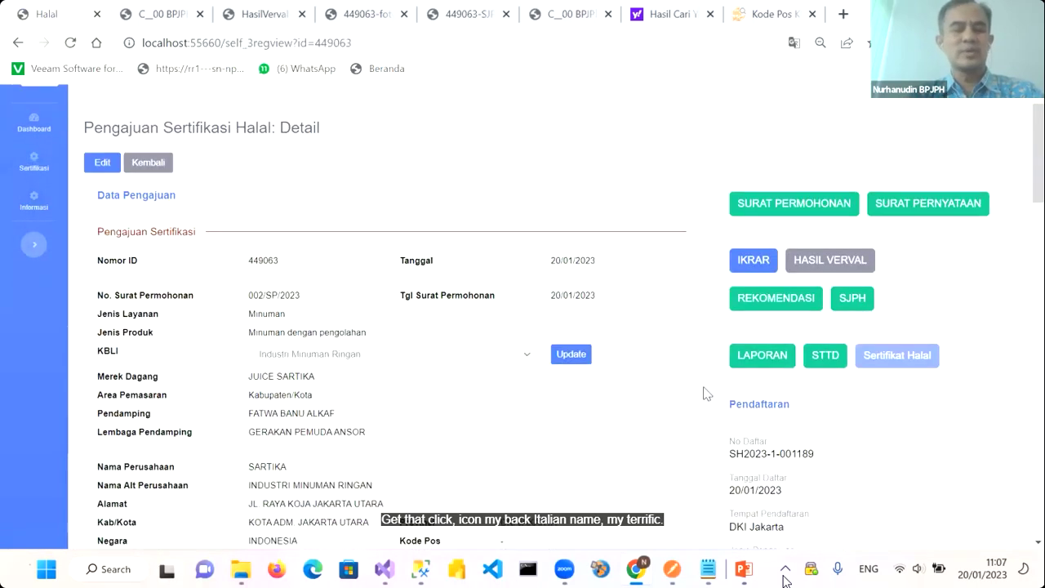
{"action": "left_click", "coordinate": [823, 272]}
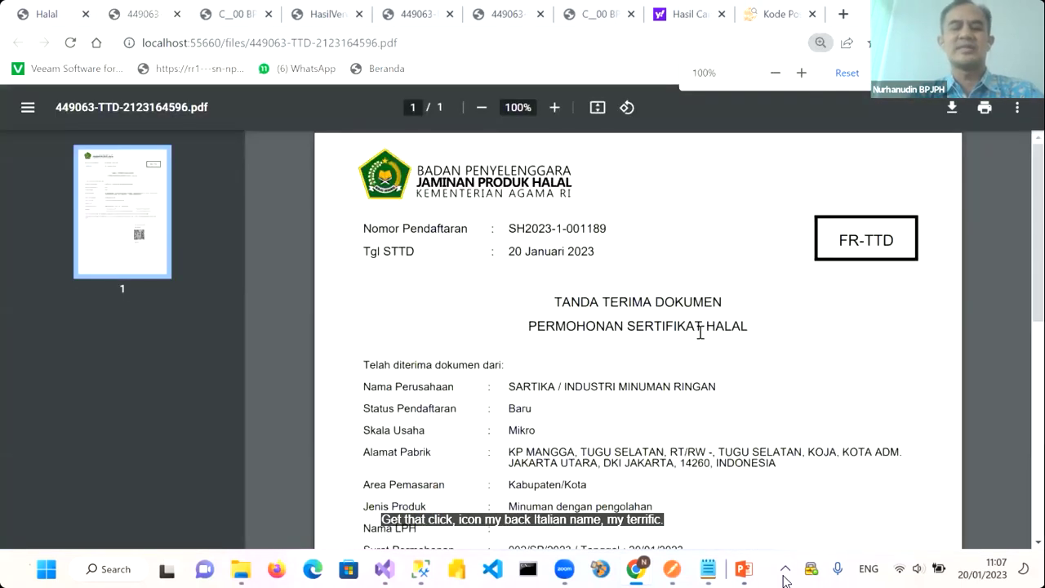
{"action": "scroll", "coordinate": [699, 332], "scroll_direction": "down", "scroll_amount": 2}
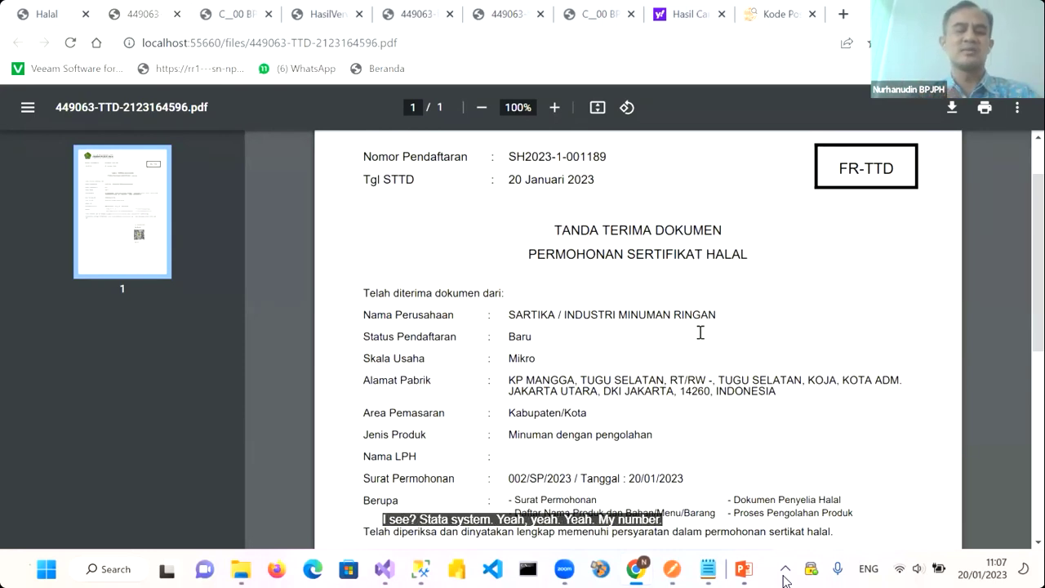
{"action": "scroll", "coordinate": [700, 332], "scroll_direction": "down", "scroll_amount": 7}
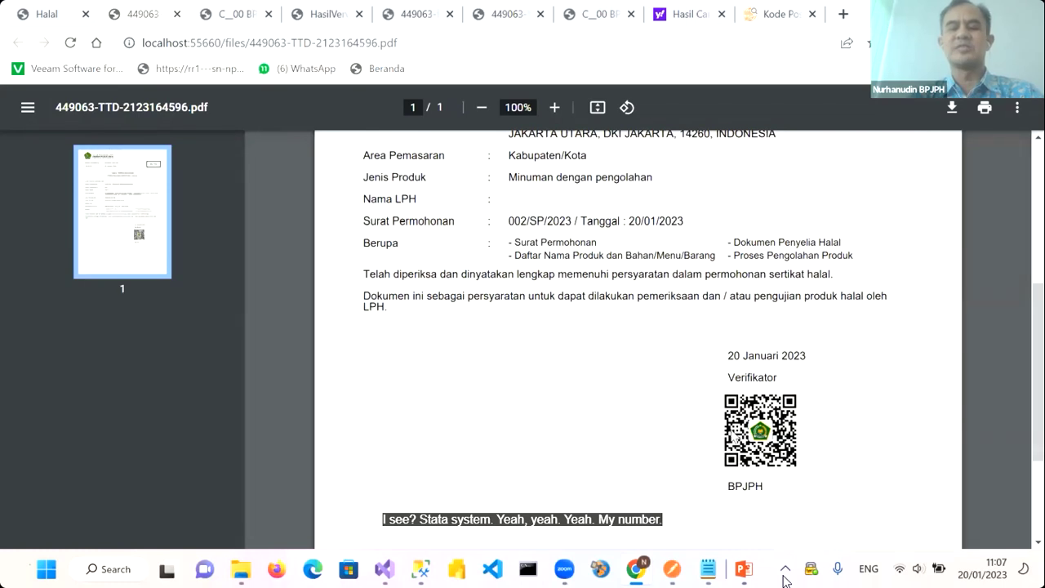
{"action": "scroll", "coordinate": [732, 436], "scroll_direction": "up", "scroll_amount": 3}
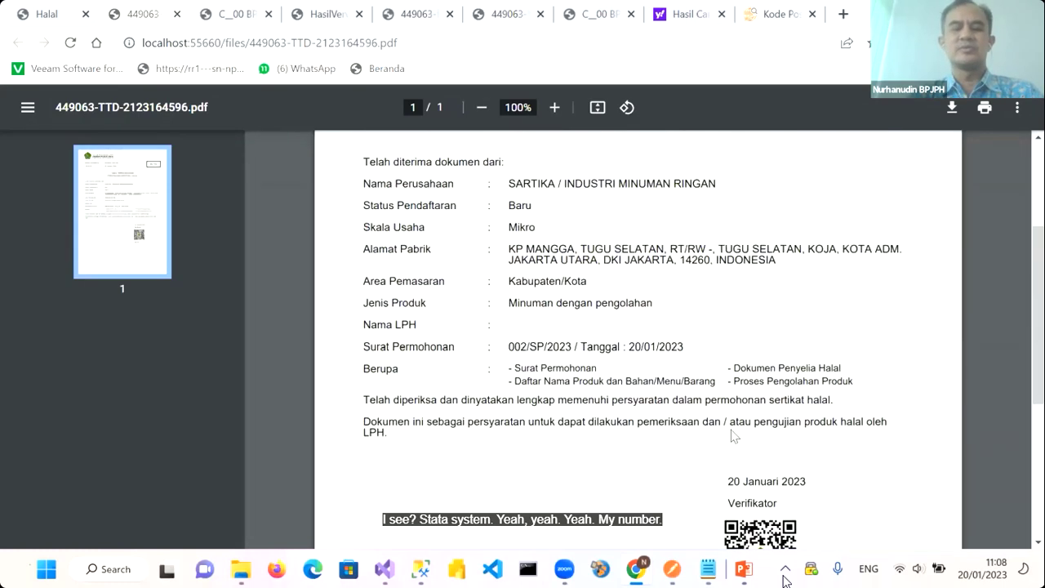
{"action": "scroll", "coordinate": [732, 436], "scroll_direction": "up", "scroll_amount": 5}
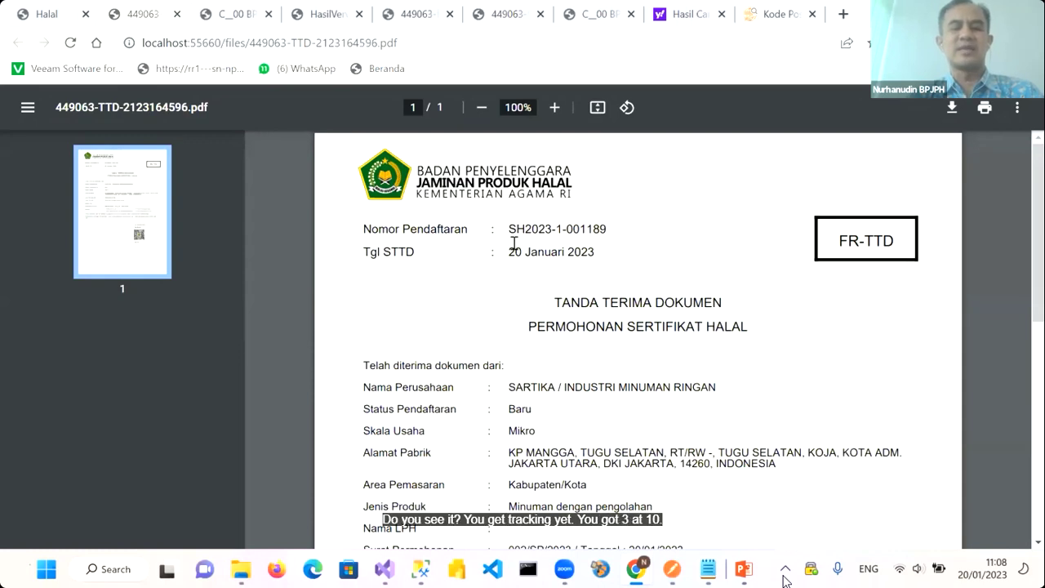
{"action": "scroll", "coordinate": [647, 408], "scroll_direction": "down", "scroll_amount": 1}
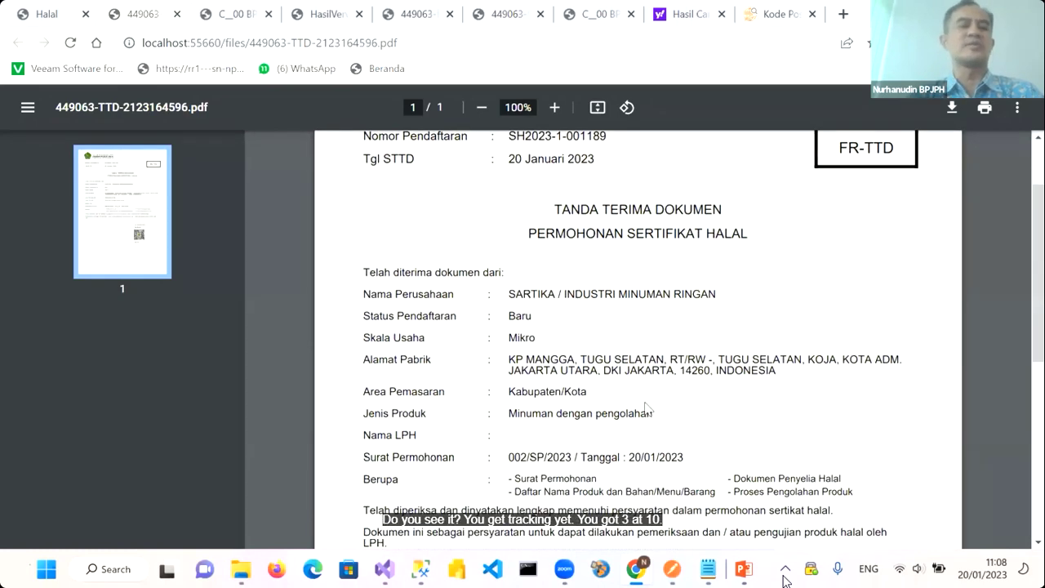
{"action": "left_click", "coordinate": [42, 26]}
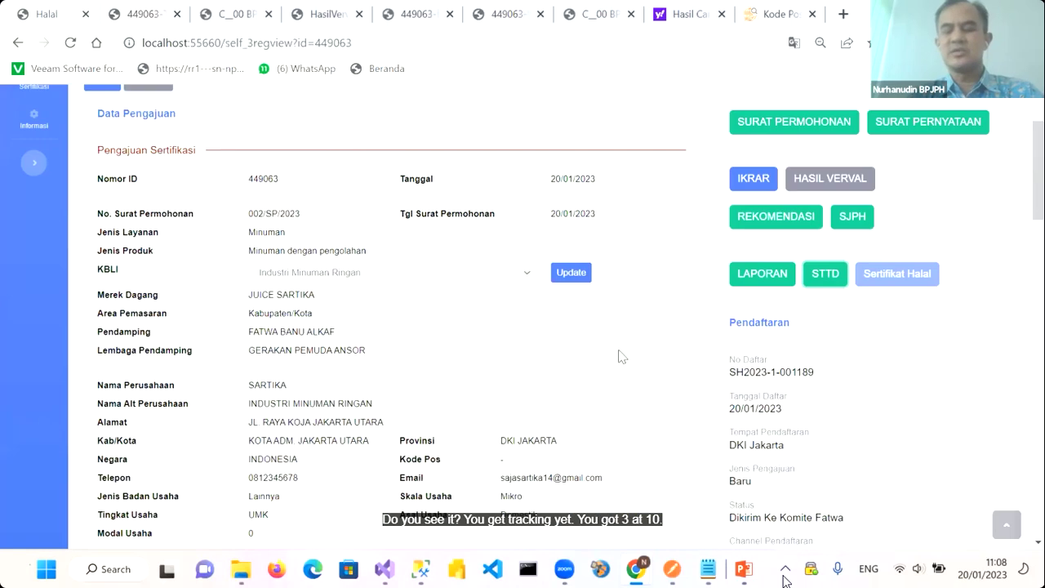
Review 449063's tracking history, noting the companion and BPJPH entries up to Dikirim Ke Komite Fatwa
{"action": "scroll", "coordinate": [618, 356], "scroll_direction": "down", "scroll_amount": 3}
{"action": "scroll", "coordinate": [645, 351], "scroll_direction": "down", "scroll_amount": 1}
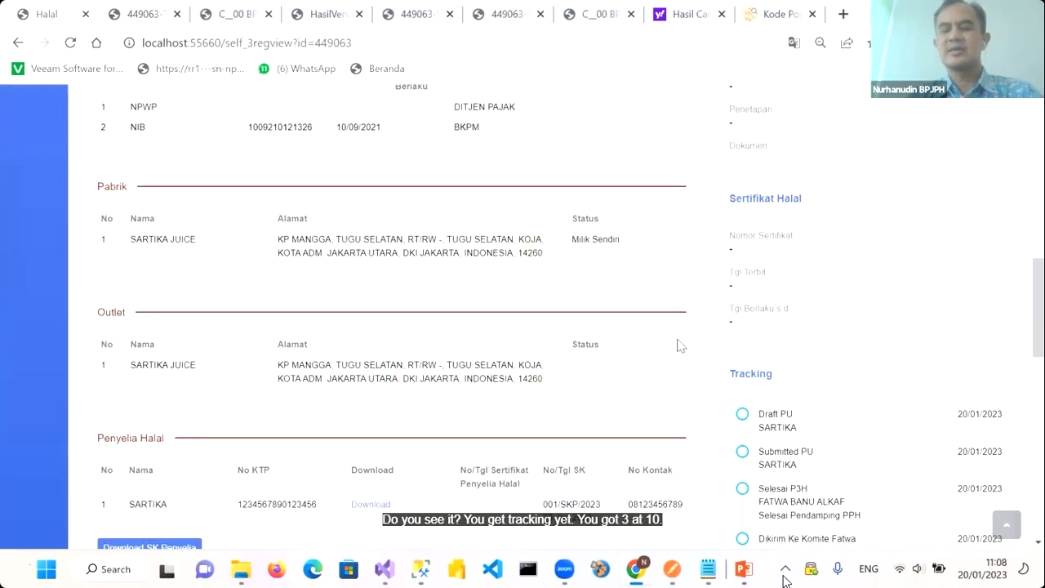
{"action": "scroll", "coordinate": [727, 314], "scroll_direction": "down", "scroll_amount": 2}
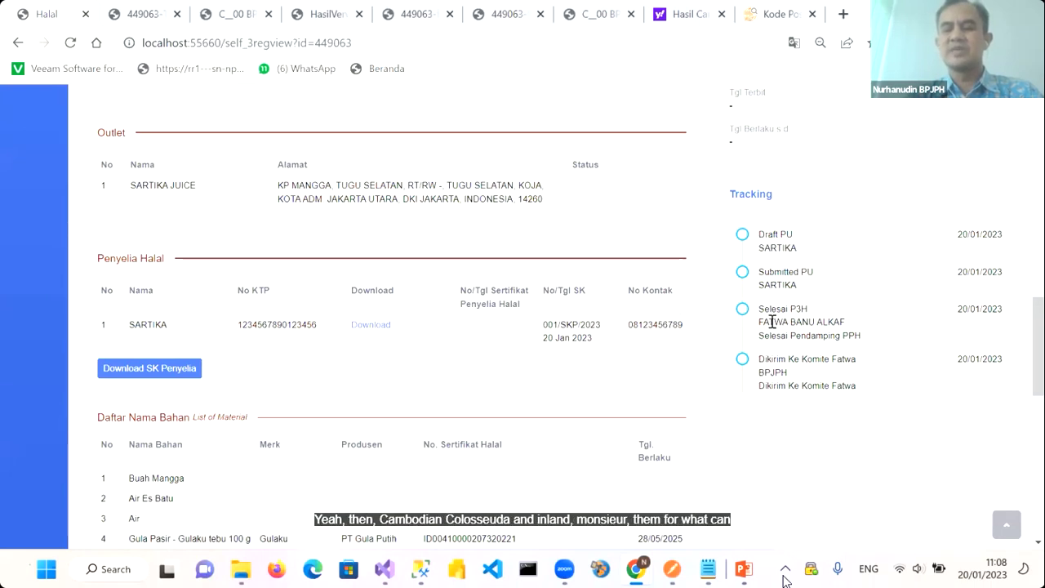
{"action": "left_click_drag", "start_coordinate": [763, 321], "coordinate": [831, 318]}
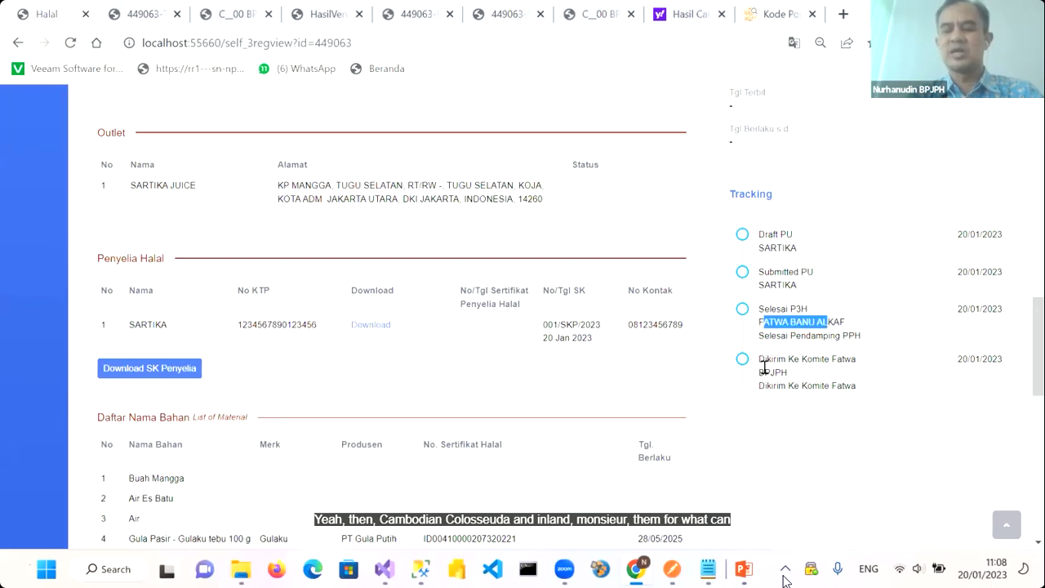
{"action": "left_click_drag", "start_coordinate": [765, 369], "coordinate": [798, 372]}
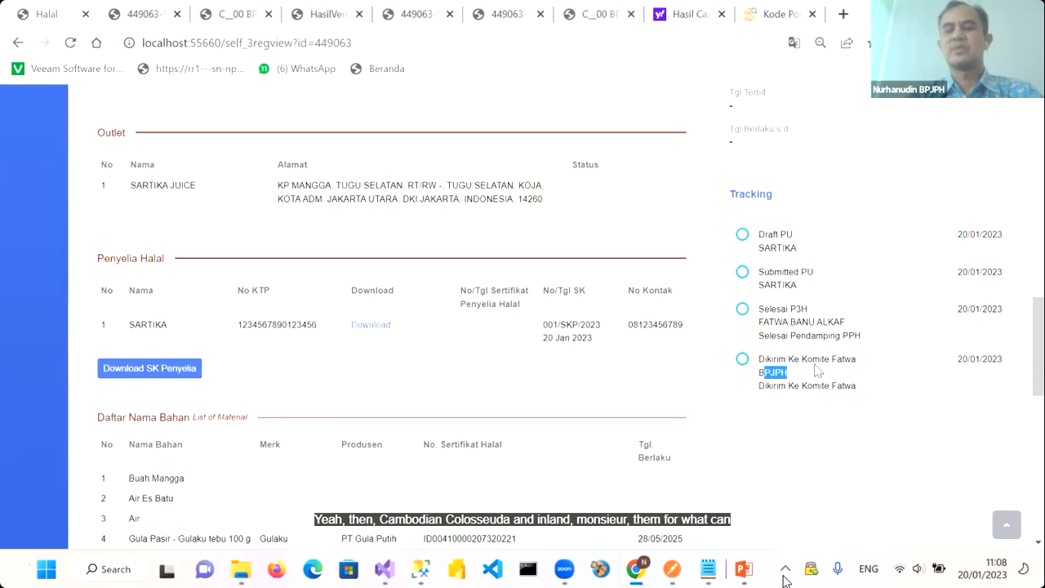
Log out of the applicant account from the profile menu
{"action": "scroll", "coordinate": [852, 365], "scroll_direction": "up", "scroll_amount": 7}
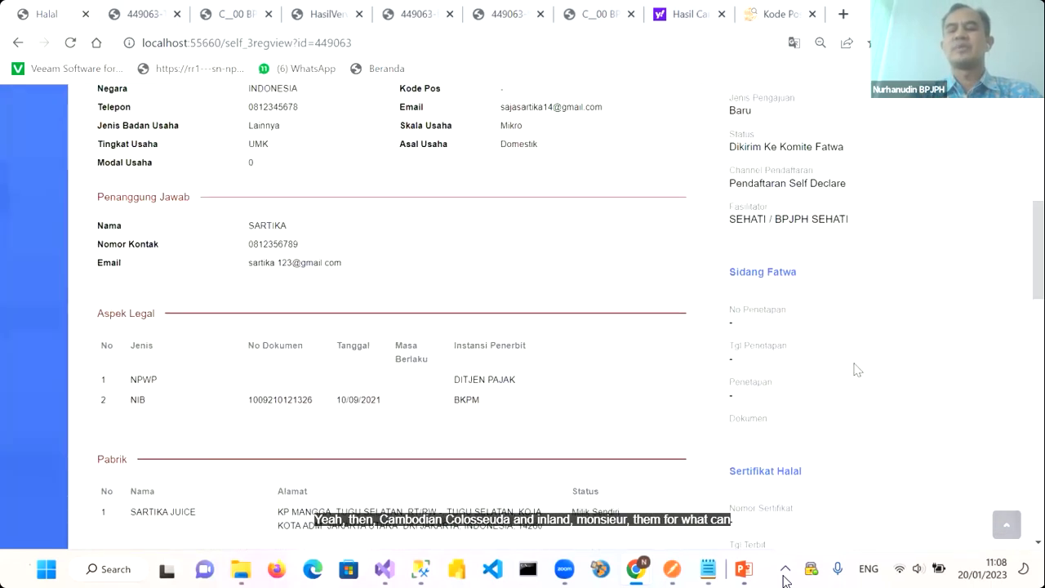
{"action": "scroll", "coordinate": [857, 370], "scroll_direction": "up", "scroll_amount": 4}
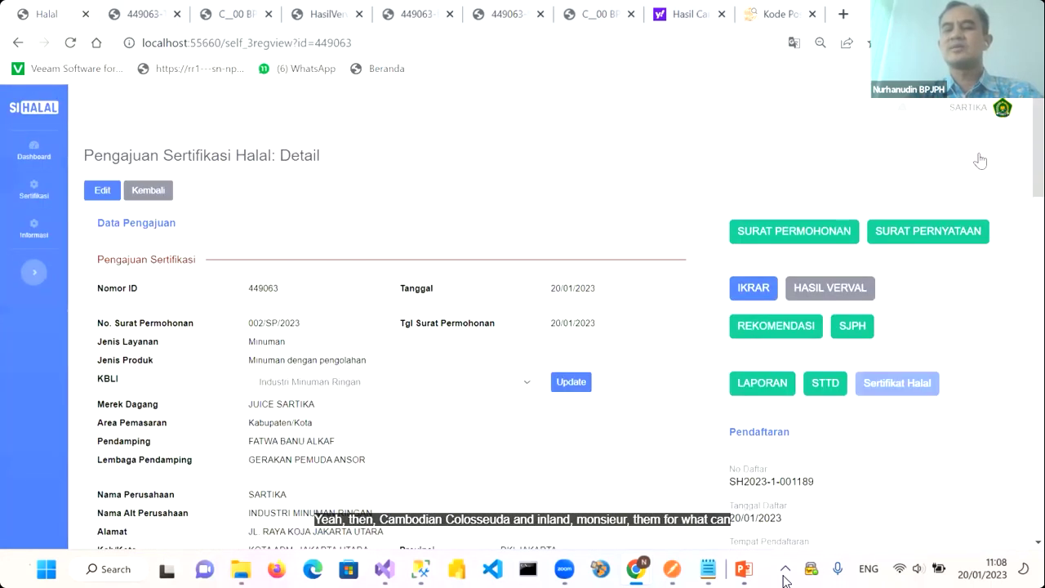
{"action": "mouse_move", "coordinate": [964, 175]}
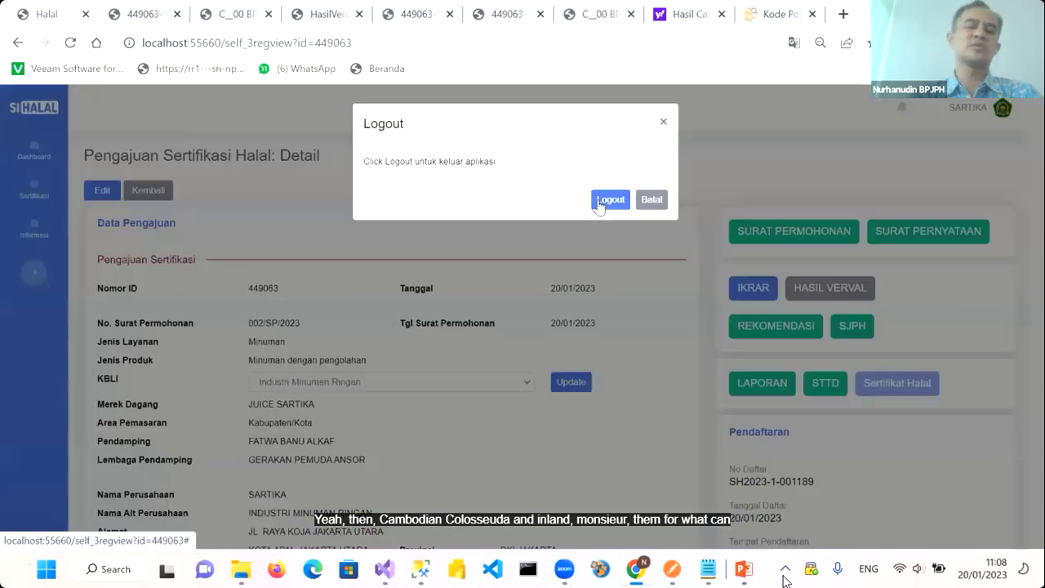
{"action": "left_click", "coordinate": [603, 203]}
Sign in to SIHALAL with the fatwa committee member's username and password
{"action": "left_click", "coordinate": [608, 231]}
{"action": "type", "text": "KE1"}
{"action": "left_click", "coordinate": [617, 280]}
{"action": "type", "text": "•••"}
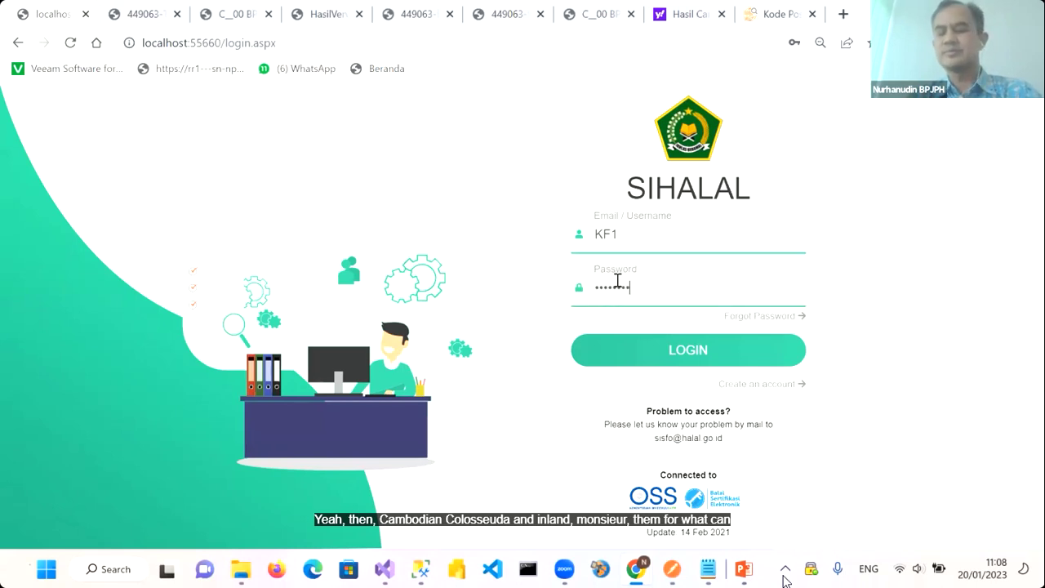
{"action": "left_click", "coordinate": [678, 359]}
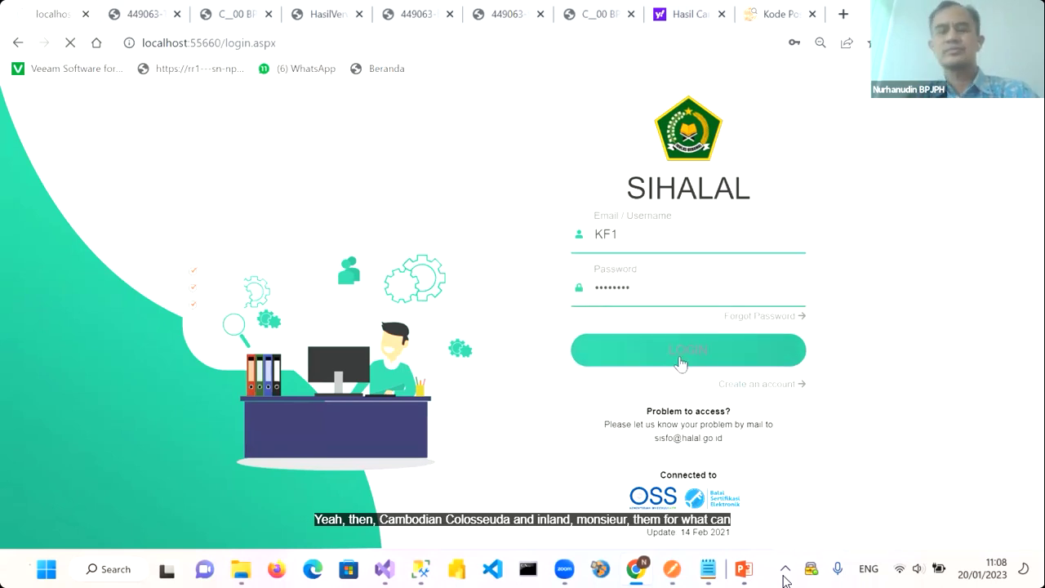
Open Proses Sidang Komite Fatwa and fetch the applications awaiting a hearing
{"action": "left_click", "coordinate": [33, 196]}
{"action": "left_click", "coordinate": [103, 210]}
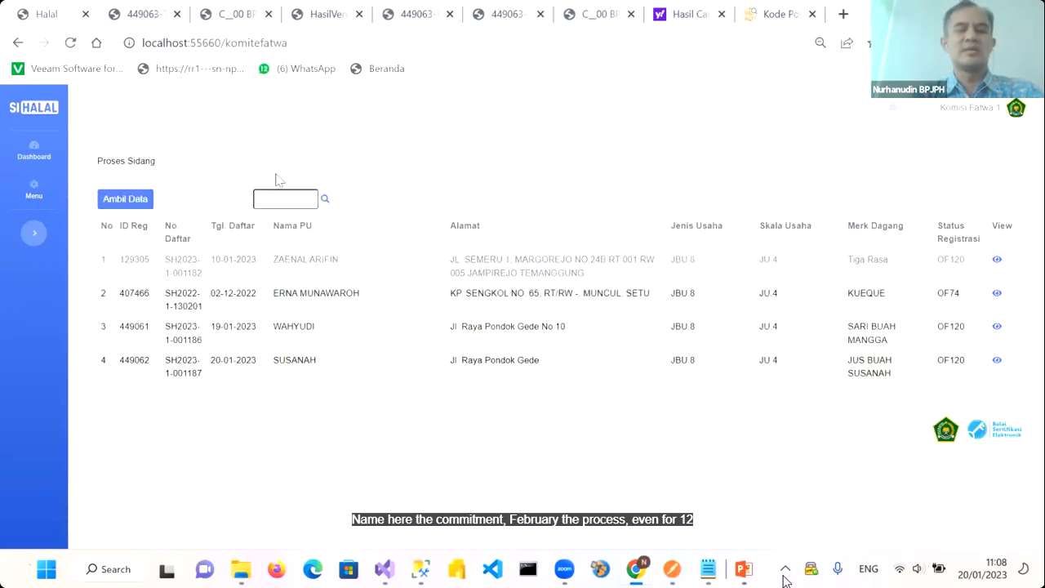
{"action": "left_click", "coordinate": [135, 203]}
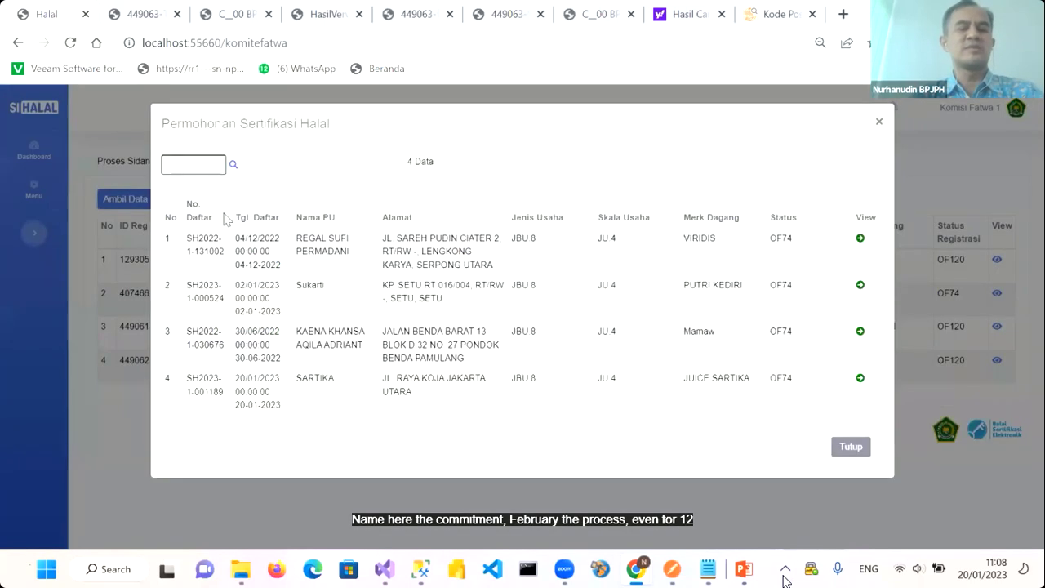
Add the JUICE SARTIKA application 449063 to the hearing list and open its hearing page
{"action": "left_click", "coordinate": [325, 248]}
{"action": "left_click", "coordinate": [223, 389]}
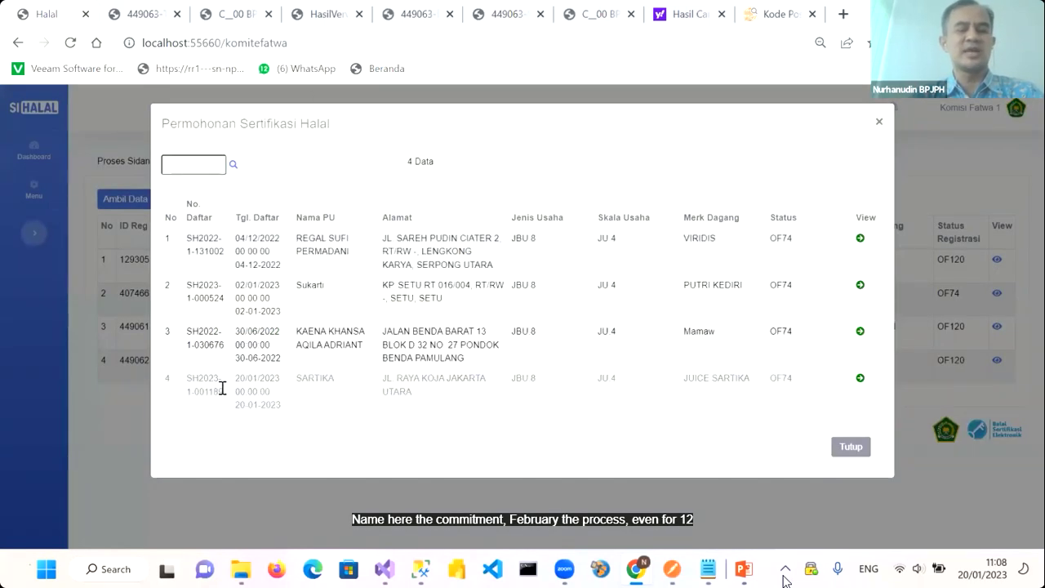
{"action": "left_click", "coordinate": [859, 378]}
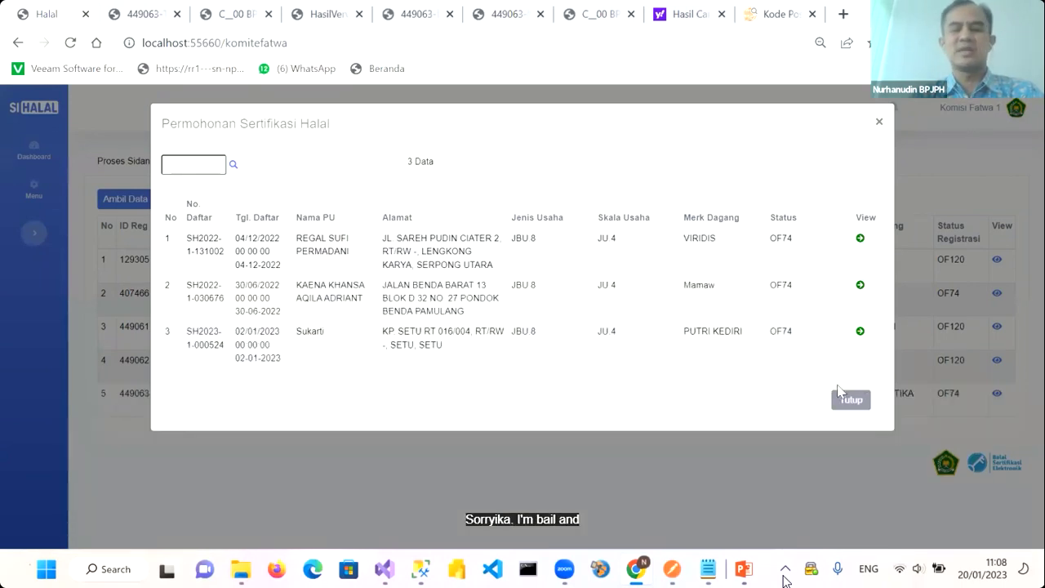
{"action": "left_click", "coordinate": [853, 400]}
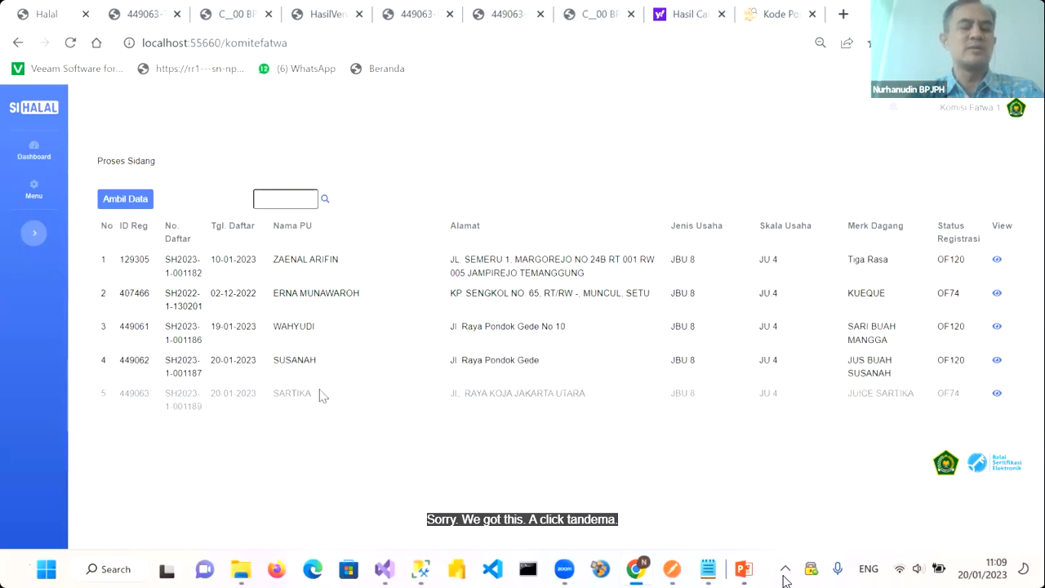
{"action": "left_click", "coordinate": [998, 395]}
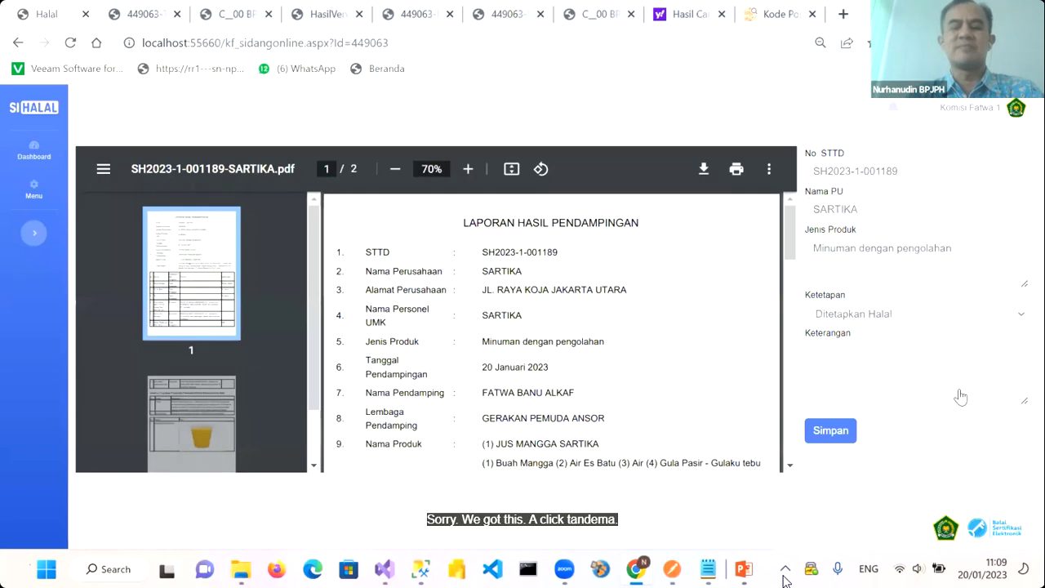
Set the Ketetapan ruling for application 449063 to Ditetapkan Halal and save it
{"action": "scroll", "coordinate": [605, 323], "scroll_direction": "down", "scroll_amount": 10}
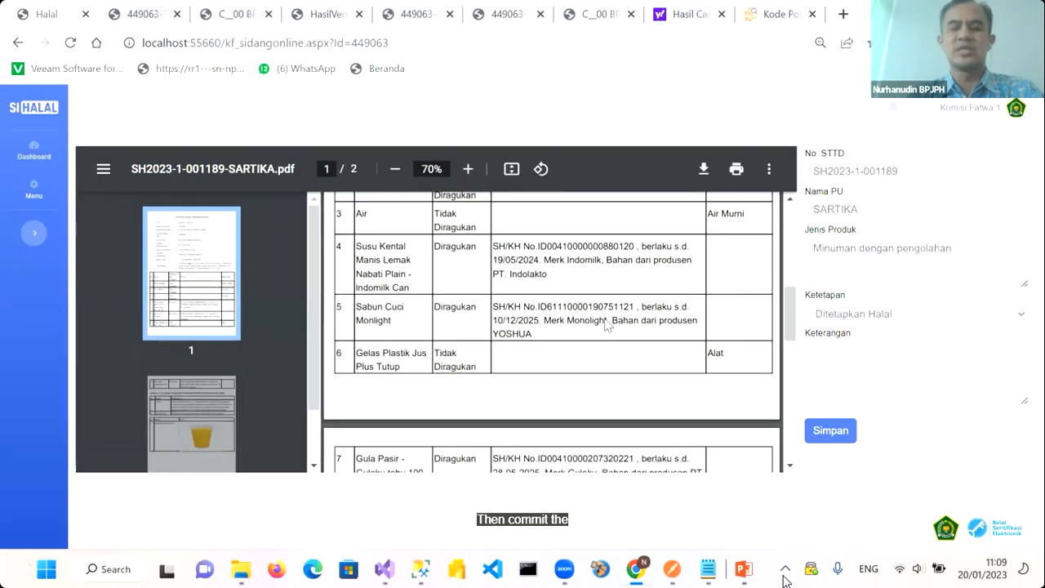
{"action": "scroll", "coordinate": [606, 323], "scroll_direction": "up", "scroll_amount": 6}
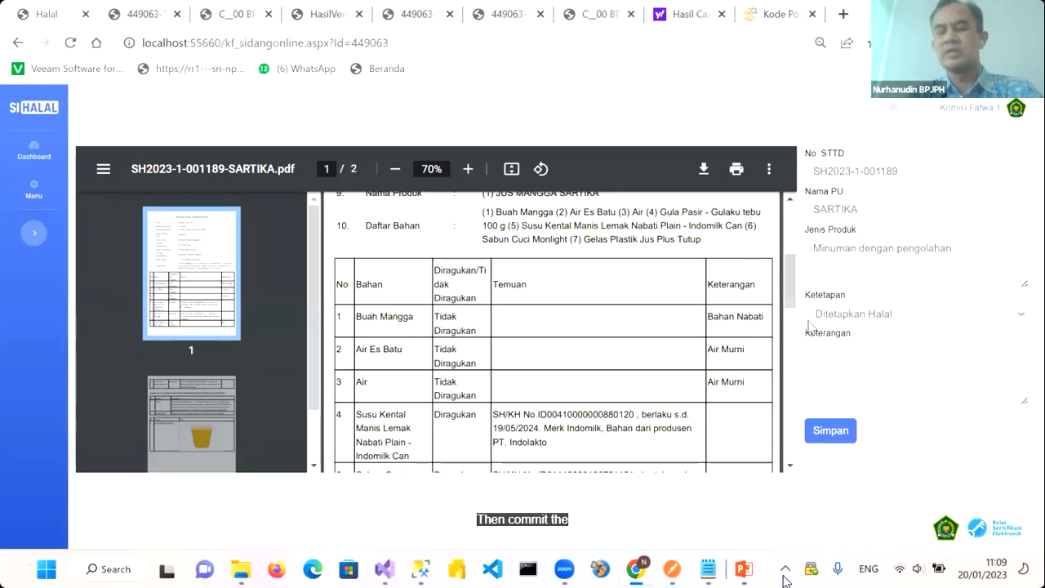
{"action": "left_click", "coordinate": [894, 319]}
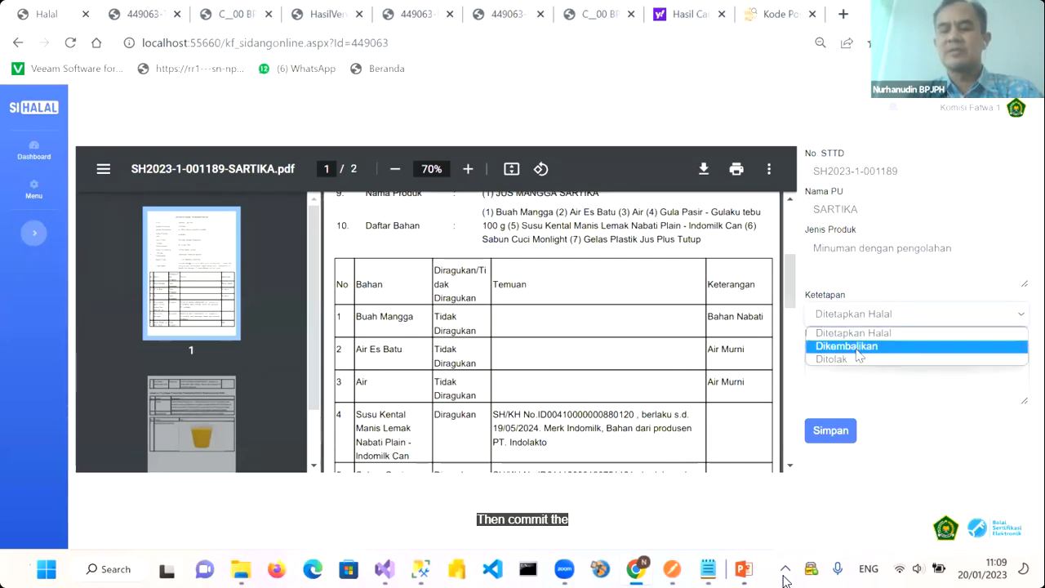
{"action": "left_click", "coordinate": [840, 333]}
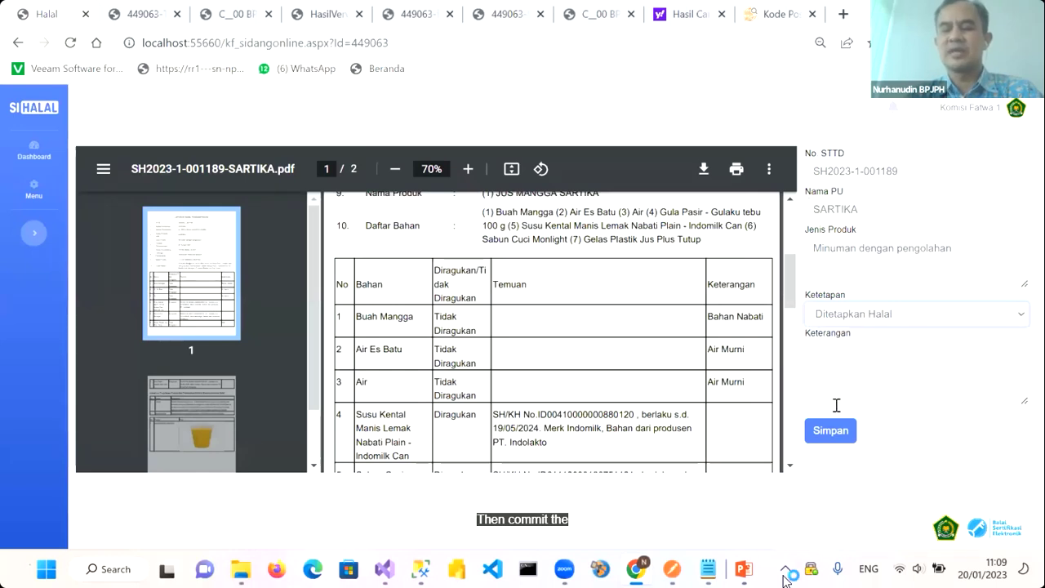
{"action": "left_click", "coordinate": [830, 433]}
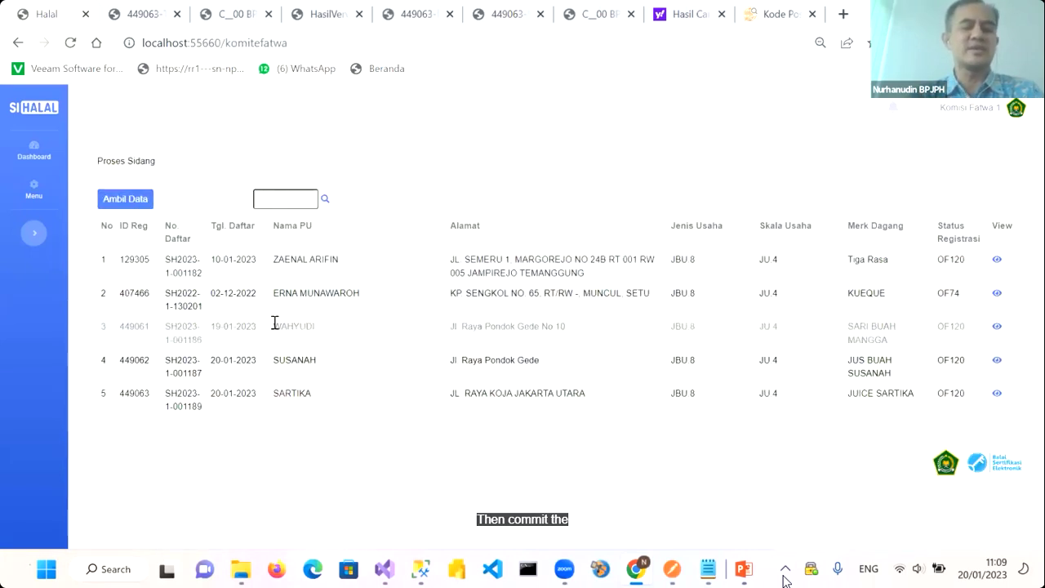
Browse to C:\00 BPJPH\Aplikasi\SIHALAL\SIHALALv4\pLayan3\files and sort by Date modified, newest first
{"action": "left_click", "coordinate": [241, 569]}
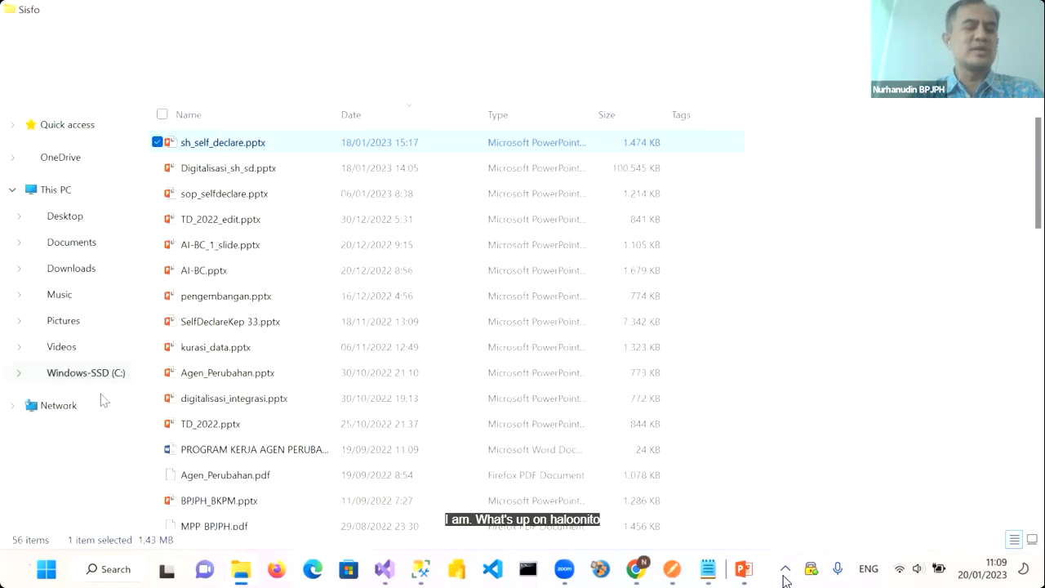
{"action": "left_click", "coordinate": [115, 372]}
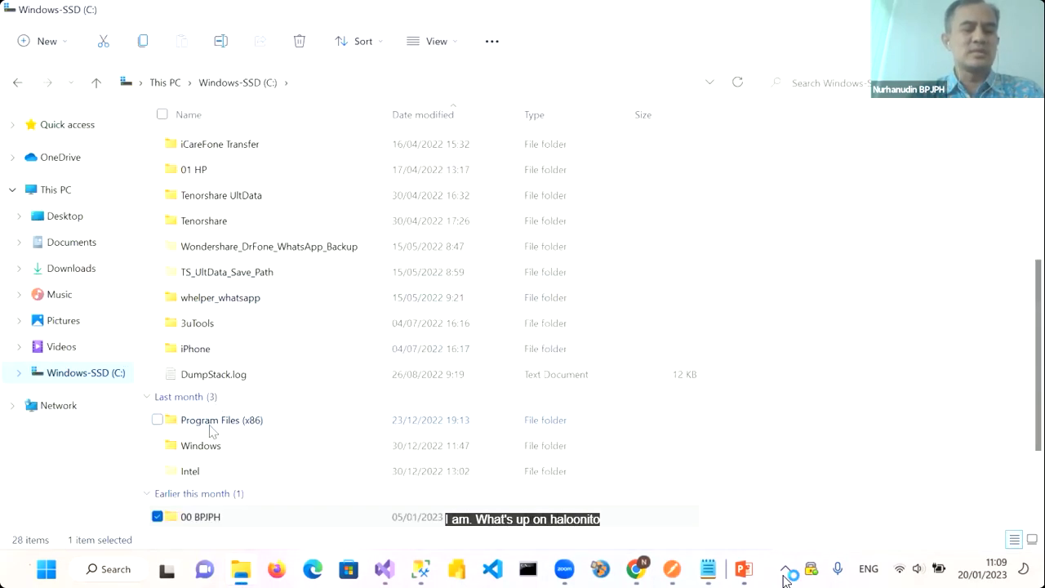
{"action": "double_click", "coordinate": [209, 513]}
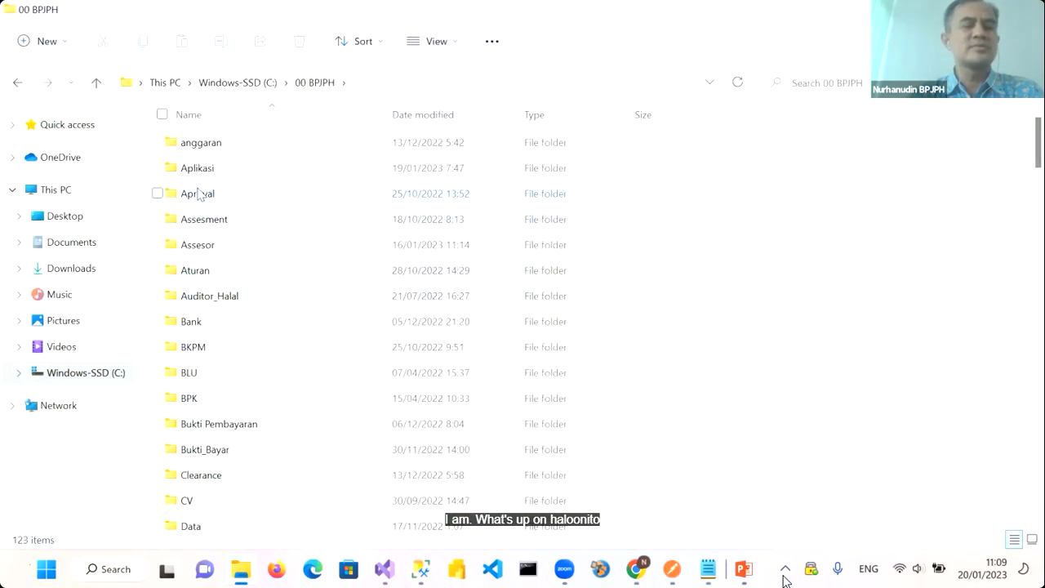
{"action": "double_click", "coordinate": [196, 170]}
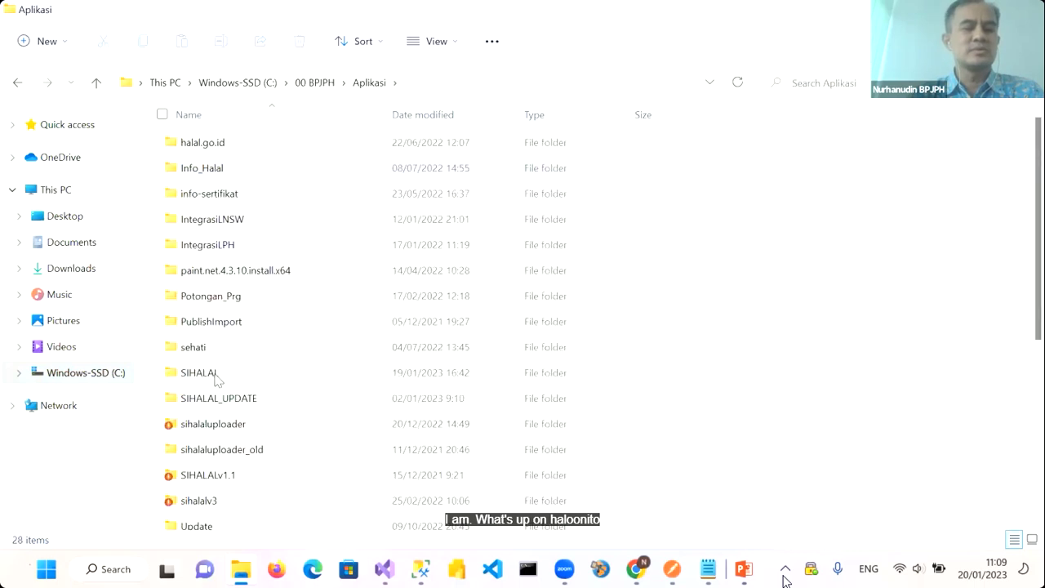
{"action": "double_click", "coordinate": [215, 369]}
{"action": "double_click", "coordinate": [217, 144]}
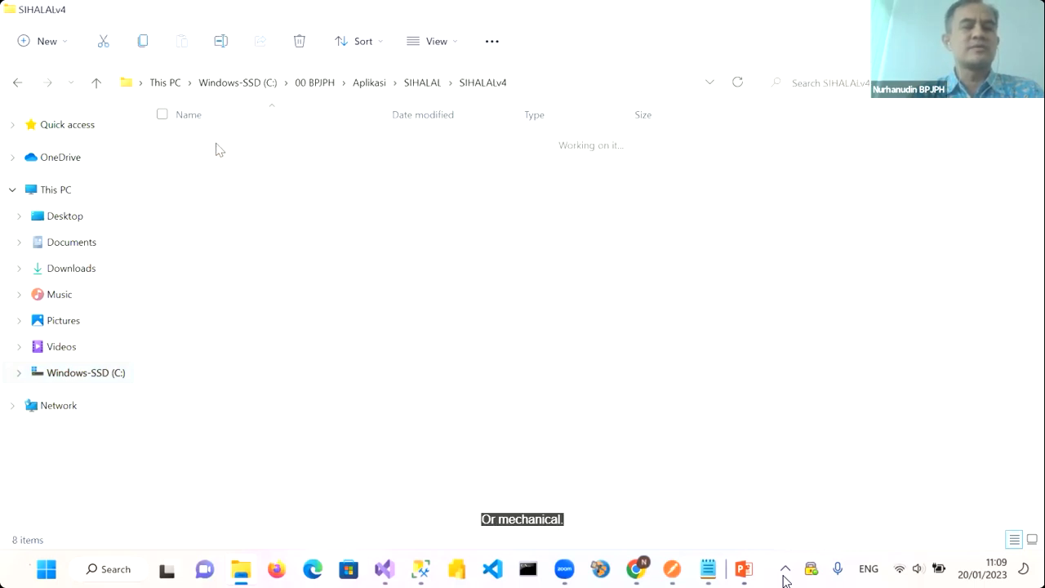
{"action": "double_click", "coordinate": [214, 223]}
{"action": "scroll", "coordinate": [237, 427], "scroll_direction": "down", "scroll_amount": 2}
{"action": "scroll", "coordinate": [238, 427], "scroll_direction": "down", "scroll_amount": 3}
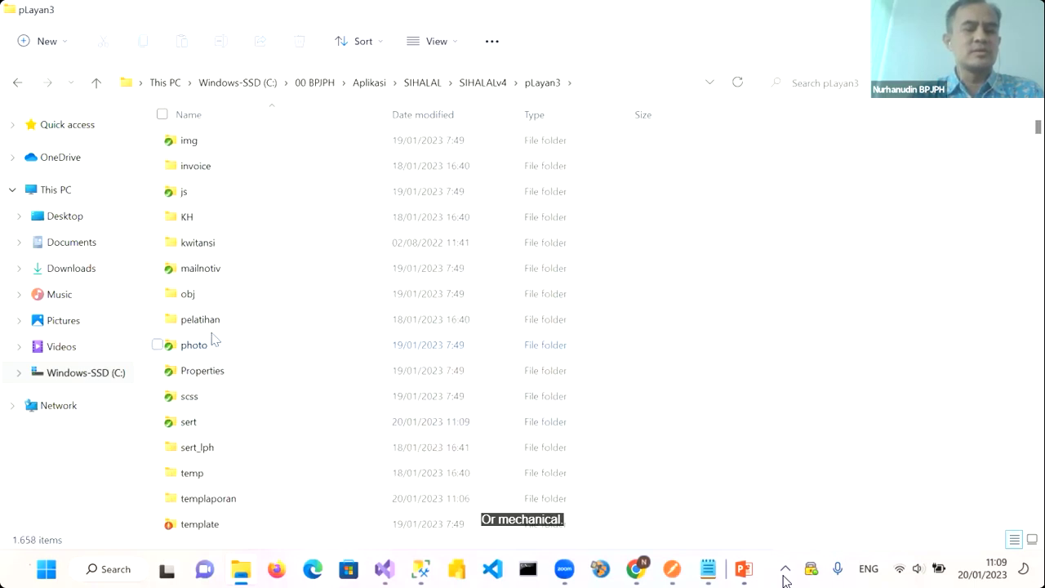
{"action": "scroll", "coordinate": [206, 335], "scroll_direction": "up", "scroll_amount": 2}
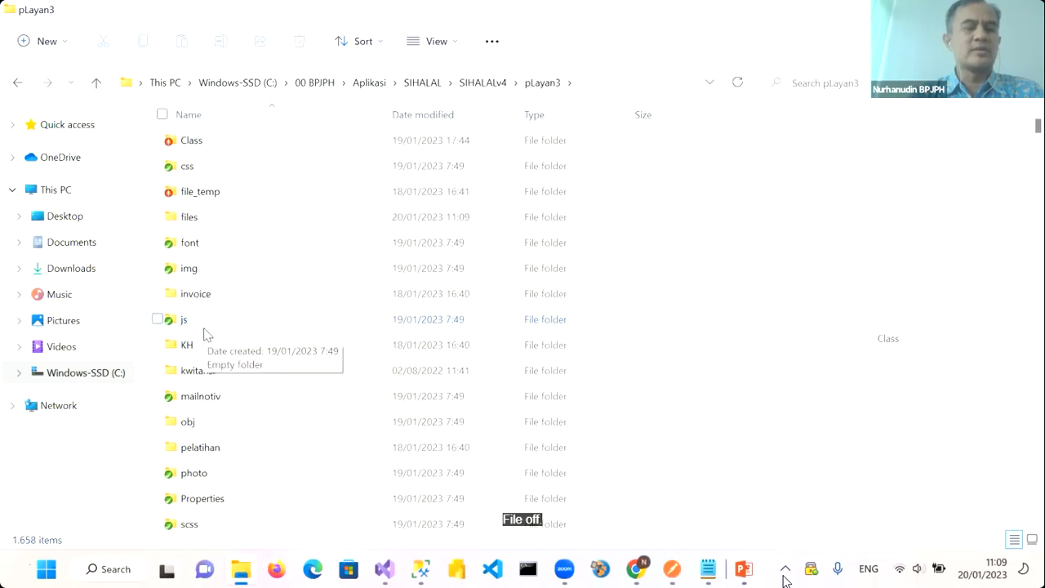
{"action": "double_click", "coordinate": [193, 230]}
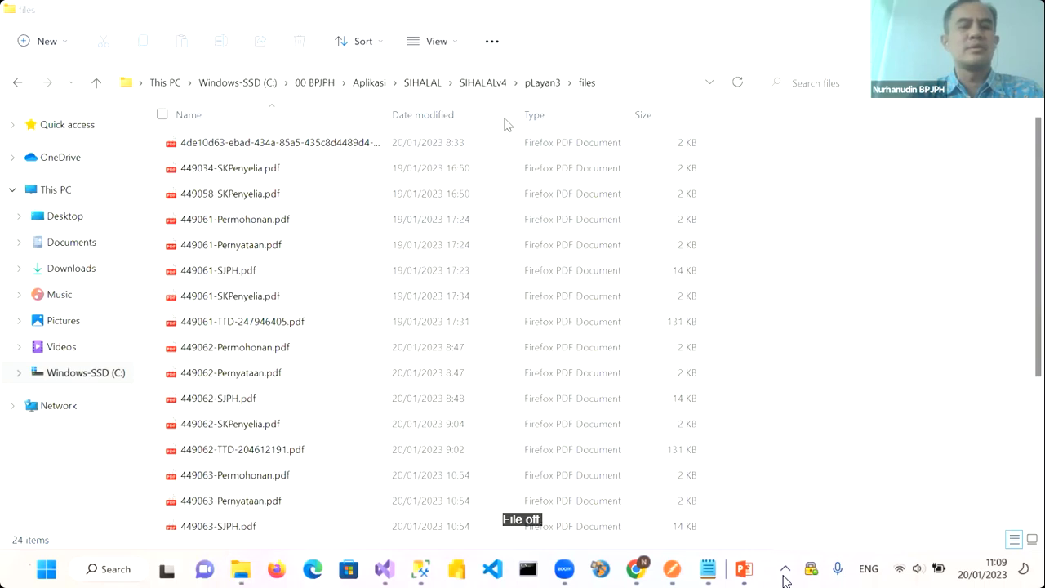
{"action": "left_click", "coordinate": [415, 118]}
{"action": "double_click", "coordinate": [252, 143]}
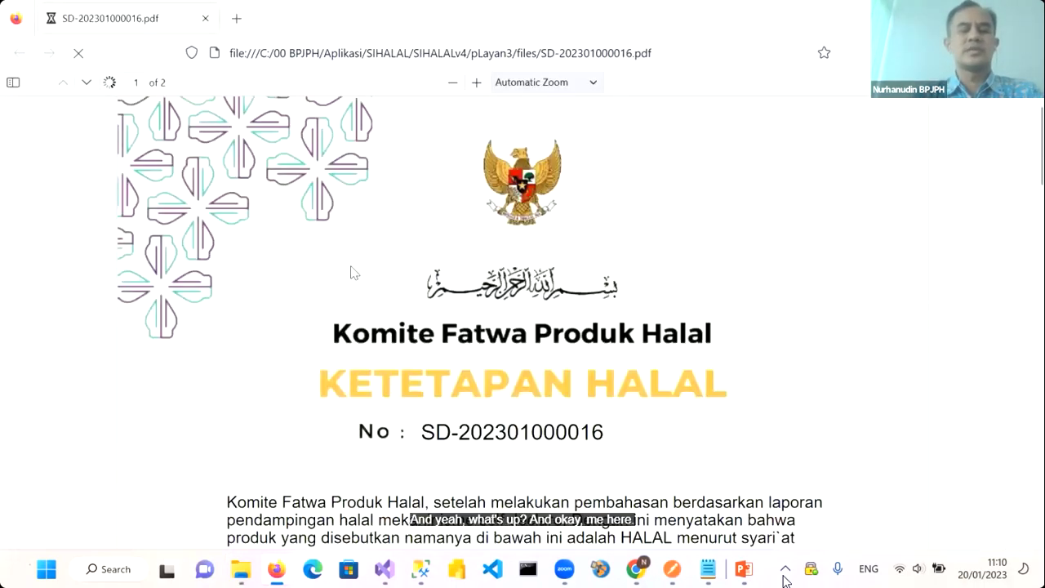
{"action": "scroll", "coordinate": [353, 273], "scroll_direction": "down", "scroll_amount": 2}
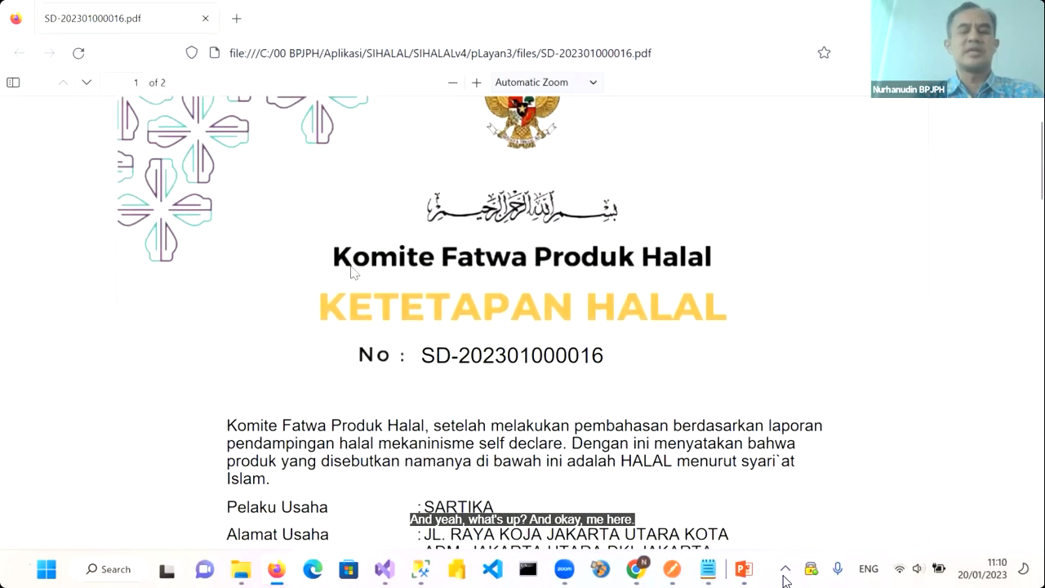
{"action": "scroll", "coordinate": [354, 273], "scroll_direction": "up", "scroll_amount": 1}
{"action": "scroll", "coordinate": [417, 368], "scroll_direction": "down", "scroll_amount": 4}
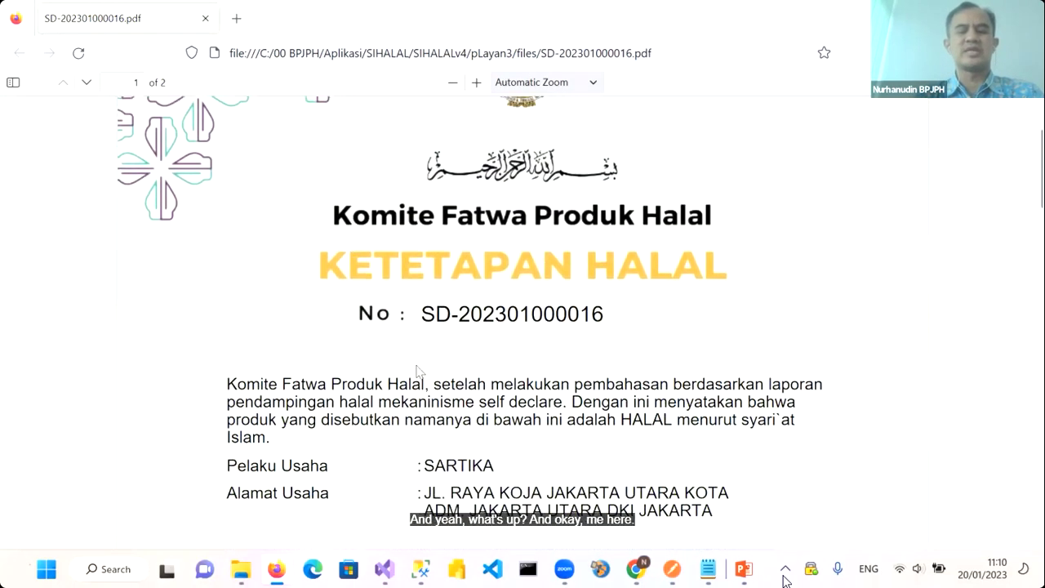
{"action": "scroll", "coordinate": [418, 374], "scroll_direction": "up", "scroll_amount": 2}
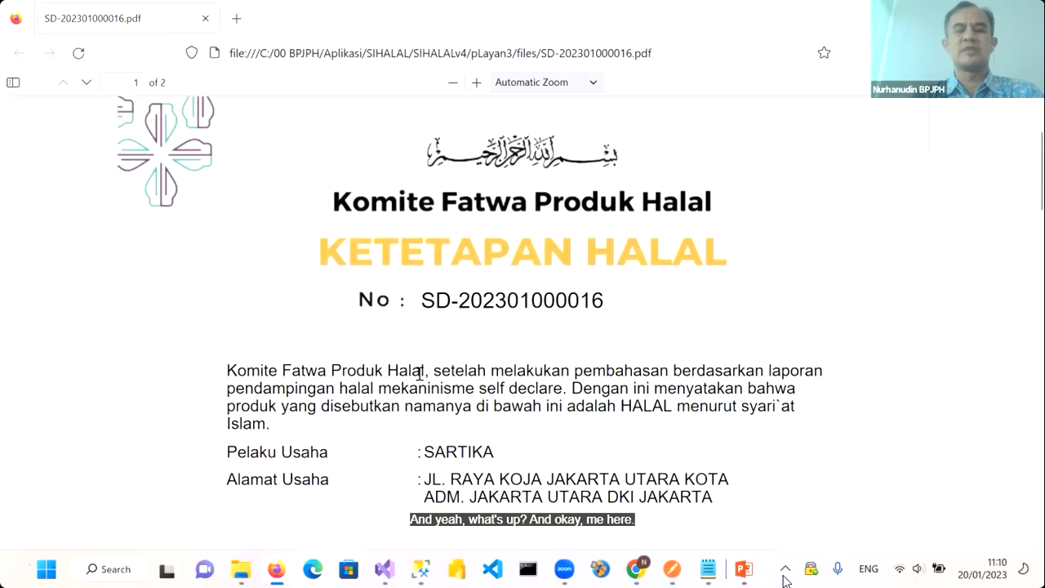
{"action": "scroll", "coordinate": [437, 175], "scroll_direction": "down", "scroll_amount": 1}
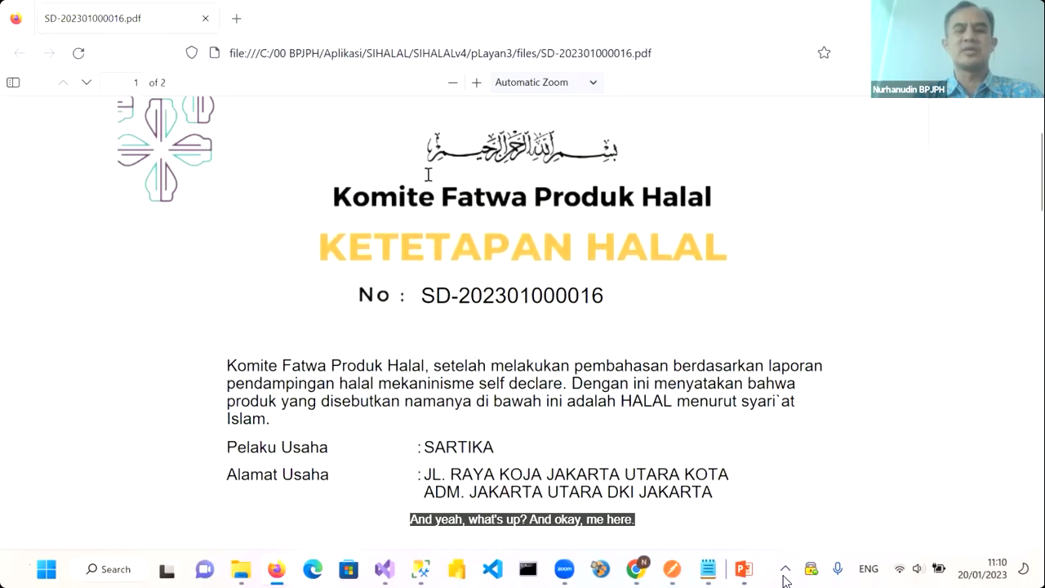
{"action": "scroll", "coordinate": [496, 283], "scroll_direction": "down", "scroll_amount": 3}
{"action": "scroll", "coordinate": [469, 313], "scroll_direction": "down", "scroll_amount": 1}
{"action": "scroll", "coordinate": [467, 306], "scroll_direction": "down", "scroll_amount": 3}
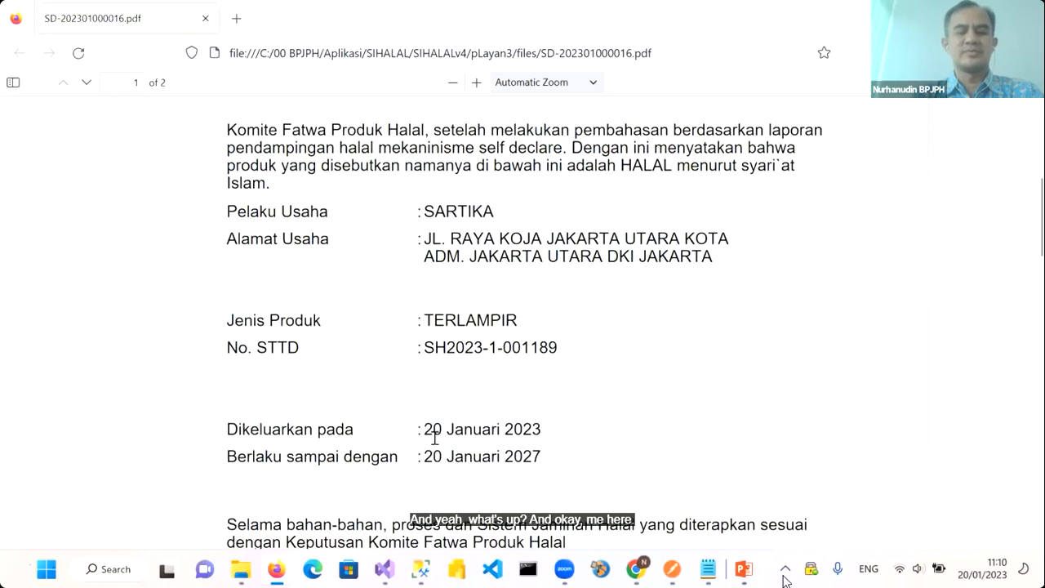
{"action": "scroll", "coordinate": [63, 147], "scroll_direction": "up", "scroll_amount": 4}
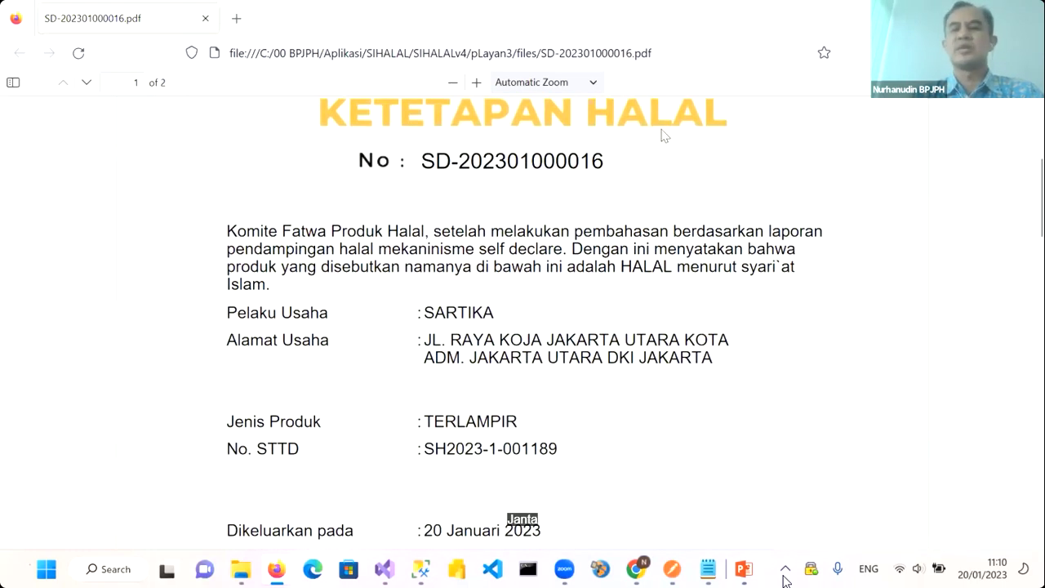
{"action": "left_click", "coordinate": [786, 581]}
Return to SIHALAL in Chrome and log out of the fatwa committee account
{"action": "key", "text": "alt+Tab"}
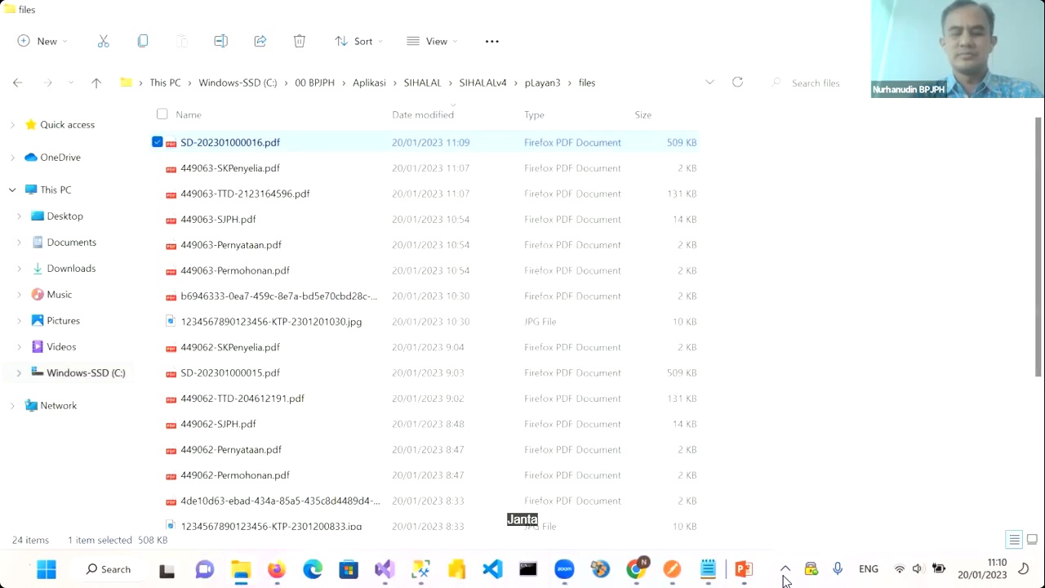
{"action": "left_click", "coordinate": [638, 568]}
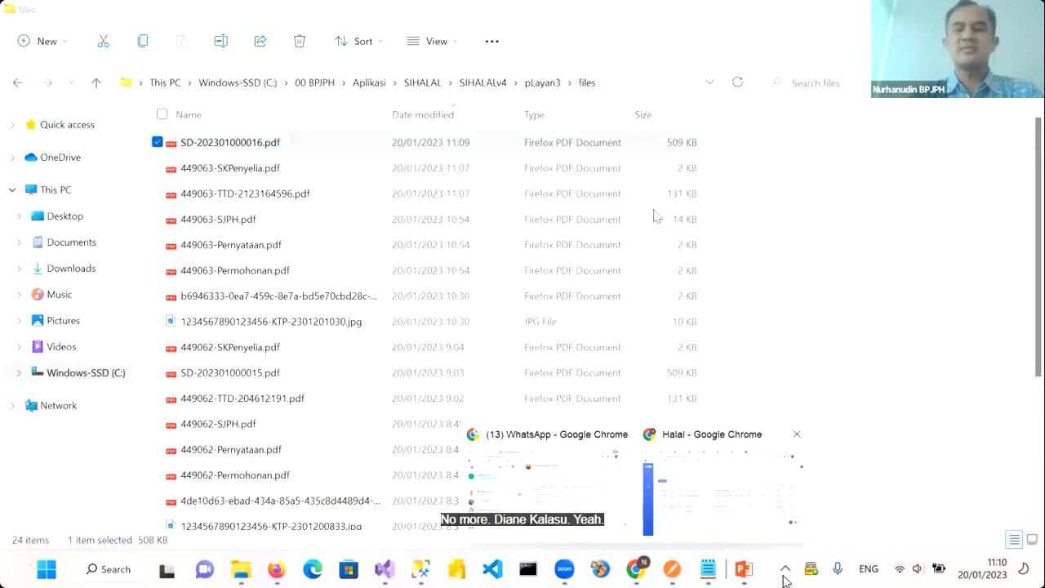
{"action": "left_click", "coordinate": [697, 514]}
{"action": "left_click", "coordinate": [1015, 113]}
{"action": "left_click", "coordinate": [972, 177]}
{"action": "left_click", "coordinate": [602, 205]}
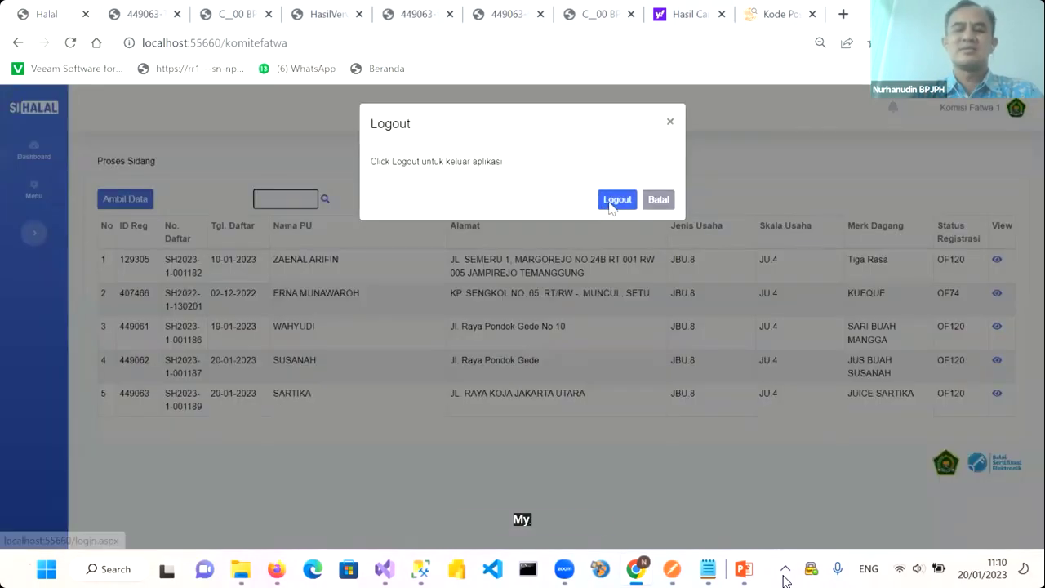
Sign in as the applicant using her saved e-mail address and password
{"action": "left_click", "coordinate": [610, 237]}
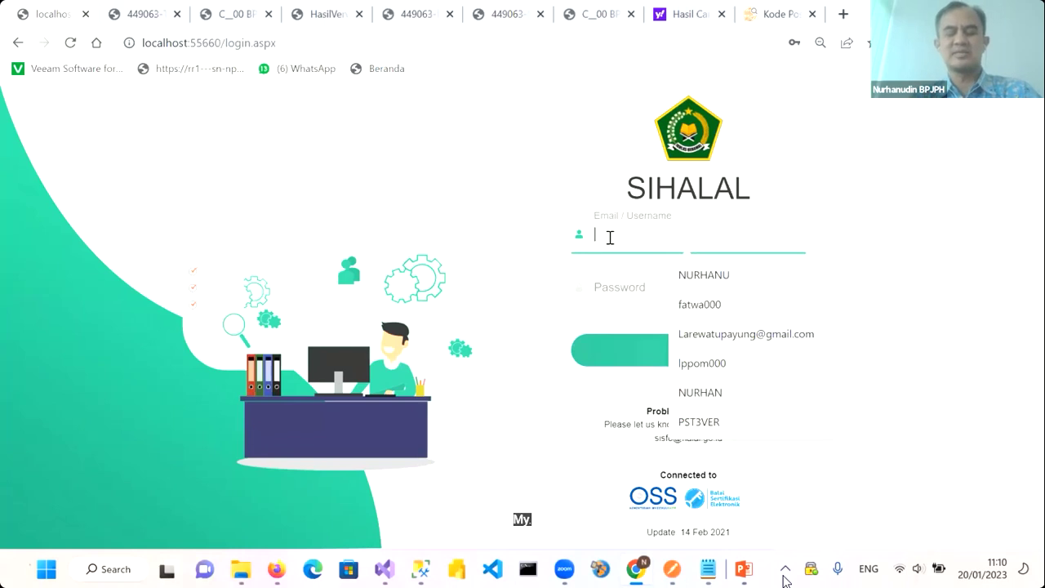
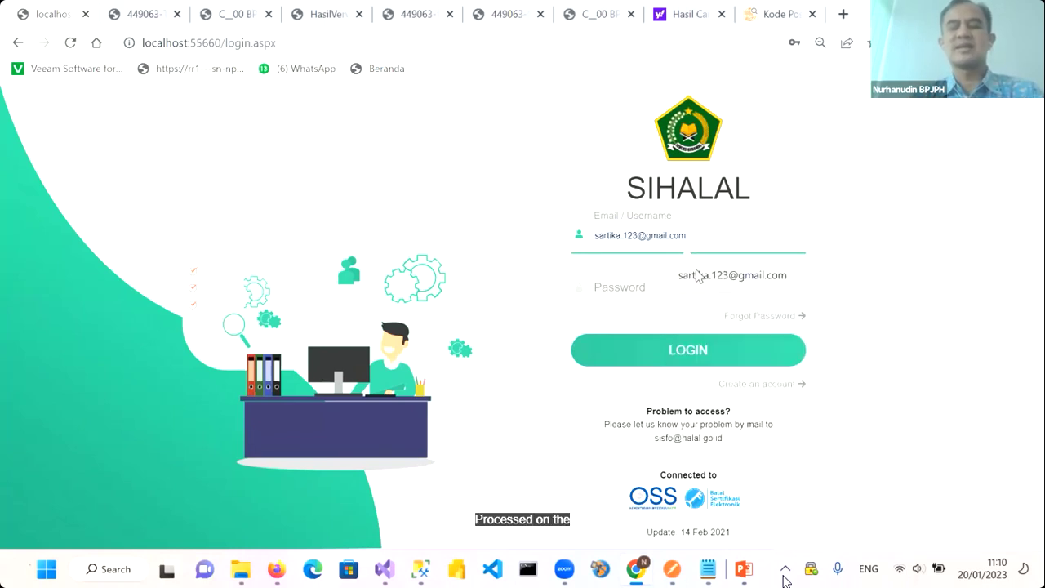
{"action": "left_click", "coordinate": [699, 275]}
{"action": "left_click", "coordinate": [621, 286]}
{"action": "type", "text": "••••••••"}
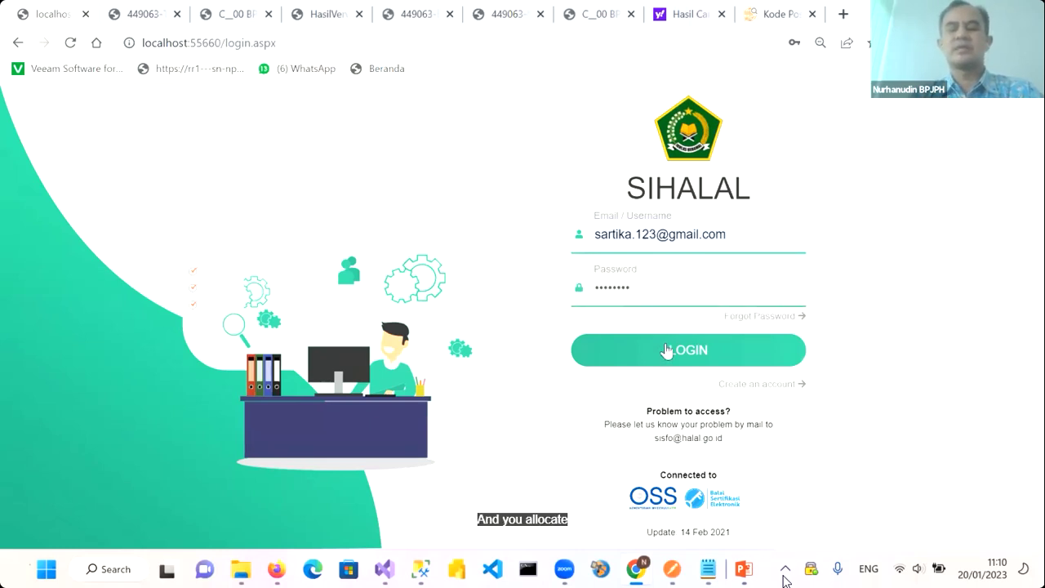
{"action": "left_click", "coordinate": [668, 350]}
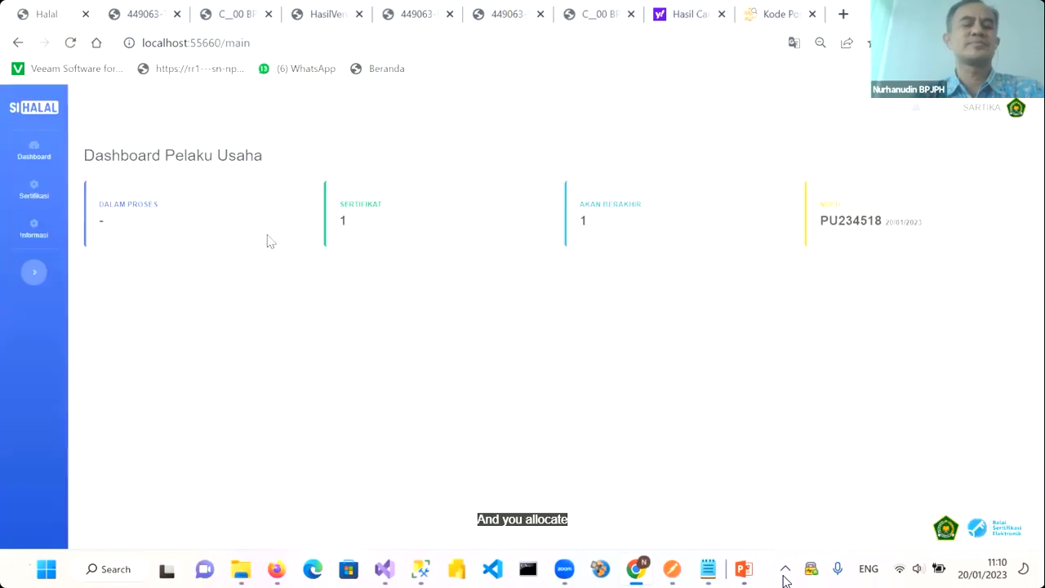
{"action": "left_click", "coordinate": [31, 194]}
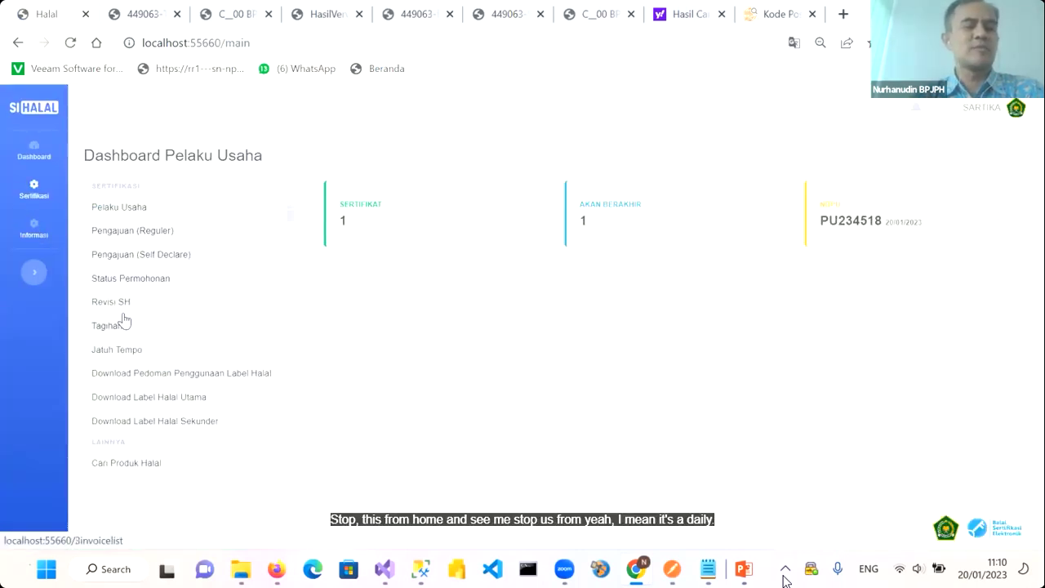
{"action": "left_click", "coordinate": [128, 280]}
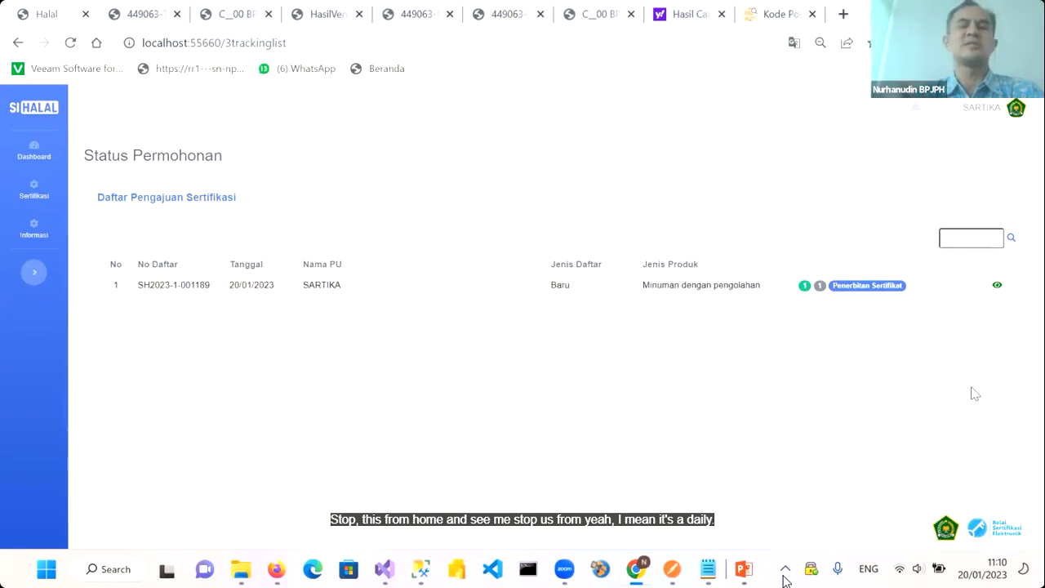
{"action": "left_click", "coordinate": [996, 287]}
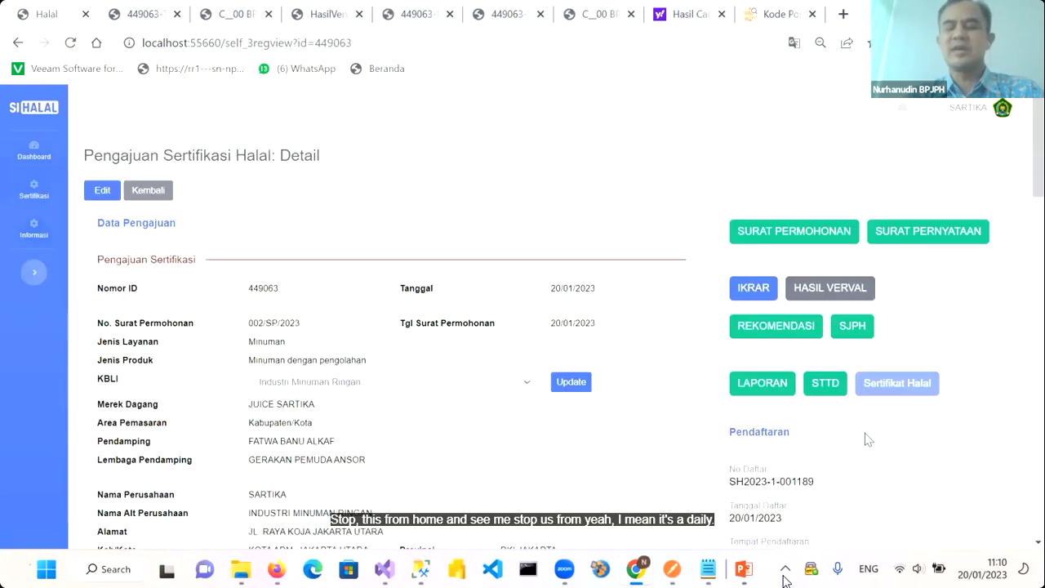
{"action": "scroll", "coordinate": [867, 439], "scroll_direction": "down", "scroll_amount": 6}
{"action": "scroll", "coordinate": [867, 439], "scroll_direction": "down", "scroll_amount": 4}
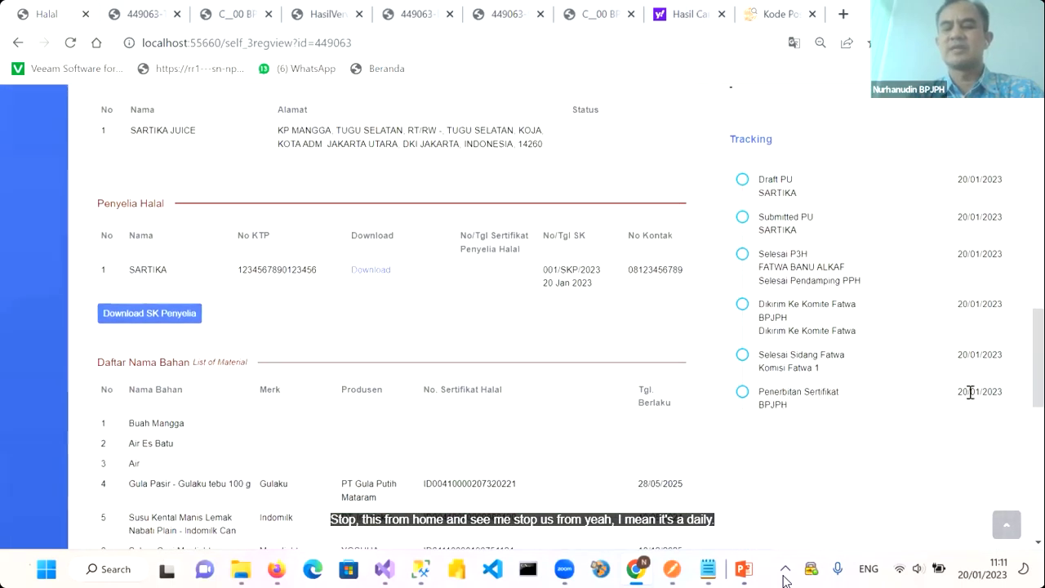
{"action": "scroll", "coordinate": [795, 416], "scroll_direction": "up", "scroll_amount": 2}
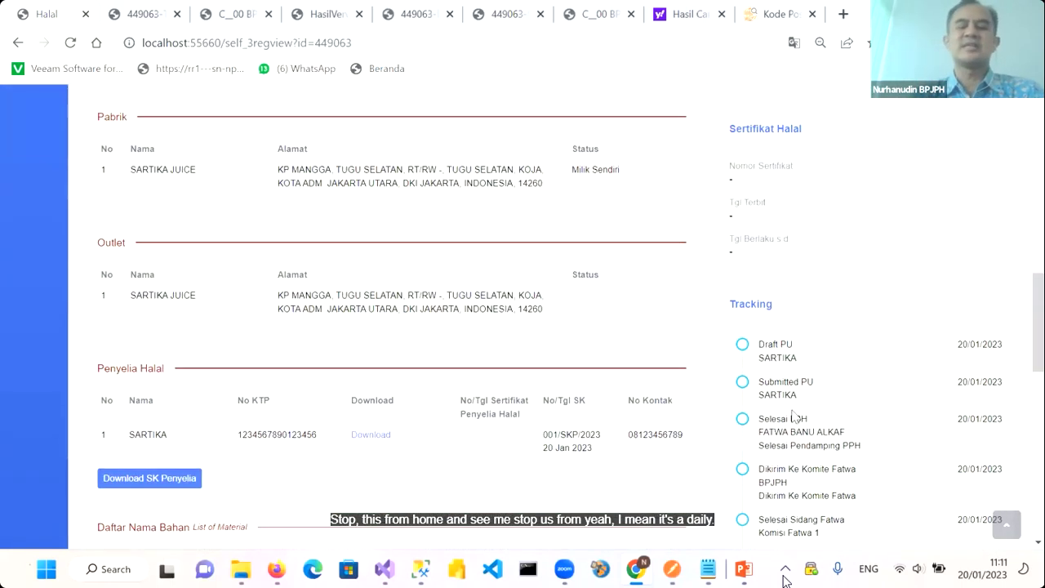
{"action": "scroll", "coordinate": [794, 418], "scroll_direction": "up", "scroll_amount": 1}
{"action": "scroll", "coordinate": [795, 416], "scroll_direction": "up", "scroll_amount": 4}
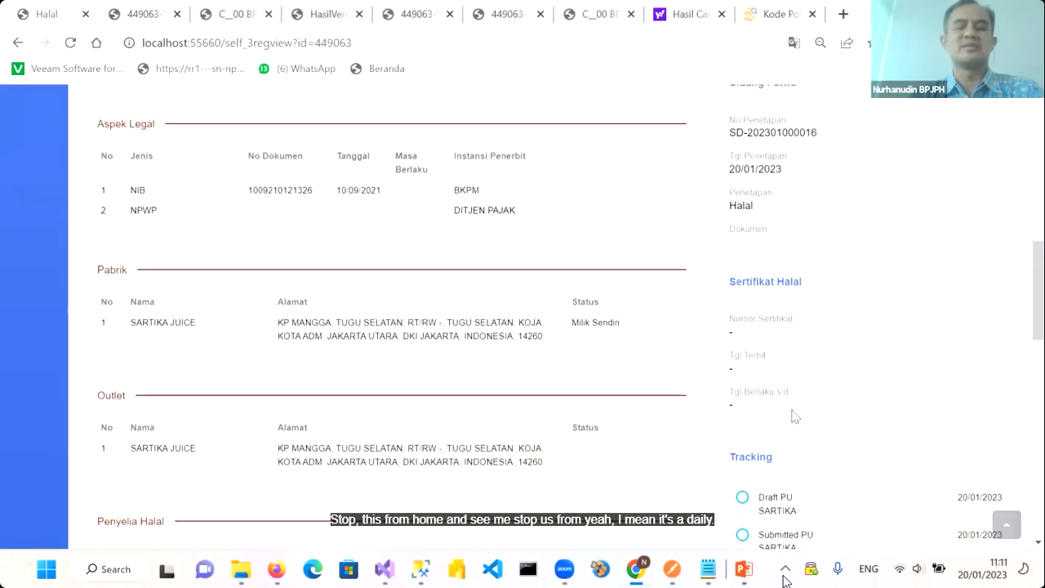
{"action": "scroll", "coordinate": [555, 301], "scroll_direction": "up", "scroll_amount": 7}
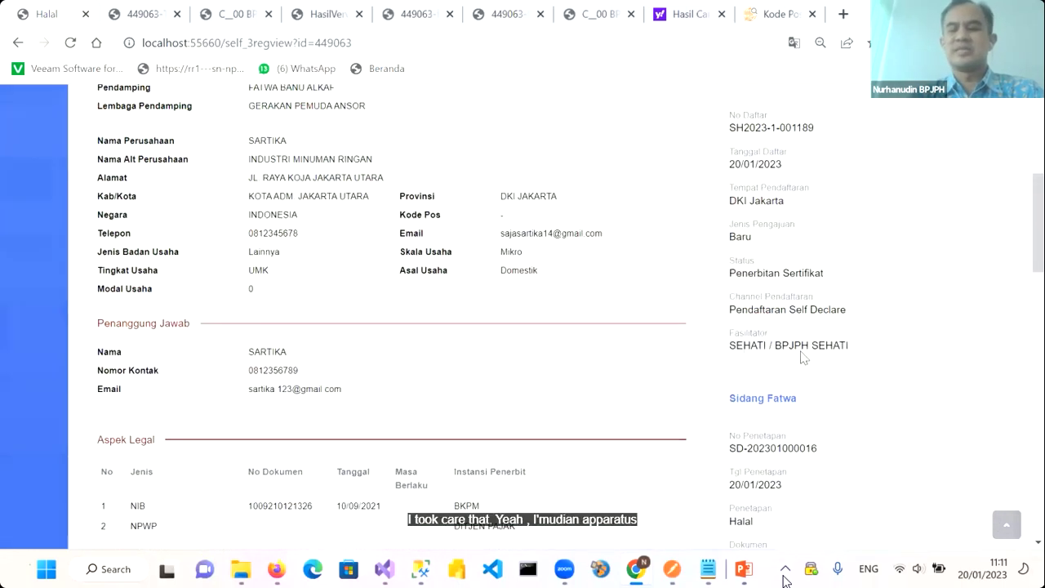
{"action": "scroll", "coordinate": [702, 317], "scroll_direction": "up", "scroll_amount": 1}
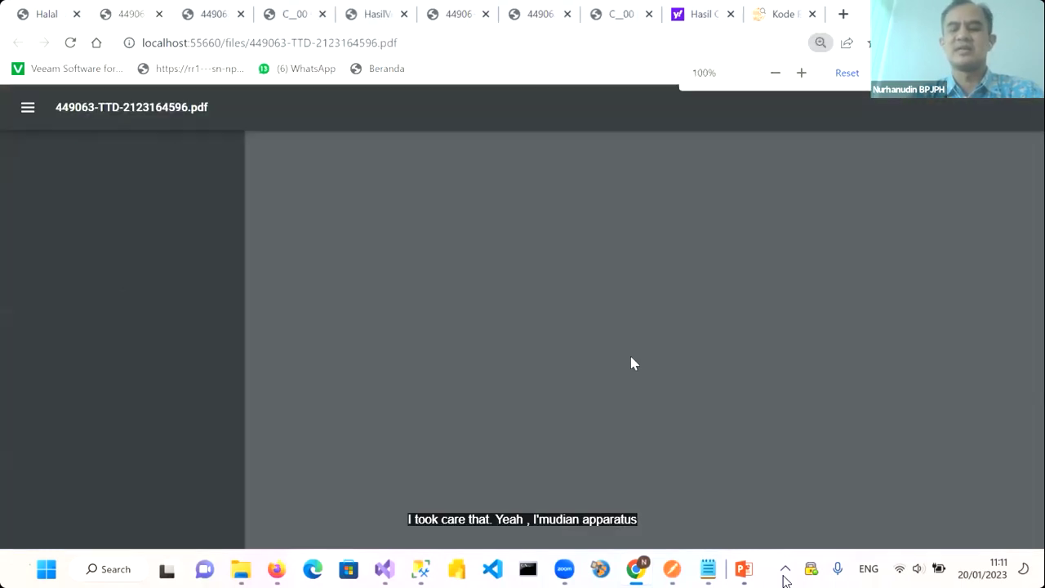
Go back from the receipt PDF to the application details and open the Ikrar-449063.pdf declaration
{"action": "scroll", "coordinate": [633, 362], "scroll_direction": "down", "scroll_amount": 5}
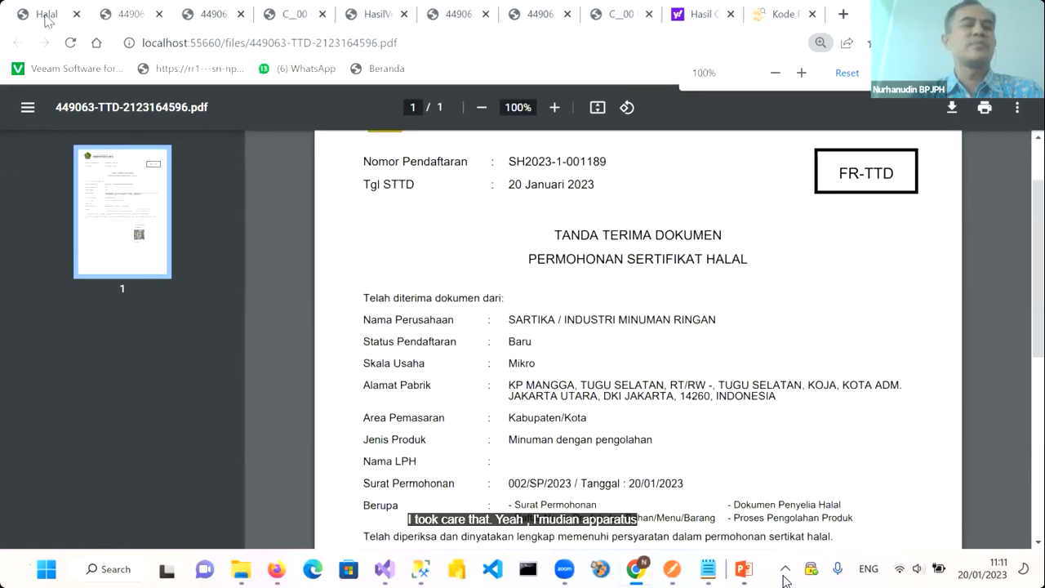
{"action": "scroll", "coordinate": [749, 282], "scroll_direction": "up", "scroll_amount": 7}
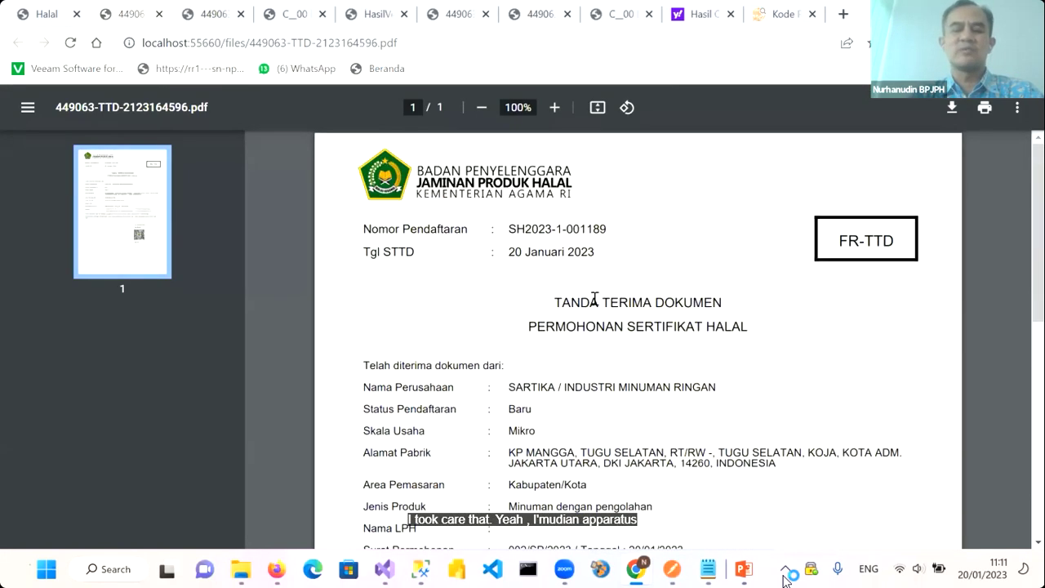
{"action": "left_click", "coordinate": [18, 43]}
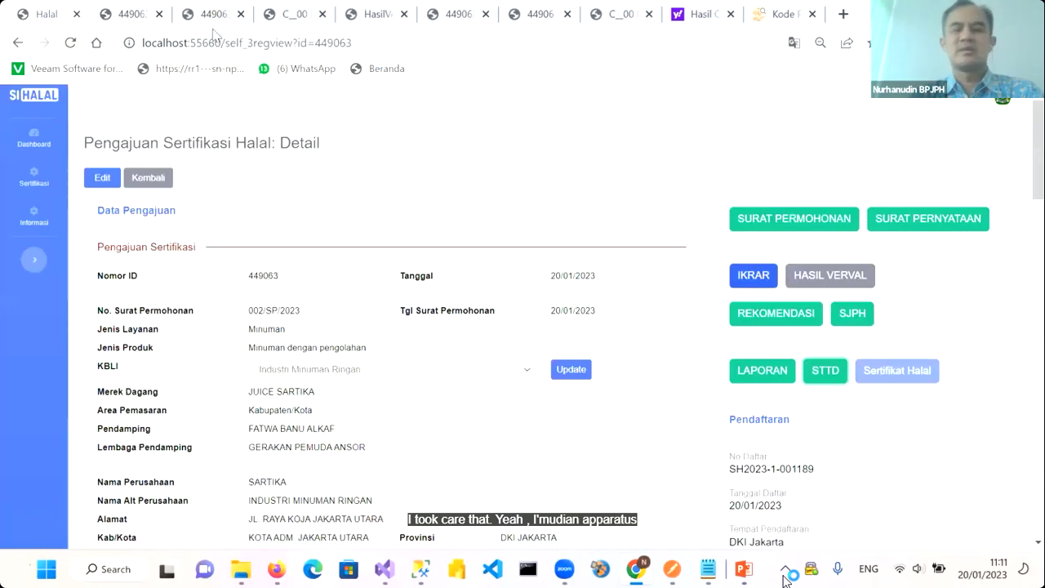
{"action": "left_click", "coordinate": [752, 275]}
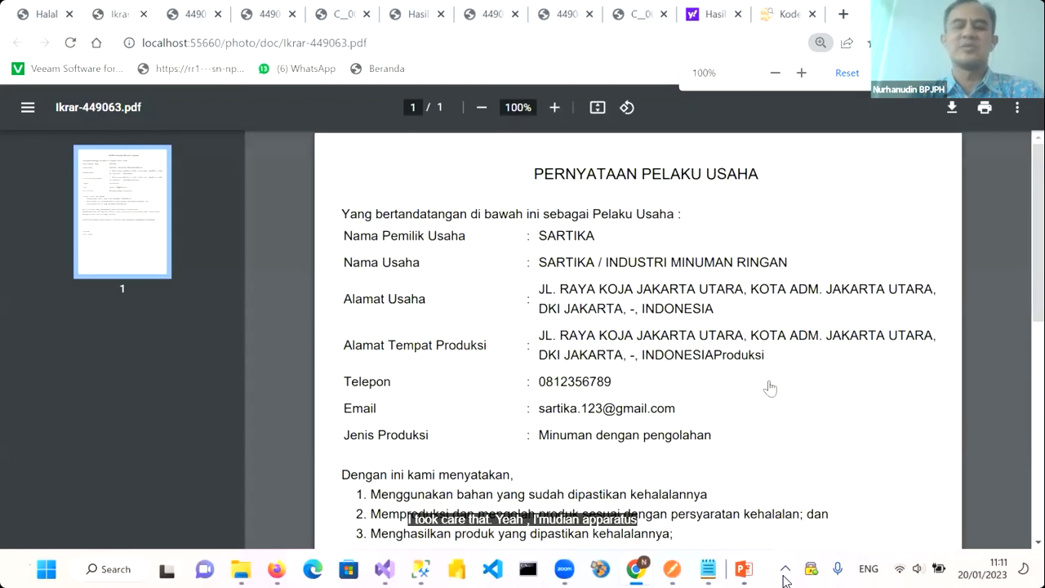
{"action": "key", "text": "ctrl+shift+Tab"}
{"action": "left_click", "coordinate": [759, 387]}
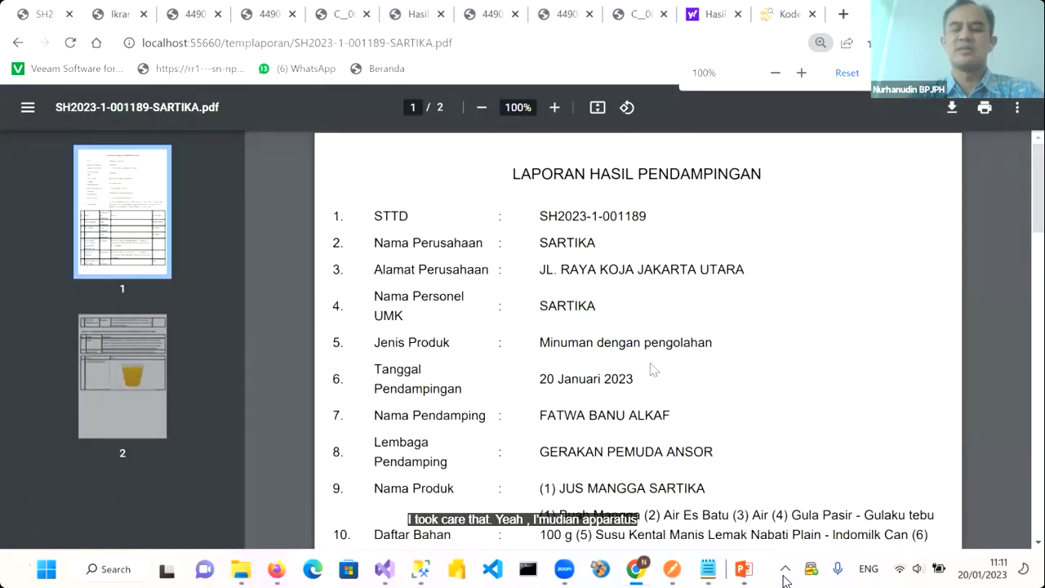
{"action": "scroll", "coordinate": [653, 370], "scroll_direction": "down", "scroll_amount": 15}
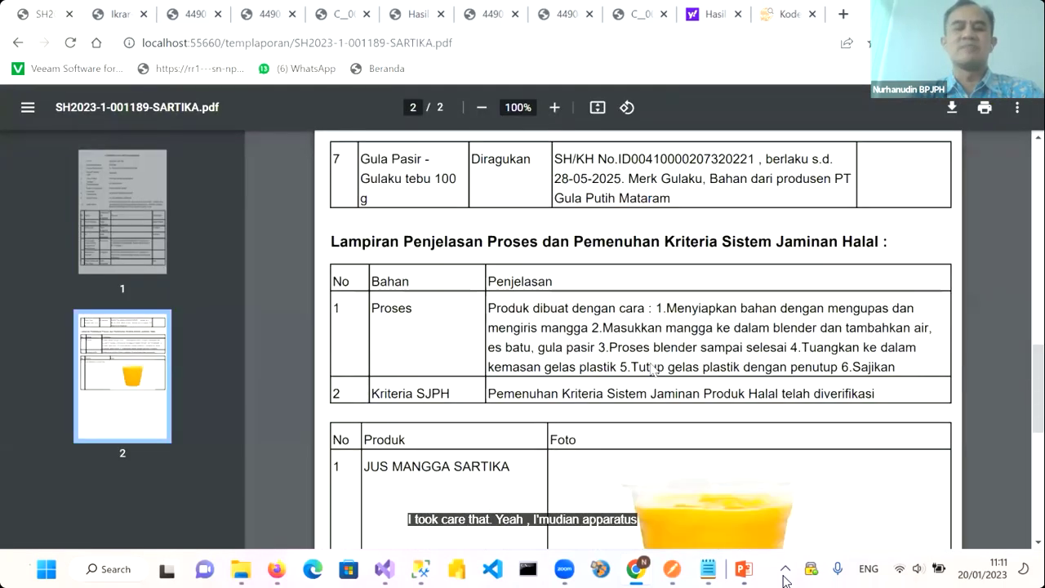
{"action": "scroll", "coordinate": [653, 370], "scroll_direction": "down", "scroll_amount": 2}
{"action": "scroll", "coordinate": [653, 370], "scroll_direction": "up", "scroll_amount": 2}
{"action": "left_click", "coordinate": [18, 47]}
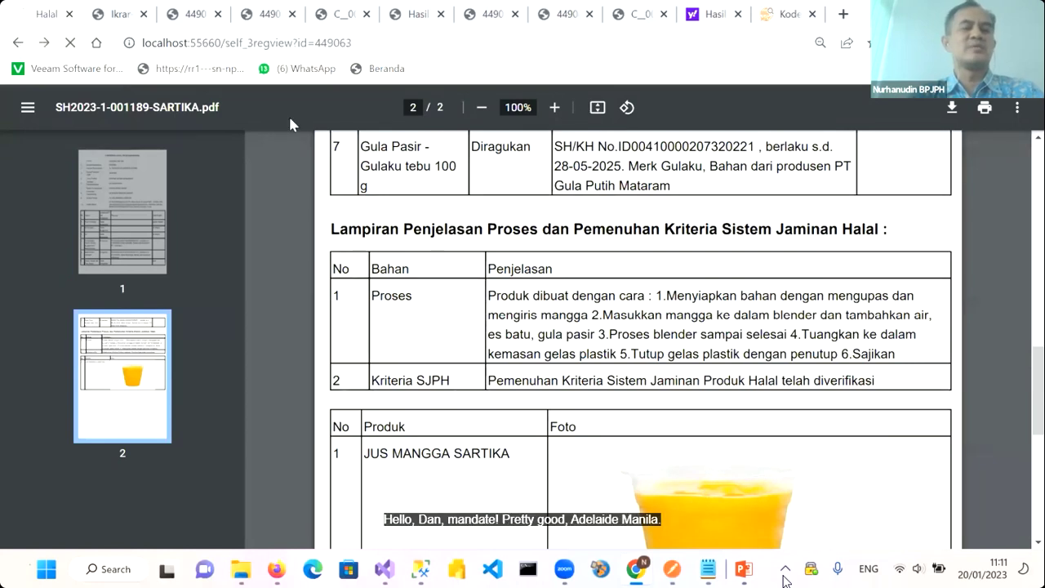
{"action": "scroll", "coordinate": [605, 332], "scroll_direction": "down", "scroll_amount": 8}
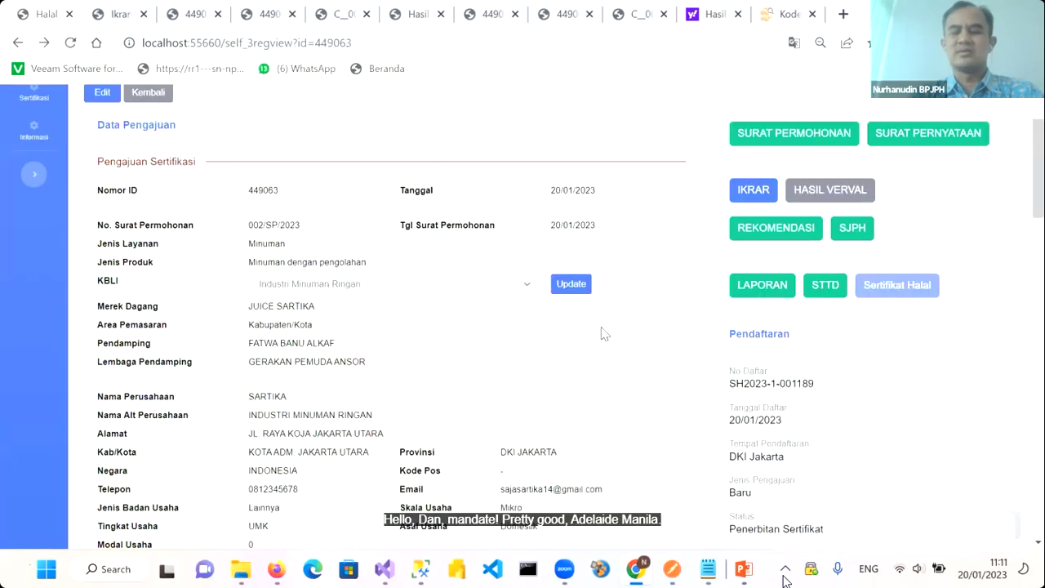
{"action": "scroll", "coordinate": [604, 332], "scroll_direction": "down", "scroll_amount": 5}
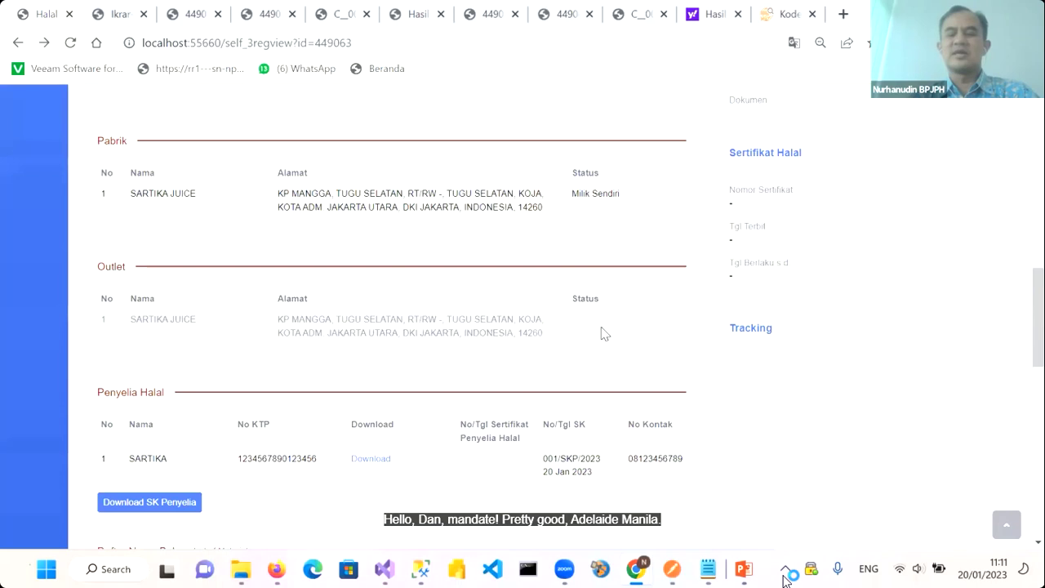
{"action": "scroll", "coordinate": [57, 191], "scroll_direction": "up", "scroll_amount": 13}
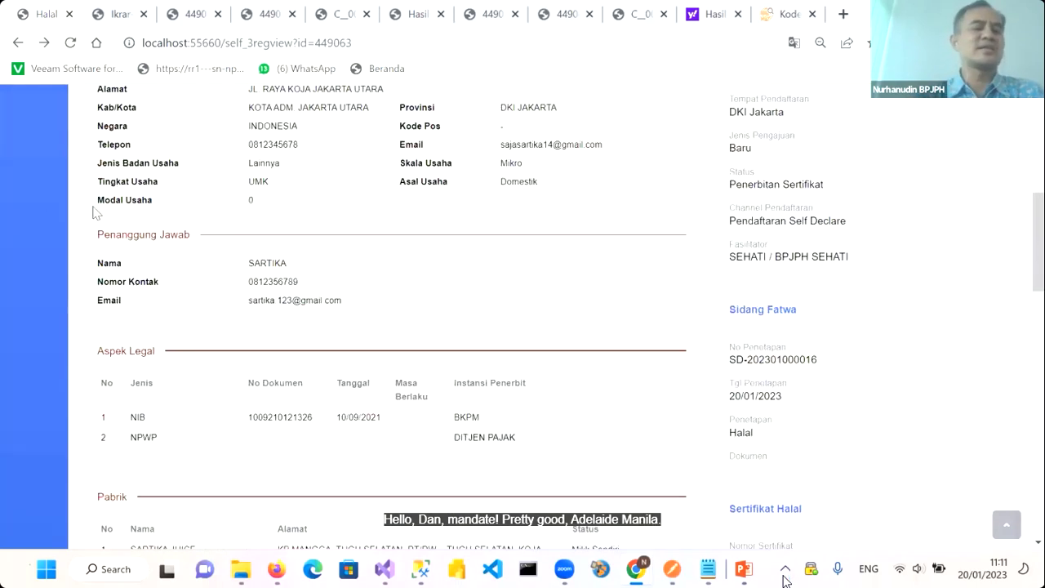
{"action": "left_click", "coordinate": [40, 190]}
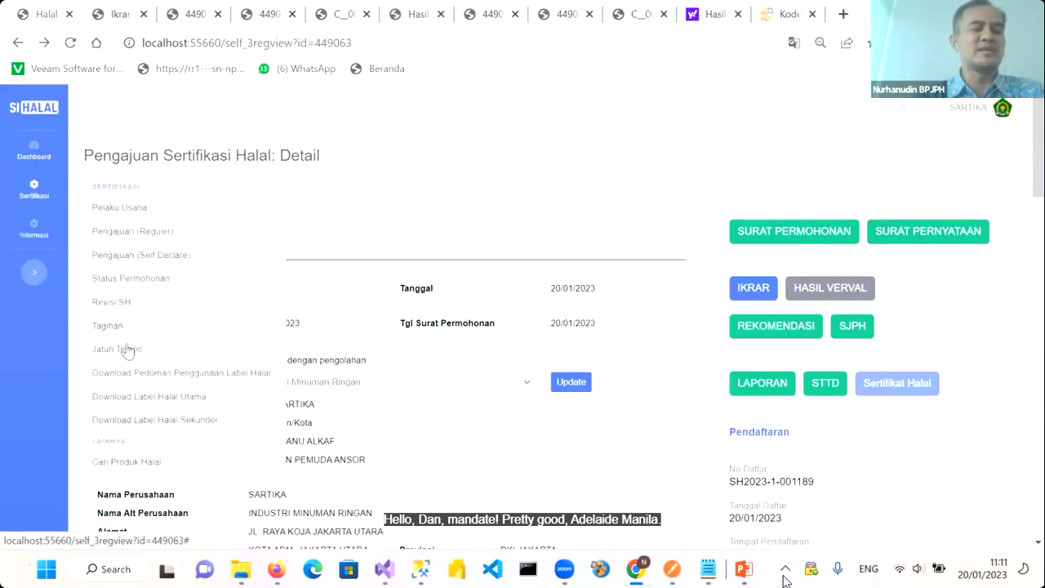
{"action": "left_click", "coordinate": [125, 278]}
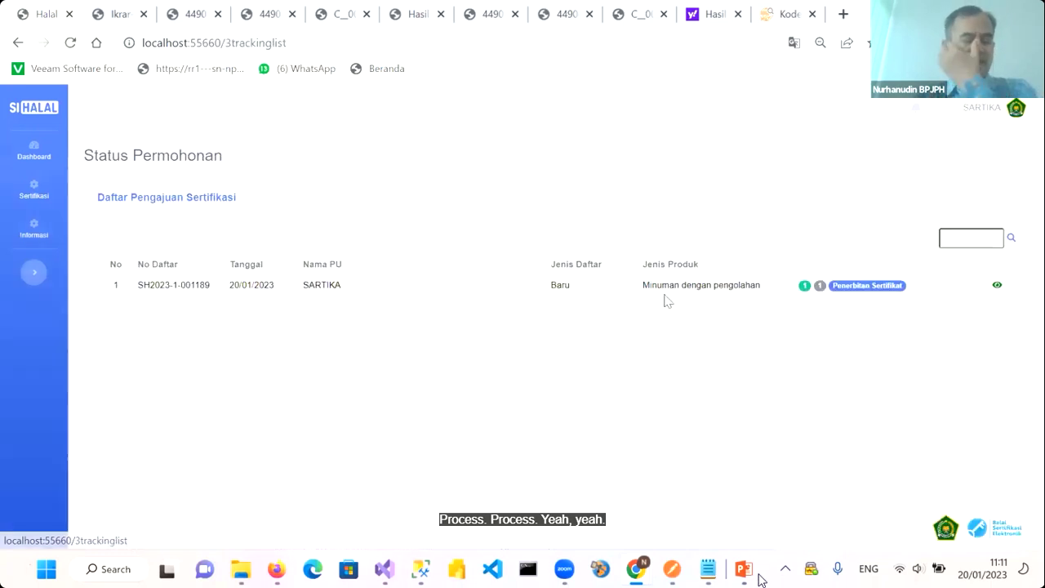
{"action": "left_click", "coordinate": [995, 287]}
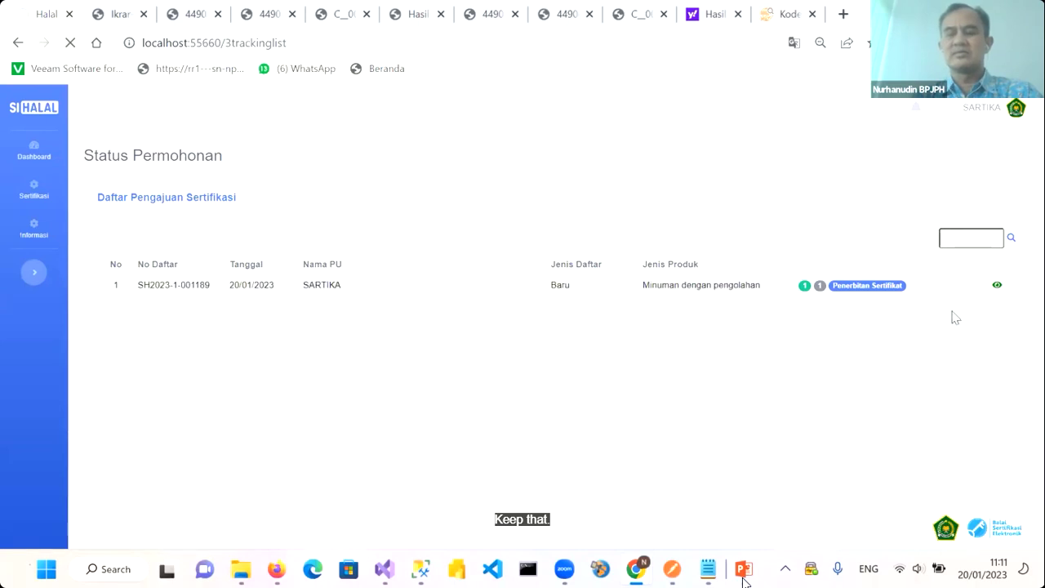
Review the application's Tracking history, then reopen the Status Permohonan list
{"action": "scroll", "coordinate": [917, 373], "scroll_direction": "down", "scroll_amount": 4}
{"action": "scroll", "coordinate": [919, 375], "scroll_direction": "down", "scroll_amount": 5}
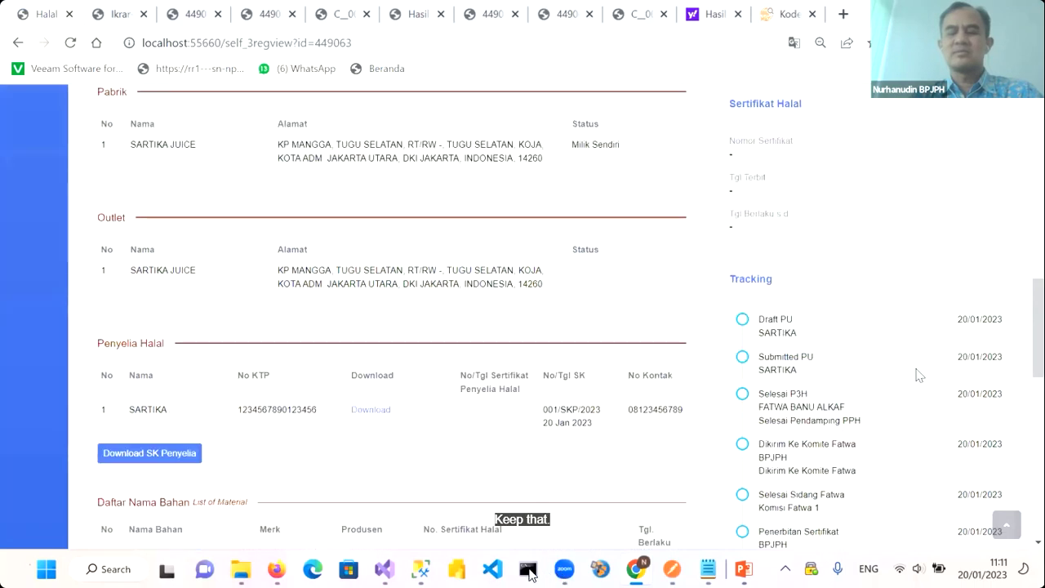
{"action": "scroll", "coordinate": [918, 375], "scroll_direction": "down", "scroll_amount": 1}
{"action": "scroll", "coordinate": [918, 374], "scroll_direction": "up", "scroll_amount": 1}
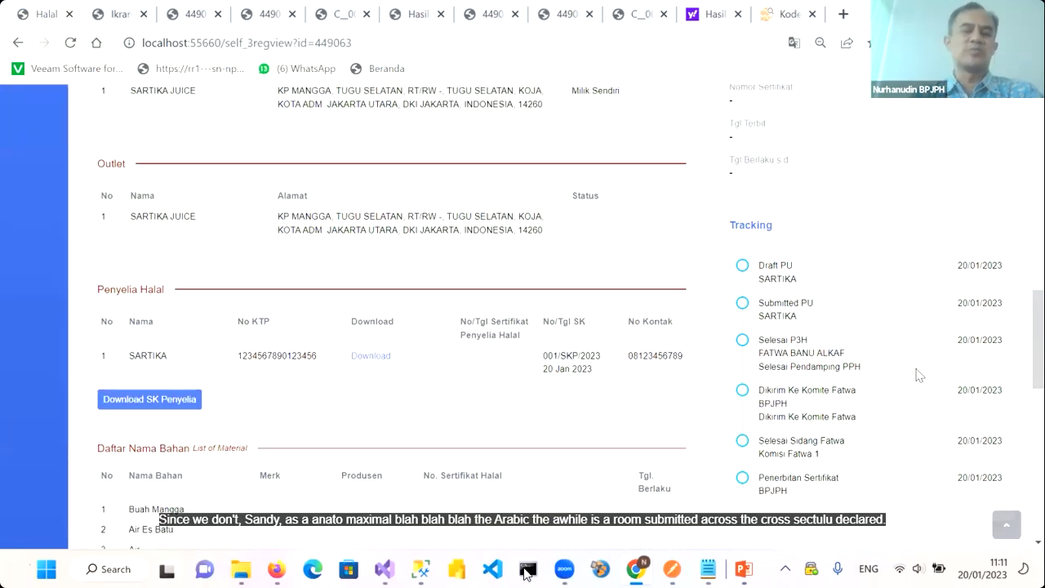
{"action": "scroll", "coordinate": [918, 375], "scroll_direction": "up", "scroll_amount": 3}
{"action": "scroll", "coordinate": [642, 297], "scroll_direction": "up", "scroll_amount": 4}
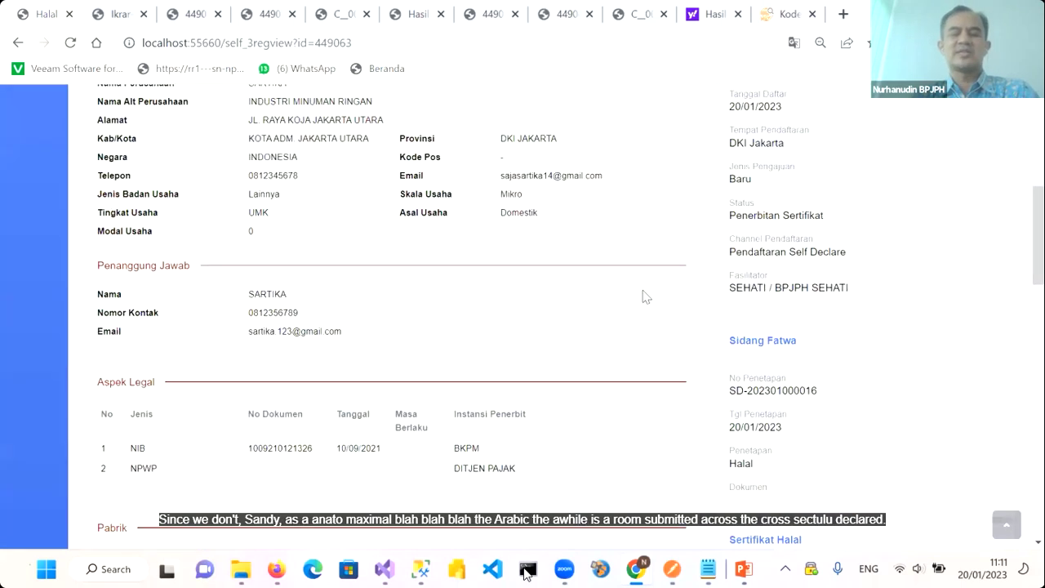
{"action": "scroll", "coordinate": [642, 296], "scroll_direction": "up", "scroll_amount": 5}
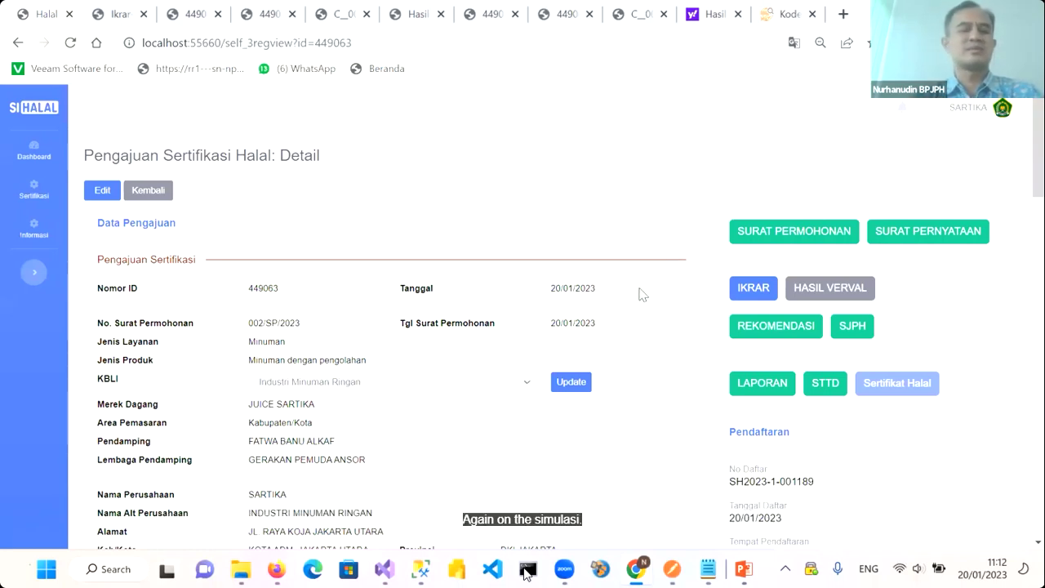
{"action": "scroll", "coordinate": [642, 294], "scroll_direction": "down", "scroll_amount": 2}
{"action": "scroll", "coordinate": [41, 212], "scroll_direction": "up", "scroll_amount": 2}
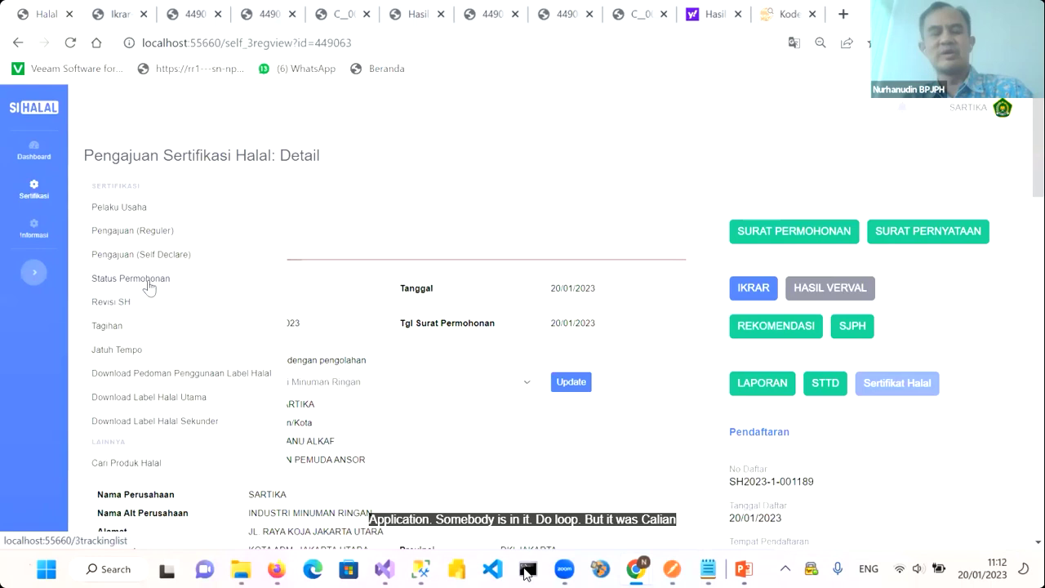
{"action": "left_click", "coordinate": [148, 286]}
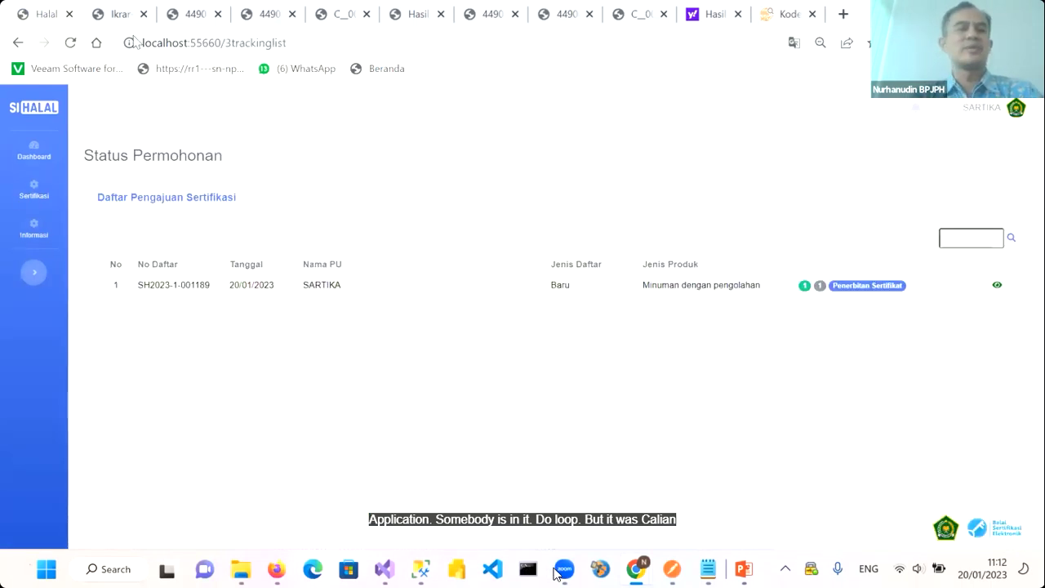